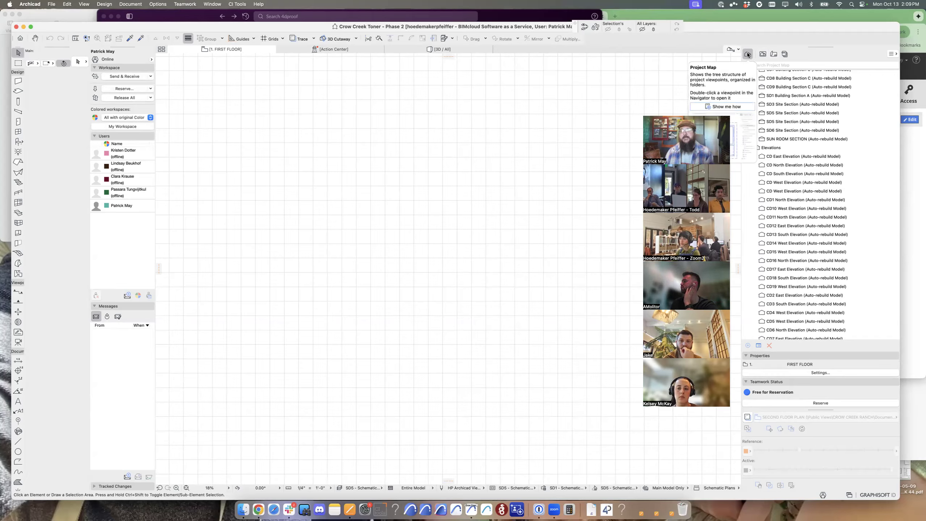
- Collapse the project map's branches and expand Schedules to list the element schedules
{"action": "scroll", "coordinate": [798, 99], "scroll_direction": "up", "scroll_amount": 10}
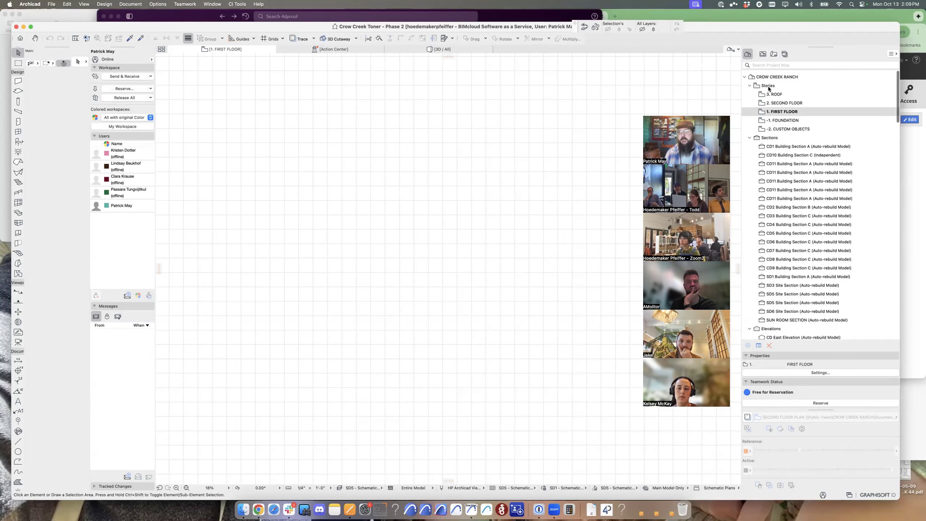
{"action": "left_click", "coordinate": [745, 76]}
{"action": "left_click", "coordinate": [745, 75]}
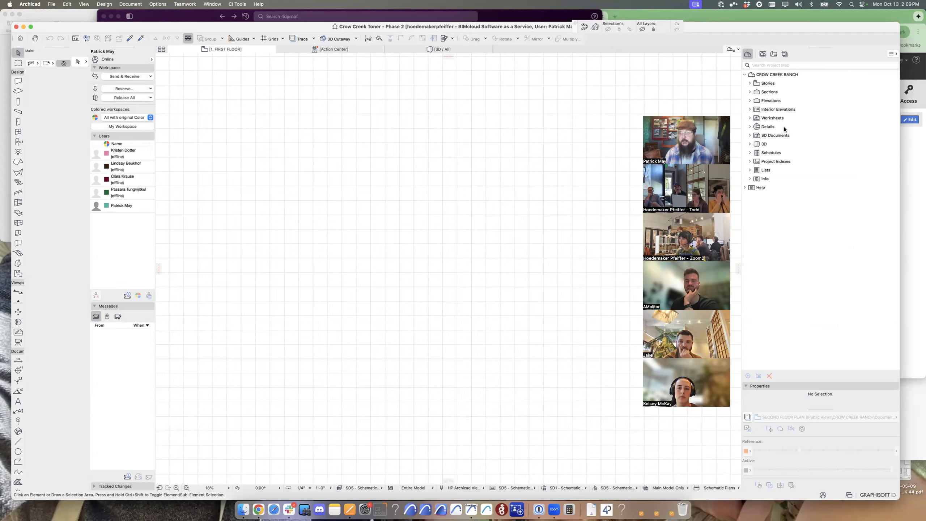
{"action": "left_click", "coordinate": [750, 153]}
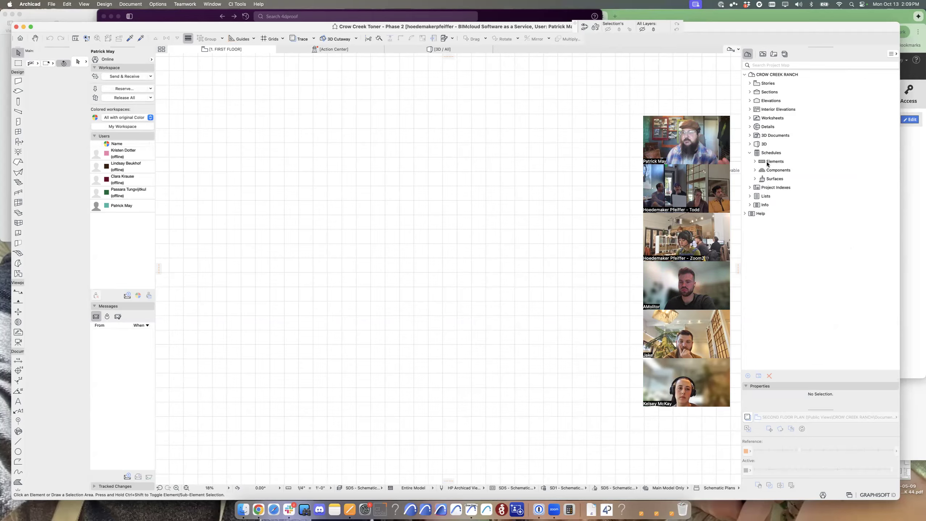
{"action": "left_click", "coordinate": [768, 162]}
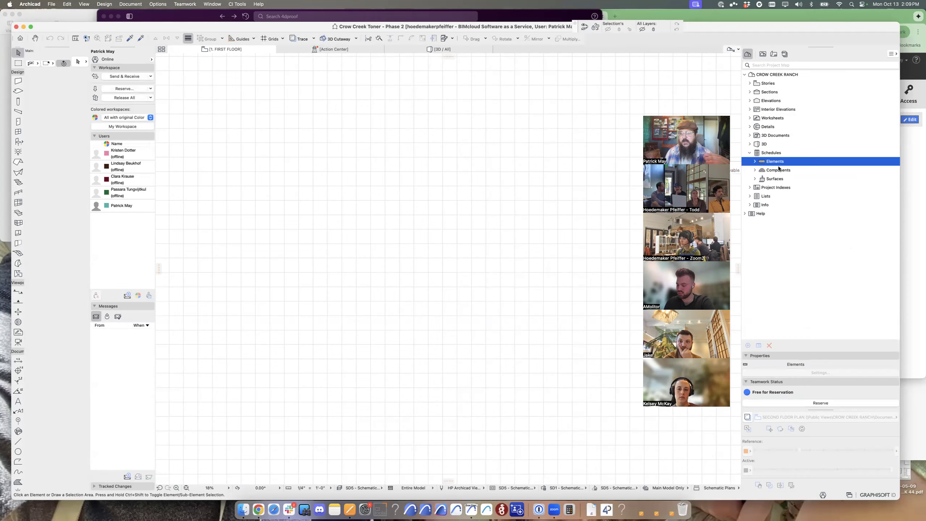
{"action": "left_click", "coordinate": [786, 172]}
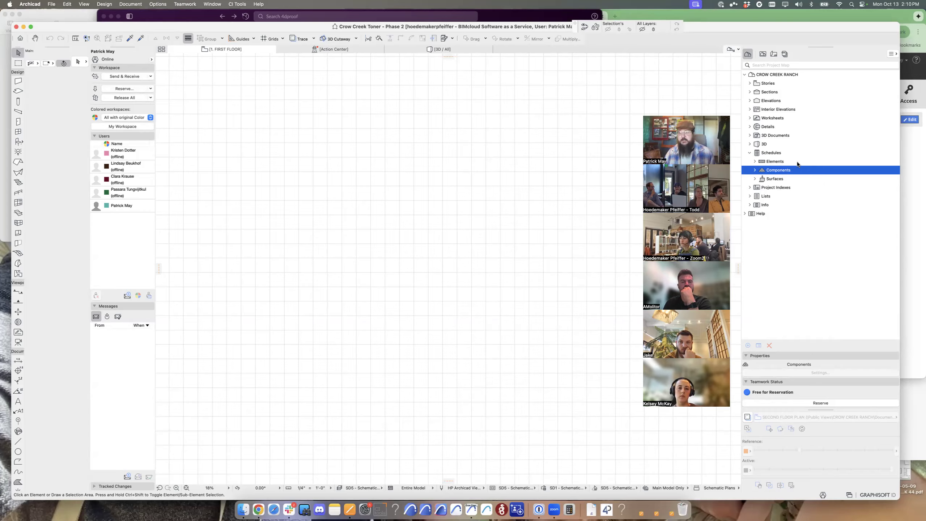
{"action": "left_click", "coordinate": [754, 162]}
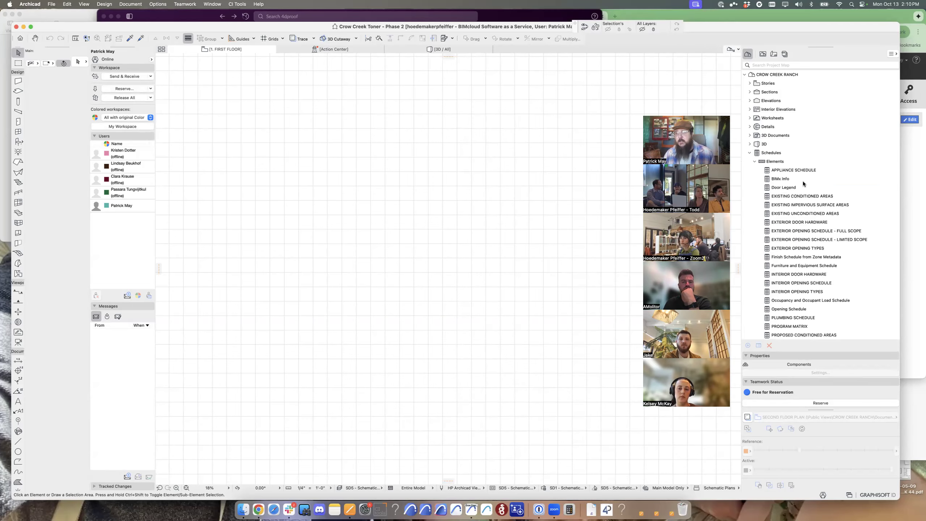
- Open the EXTERIOR OPENING SCHEDULE - FULL SCOPE and bring up its scheme settings
{"action": "scroll", "coordinate": [788, 178], "scroll_direction": "up", "scroll_amount": 1}
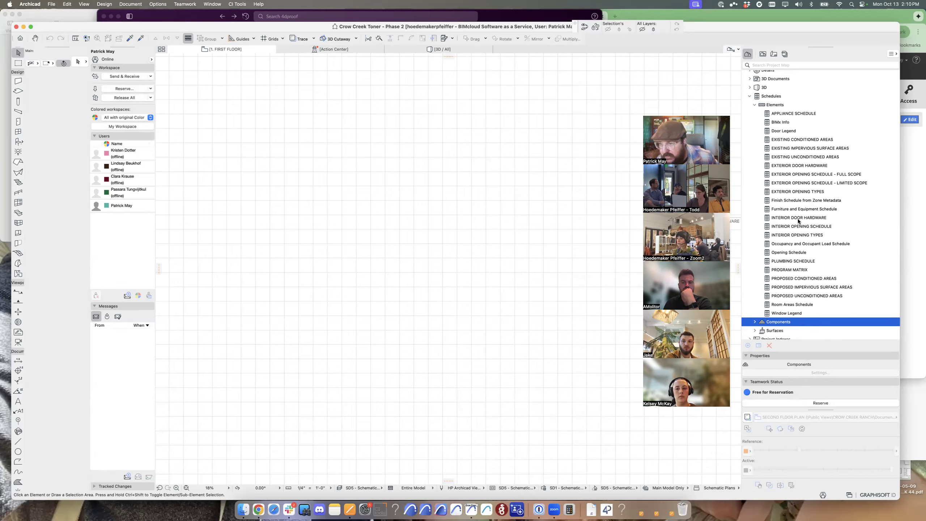
{"action": "scroll", "coordinate": [787, 252], "scroll_direction": "down", "scroll_amount": 1}
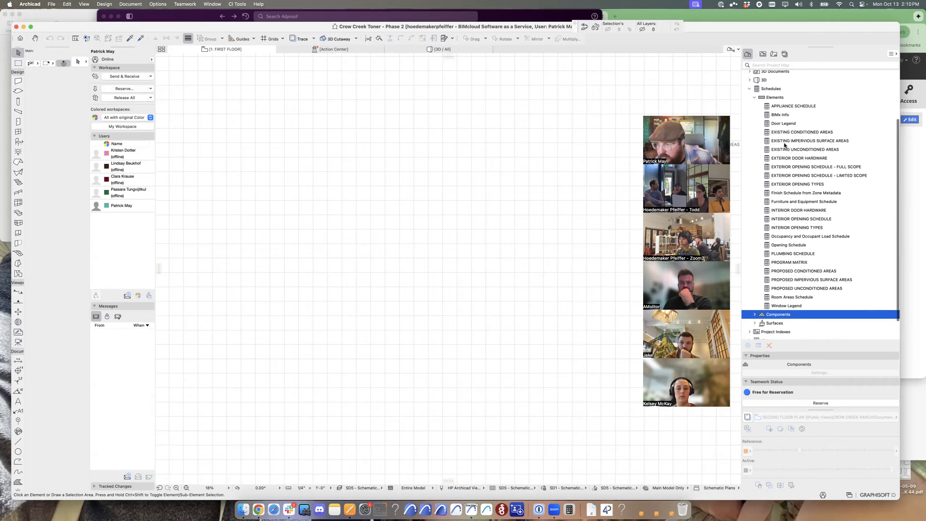
{"action": "double_click", "coordinate": [784, 168]}
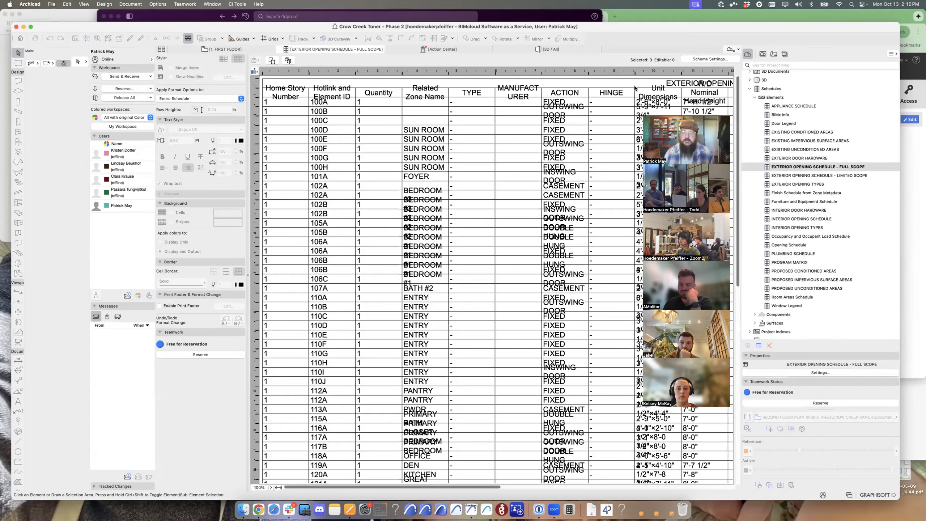
{"action": "left_click", "coordinate": [705, 58]}
{"action": "left_click", "coordinate": [342, 154]}
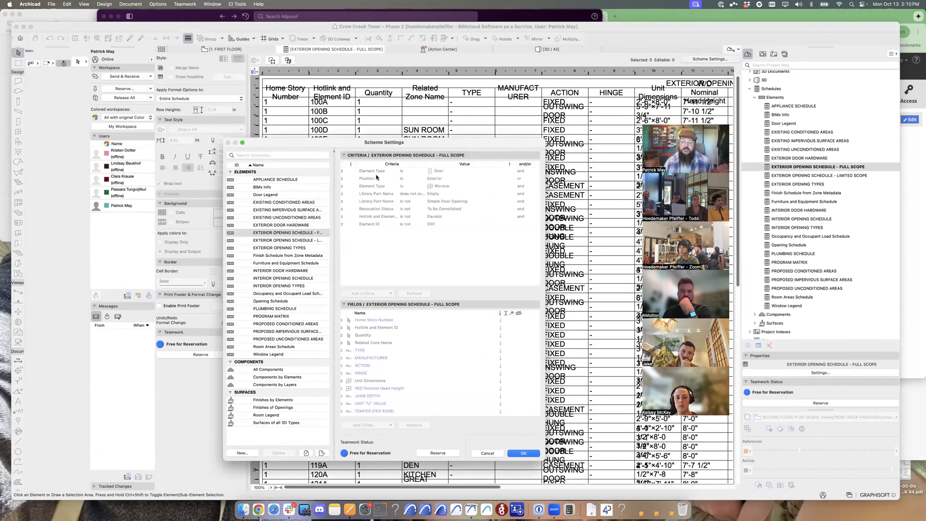
{"action": "left_click_drag", "start_coordinate": [424, 145], "coordinate": [483, 147]}
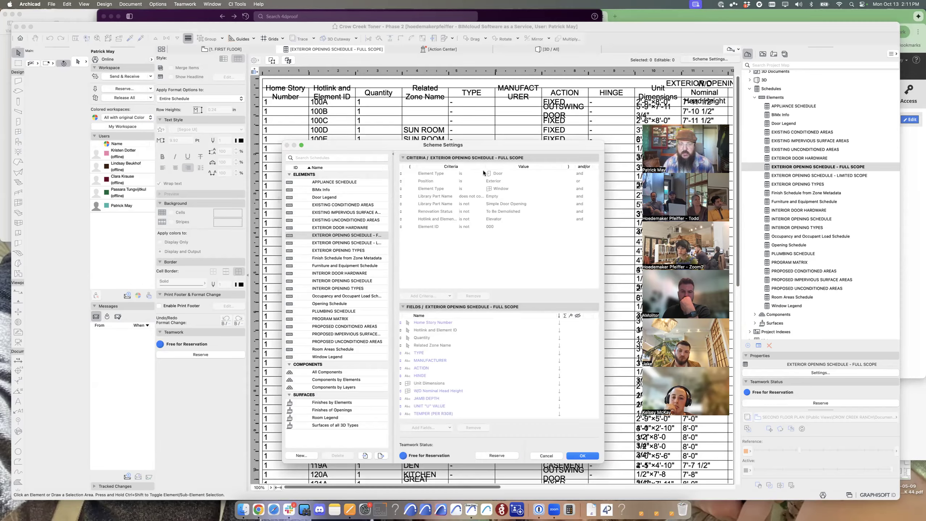
- Reserve the full-scope exterior opening scheme for editing, accept its settings and look through the schedule rows
{"action": "left_click", "coordinate": [563, 181]}
{"action": "left_click", "coordinate": [583, 187]}
{"action": "left_click", "coordinate": [551, 173]}
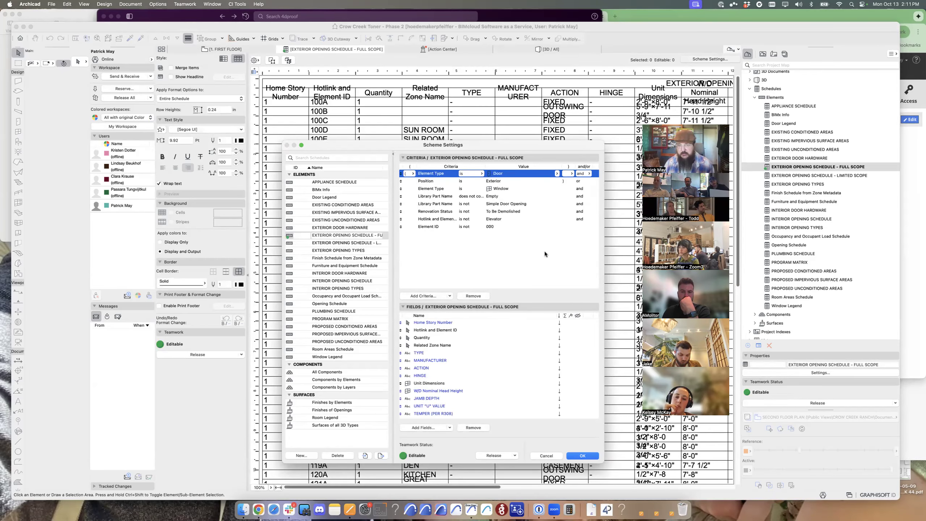
{"action": "key", "text": "Return"}
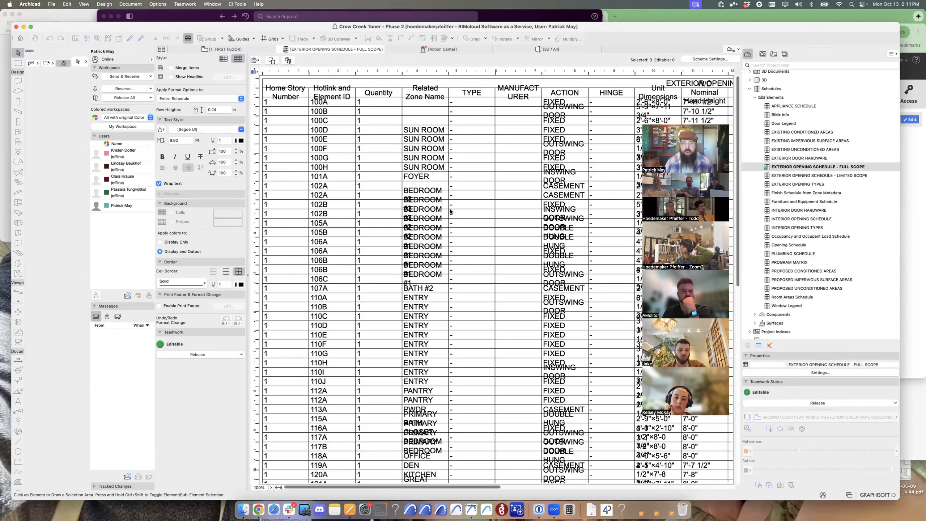
{"action": "scroll", "coordinate": [437, 183], "scroll_direction": "down", "scroll_amount": 10}
{"action": "scroll", "coordinate": [449, 207], "scroll_direction": "up", "scroll_amount": 10}
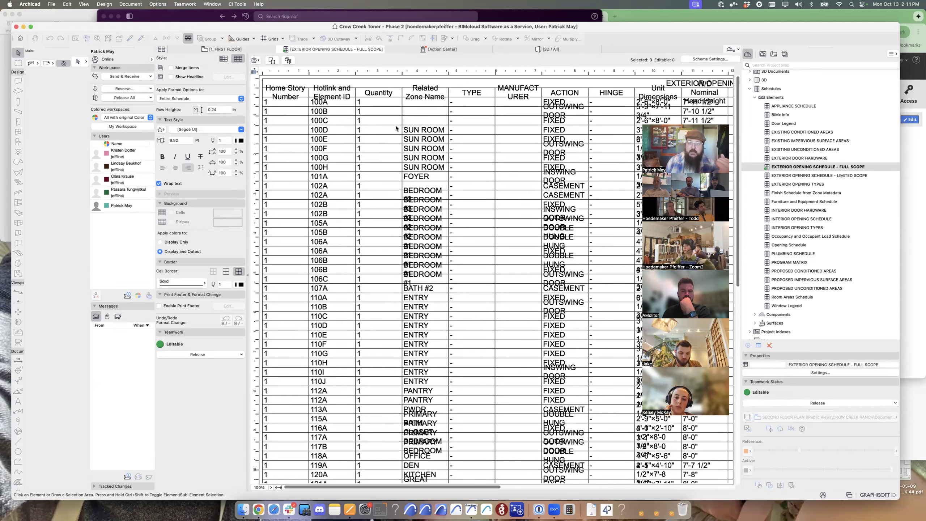
- Inspect the bracket options on the scheme's Door and Exterior position criteria, and leave the scheme settings without changes
{"action": "left_click", "coordinate": [710, 59]}
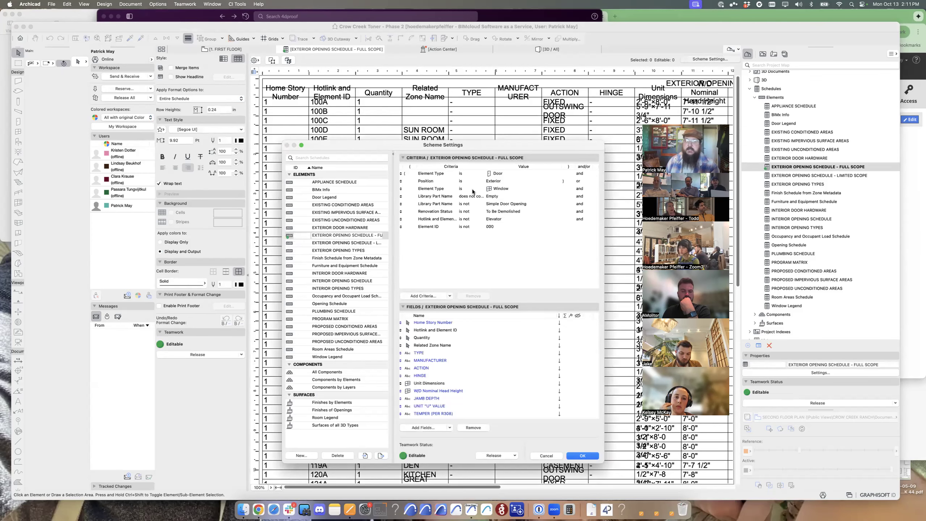
{"action": "left_click", "coordinate": [565, 181]}
{"action": "left_click", "coordinate": [566, 181]}
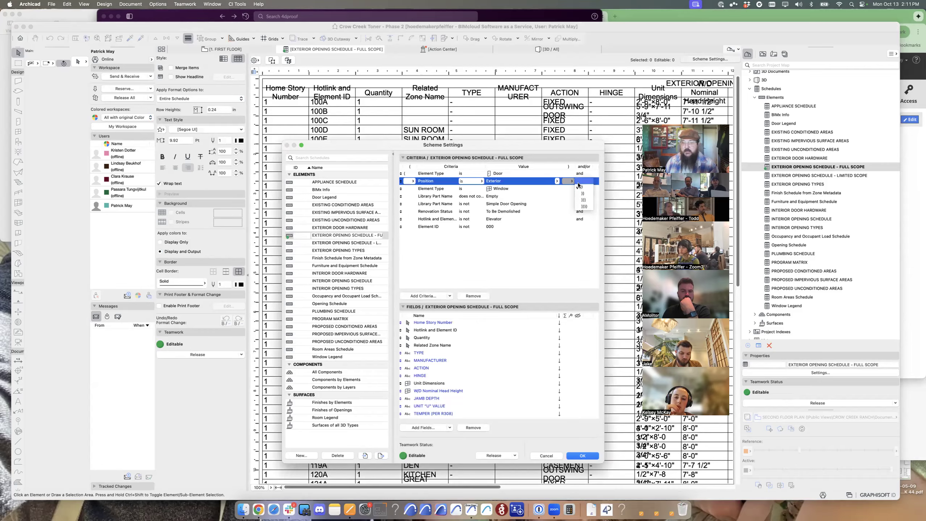
{"action": "left_click", "coordinate": [410, 174]}
{"action": "left_click", "coordinate": [411, 174]}
{"action": "left_click", "coordinate": [424, 174]}
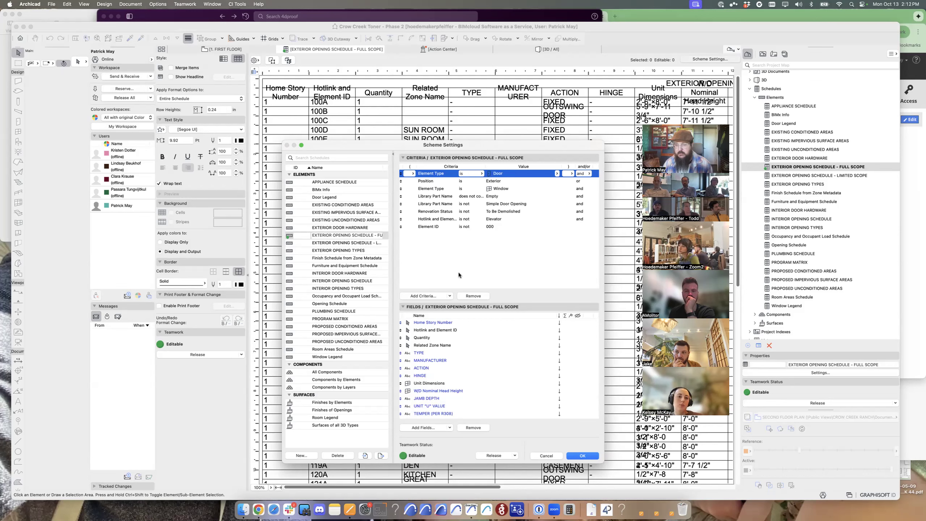
{"action": "left_click", "coordinate": [547, 455]}
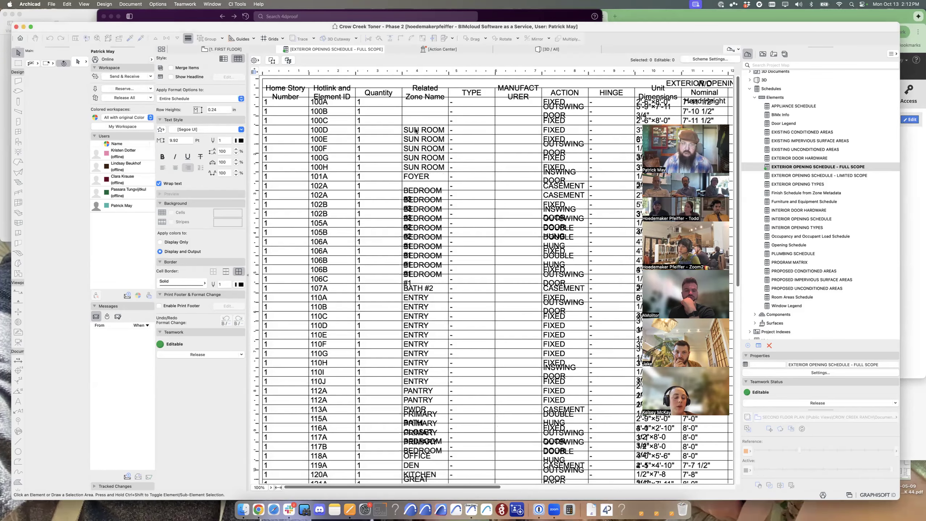
- Select the Sun Room window 100D in the schedule and show it on the first floor plan
{"action": "left_click", "coordinate": [415, 131]}
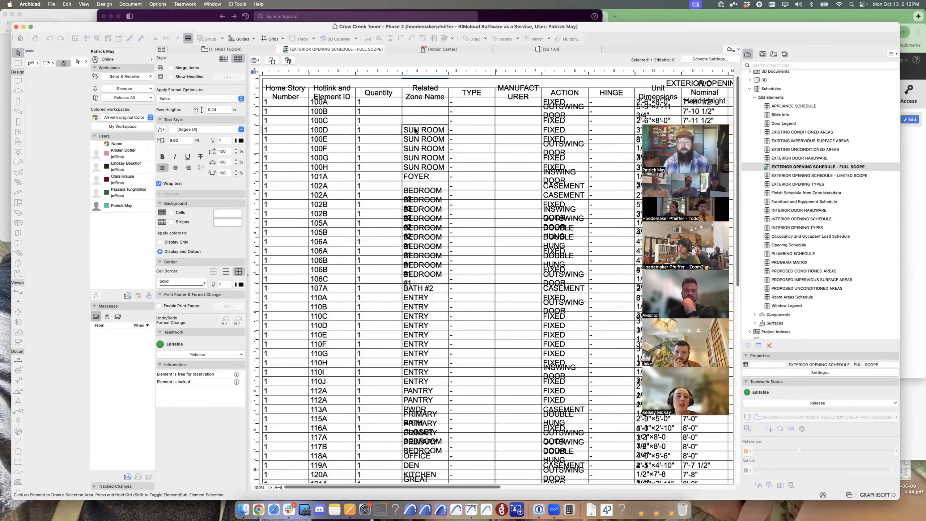
{"action": "left_click", "coordinate": [272, 61]}
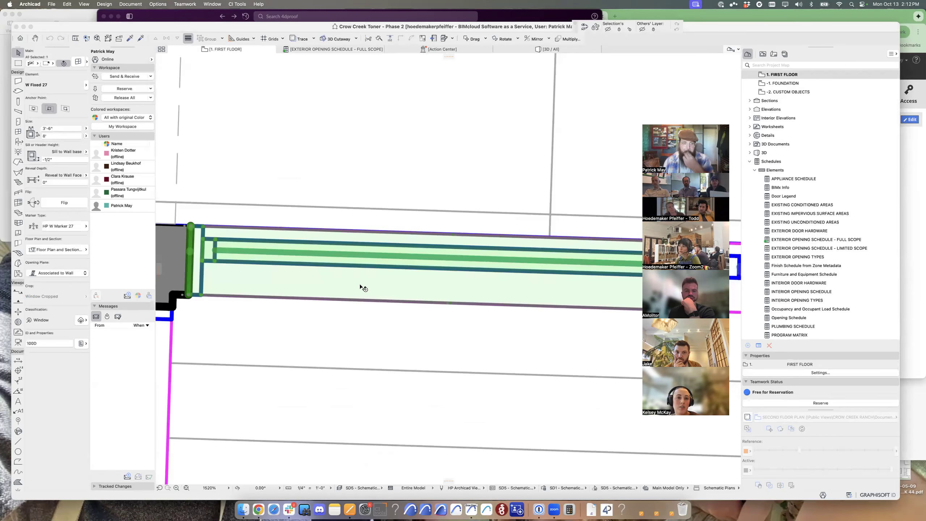
{"action": "scroll", "coordinate": [357, 255], "scroll_direction": "down", "scroll_amount": 10}
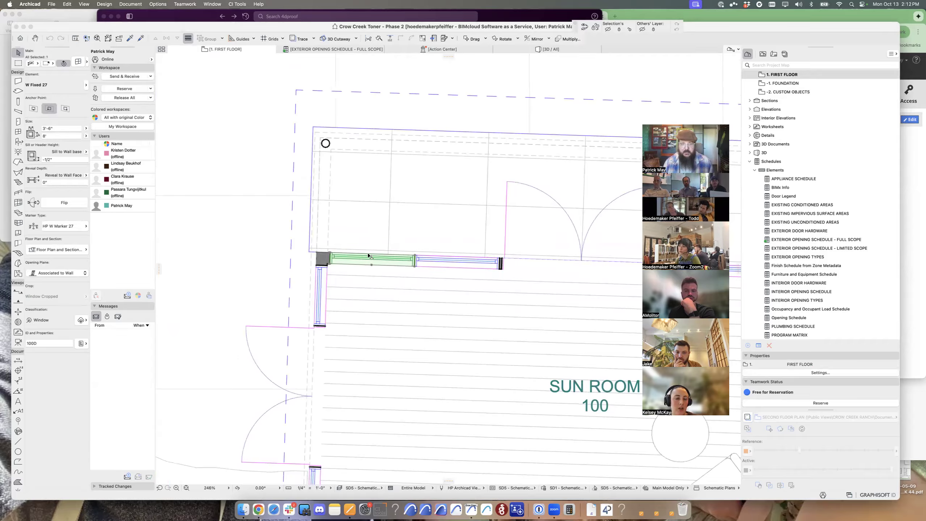
- Draw a short horizontal wall in the empty area outside the Sun Room, using the settings of the existing window wall
{"action": "middle_click_drag", "start_coordinate": [369, 256], "coordinate": [453, 229]}
{"action": "key", "text": "Escape"}
{"action": "left_click", "coordinate": [454, 229], "text": "alt"}
{"action": "left_click", "coordinate": [185, 229]}
{"action": "left_click", "coordinate": [321, 230]}
{"action": "key", "text": "Escape"}
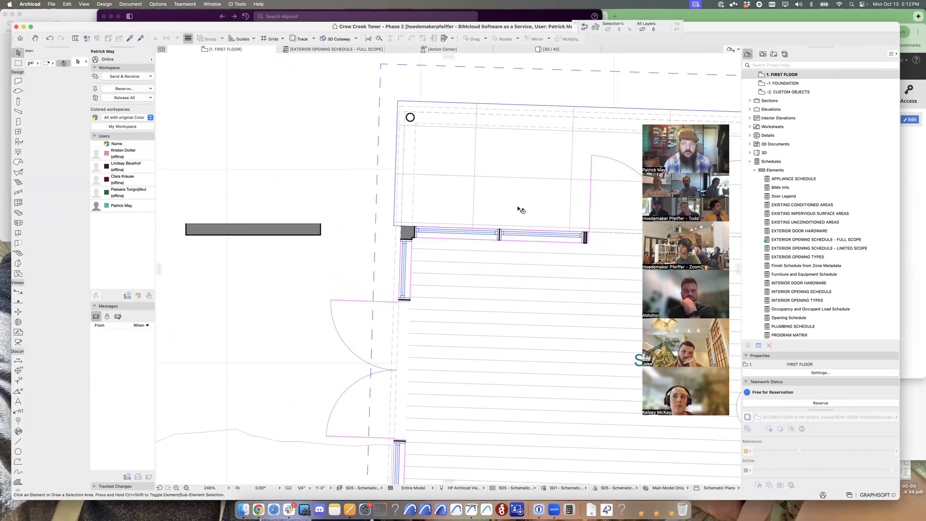
- Lengthen the new wall outside the Sun Room by stretching one of its ends
{"action": "left_click", "coordinate": [592, 157], "text": "alt"}
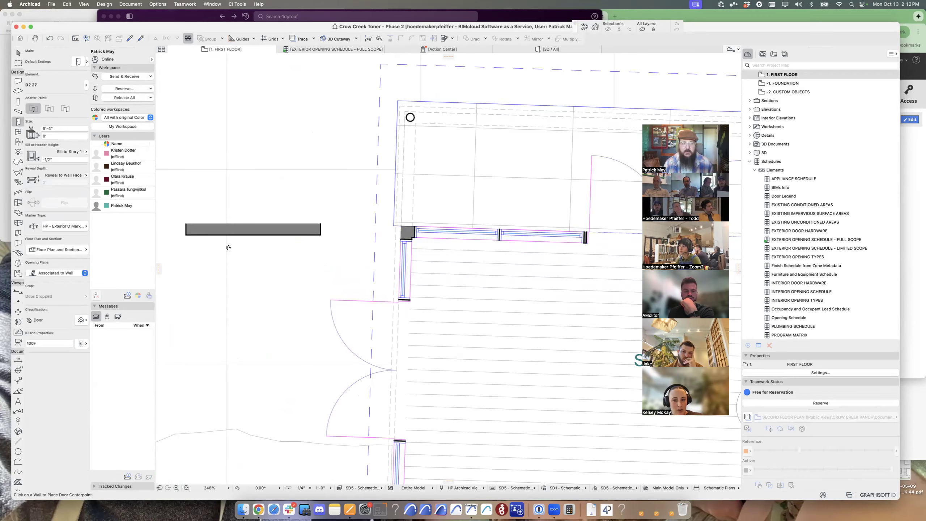
{"action": "middle_click_drag", "start_coordinate": [229, 248], "coordinate": [346, 249]}
{"action": "key", "text": "Escape"}
{"action": "left_click", "coordinate": [299, 230]}
{"action": "left_click_drag", "start_coordinate": [305, 231], "coordinate": [207, 230]}
{"action": "scroll", "coordinate": [251, 237], "scroll_direction": "down", "scroll_amount": 5}
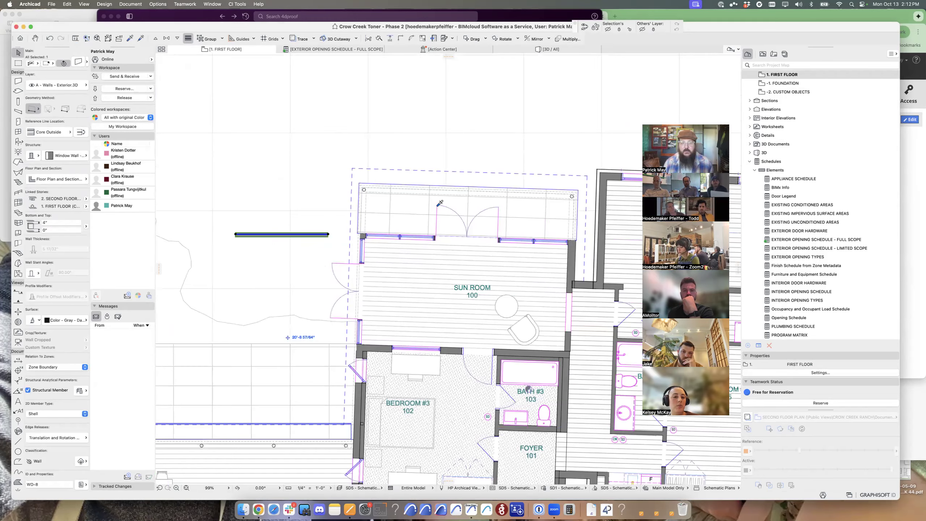
- Place a double door with the Sun Room door's settings in the new wall, with its leaves swinging to the wall's lower side
{"action": "left_click", "coordinate": [436, 210], "text": "alt"}
{"action": "scroll", "coordinate": [276, 245], "scroll_direction": "up", "scroll_amount": 3}
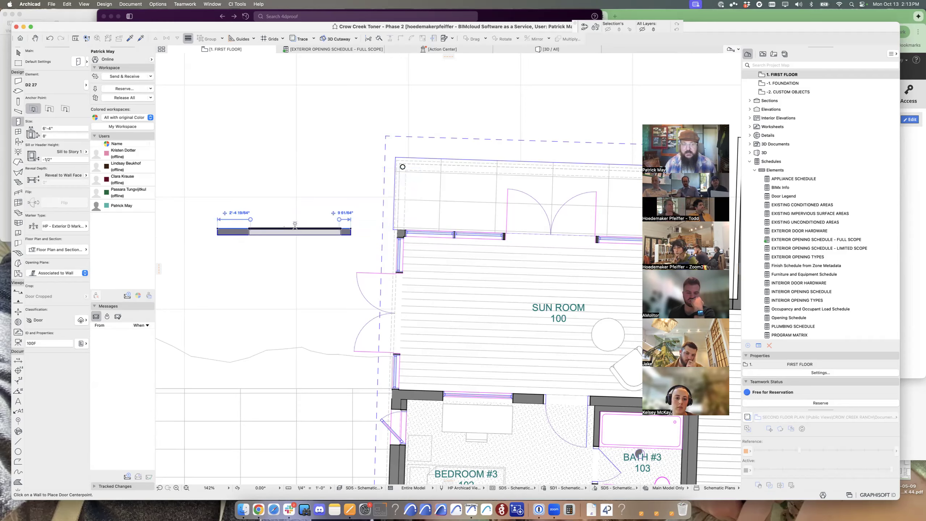
{"action": "left_click", "coordinate": [295, 224]}
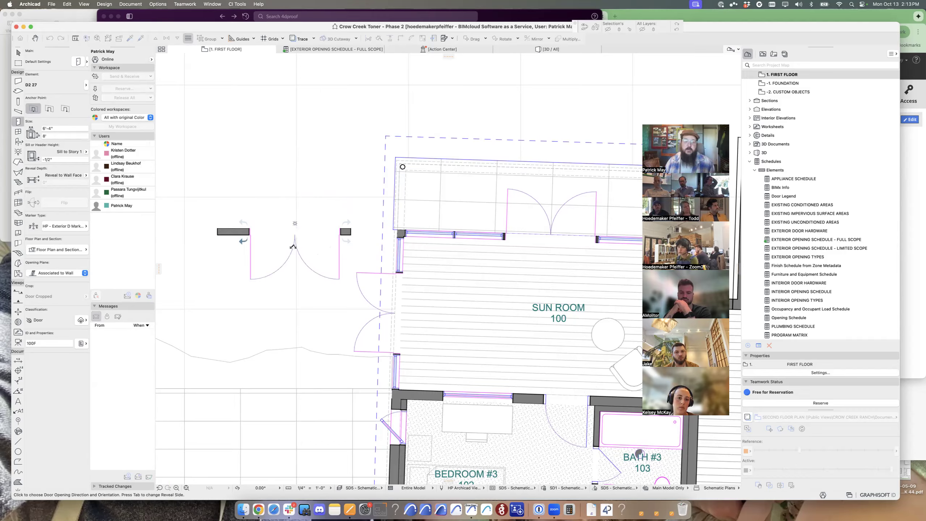
{"action": "left_click", "coordinate": [321, 239]}
{"action": "key", "text": "Escape"}
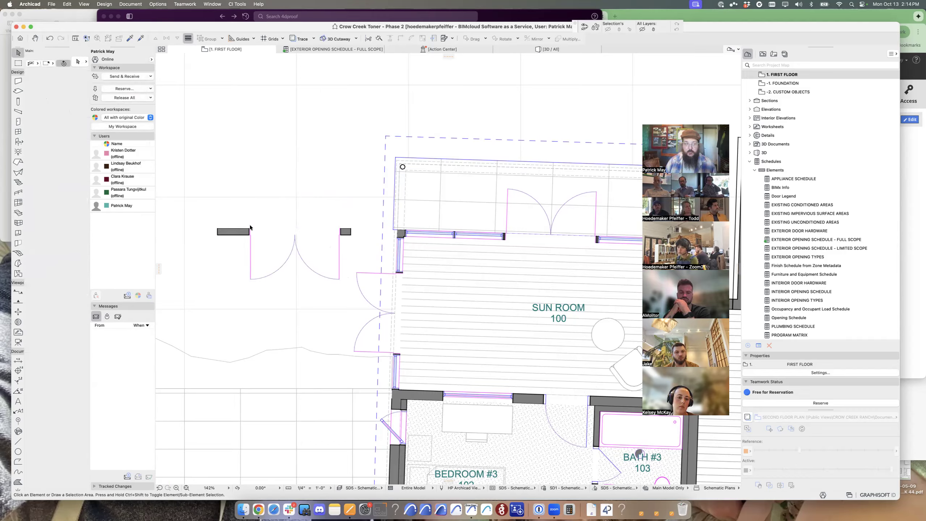
- Add the text label "room 1" just above the new double door
{"action": "left_click", "coordinate": [17, 401]}
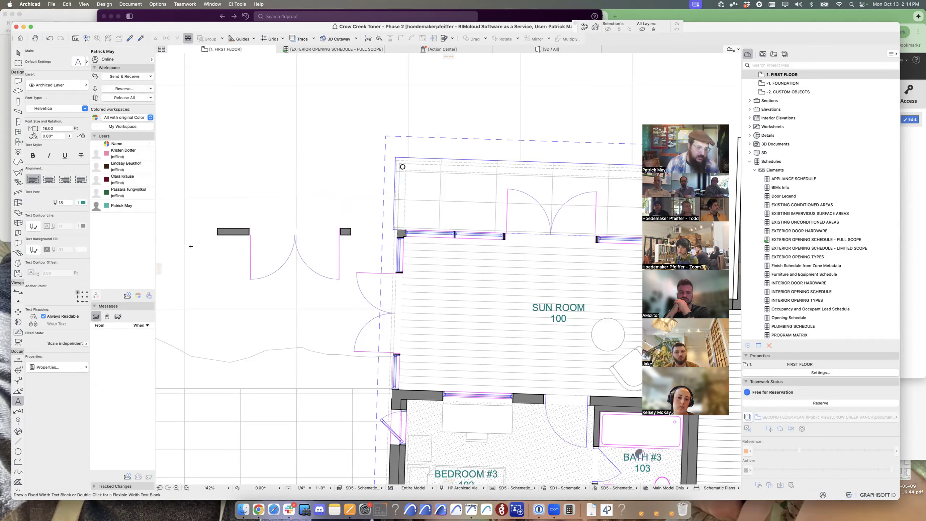
{"action": "left_click", "coordinate": [284, 197]}
{"action": "type", "text": "room 1"}
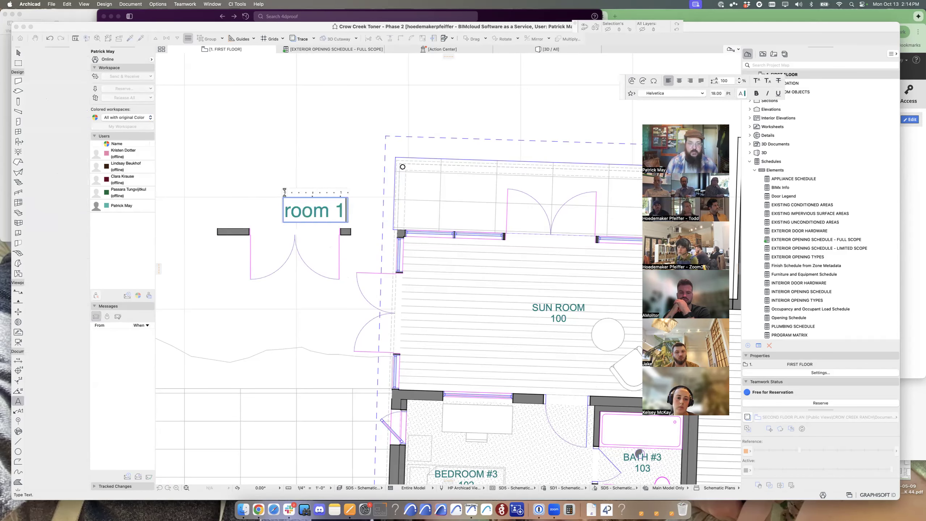
{"action": "left_click", "coordinate": [311, 210]}
{"action": "key", "text": "Escape"}
- Duplicate the "room 1" label to the other side of the door and change the copy's text to "room 2"
{"action": "left_click", "coordinate": [311, 211]}
{"action": "key", "text": "super+shift+d"}
{"action": "left_click", "coordinate": [310, 219]}
{"action": "left_click", "coordinate": [307, 284]}
{"action": "double_click", "coordinate": [316, 282]}
{"action": "double_click", "coordinate": [336, 281]}
{"action": "type", "text": "2"}
{"action": "left_click", "coordinate": [327, 235]}
{"action": "left_click", "coordinate": [326, 214]}
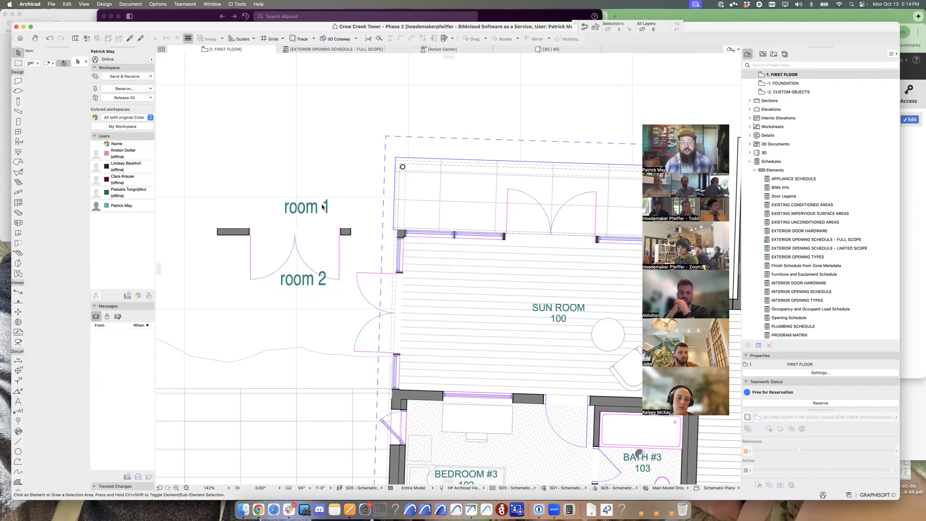
{"action": "key", "text": "Escape"}
- Flip the new double door in its selection settings to compare its outside and inside surfaces, and accept the settings
{"action": "left_click", "coordinate": [341, 237]}
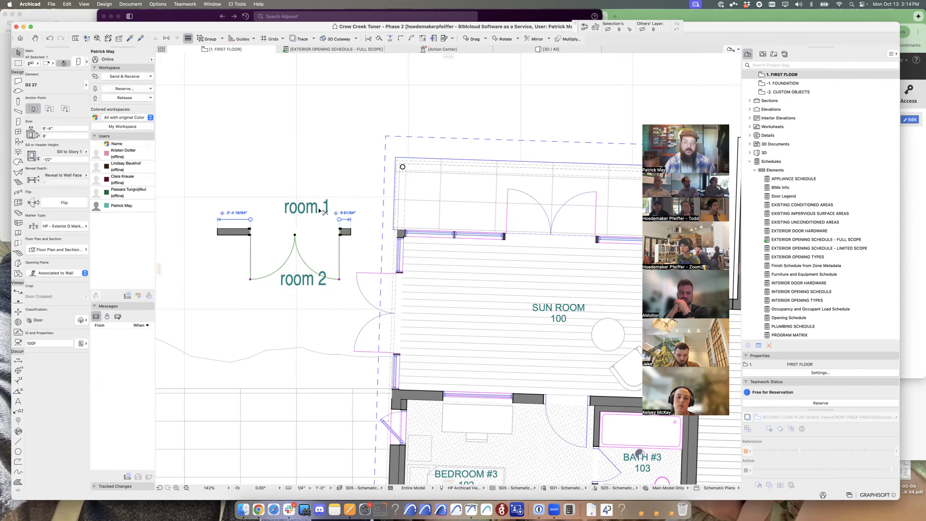
{"action": "key", "text": "super+t"}
{"action": "left_click_drag", "start_coordinate": [241, 16], "coordinate": [315, 17]}
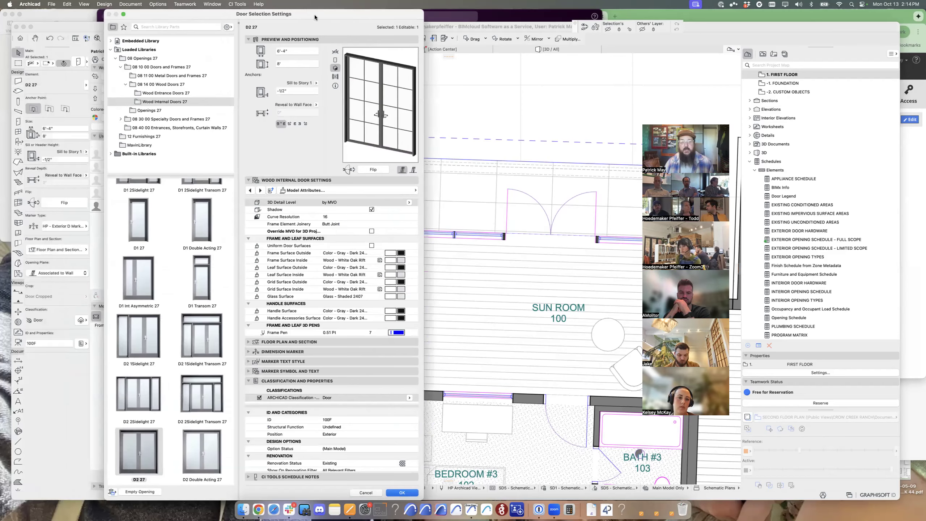
{"action": "left_click", "coordinate": [374, 170]}
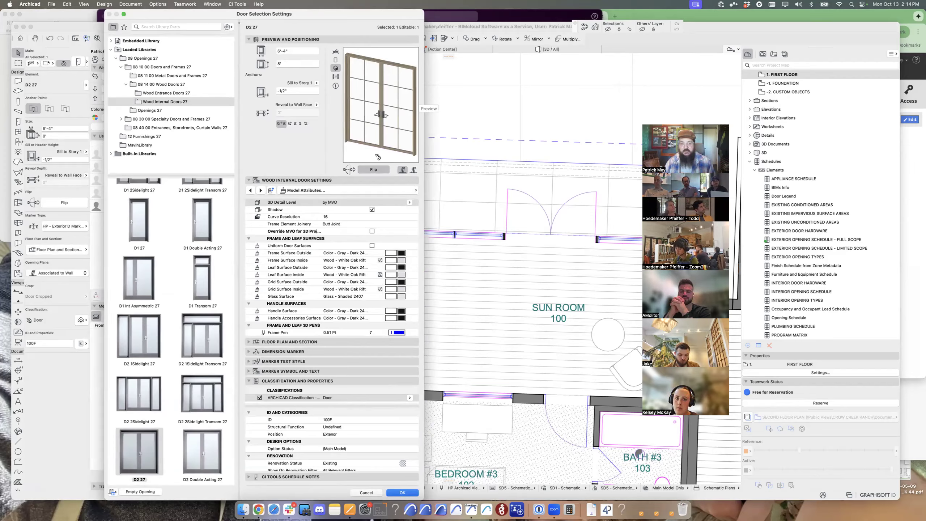
{"action": "left_click", "coordinate": [375, 168]}
{"action": "left_click", "coordinate": [375, 169]}
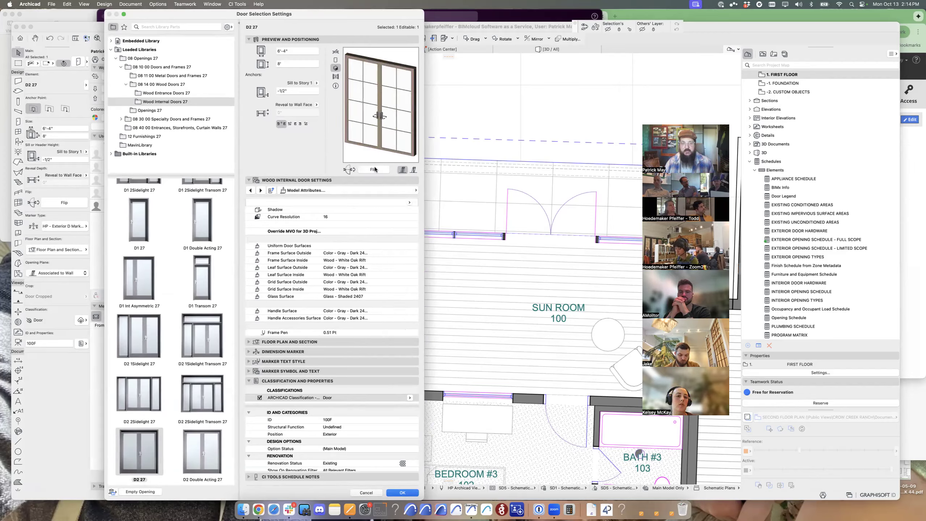
{"action": "key", "text": "Return"}
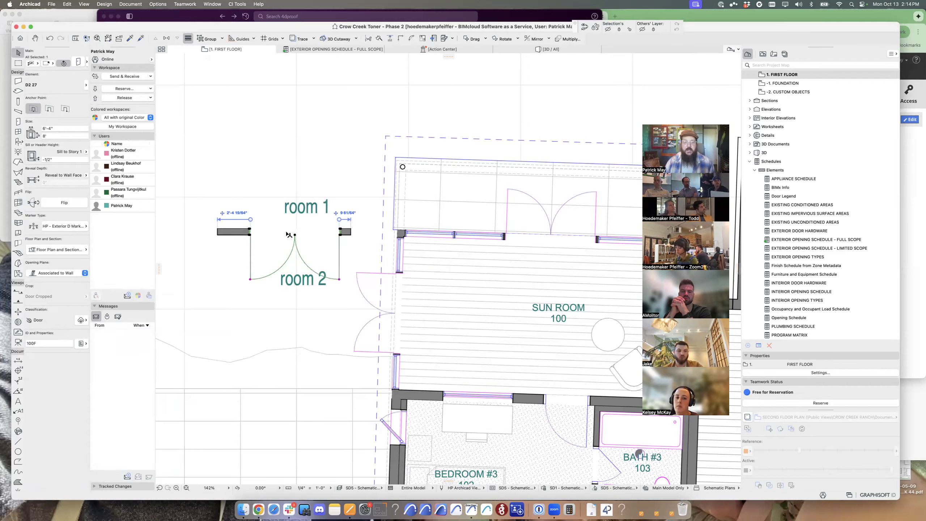
- Undo the double door's flip, flip it again through its selection settings, and undo that flip too
{"action": "key", "text": "super+z"}
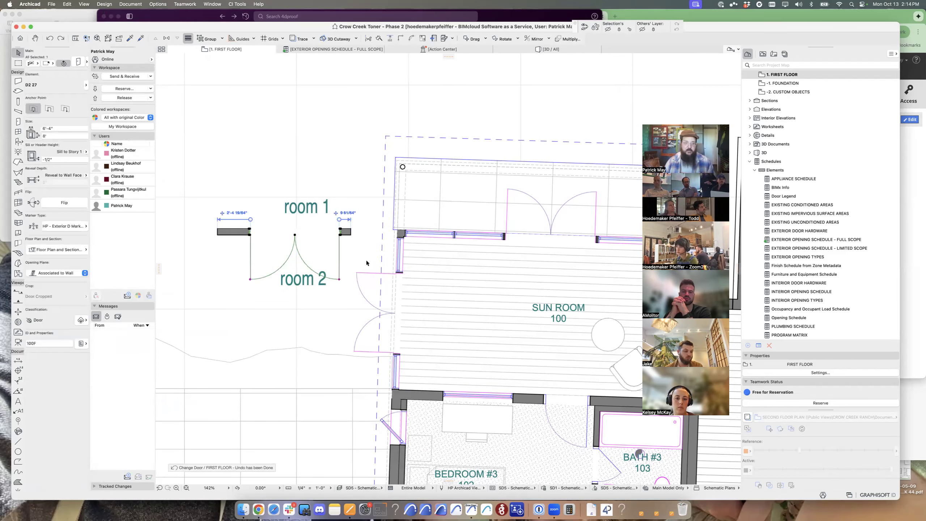
{"action": "key", "text": "super+t"}
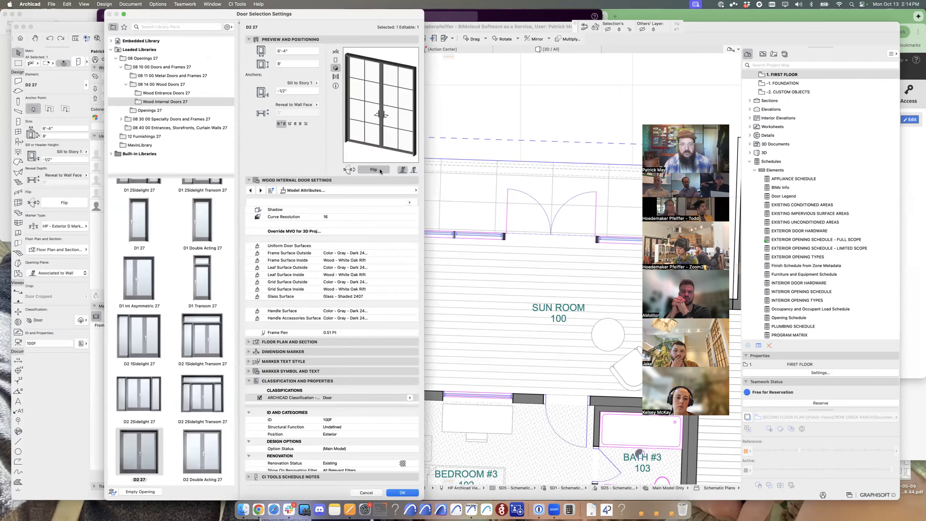
{"action": "key", "text": "Return"}
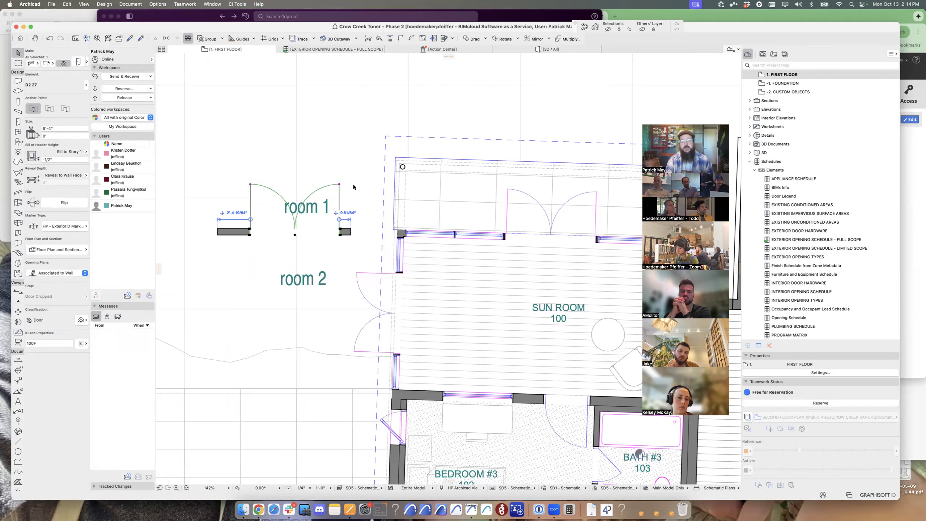
{"action": "scroll", "coordinate": [353, 182], "scroll_direction": "down", "scroll_amount": 1}
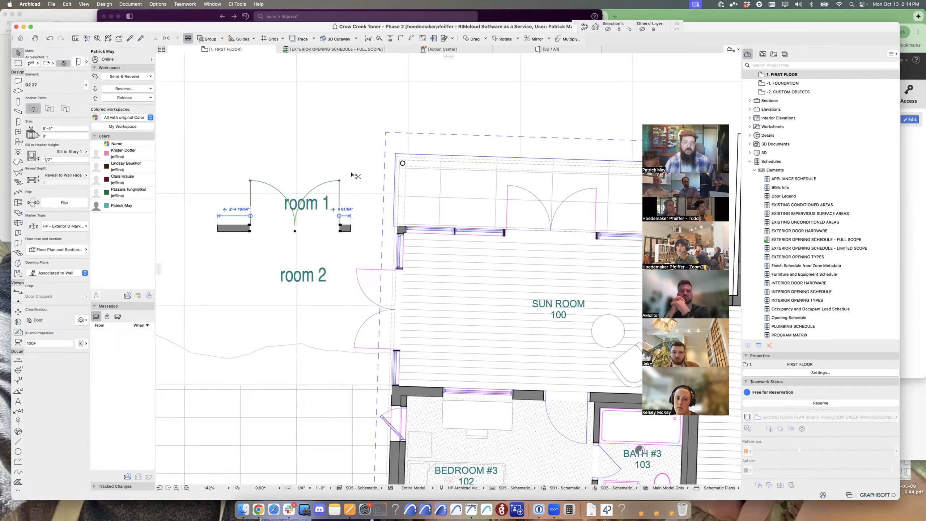
{"action": "key", "text": "super+z"}
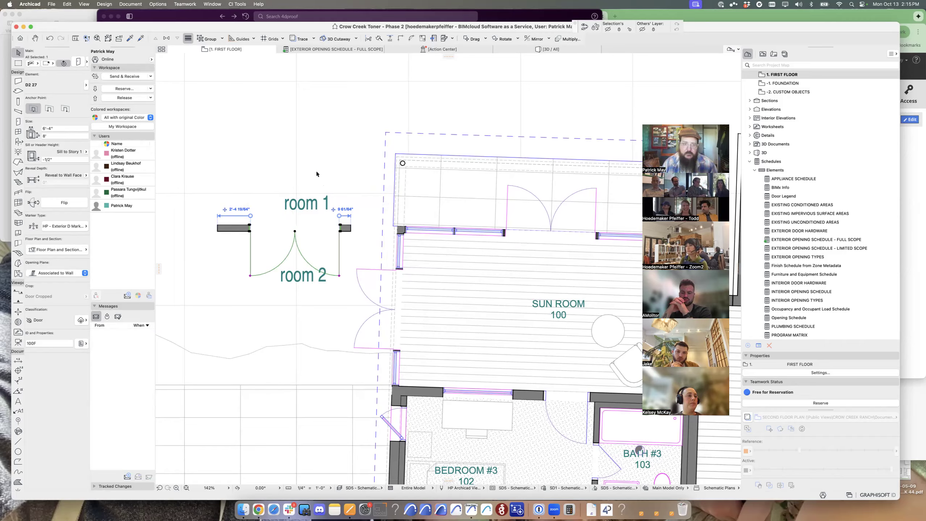
- Delete the sample wall with its double door and the "room 1" and "room 2" labels
{"action": "left_click", "coordinate": [304, 151]}
{"action": "left_click_drag", "start_coordinate": [342, 297], "coordinate": [274, 184]}
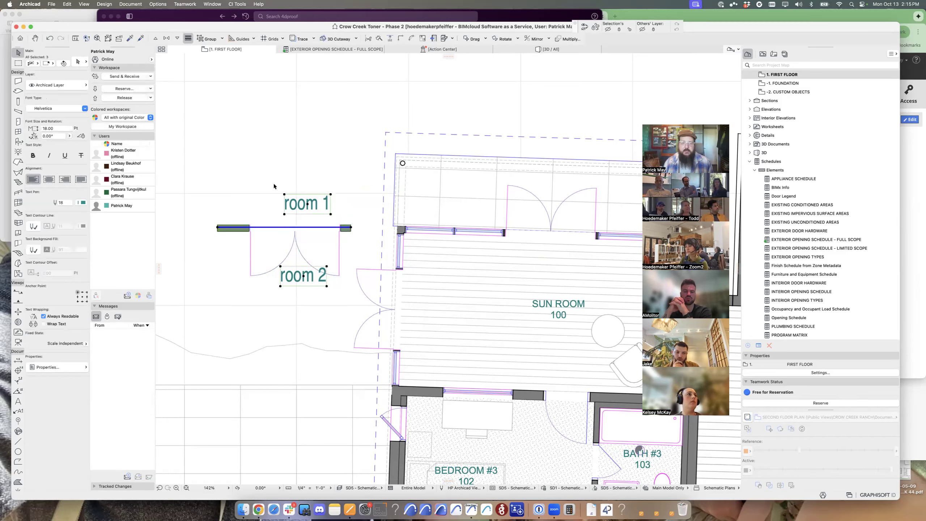
{"action": "left_click", "coordinate": [343, 236]}
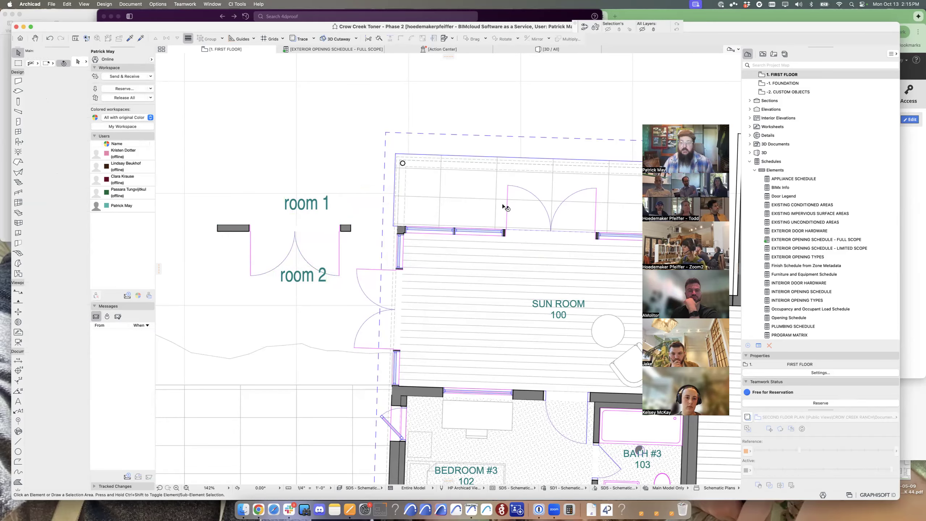
{"action": "left_click_drag", "start_coordinate": [344, 284], "coordinate": [283, 187]}
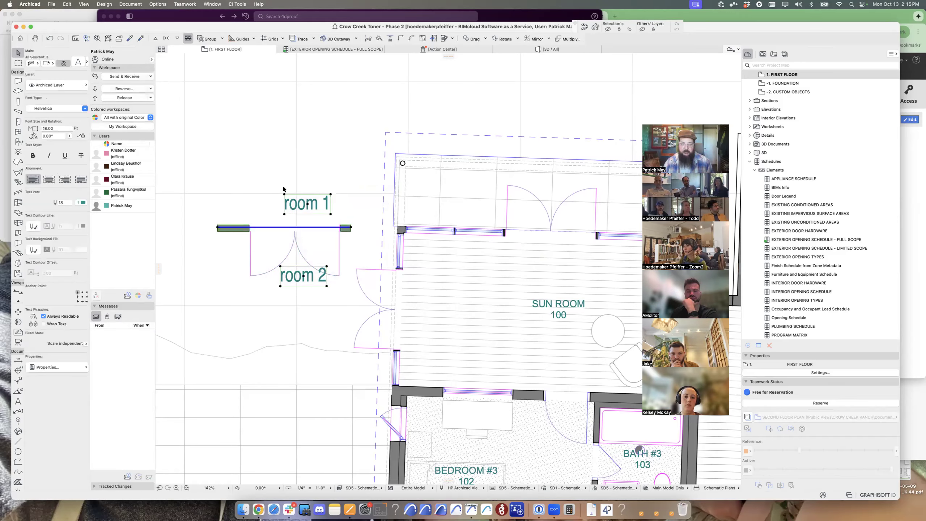
{"action": "key", "text": "Delete"}
- Open the EXTERIOR OPENING SCHEDULE - FULL SCOPE and search for "room"
{"action": "double_click", "coordinate": [786, 241]}
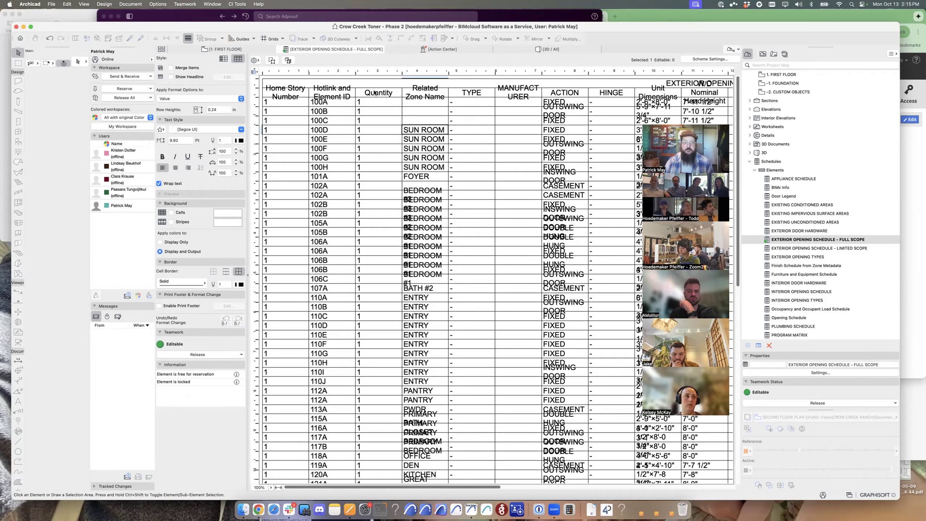
{"action": "key", "text": "super+l"}
{"action": "type", "text": "room"}
{"action": "left_click", "coordinate": [525, 92]}
{"action": "left_click", "coordinate": [525, 100]}
{"action": "key", "text": "Return"}
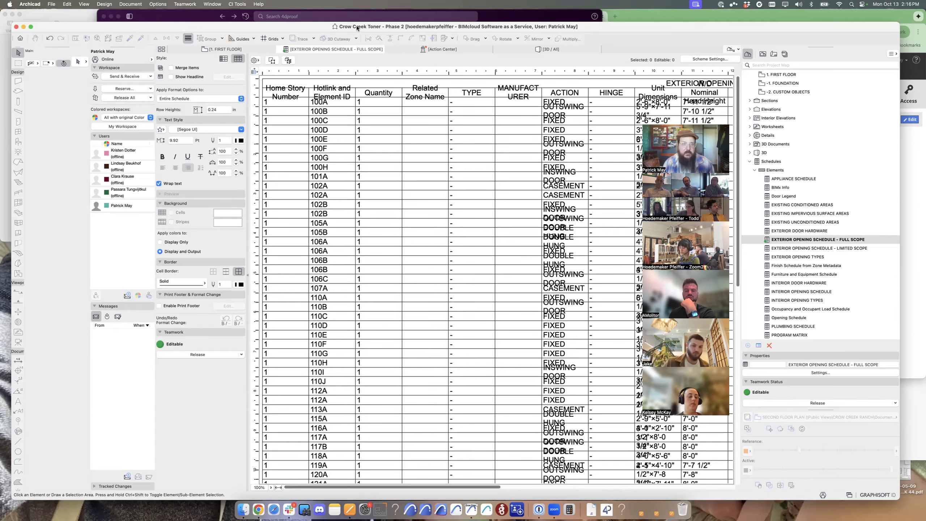
{"action": "left_click_drag", "start_coordinate": [357, 28], "coordinate": [352, 16]}
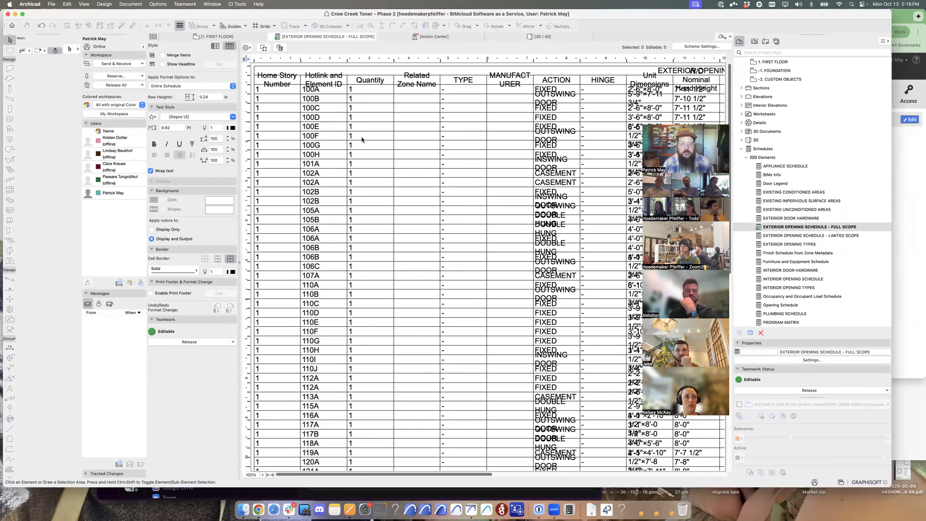
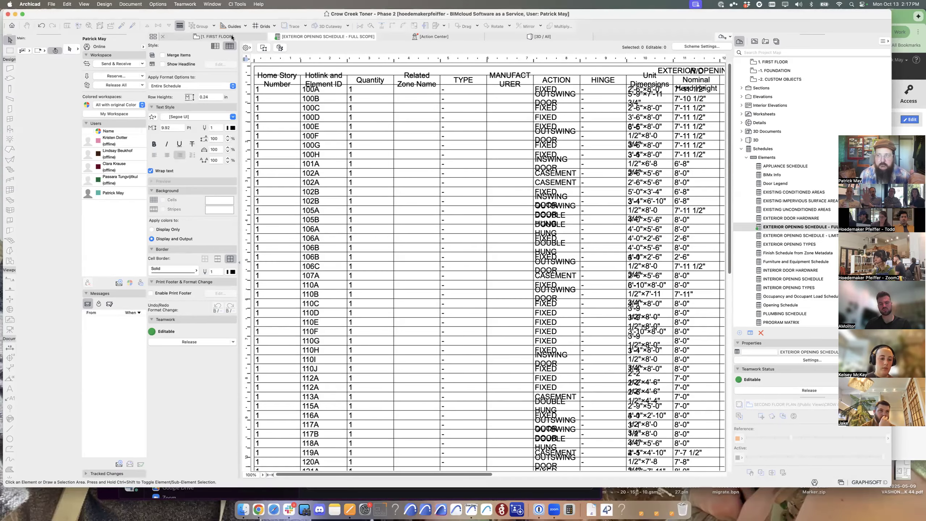
- Return to the first floor plan and bring the area around Bedroom #1 into view
{"action": "left_click", "coordinate": [233, 37]}
{"action": "middle_click_drag", "start_coordinate": [495, 240], "coordinate": [248, 380]}
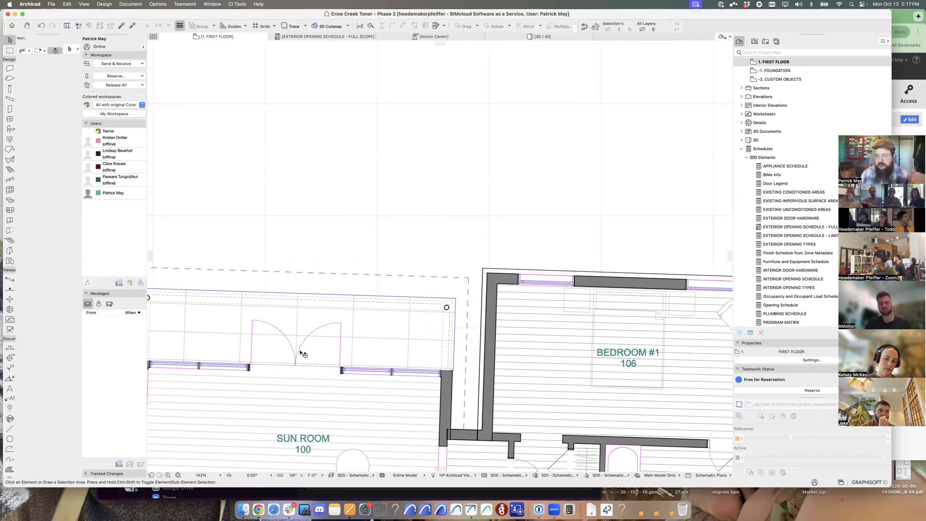
{"action": "middle_click_drag", "start_coordinate": [440, 338], "coordinate": [354, 327]}
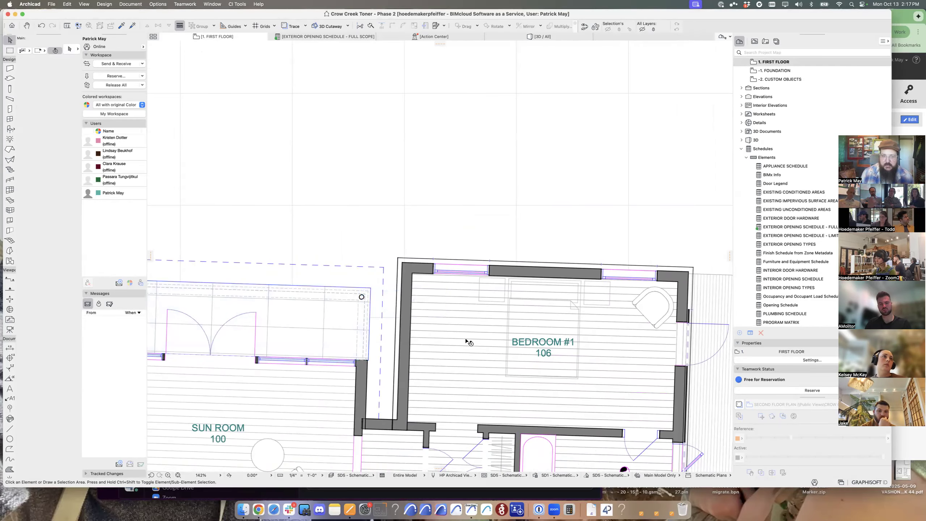
{"action": "middle_click_drag", "start_coordinate": [526, 293], "coordinate": [422, 321]}
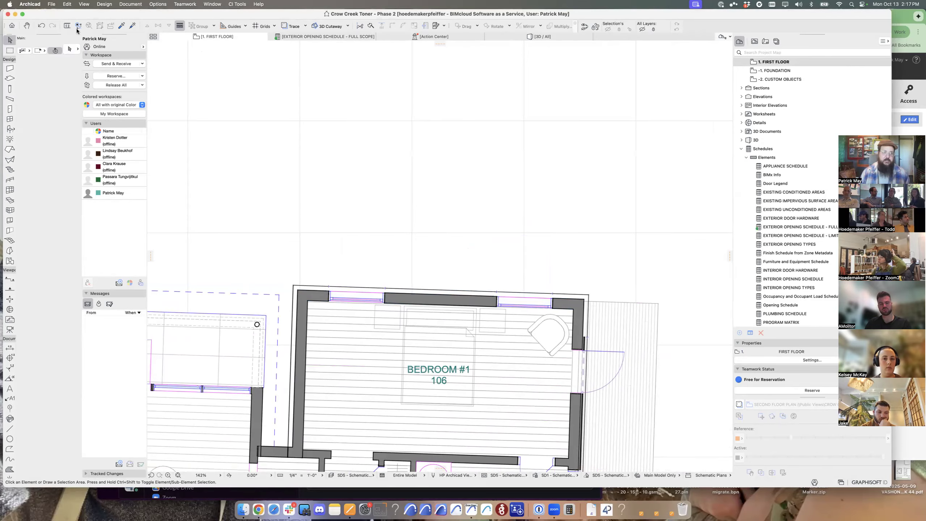
{"action": "left_click", "coordinate": [51, 5]}
{"action": "mouse_move", "coordinate": [81, 39]}
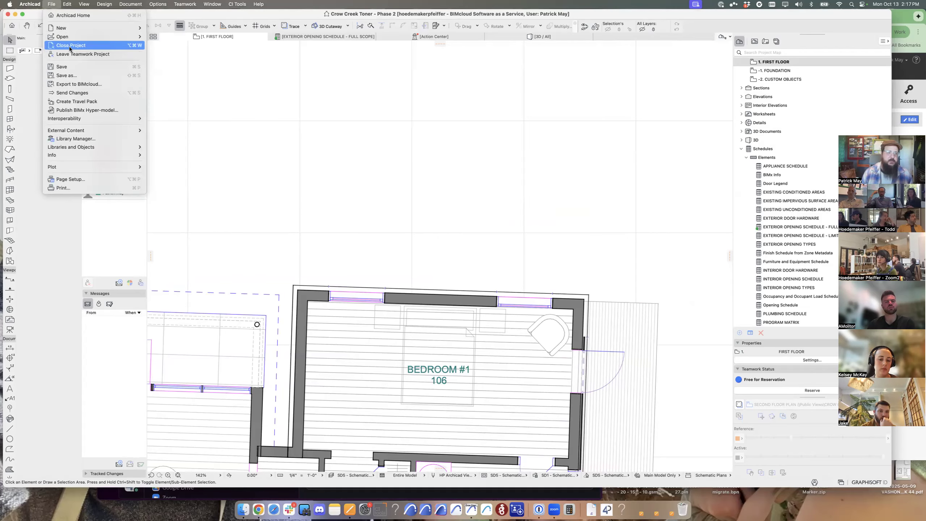
{"action": "left_click", "coordinate": [213, 45]}
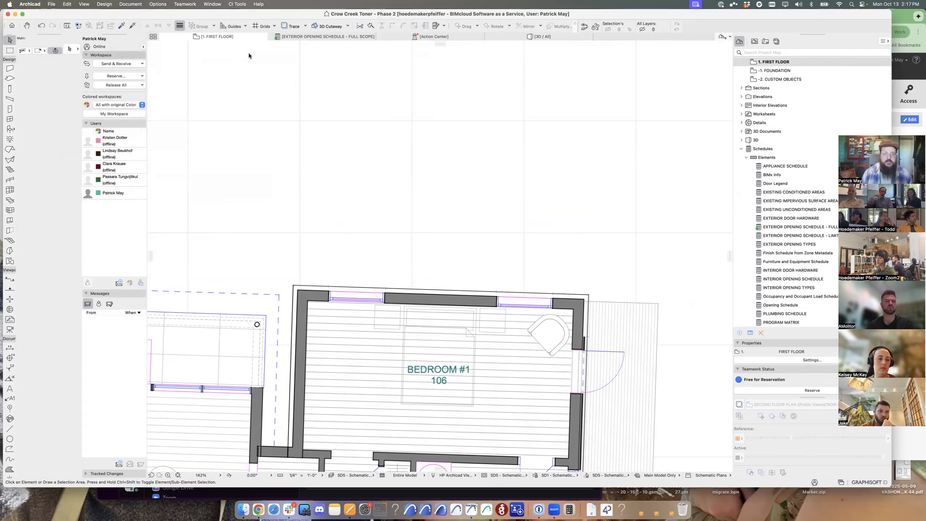
{"action": "left_click_drag", "start_coordinate": [570, 83], "coordinate": [585, 144]}
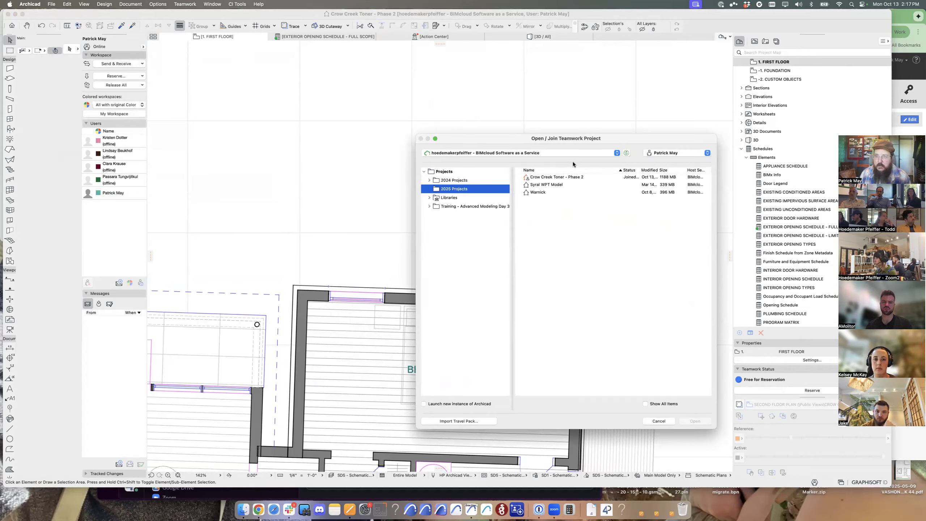
{"action": "left_click_drag", "start_coordinate": [585, 138], "coordinate": [557, 164]}
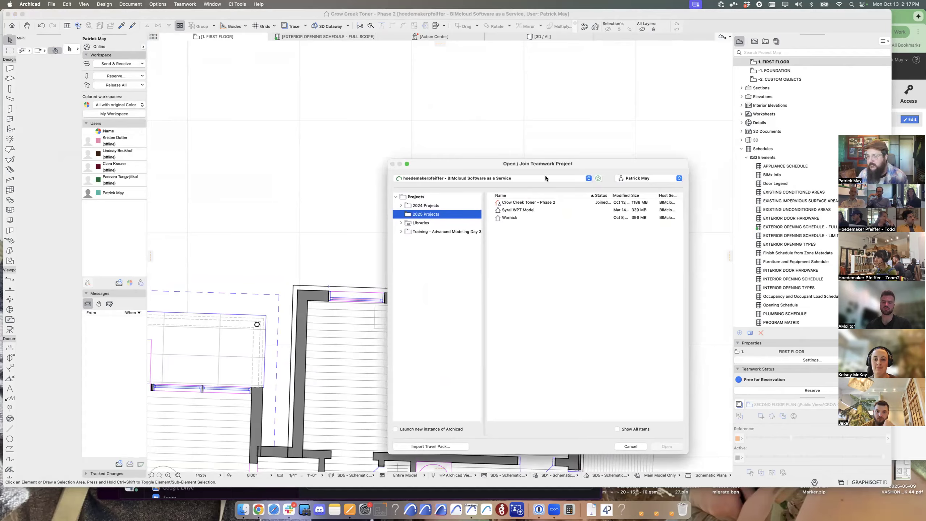
{"action": "left_click", "coordinate": [515, 203]}
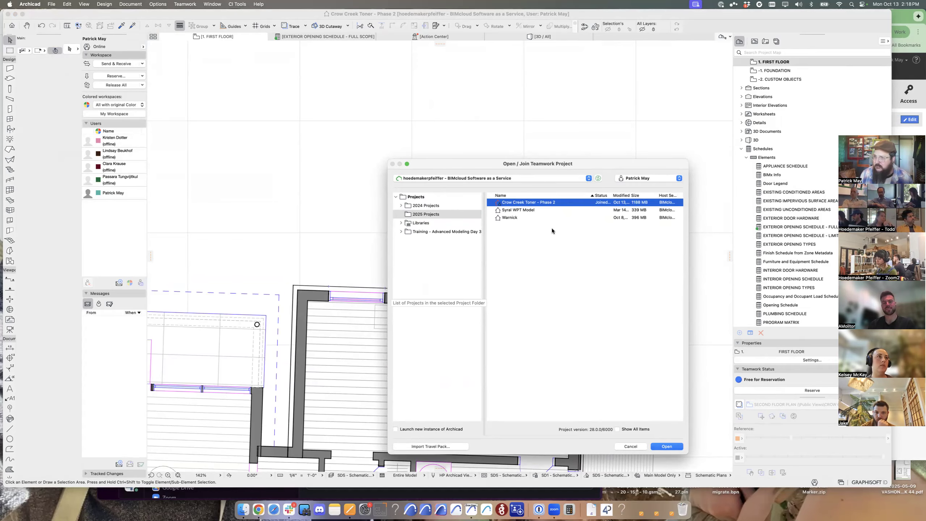
{"action": "key", "text": "Escape"}
- Choose Core Outside as the reference line in the Wall tool's default settings and accept them
{"action": "scroll", "coordinate": [533, 250], "scroll_direction": "right", "scroll_amount": 2}
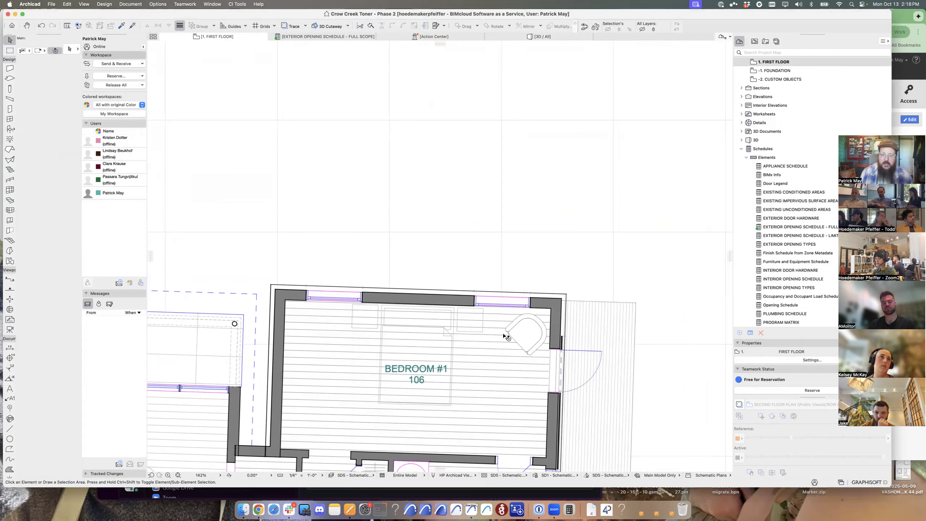
{"action": "scroll", "coordinate": [400, 247], "scroll_direction": "up", "scroll_amount": 5}
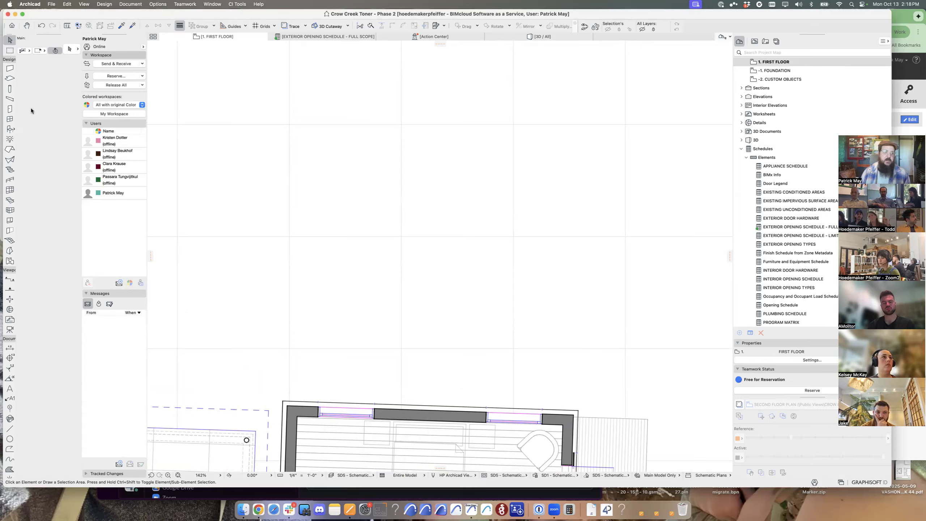
{"action": "left_click", "coordinate": [10, 68]}
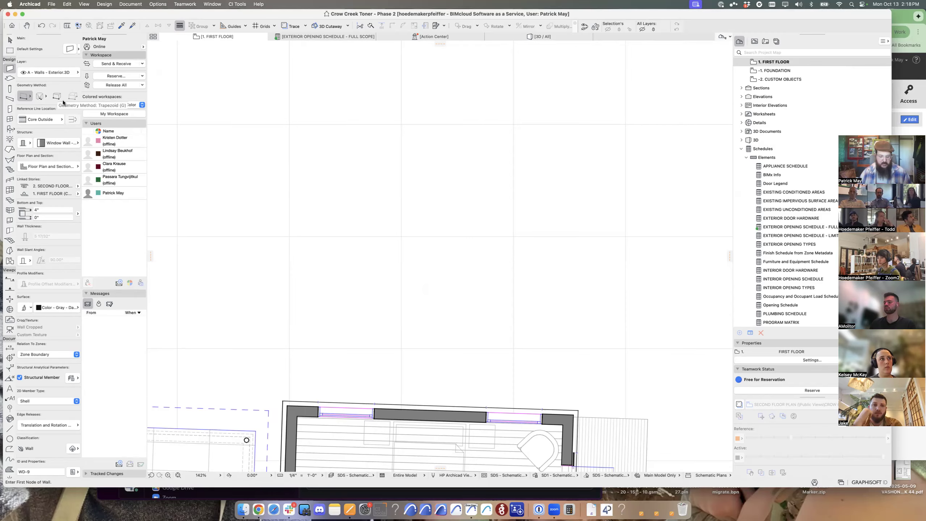
{"action": "key", "text": "super+t"}
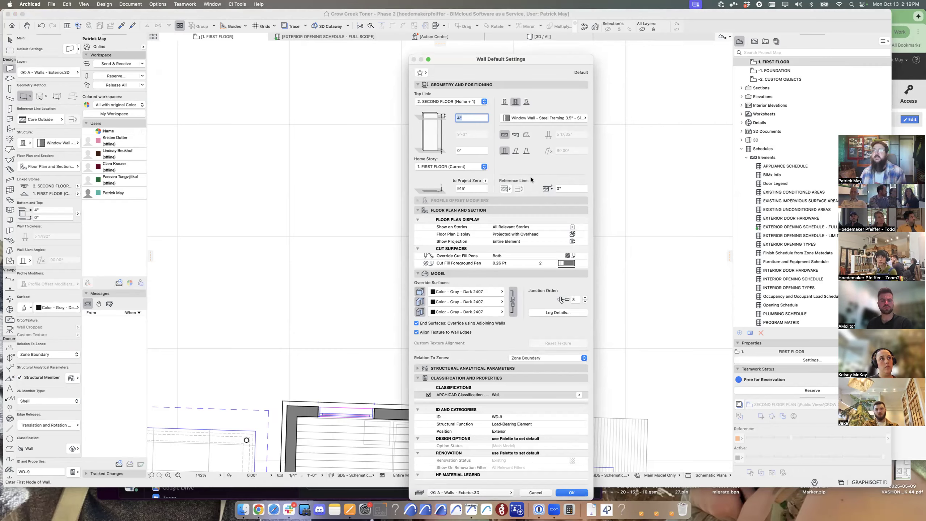
{"action": "left_click", "coordinate": [506, 188]}
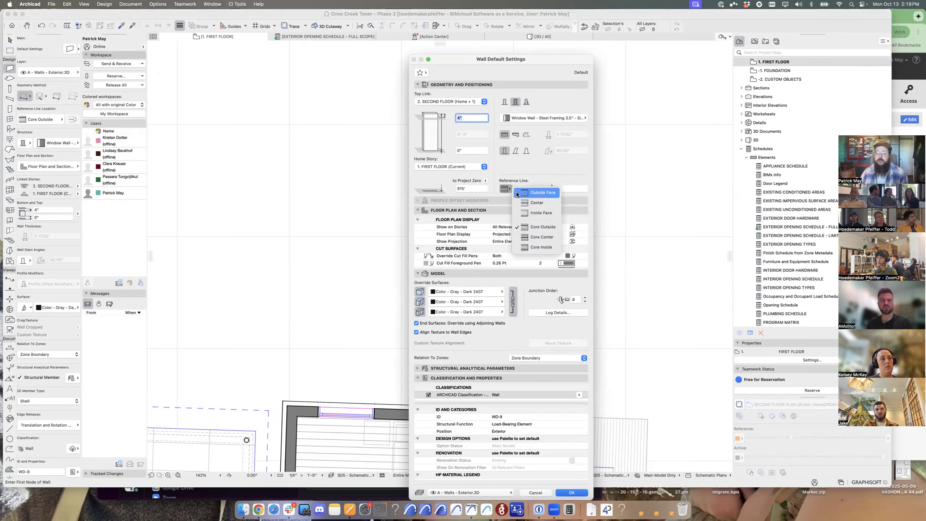
{"action": "left_click", "coordinate": [533, 228]}
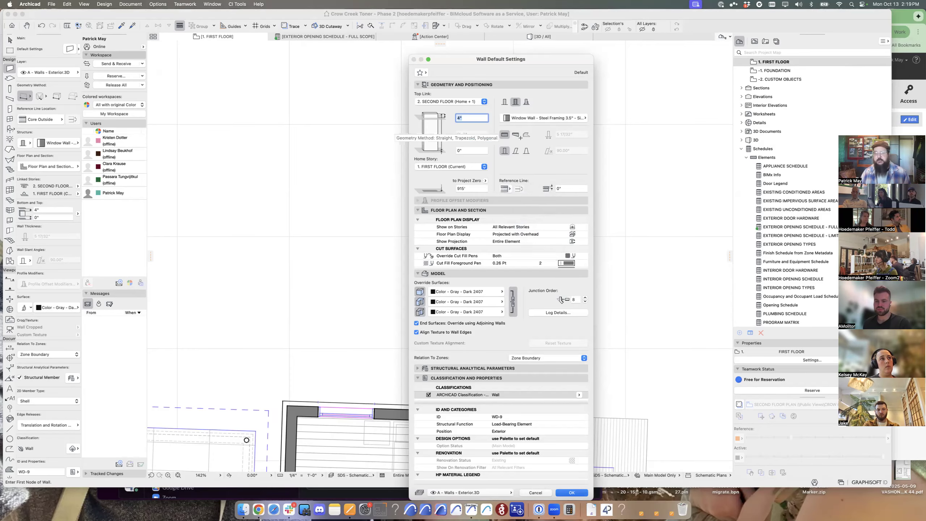
{"action": "key", "text": "Return"}
- Draw four walls forming a closed upright rectangle in the empty area above the house plan
{"action": "left_click", "coordinate": [443, 232]}
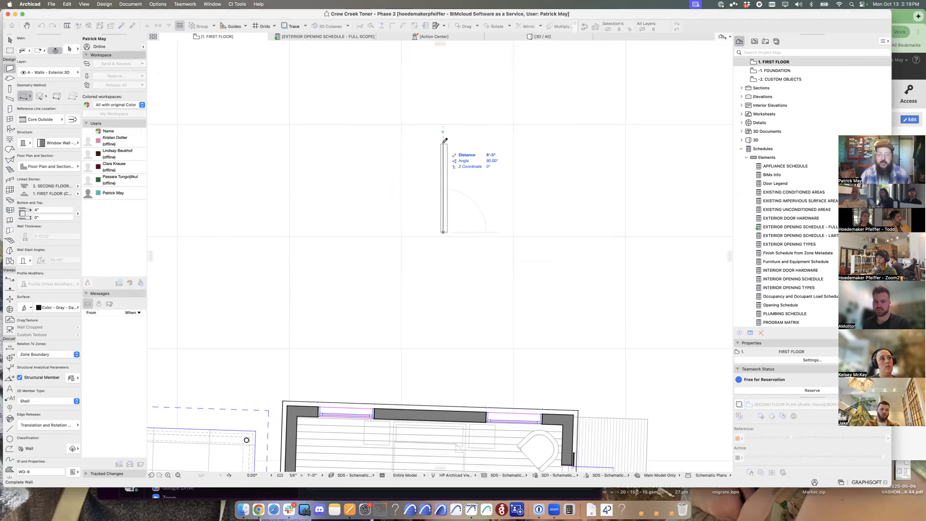
{"action": "scroll", "coordinate": [452, 146], "scroll_direction": "down", "scroll_amount": 6}
{"action": "middle_click_drag", "start_coordinate": [452, 146], "coordinate": [446, 300]}
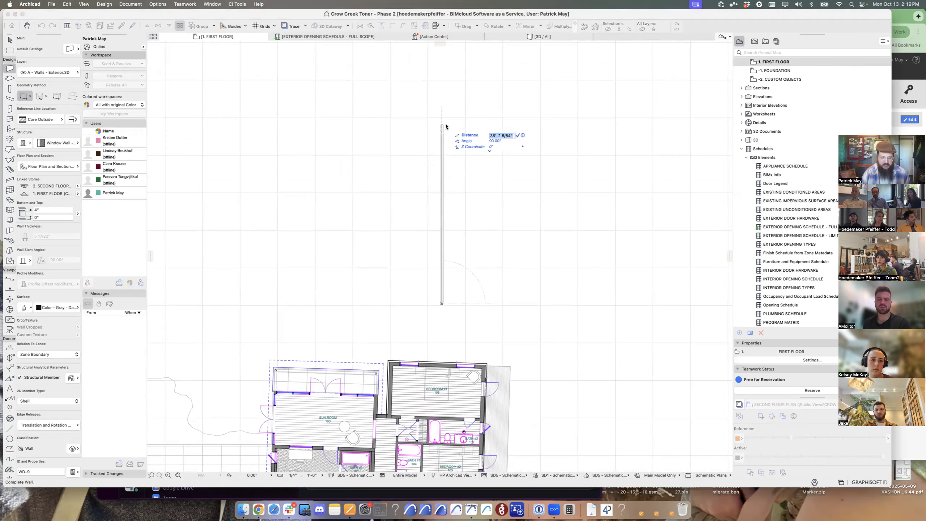
{"action": "left_click", "coordinate": [442, 117]}
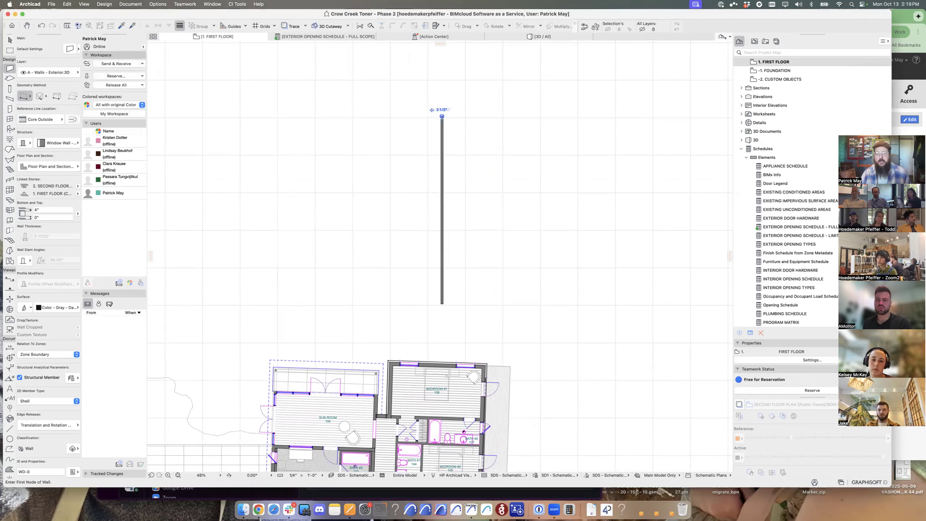
{"action": "left_click", "coordinate": [442, 116]}
{"action": "left_click", "coordinate": [545, 116]}
{"action": "left_click", "coordinate": [545, 116]}
{"action": "left_click", "coordinate": [545, 303]}
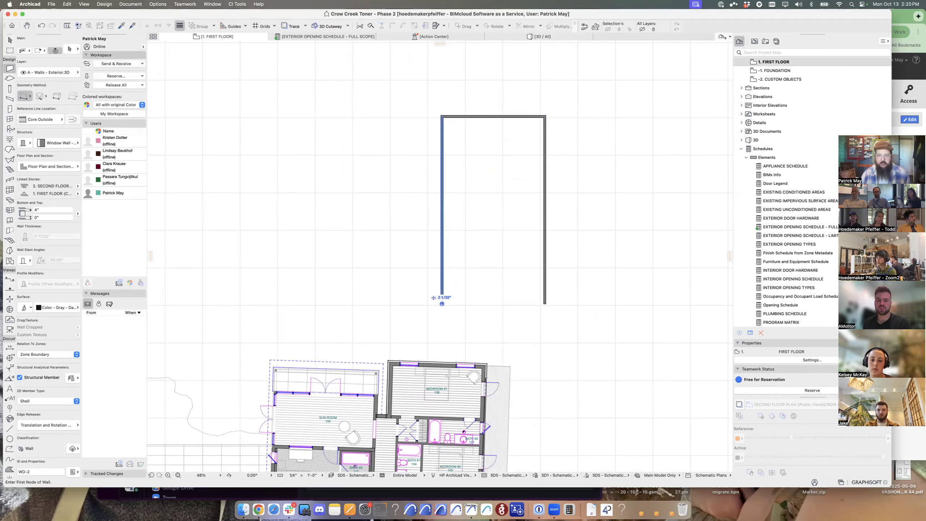
{"action": "left_click", "coordinate": [546, 303]}
{"action": "left_click", "coordinate": [442, 303]}
{"action": "key", "text": "Escape"}
- Change the upper sample wall's composite to Wall - Stone + Framing + Stone 2407, keeping Core Outside as its reference line
{"action": "scroll", "coordinate": [442, 113], "scroll_direction": "up", "scroll_amount": 10}
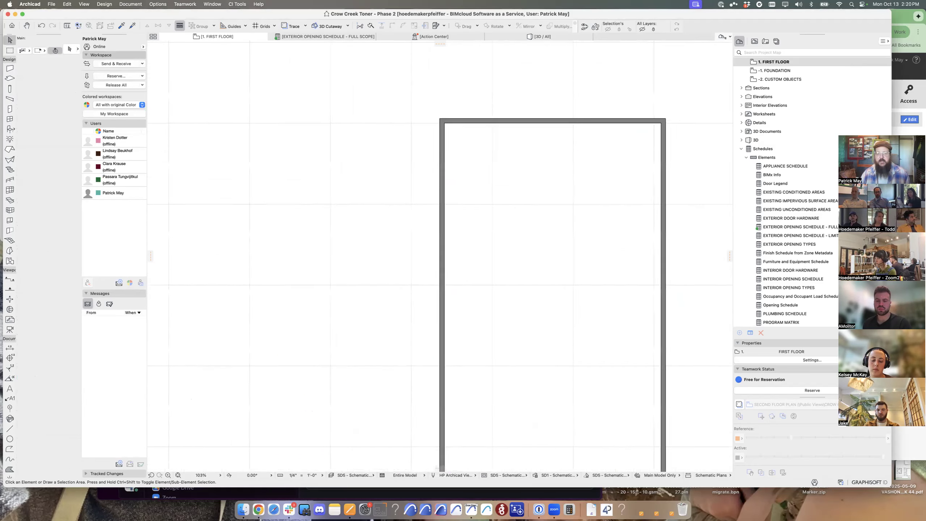
{"action": "left_click", "coordinate": [467, 145]}
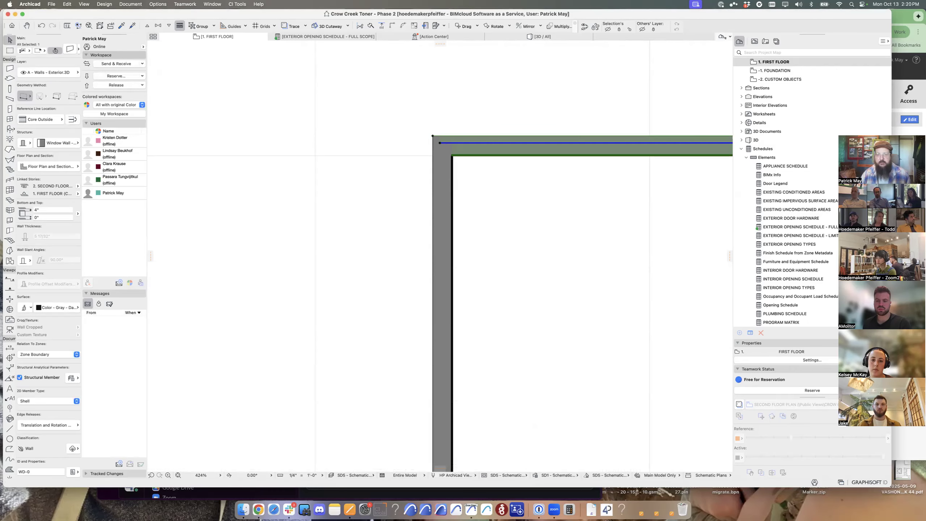
{"action": "key", "text": "super+t"}
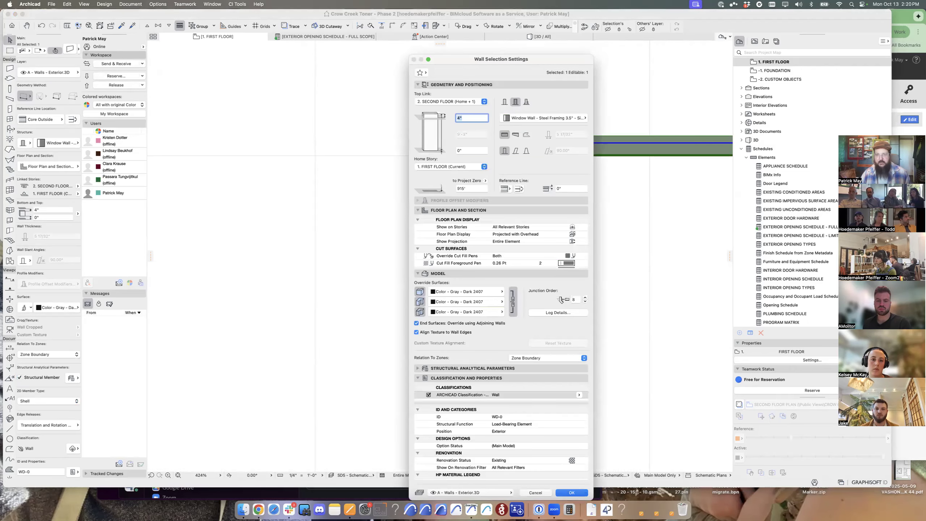
{"action": "left_click", "coordinate": [505, 189]}
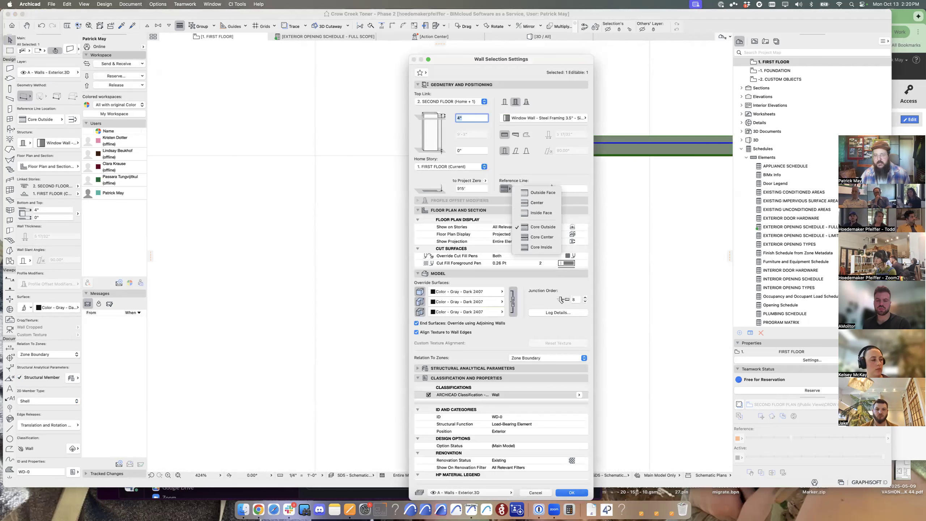
{"action": "left_click", "coordinate": [543, 227]}
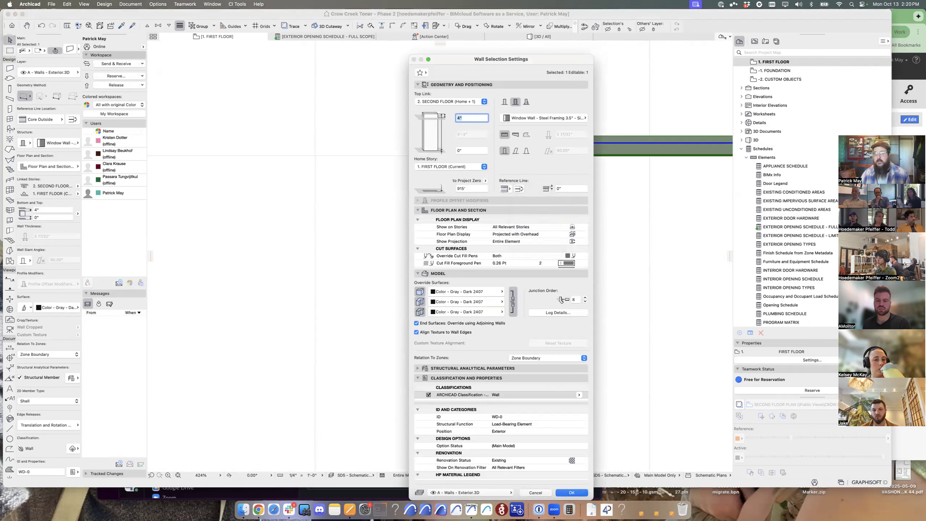
{"action": "left_click", "coordinate": [544, 117]}
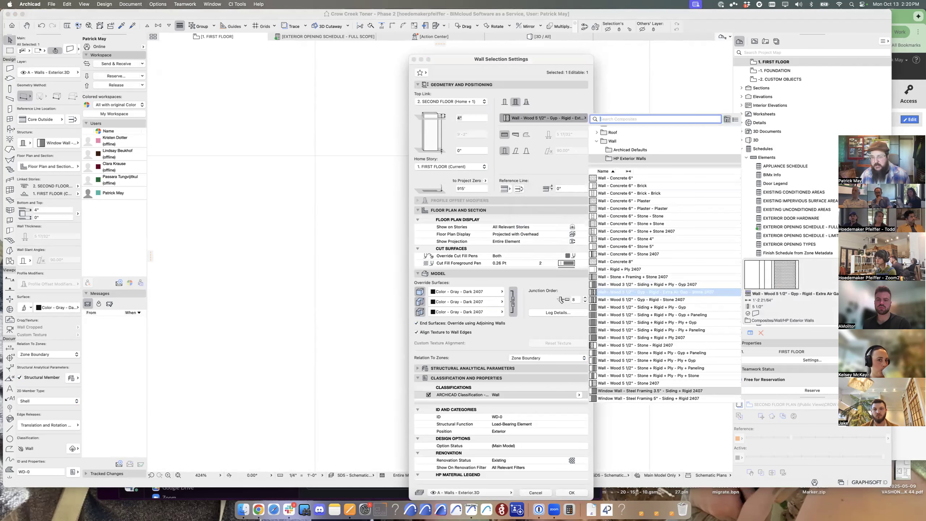
{"action": "mouse_move", "coordinate": [650, 391]}
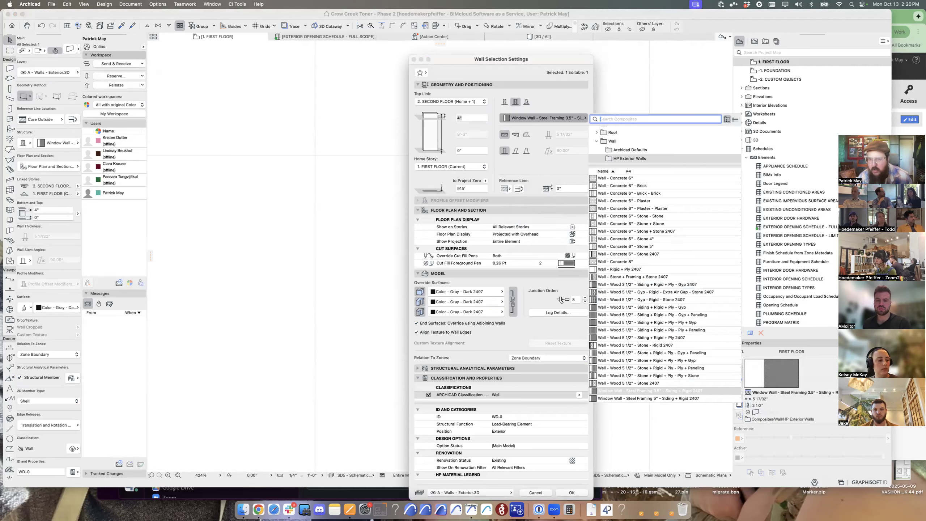
{"action": "left_click", "coordinate": [628, 277]}
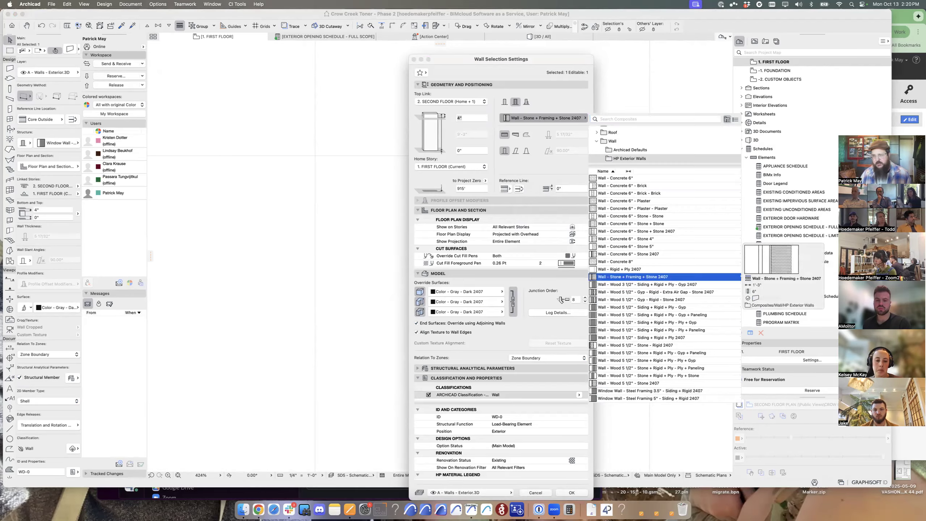
{"action": "key", "text": "Return"}
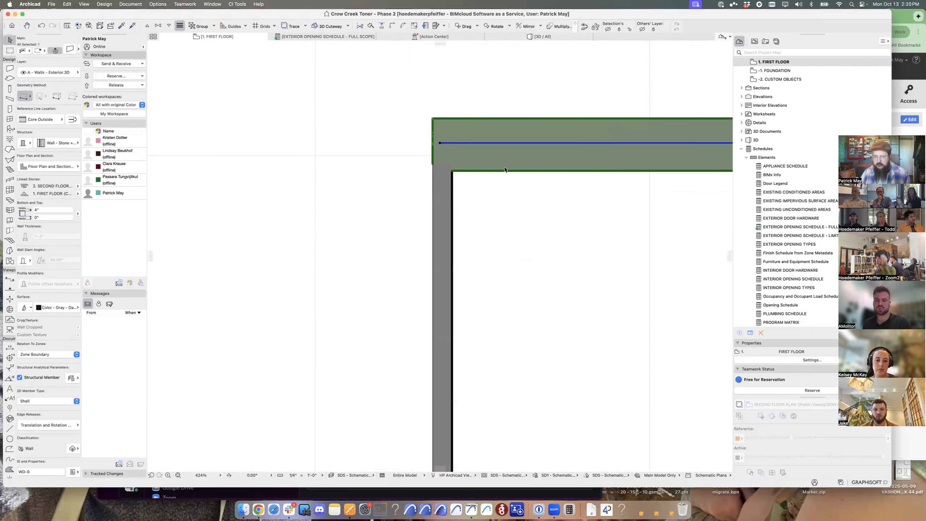
- Set the floor plan's graphic override combination to No Overrides to reveal the wall layers
{"action": "mouse_move", "coordinate": [502, 129]}
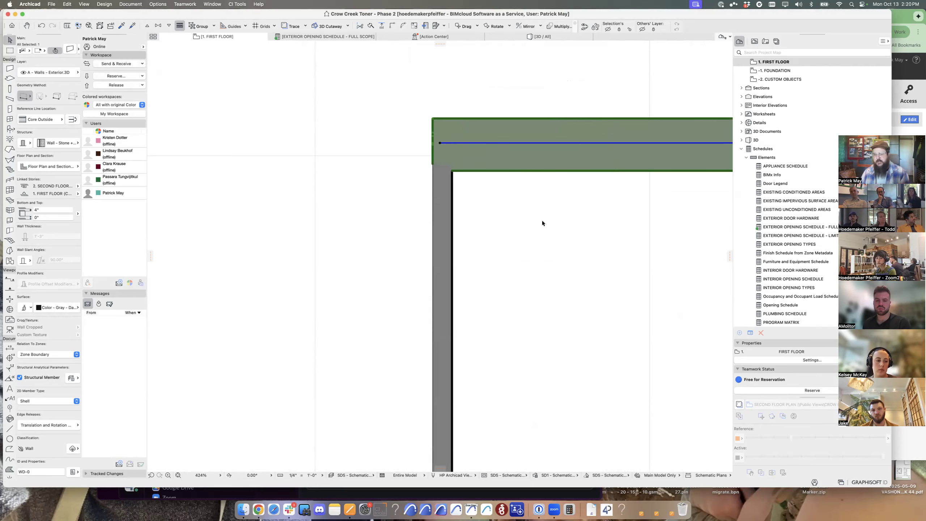
{"action": "left_click", "coordinate": [561, 475]}
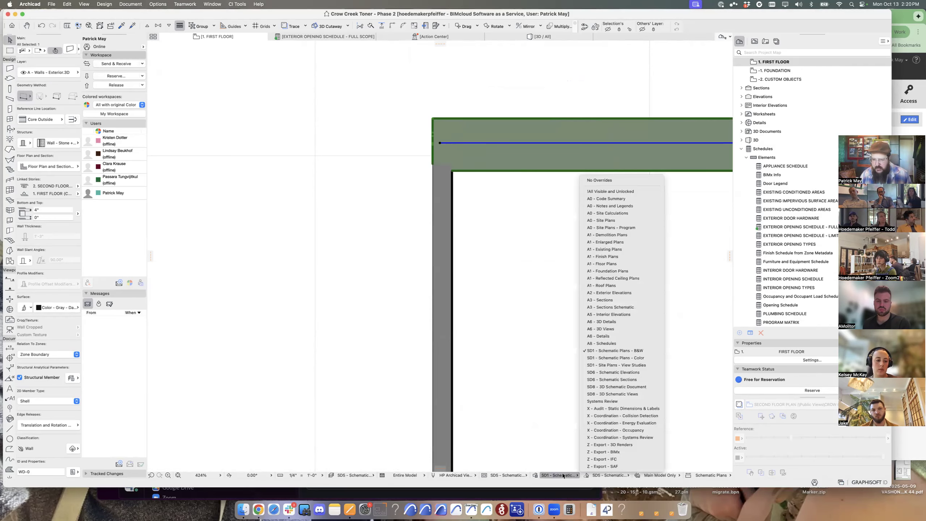
{"action": "left_click", "coordinate": [623, 179]}
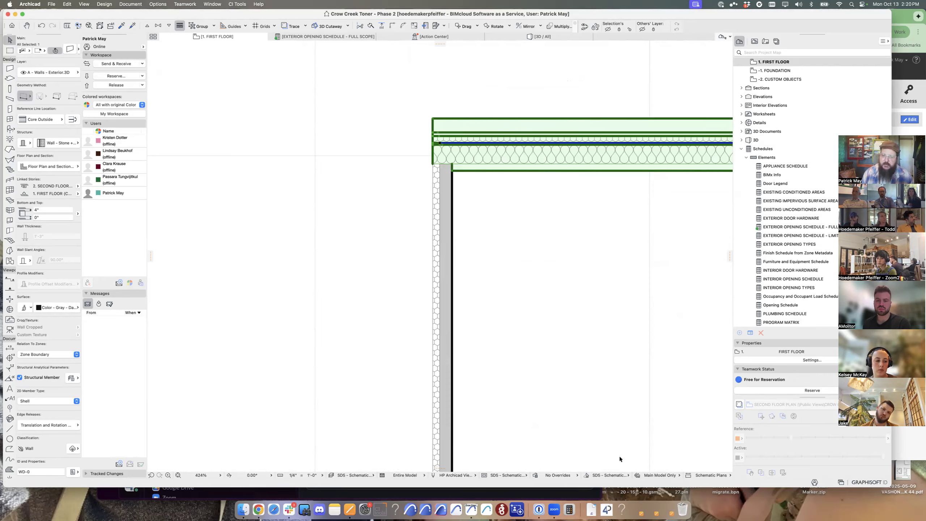
- Open the upper sample wall's settings and search the available composites for "sd"
{"action": "double_click", "coordinate": [503, 156]}
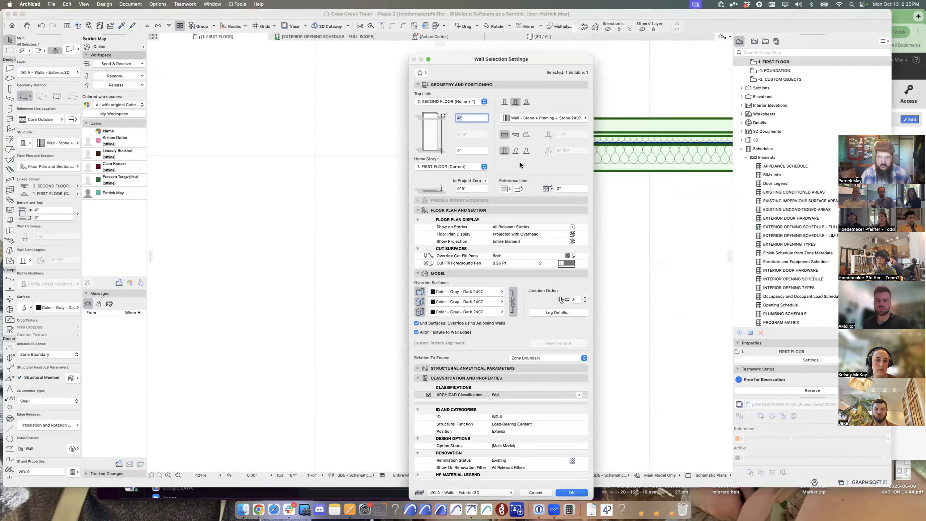
{"action": "left_click", "coordinate": [534, 118]}
{"action": "left_click", "coordinate": [656, 261]}
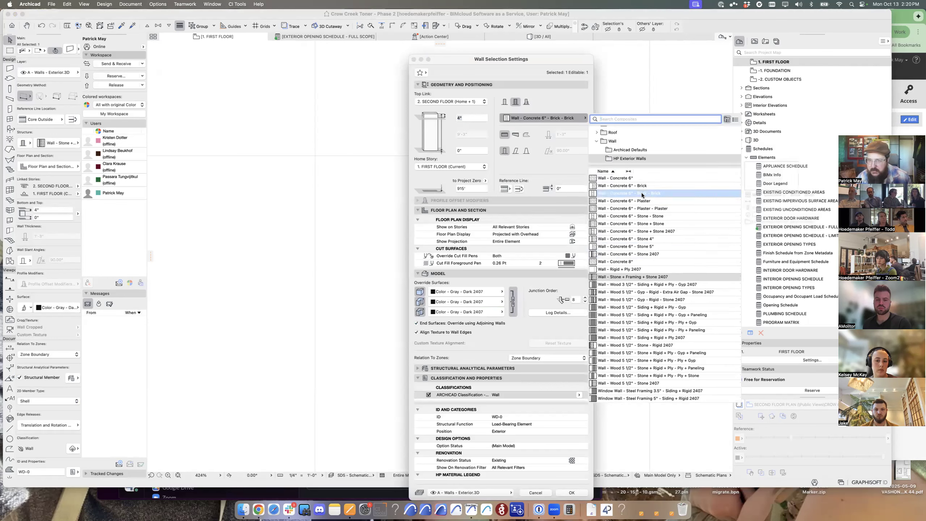
{"action": "type", "text": "sch"}
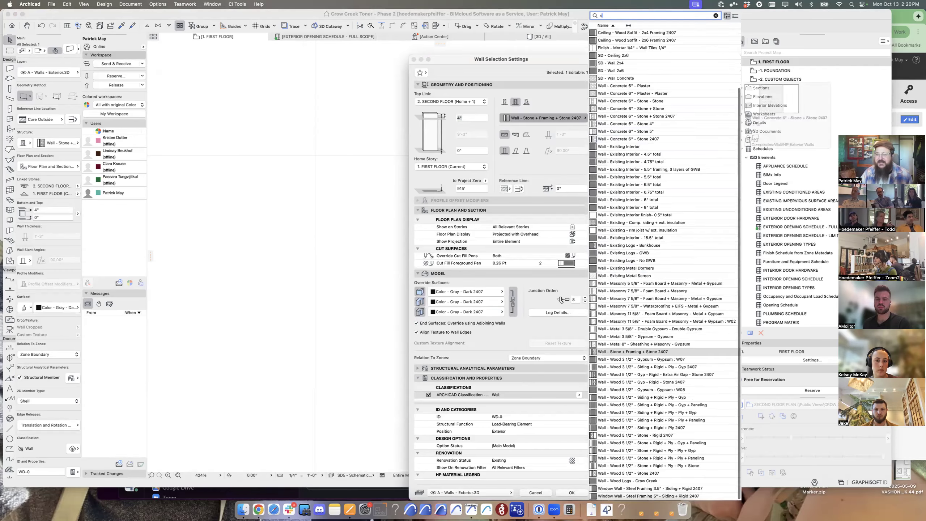
{"action": "key", "text": "BackSpace"}
{"action": "key", "text": "BackSpace"}
{"action": "type", "text": "d"}
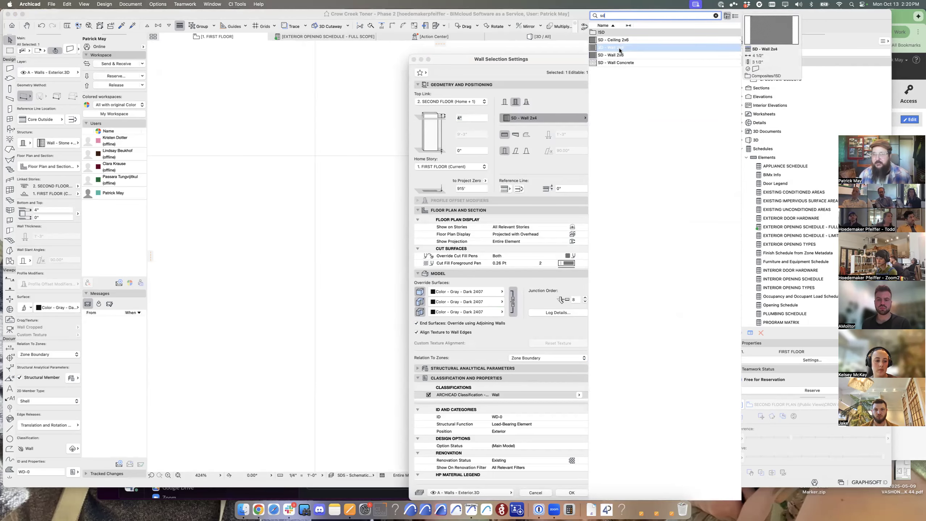
{"action": "key", "text": "Escape"}
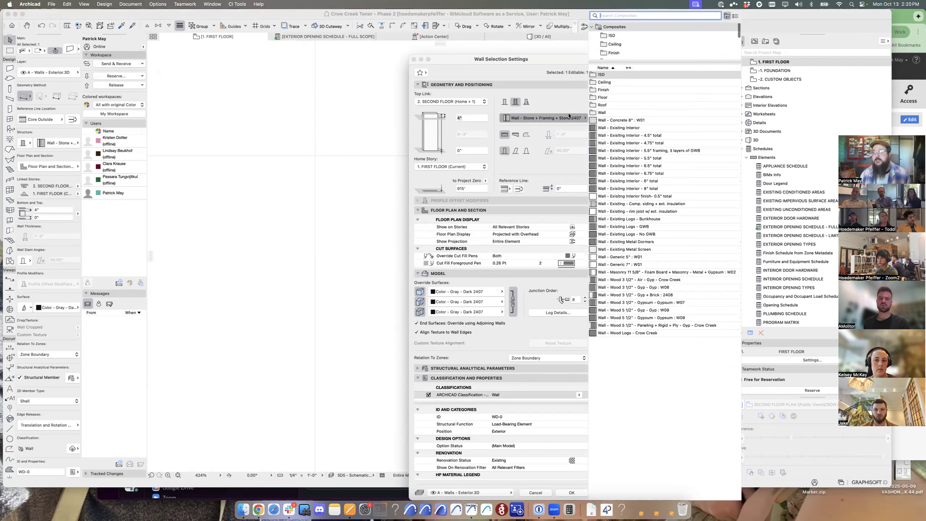
{"action": "key", "text": "Escape"}
- Search the composites for "2x6" and assign SD - Wall 2x6 to the upper sample wall
{"action": "left_click", "coordinate": [574, 120]}
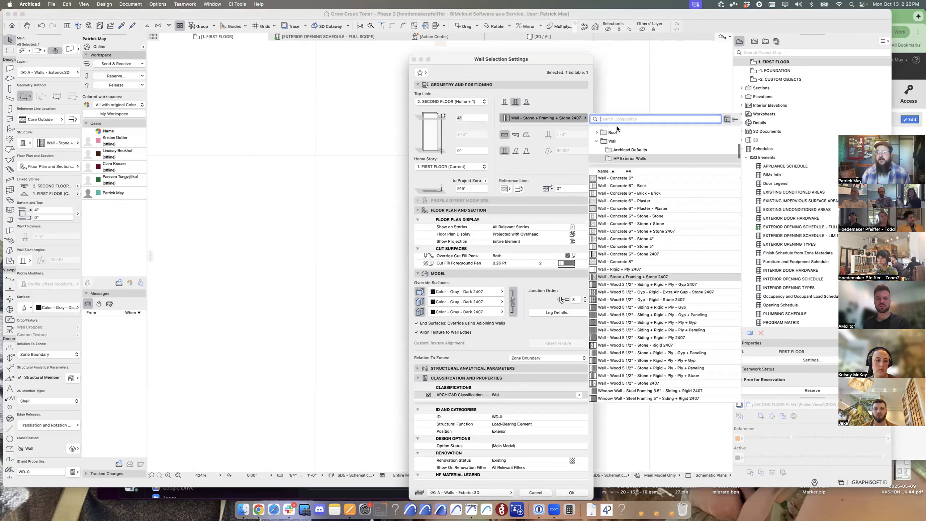
{"action": "type", "text": "sd"}
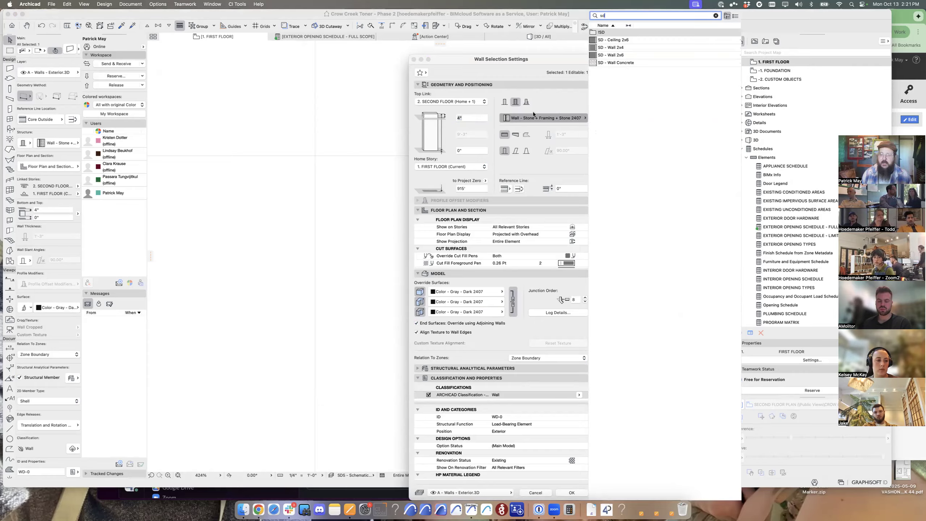
{"action": "type", "text": "2x6"}
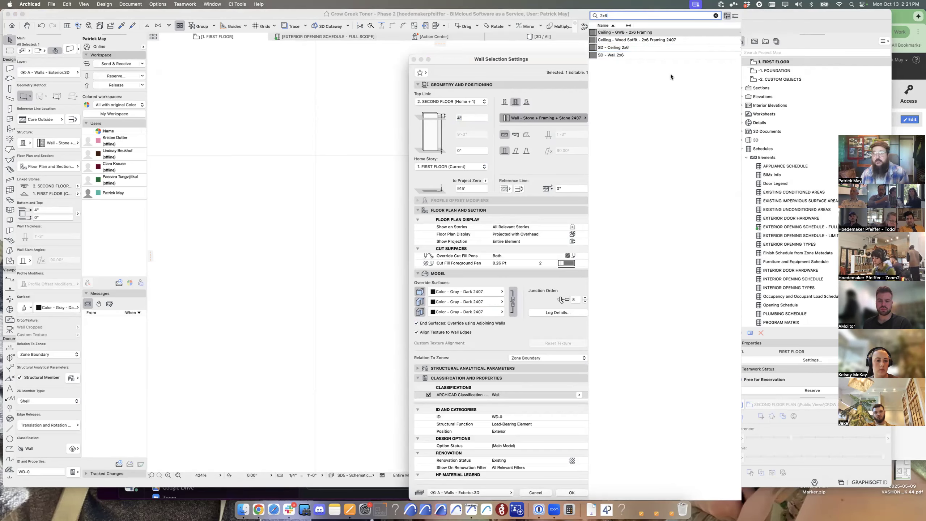
{"action": "left_click", "coordinate": [616, 55]}
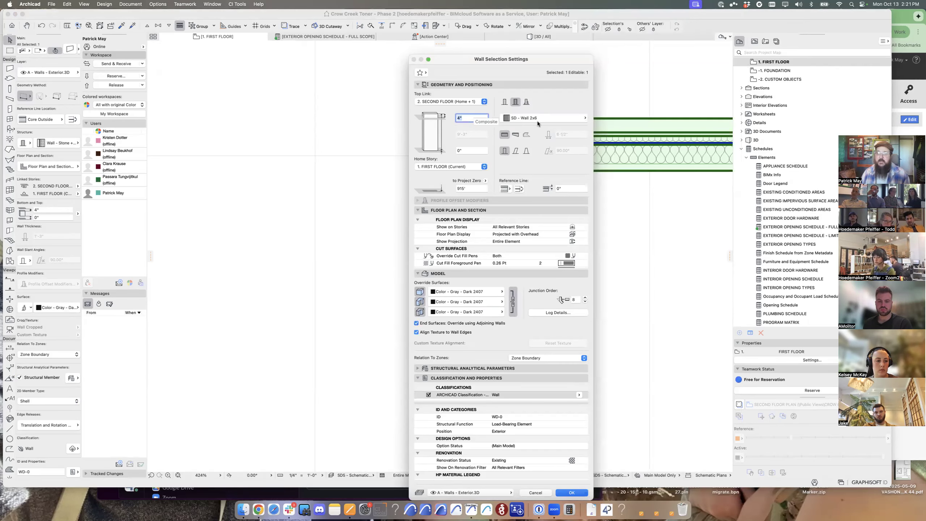
{"action": "key", "text": "Return"}
{"action": "key", "text": "Escape"}
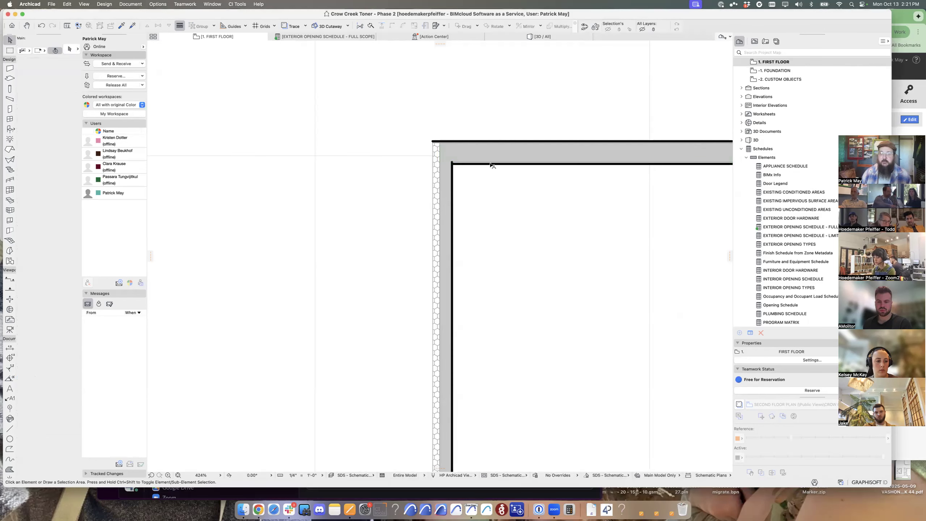
- Transfer the upper wall's structure and display settings to the left wall of the sample rectangle
{"action": "middle_click_drag", "start_coordinate": [580, 215], "coordinate": [467, 217]}
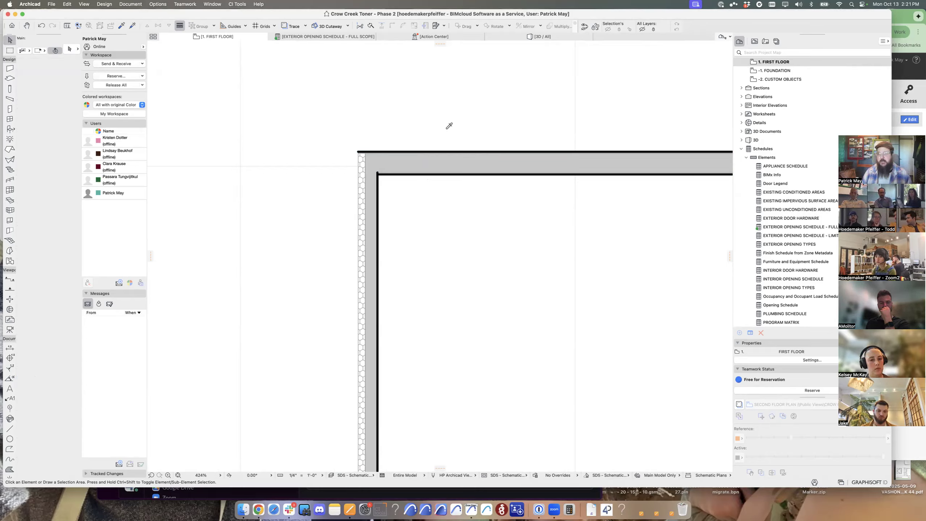
{"action": "left_click", "coordinate": [451, 149], "text": "alt"}
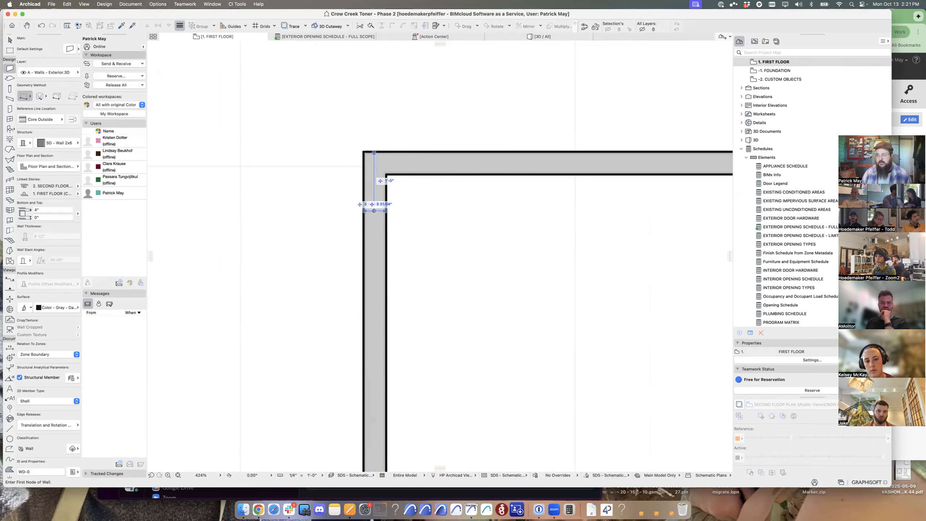
- Undo and redo the left wall's structure change twice to compare how both composites sit on the reference line
{"action": "key", "text": "super+z"}
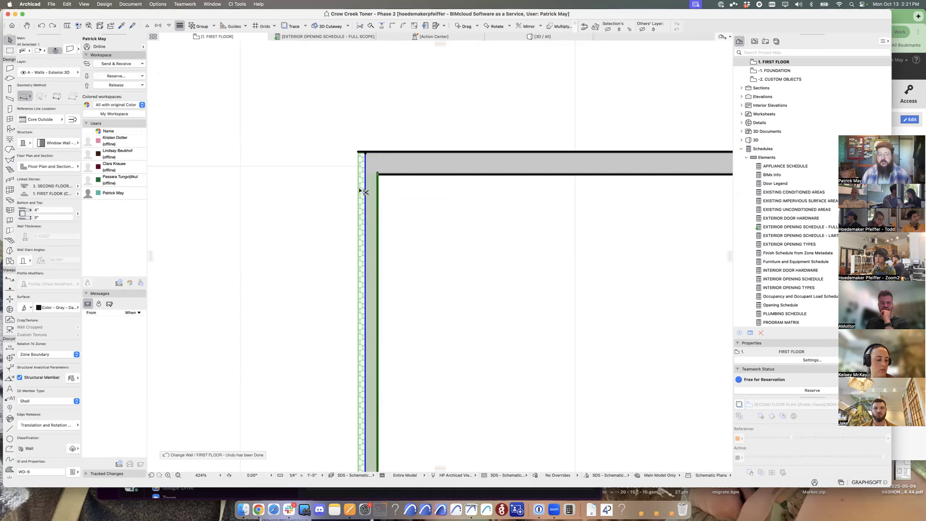
{"action": "key", "text": "super+shift+z"}
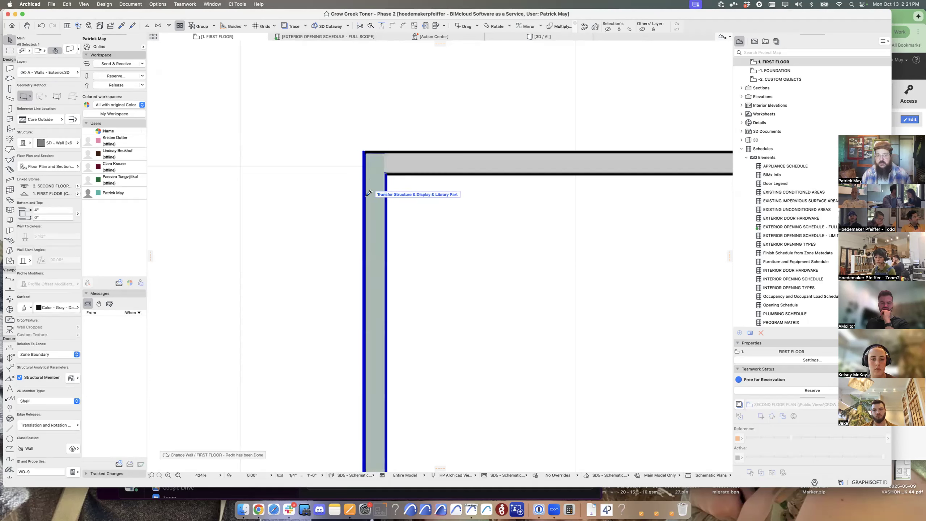
{"action": "key", "text": "Escape"}
{"action": "left_click", "coordinate": [368, 200]}
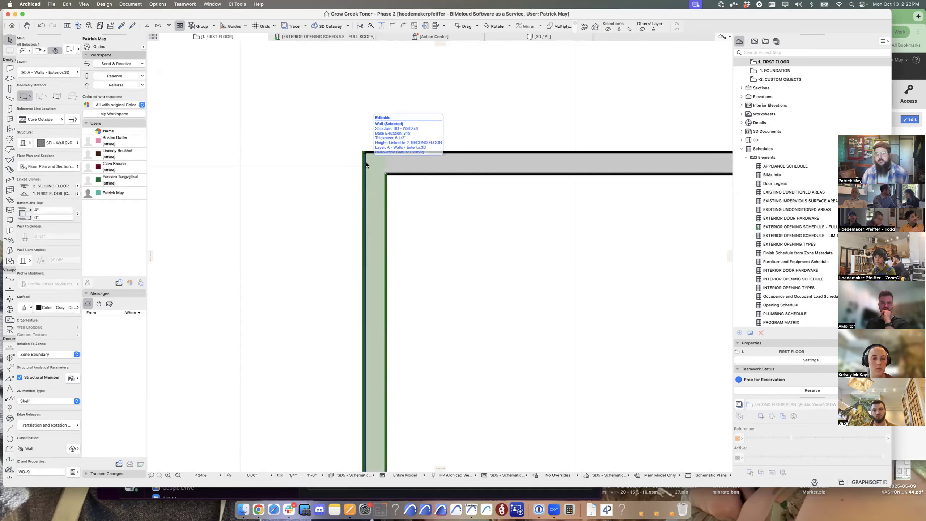
{"action": "key", "text": "super+z"}
{"action": "key", "text": "super+shift+z"}
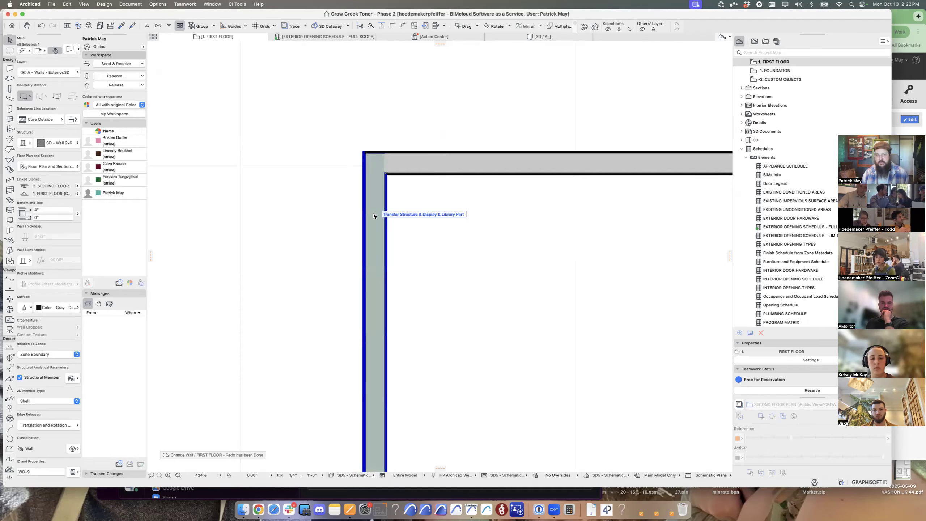
- Open the left sample wall's settings and examine the available Show on Stories and Floor Plan Display options
{"action": "scroll", "coordinate": [376, 210], "scroll_direction": "down", "scroll_amount": 1}
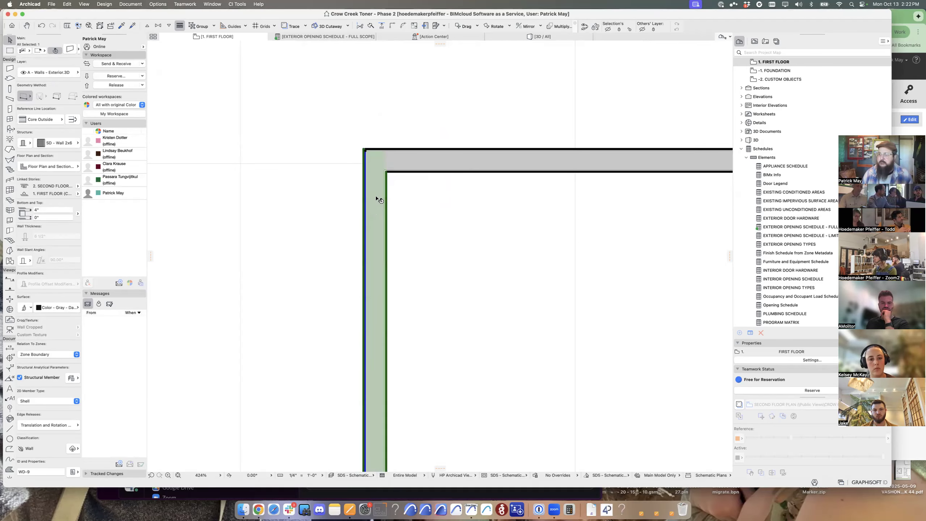
{"action": "scroll", "coordinate": [363, 199], "scroll_direction": "down", "scroll_amount": 10}
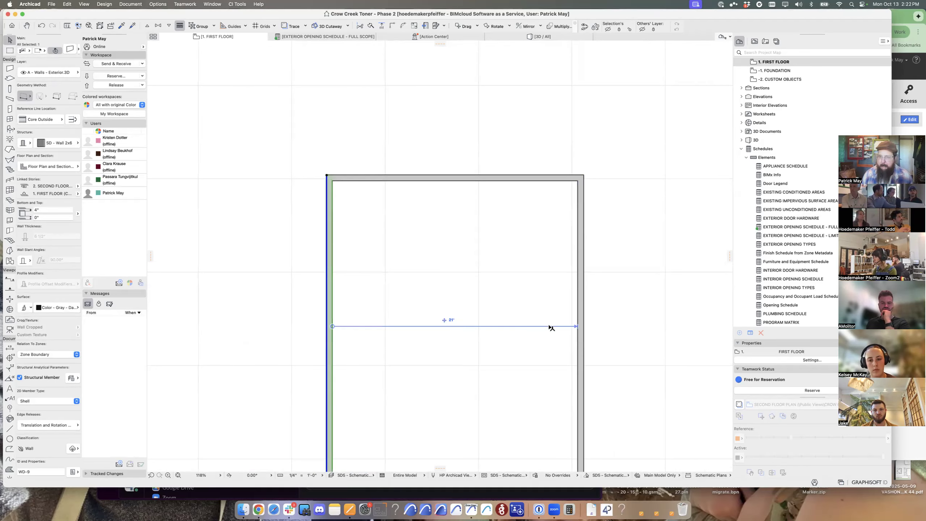
{"action": "middle_click_drag", "start_coordinate": [551, 327], "coordinate": [558, 215]}
{"action": "middle_click_drag", "start_coordinate": [561, 383], "coordinate": [530, 121]}
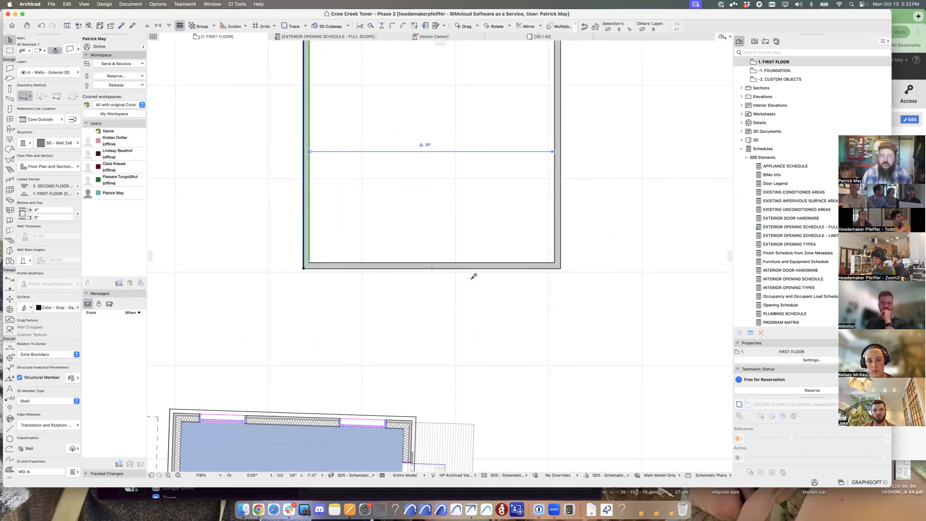
{"action": "left_click", "coordinate": [345, 284]}
{"action": "middle_click_drag", "start_coordinate": [363, 315], "coordinate": [376, 392]}
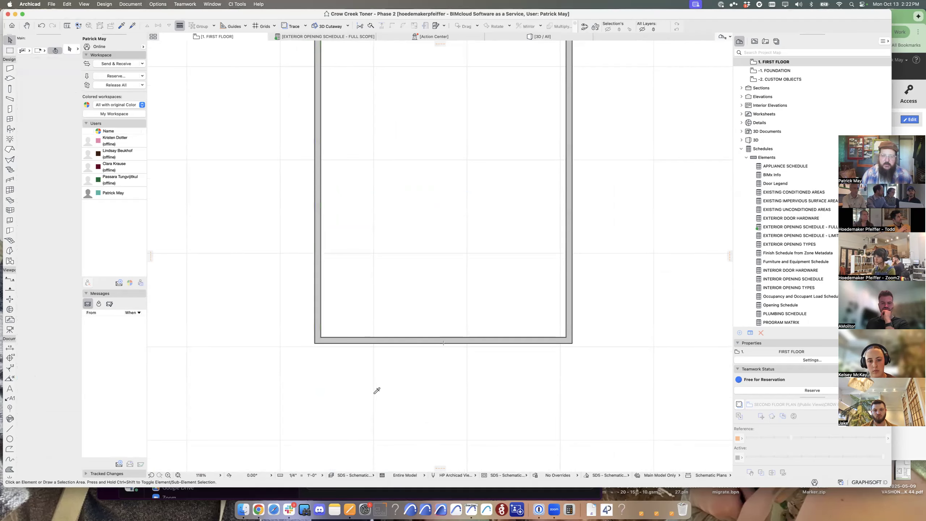
{"action": "scroll", "coordinate": [376, 392], "scroll_direction": "down", "scroll_amount": 5}
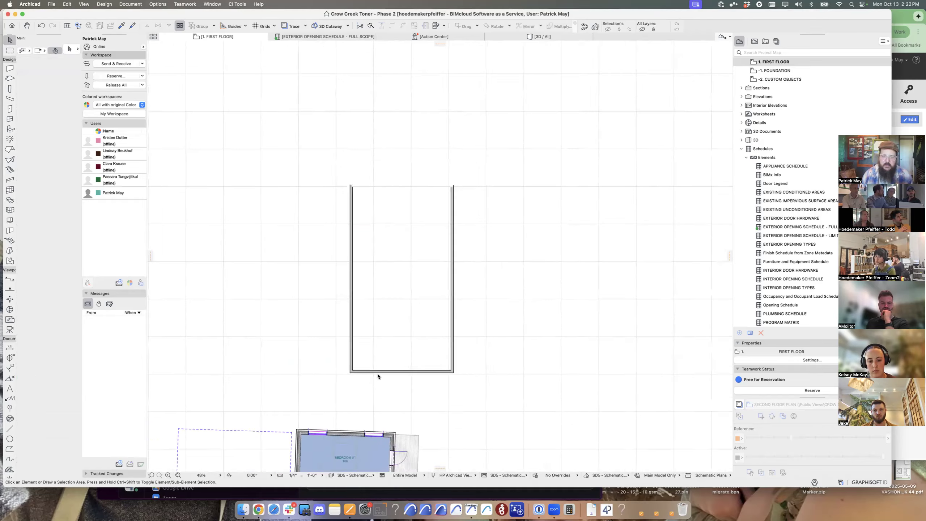
{"action": "left_click", "coordinate": [348, 288]}
{"action": "double_click", "coordinate": [346, 288]}
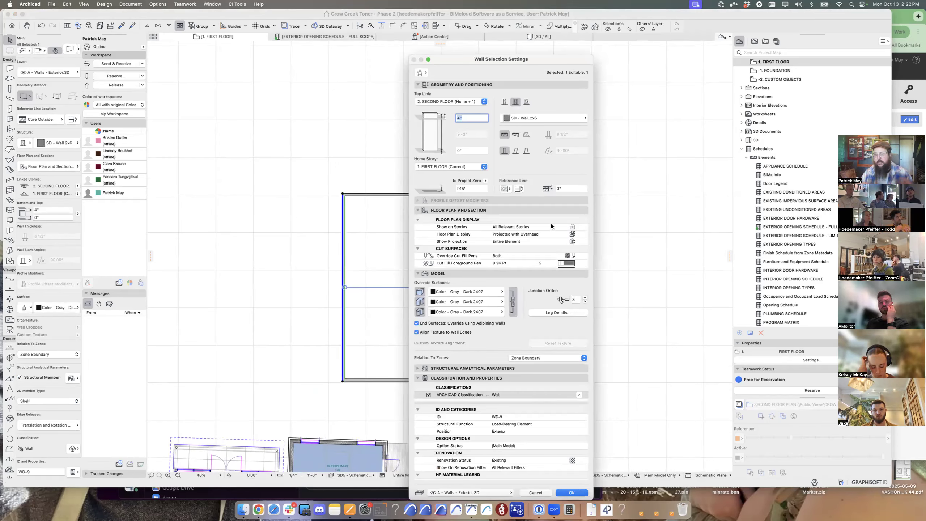
{"action": "left_click", "coordinate": [579, 227]}
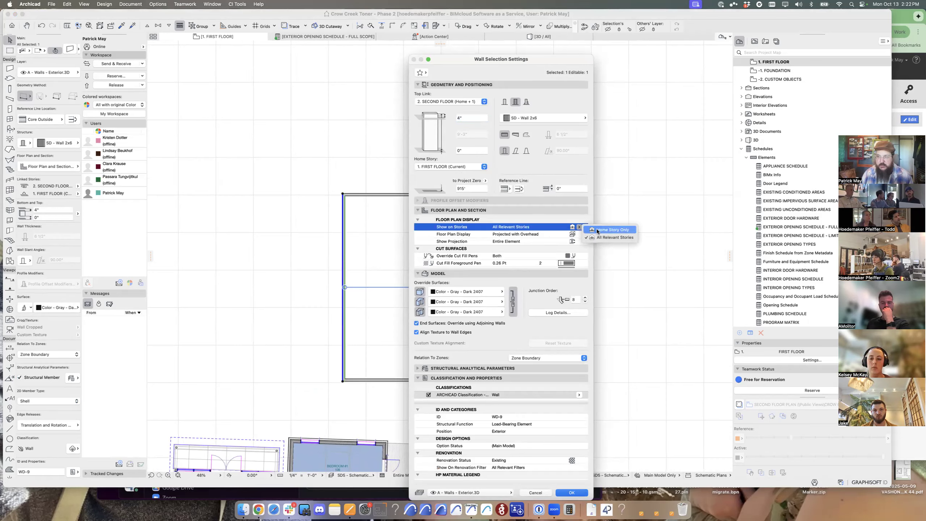
{"action": "left_click", "coordinate": [579, 234]}
{"action": "left_click", "coordinate": [580, 234]}
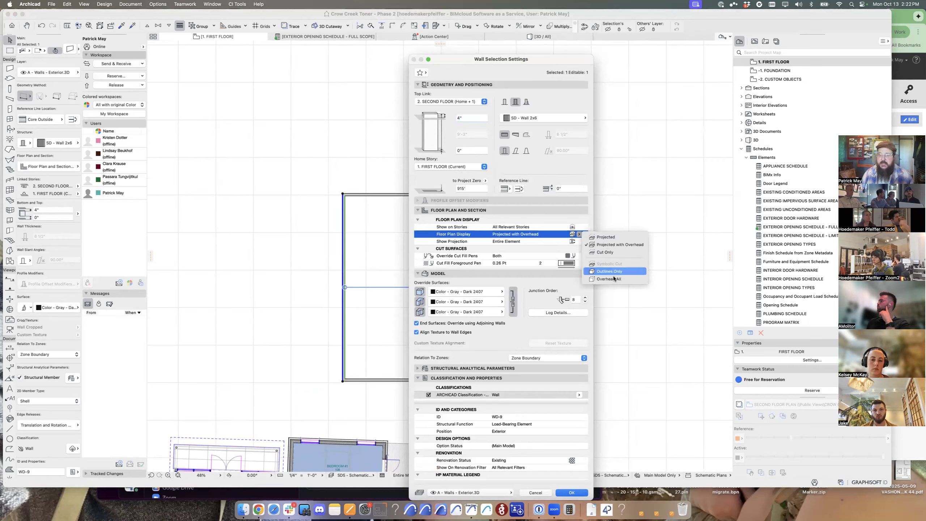
{"action": "left_click", "coordinate": [424, 248]}
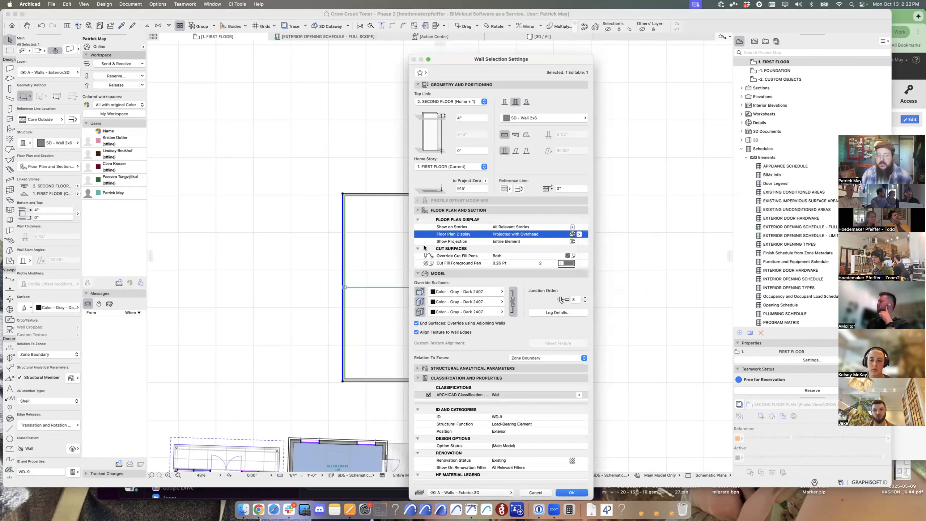
{"action": "key", "text": "Escape"}
{"action": "key", "text": "Escape"}
- Using the left wall's settings, draw an L-shaped pair of walls starting from it, about 11' across with a short return downward
{"action": "left_click", "coordinate": [344, 259], "text": "alt"}
{"action": "left_click", "coordinate": [343, 261]}
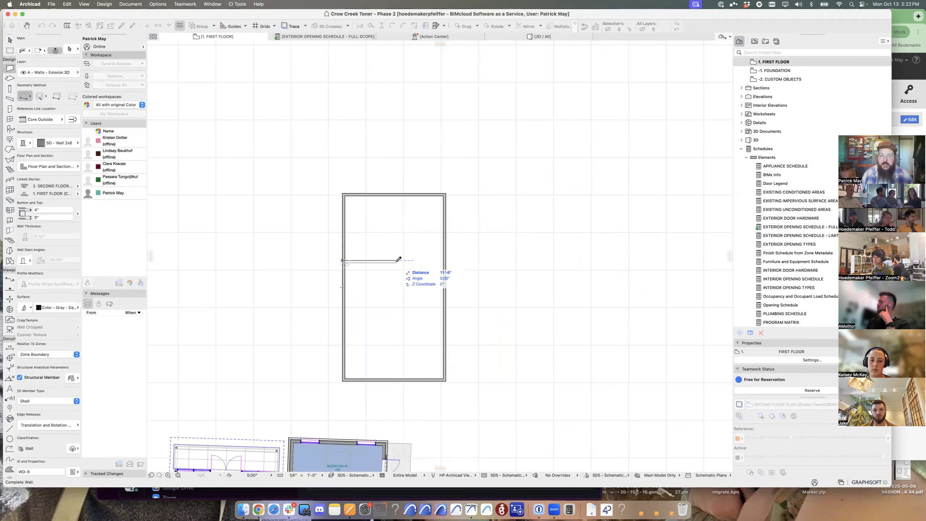
{"action": "left_click", "coordinate": [396, 261]}
{"action": "double_click", "coordinate": [396, 284]}
{"action": "scroll", "coordinate": [393, 269], "scroll_direction": "up", "scroll_amount": 5}
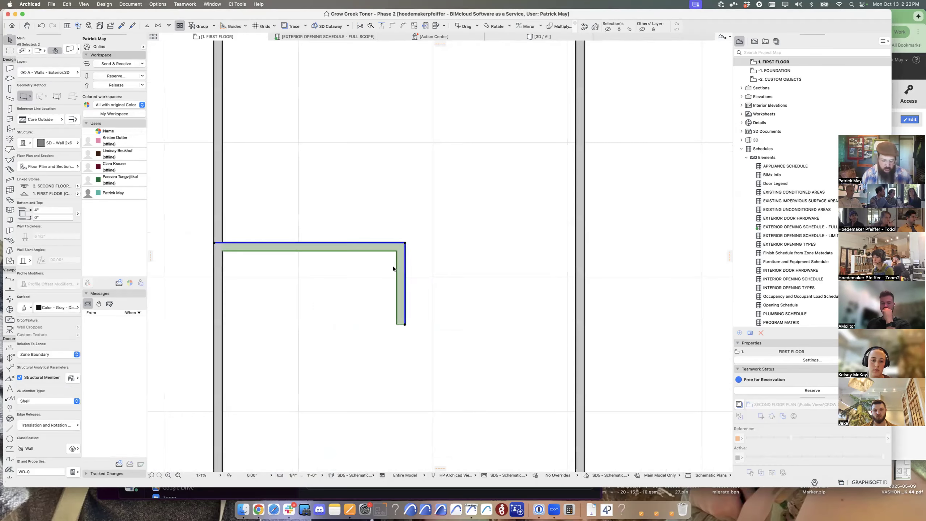
- Set the L-shaped walls' top link to Not Linked and their height to 3'
{"action": "key", "text": "super+t"}
{"action": "left_click", "coordinate": [461, 102]}
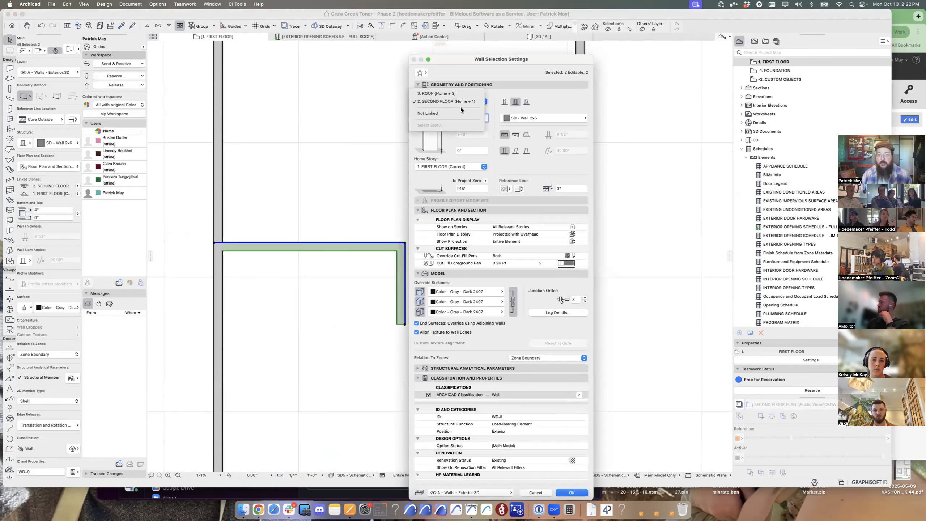
{"action": "left_click", "coordinate": [430, 114]}
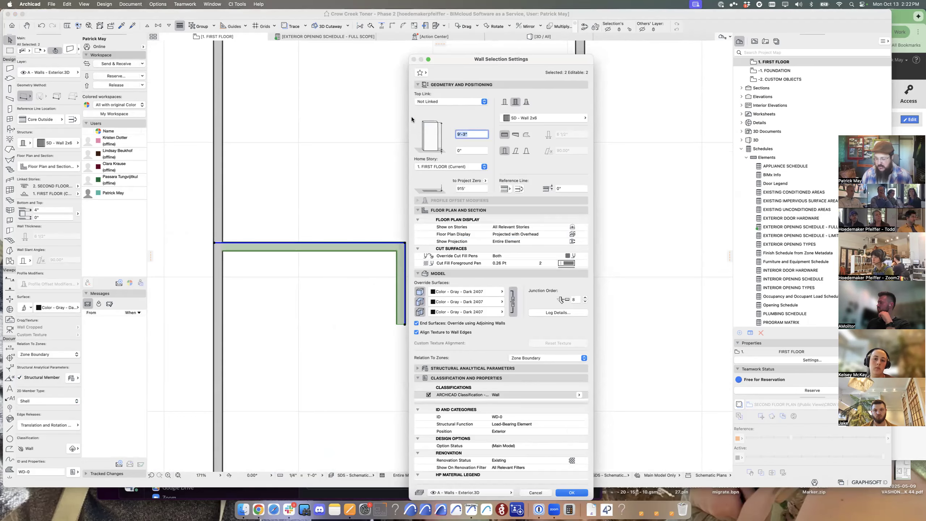
{"action": "type", "text": "3"}
{"action": "key", "text": "Tab"}
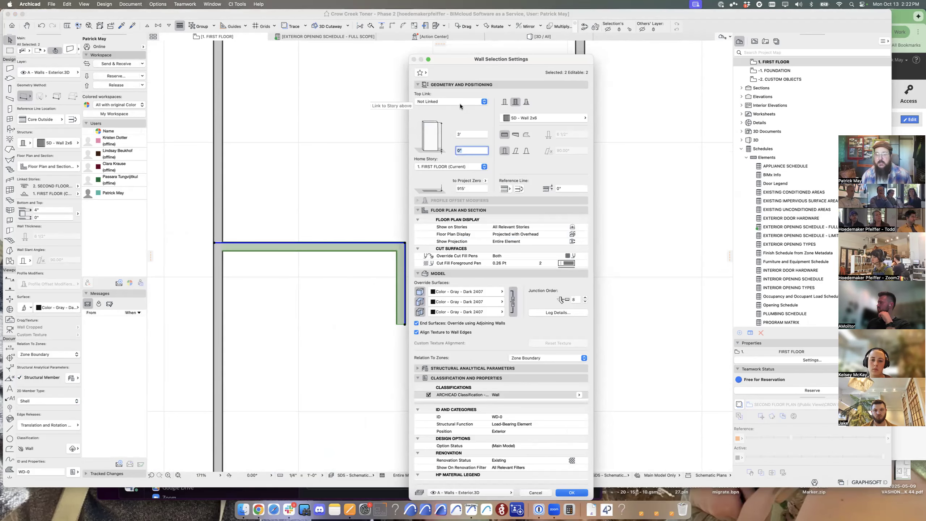
{"action": "key", "text": "Return"}
- Set the L-shaped walls' Floor Plan Display to Outlines Only
{"action": "key", "text": "super+t"}
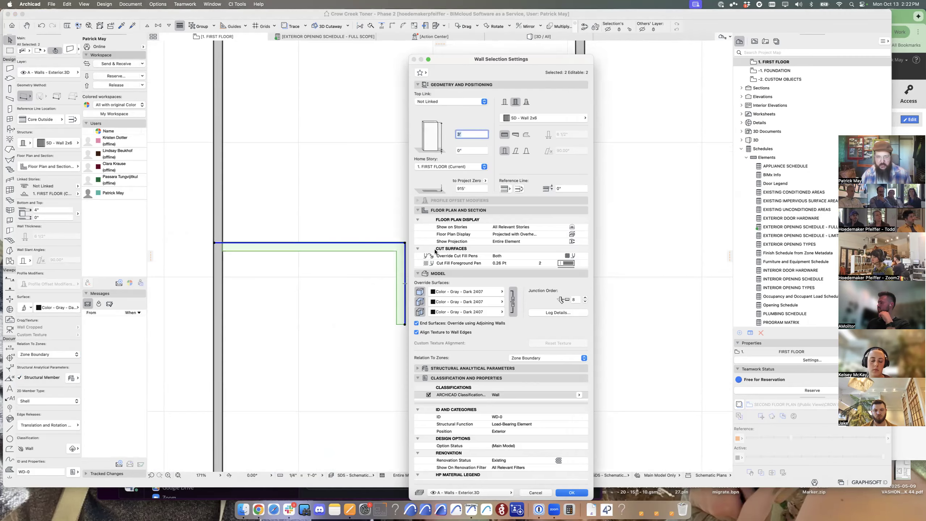
{"action": "left_click", "coordinate": [573, 235]}
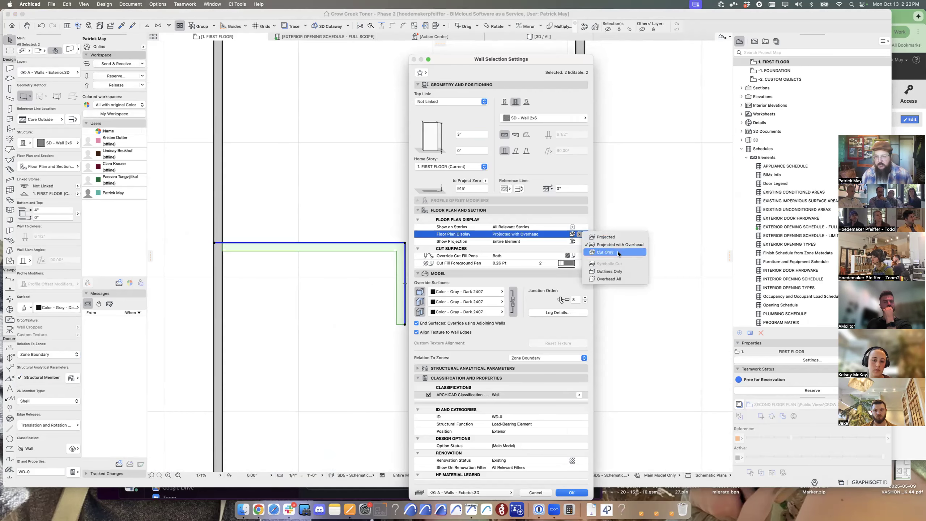
{"action": "left_click", "coordinate": [600, 271]}
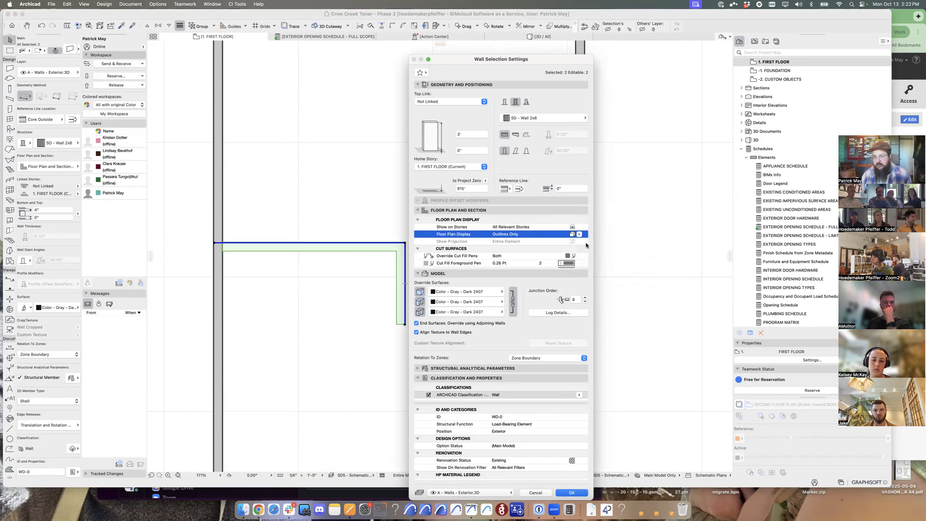
{"action": "key", "text": "Return"}
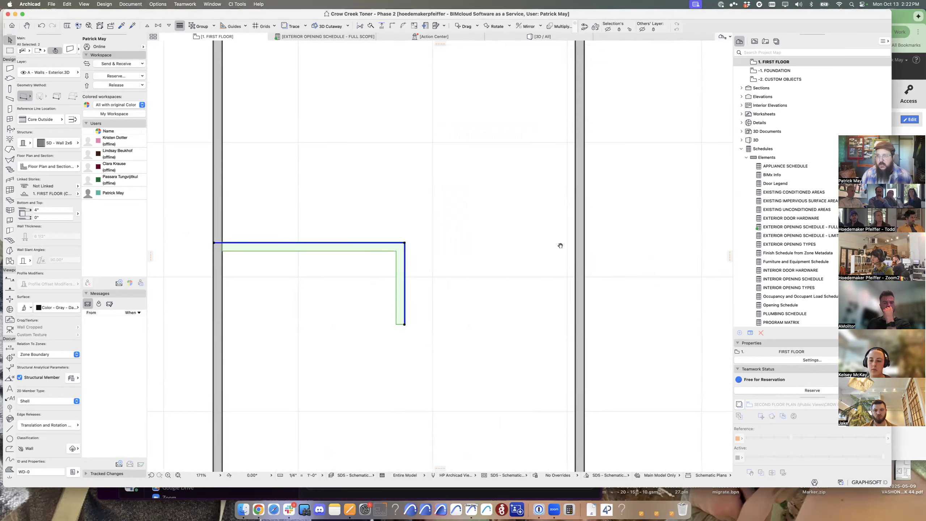
- Using the L-shaped walls' settings, draw a horizontal wall about 9' below the upper wall, ending at the rectangle's right wall
{"action": "scroll", "coordinate": [474, 259], "scroll_direction": "right", "scroll_amount": 5}
{"action": "key", "text": "Escape"}
{"action": "left_click", "coordinate": [285, 246], "text": "alt"}
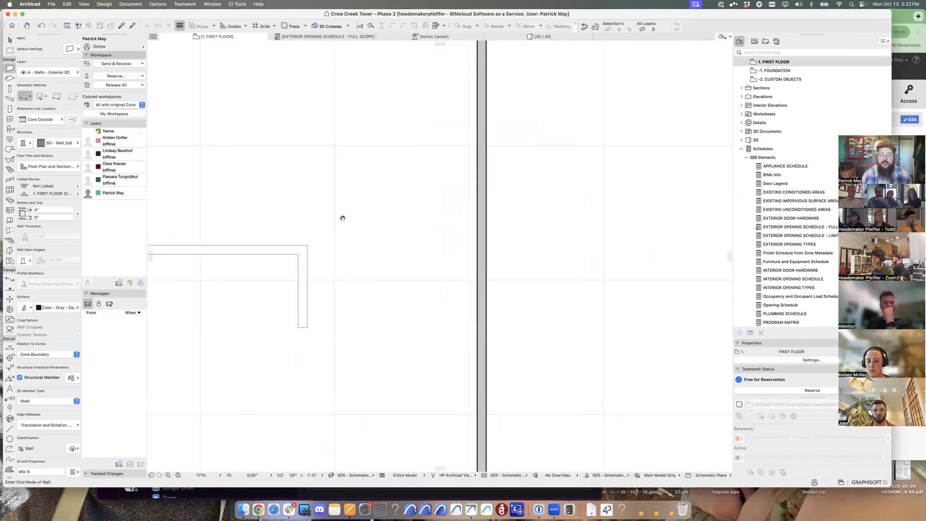
{"action": "scroll", "coordinate": [343, 218], "scroll_direction": "up", "scroll_amount": 4}
{"action": "scroll", "coordinate": [343, 218], "scroll_direction": "left", "scroll_amount": 3}
{"action": "left_click", "coordinate": [341, 230]}
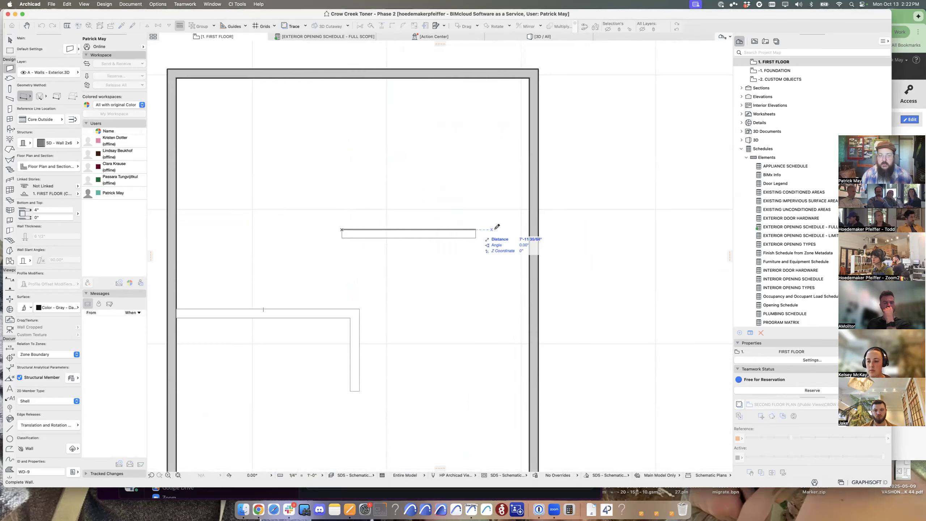
{"action": "left_click", "coordinate": [530, 230]}
{"action": "key", "text": "Escape"}
- Try Cut Only as the new horizontal wall's Floor Plan Display, and undo the change
{"action": "left_click", "coordinate": [505, 237]}
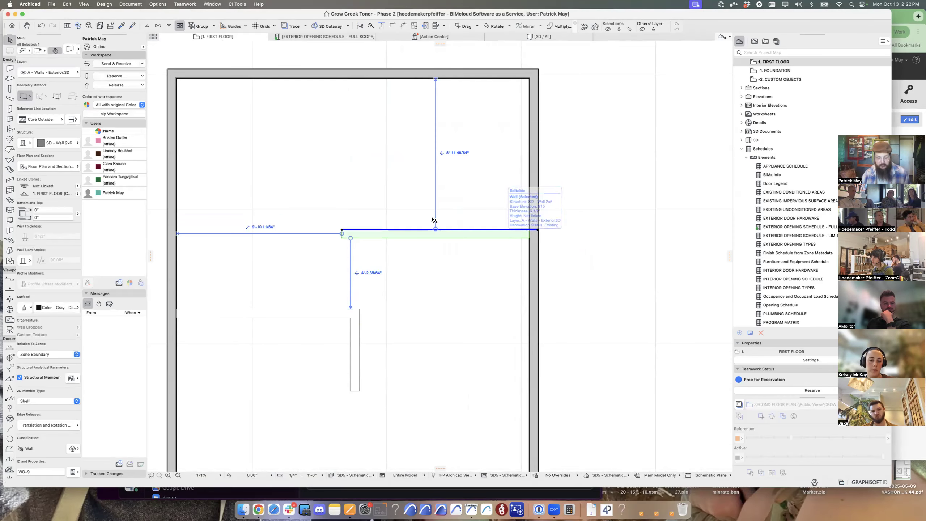
{"action": "key", "text": "super+t"}
{"action": "left_click", "coordinate": [511, 234]}
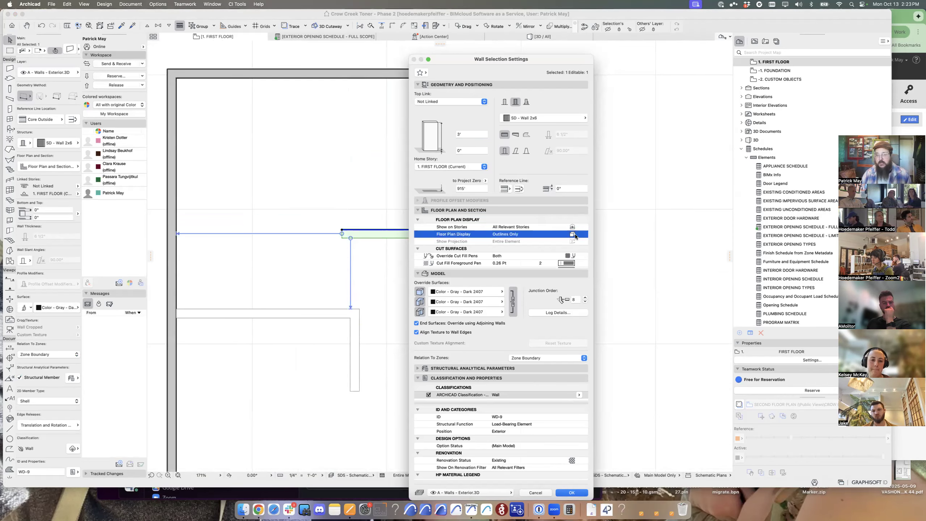
{"action": "left_click", "coordinate": [579, 234]}
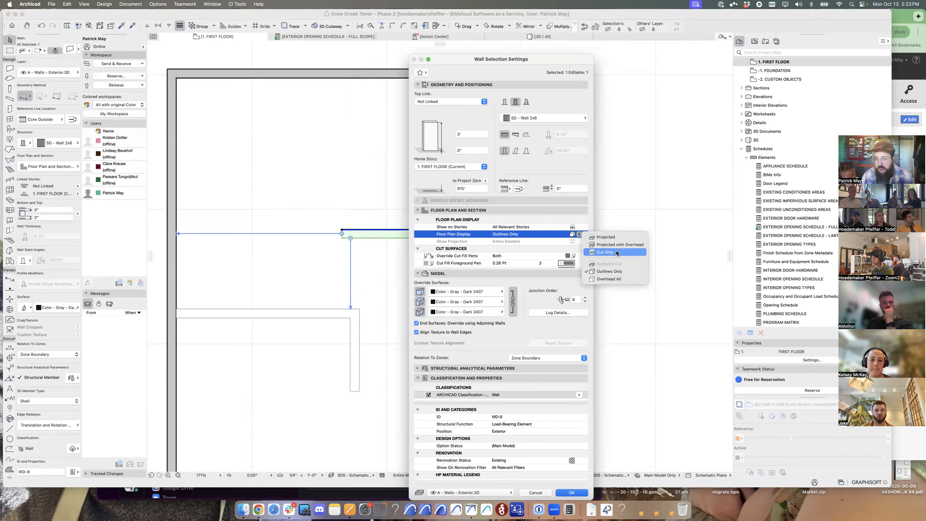
{"action": "left_click", "coordinate": [617, 252]}
{"action": "key", "text": "Return"}
{"action": "key", "text": "super+z"}
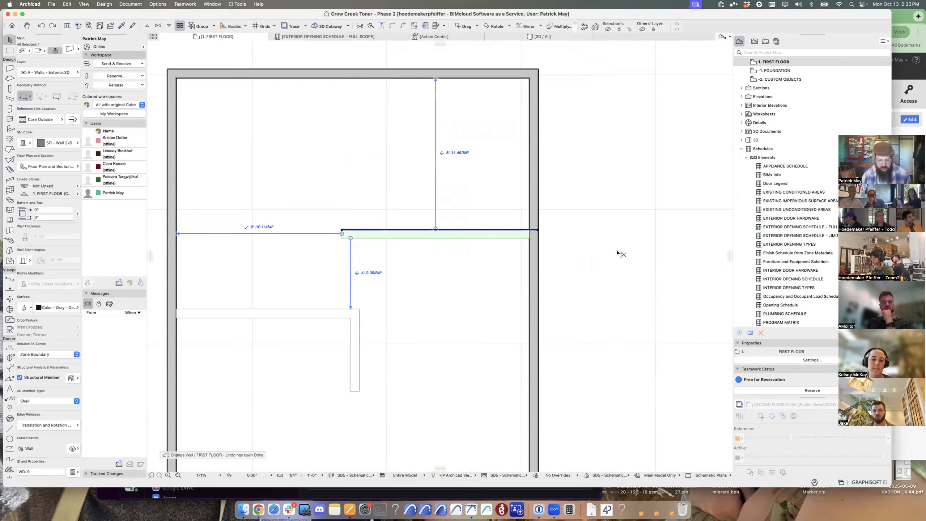
- Set the horizontal wall's Show on Stories to Home Story Only and its Floor Plan Display to Symbolic Cut
{"action": "key", "text": "super+t"}
{"action": "left_click", "coordinate": [579, 227]}
{"action": "left_click", "coordinate": [580, 227]}
{"action": "left_click", "coordinate": [596, 237]}
{"action": "left_click", "coordinate": [574, 228]}
{"action": "left_click", "coordinate": [579, 227]}
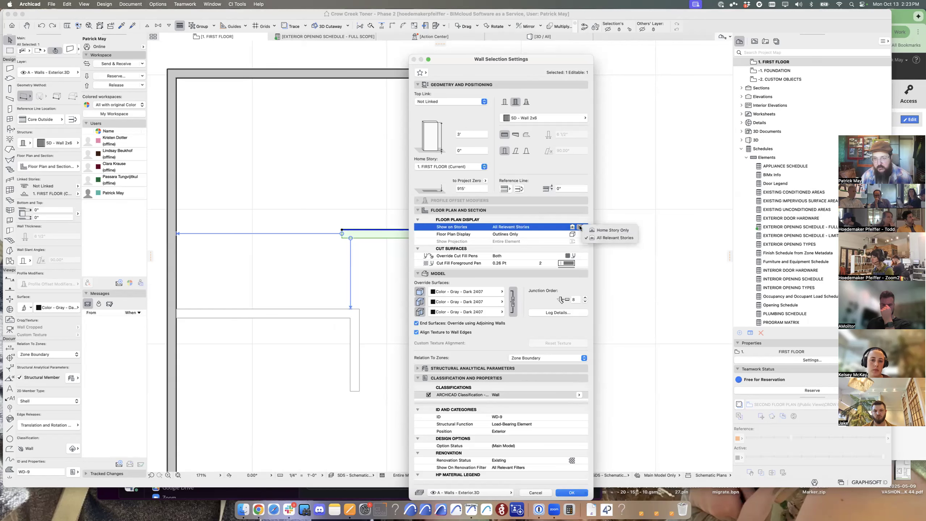
{"action": "left_click", "coordinate": [598, 236]}
{"action": "left_click", "coordinate": [579, 234]}
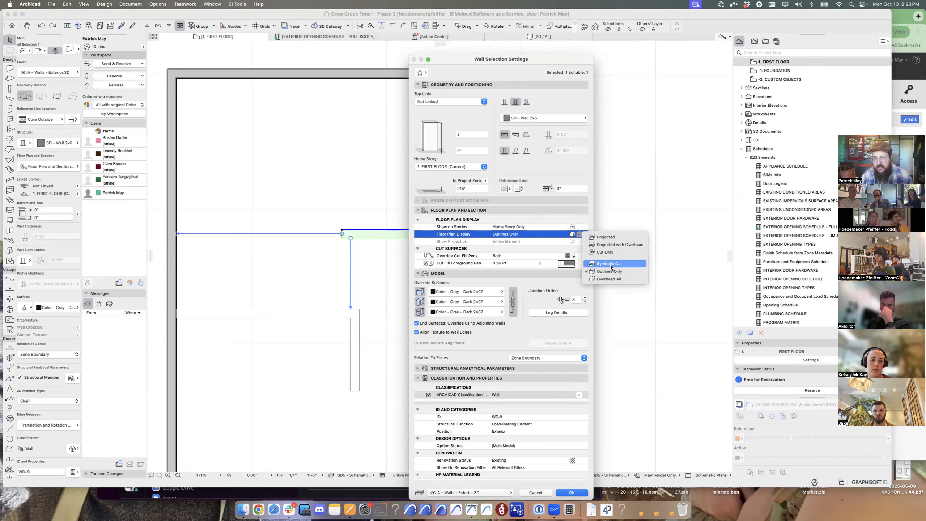
{"action": "left_click", "coordinate": [608, 252]}
{"action": "key", "text": "Return"}
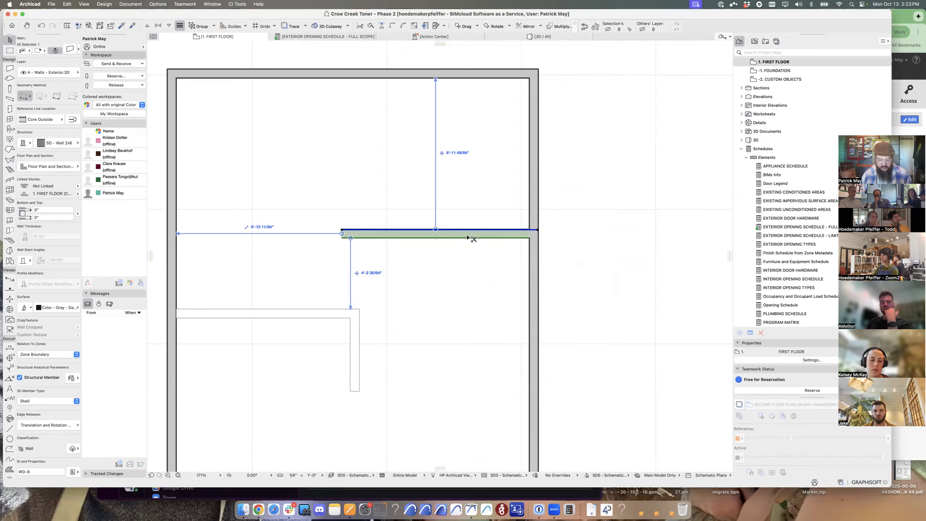
- Review the horizontal wall's display settings and inspect the L's short vertical wall for comparison
{"action": "key", "text": "super+t"}
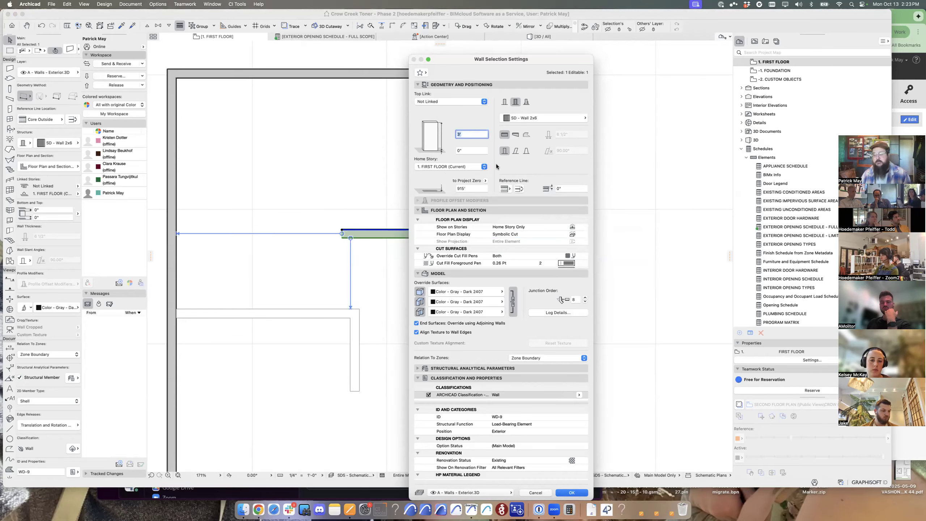
{"action": "key", "text": "Return"}
{"action": "left_click", "coordinate": [372, 335]}
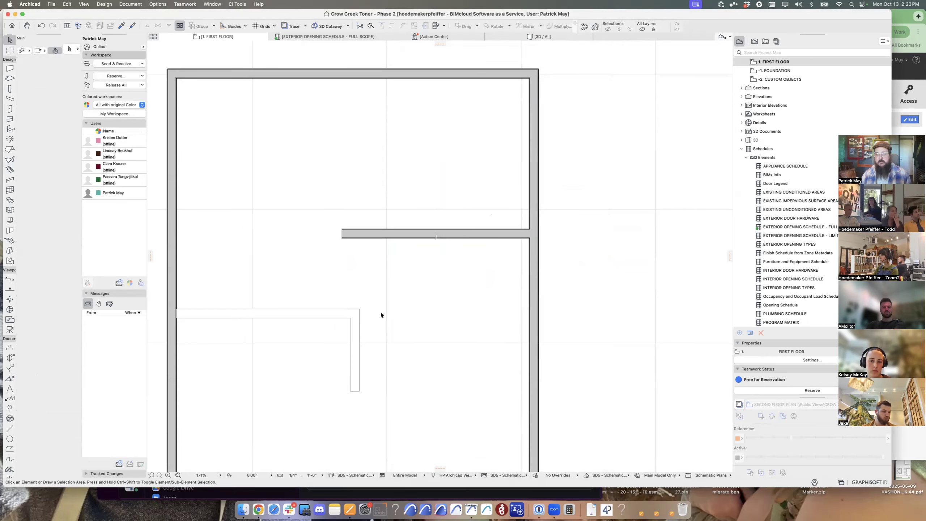
{"action": "left_click", "coordinate": [354, 320]}
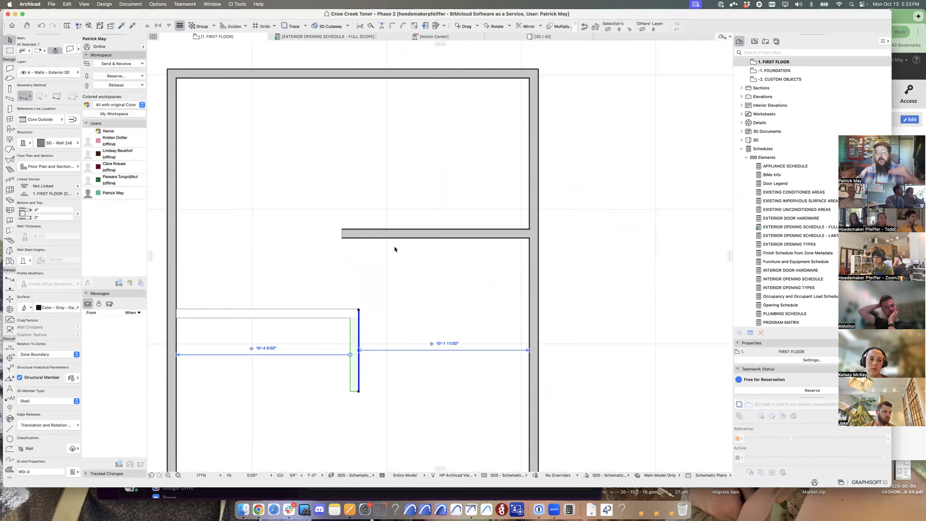
{"action": "left_click", "coordinate": [408, 304]}
- Delete the horizontal wall and both L-shaped walls from inside the sample rectangle
{"action": "left_click_drag", "start_coordinate": [436, 385], "coordinate": [295, 230]}
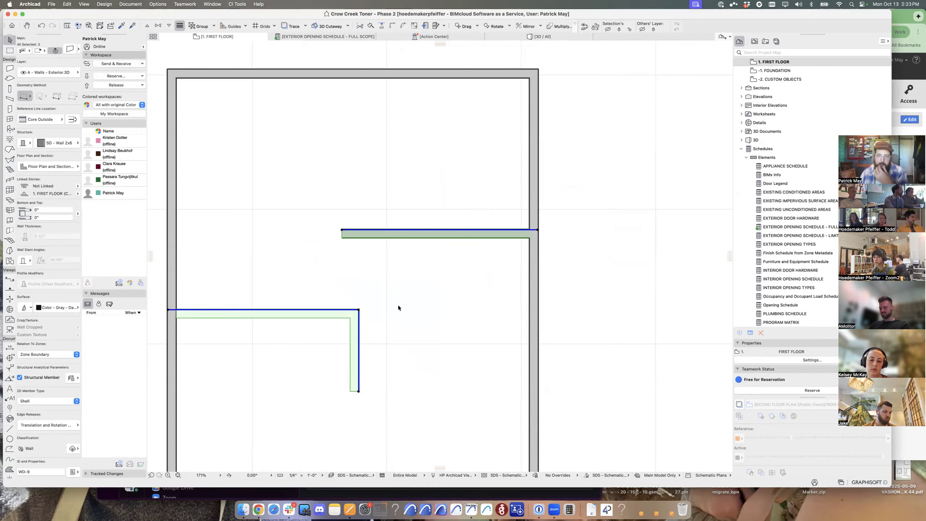
{"action": "scroll", "coordinate": [398, 307], "scroll_direction": "down", "scroll_amount": 3}
{"action": "scroll", "coordinate": [399, 308], "scroll_direction": "left", "scroll_amount": 3}
{"action": "key", "text": "Delete"}
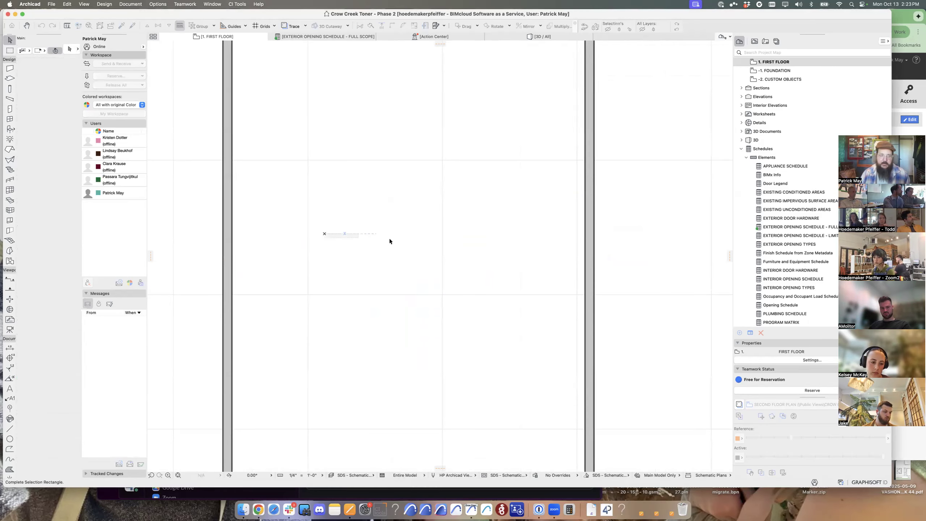
{"action": "key", "text": "Escape"}
{"action": "scroll", "coordinate": [360, 243], "scroll_direction": "down", "scroll_amount": 5}
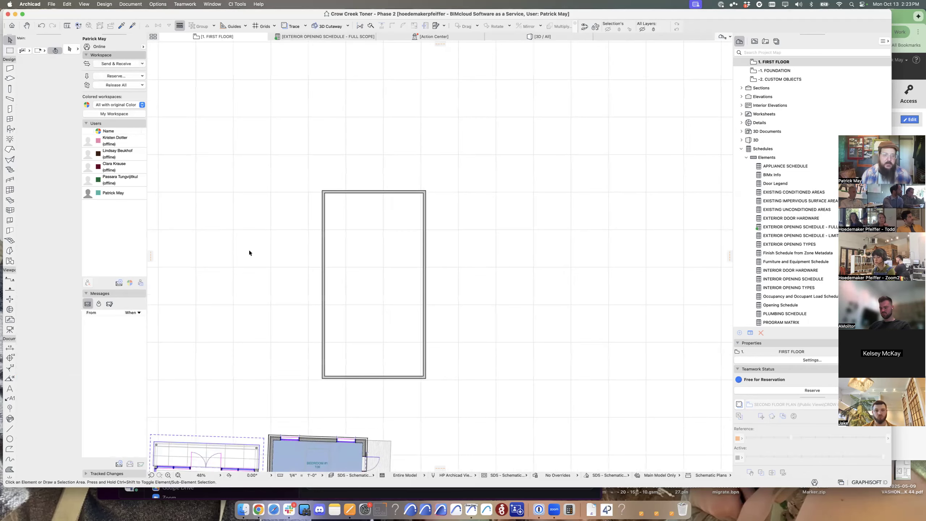
- Set the Slab tool's default composite to SD - Floor 2x12, keeping a 0" offset from the 1. FIRST FLOOR home story
{"action": "left_click", "coordinate": [10, 79]}
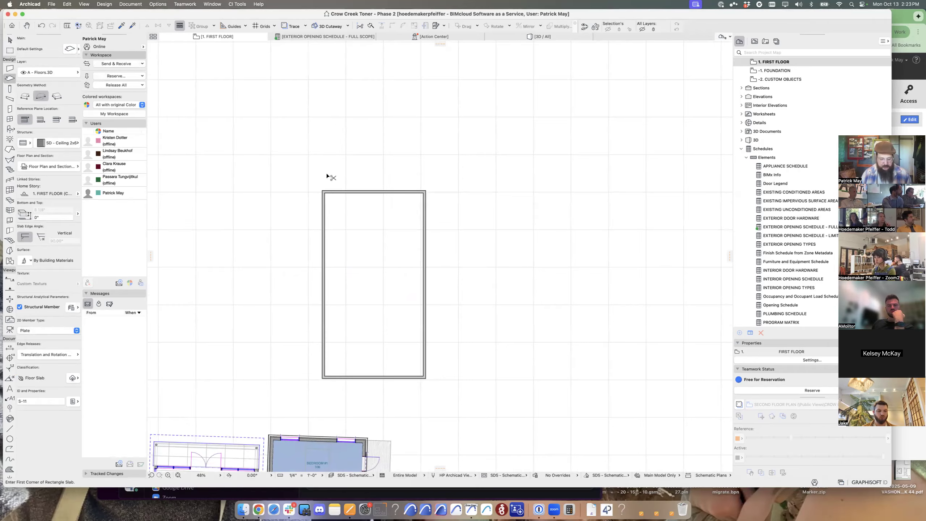
{"action": "key", "text": "super+t"}
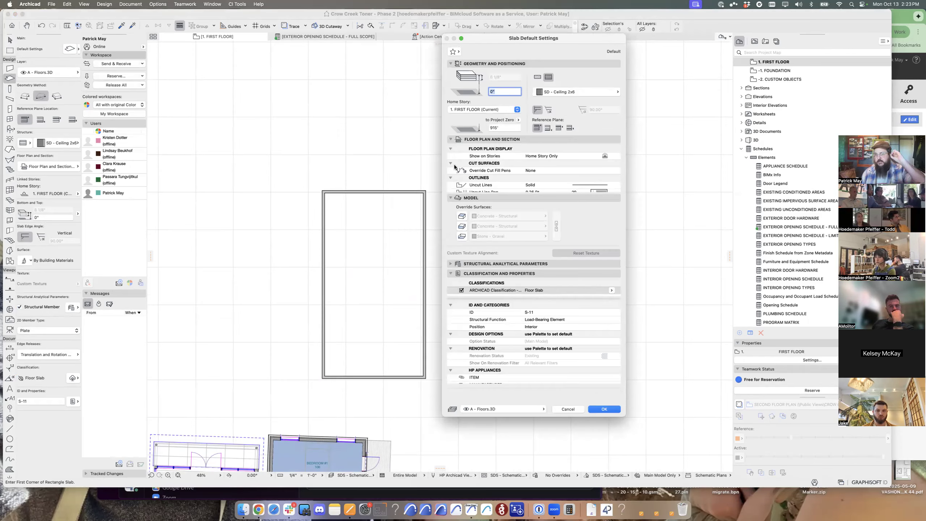
{"action": "mouse_move", "coordinate": [495, 39]}
{"action": "left_mouse_down"}
{"action": "mouse_move", "coordinate": [482, 39]}
{"action": "mouse_move", "coordinate": [512, 40]}
{"action": "mouse_move", "coordinate": [502, 44]}
{"action": "left_mouse_up"}
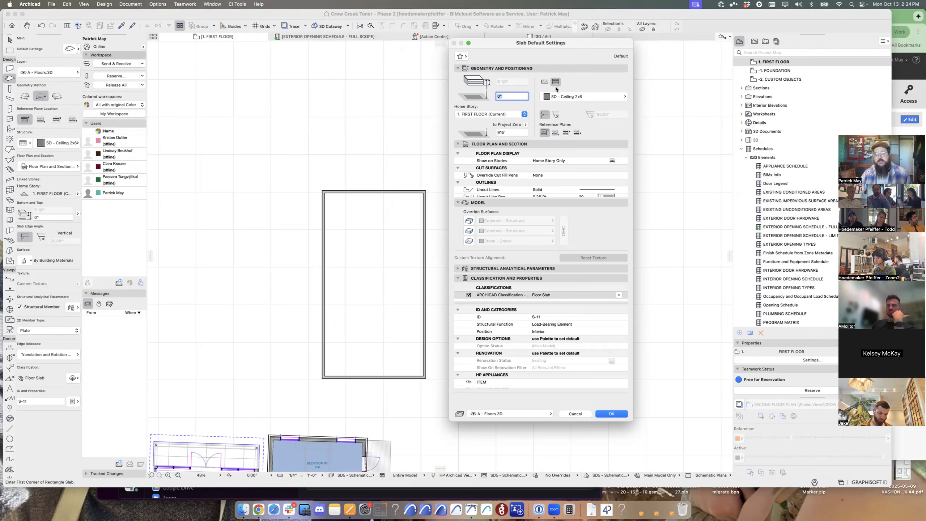
{"action": "left_click", "coordinate": [576, 98]}
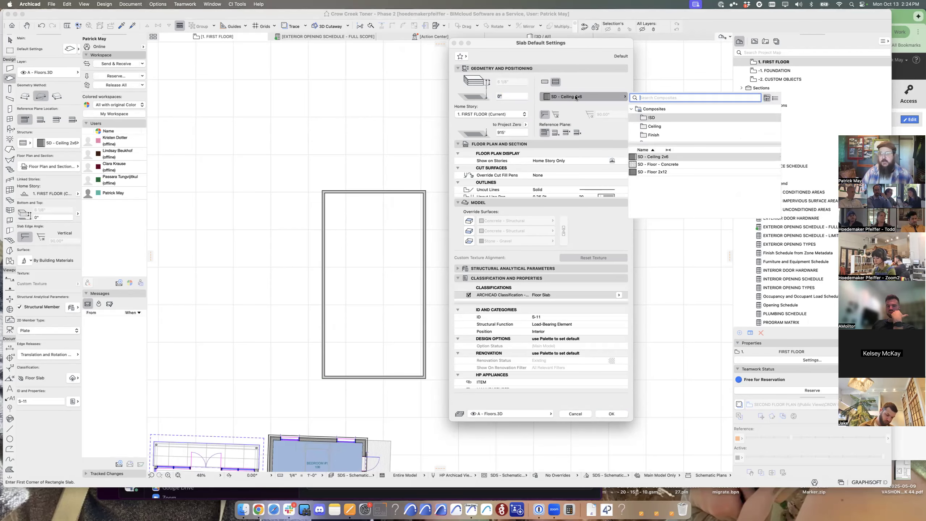
{"action": "type", "text": "floo"}
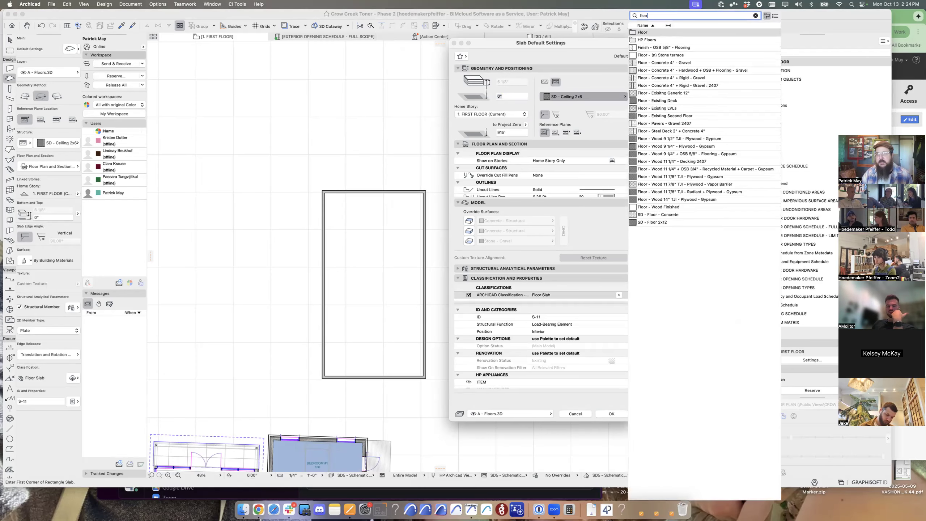
{"action": "key", "text": "BackSpace"}
{"action": "key", "text": "BackSpace"}
{"action": "key", "text": "BackSpace"}
{"action": "key", "text": "BackSpace"}
{"action": "type", "text": "sd"}
{"action": "left_click", "coordinate": [664, 55]}
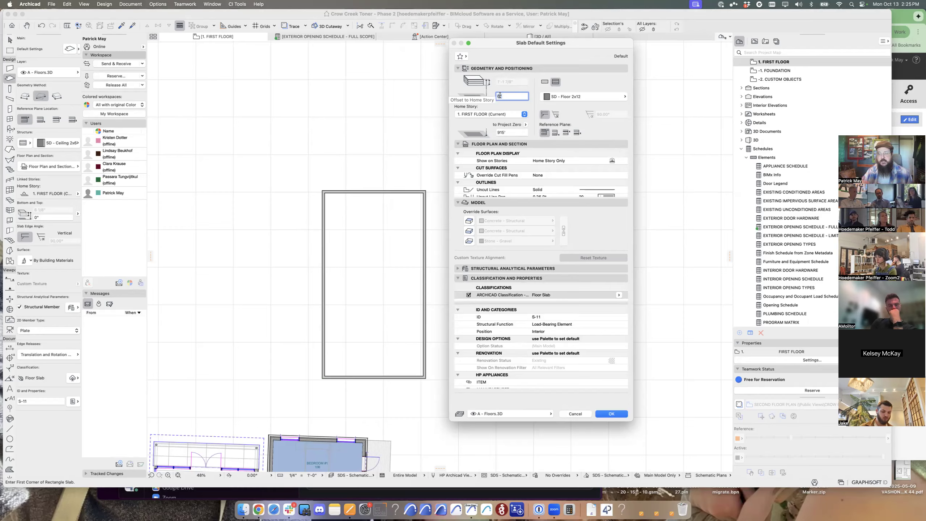
{"action": "left_click_drag", "start_coordinate": [500, 96], "coordinate": [516, 96]}
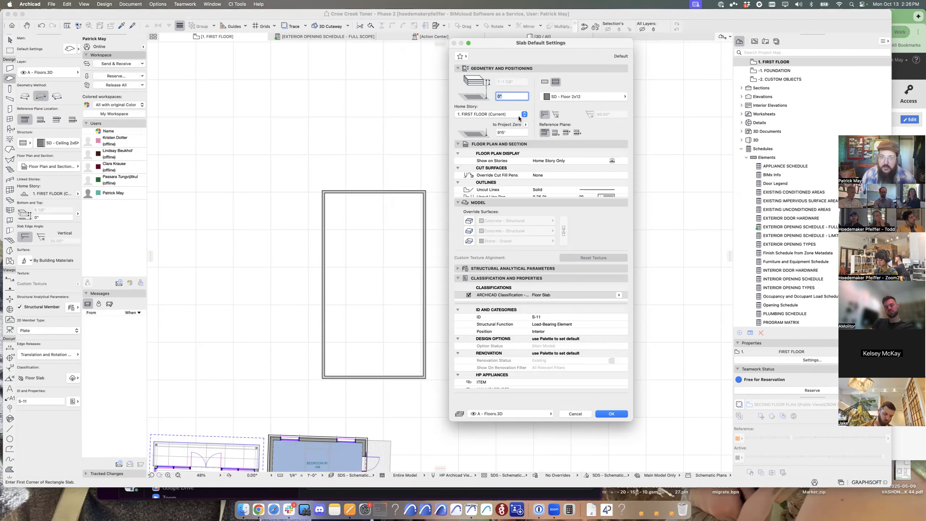
{"action": "key", "text": "Return"}
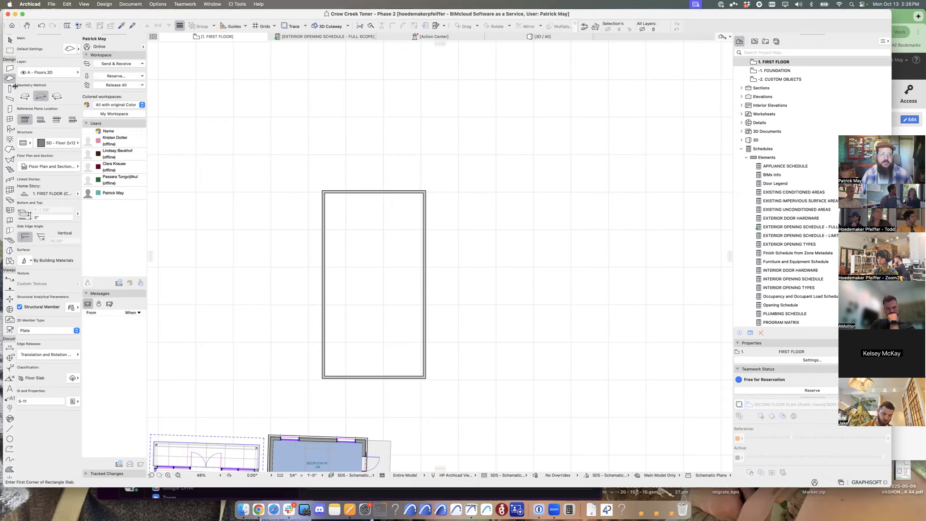
- Try drawing a rectangular wall outline 22' wide beside the sample rectangle, and undo it
{"action": "left_click", "coordinate": [10, 69]}
{"action": "left_click", "coordinate": [24, 95]}
{"action": "left_click", "coordinate": [48, 102]}
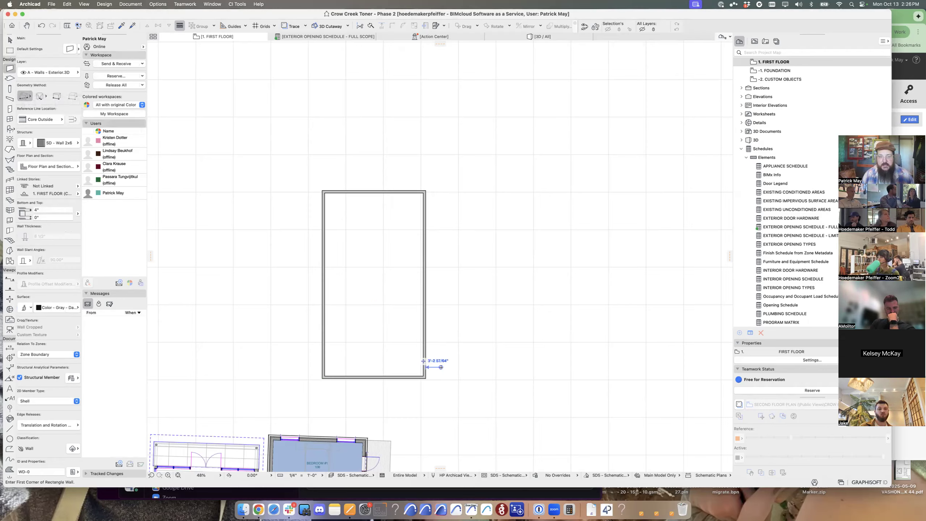
{"action": "left_click", "coordinate": [464, 376]}
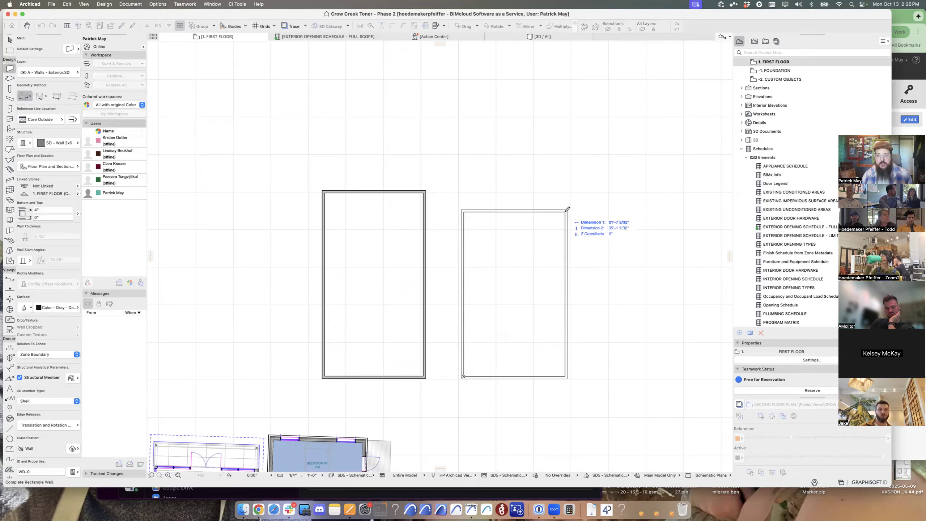
{"action": "type", "text": "22"}
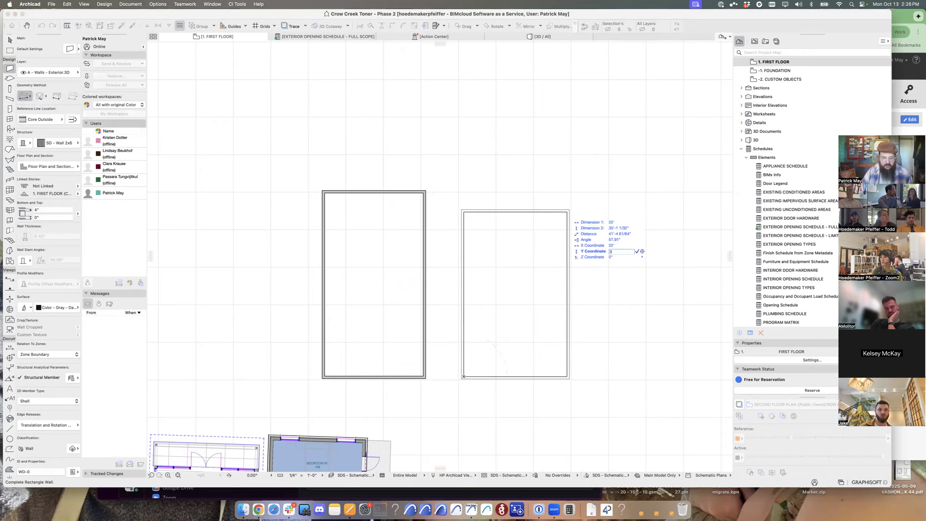
{"action": "key", "text": "Return"}
{"action": "key", "text": "Escape"}
{"action": "key", "text": "ctrl+z"}
- Try drawing a chained polyline wall with several segments beside the sample rectangle, and cancel it
{"action": "left_click", "coordinate": [9, 68]}
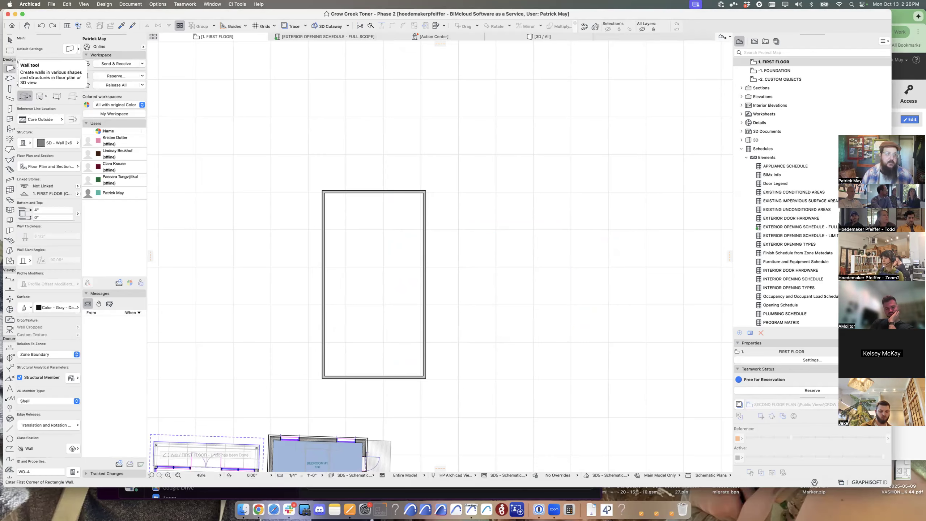
{"action": "left_click", "coordinate": [25, 96]}
{"action": "left_click", "coordinate": [48, 102]}
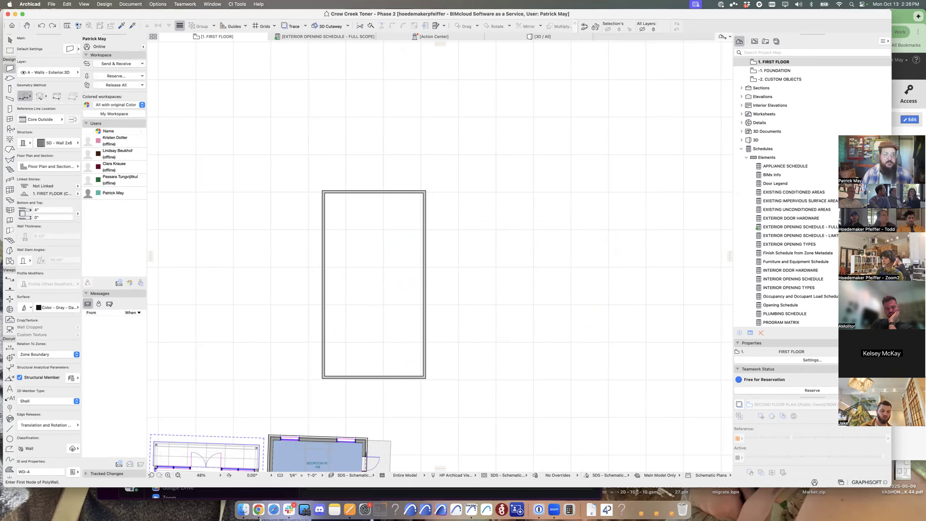
{"action": "left_click", "coordinate": [478, 129]}
{"action": "left_click", "coordinate": [476, 237]}
{"action": "left_click", "coordinate": [602, 236]}
{"action": "left_click", "coordinate": [601, 174]}
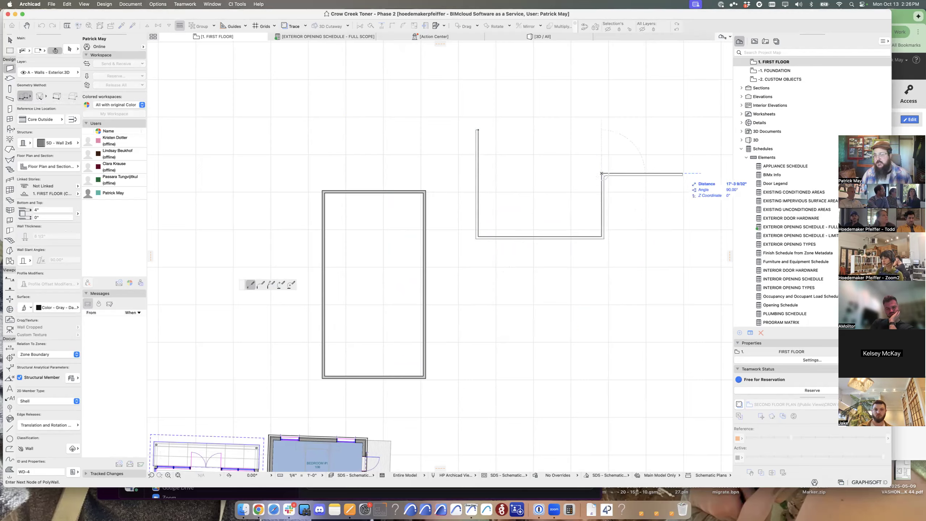
{"action": "left_click", "coordinate": [697, 163]}
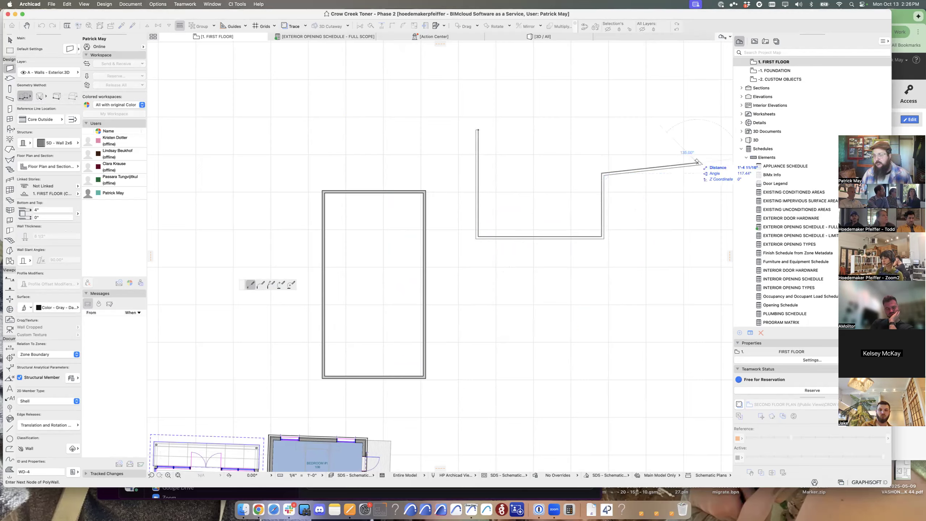
{"action": "key", "text": "Escape"}
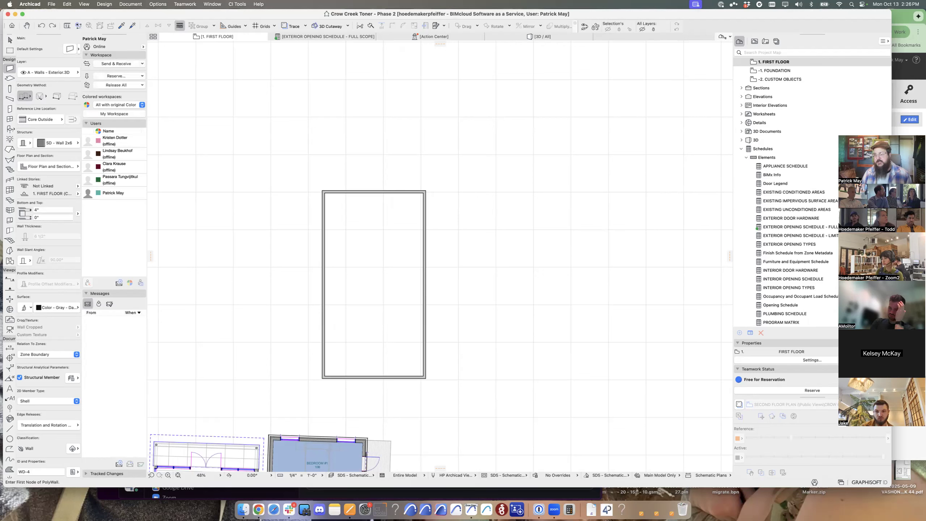
- Try another chained wall beside the sample rectangle, removing its last nodes and redrawing them, and cancel the chain
{"action": "left_click", "coordinate": [498, 145]}
{"action": "left_click", "coordinate": [498, 235]}
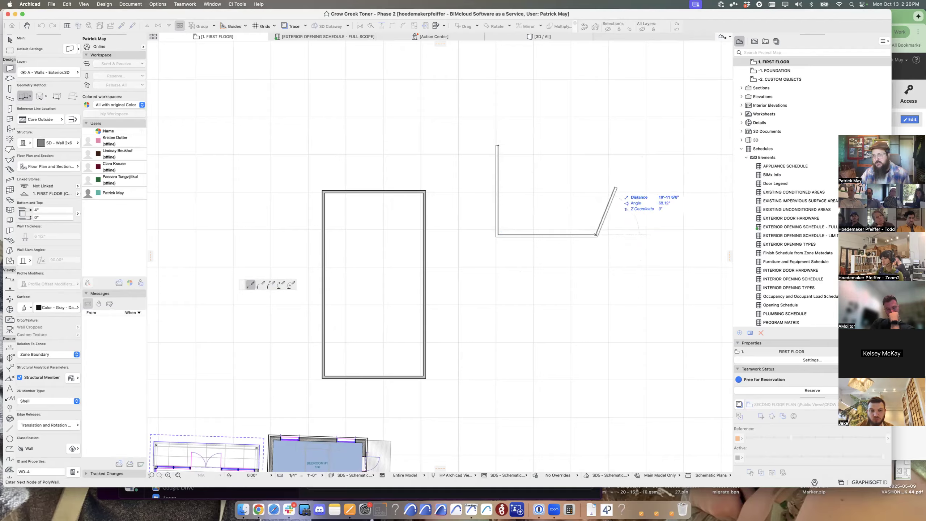
{"action": "key", "text": "BackSpace"}
{"action": "key", "text": "BackSpace"}
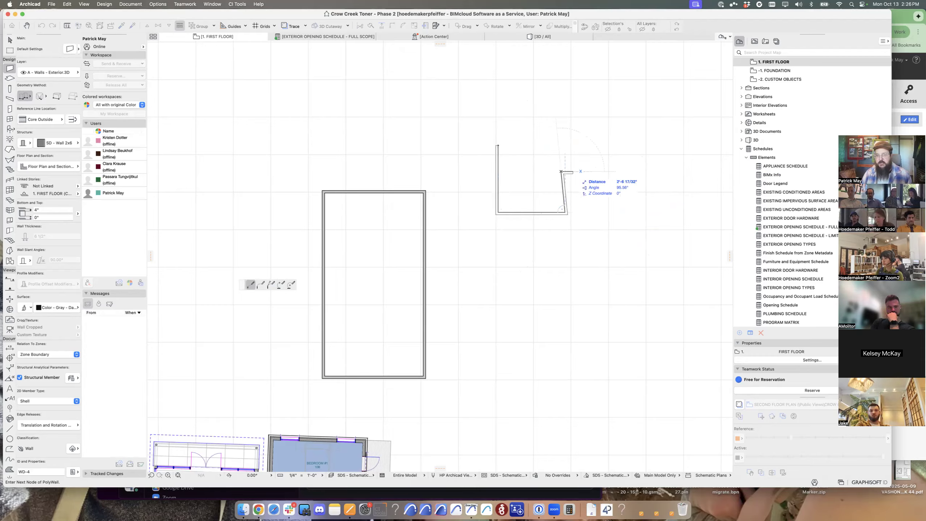
{"action": "key", "text": "Escape"}
{"action": "key", "text": "Escape"}
- Try tracing a polygonal floor slab through the four outer corners of the sample wall rectangle, and undo it
{"action": "left_click", "coordinate": [10, 78]}
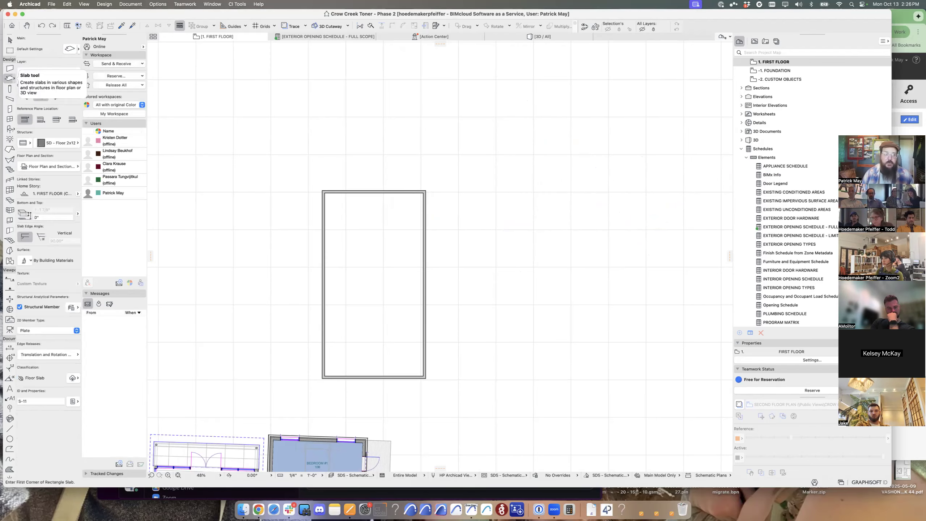
{"action": "left_click", "coordinate": [25, 96]}
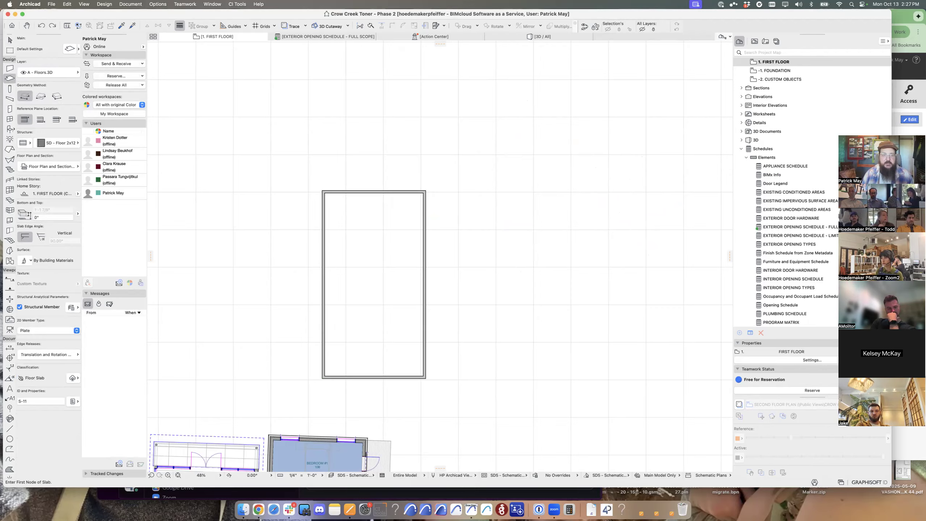
{"action": "left_click", "coordinate": [323, 190]}
{"action": "left_click", "coordinate": [322, 378]}
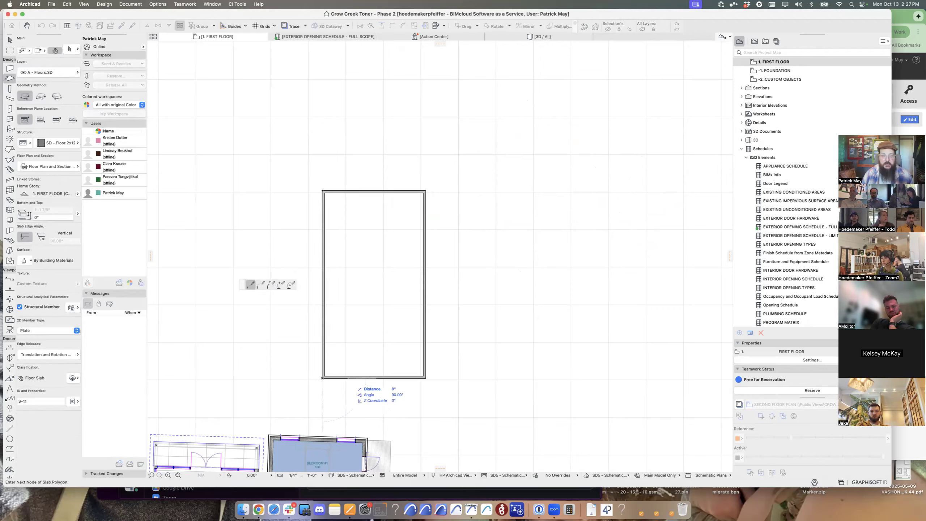
{"action": "left_click", "coordinate": [426, 379]}
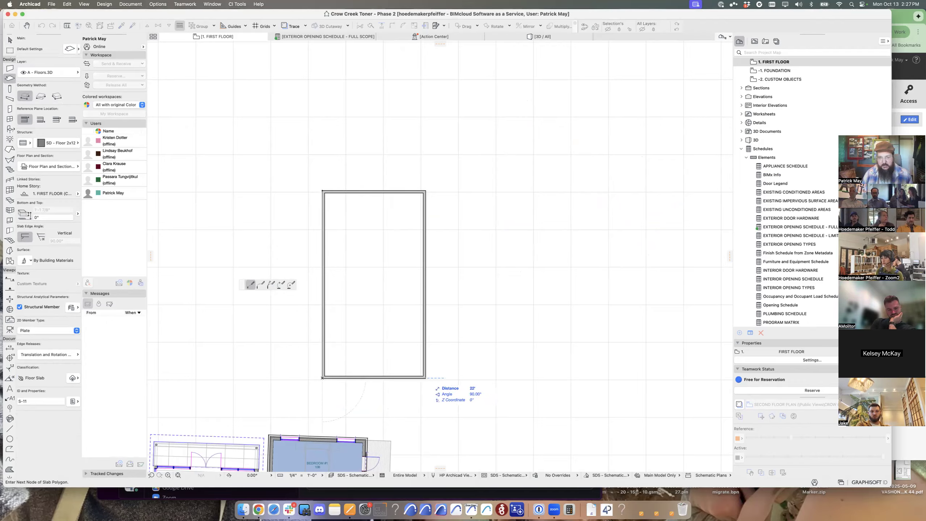
{"action": "left_click", "coordinate": [426, 191]}
{"action": "double_click", "coordinate": [322, 190]}
{"action": "key", "text": "Escape"}
{"action": "left_click", "coordinate": [322, 190]}
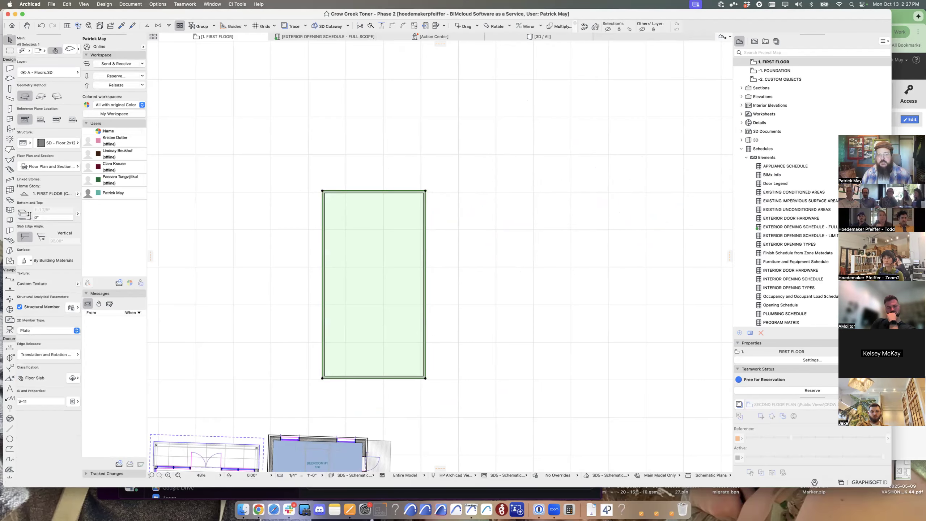
{"action": "scroll", "coordinate": [440, 256], "scroll_direction": "left", "scroll_amount": 6}
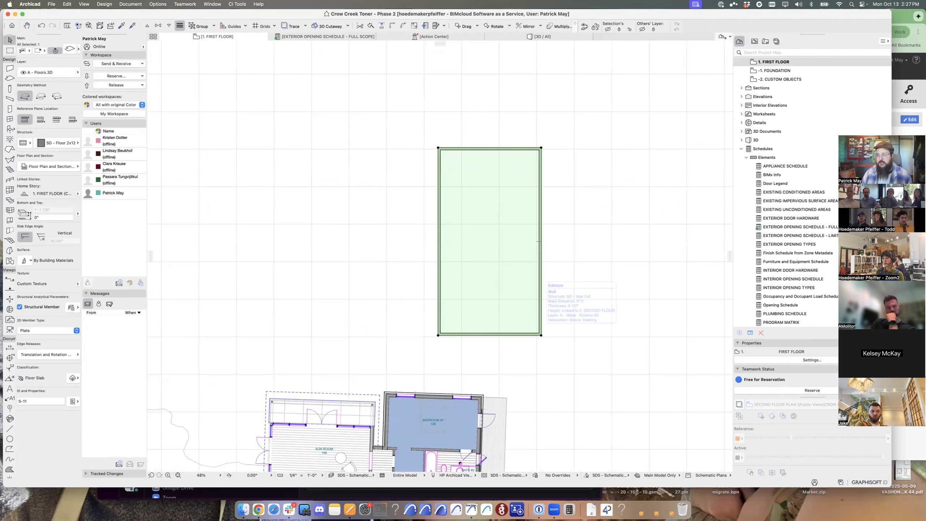
{"action": "key", "text": "super+z"}
- Switch the Slab tool to the rectangular geometry method with the sample wall rectangle in close view
{"action": "left_click", "coordinate": [10, 78]}
{"action": "left_click", "coordinate": [41, 96]}
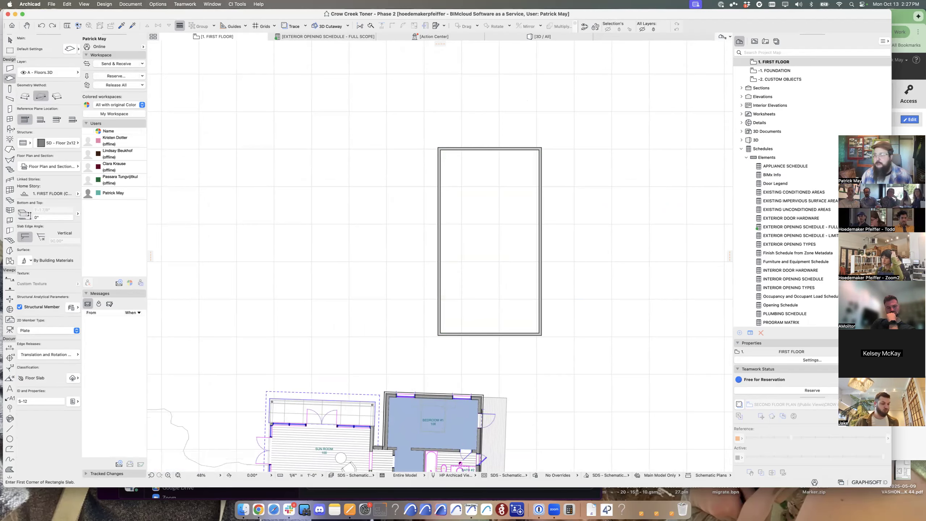
{"action": "middle_click_drag", "start_coordinate": [555, 189], "coordinate": [489, 209]}
{"action": "scroll", "coordinate": [488, 208], "scroll_direction": "up", "scroll_amount": 1}
{"action": "scroll", "coordinate": [401, 237], "scroll_direction": "up", "scroll_amount": 2}
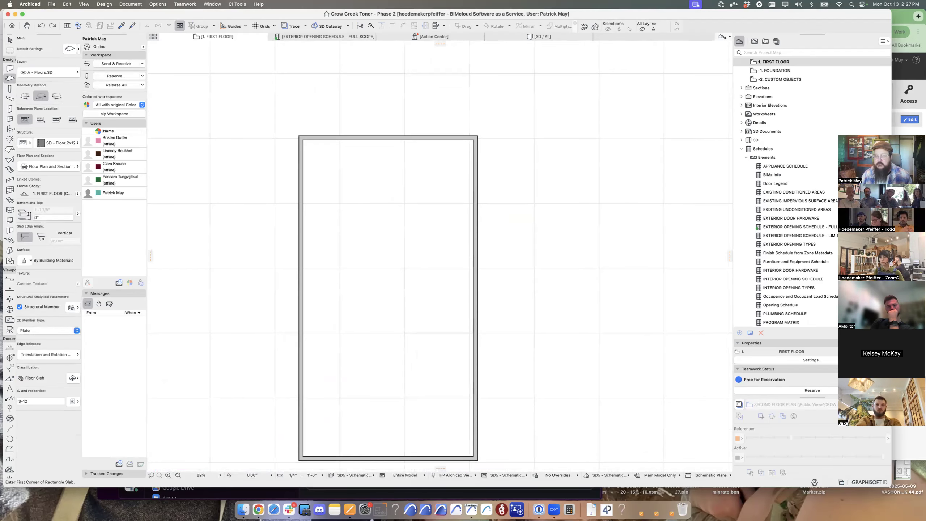
{"action": "scroll", "coordinate": [520, 284], "scroll_direction": "up", "scroll_amount": 2}
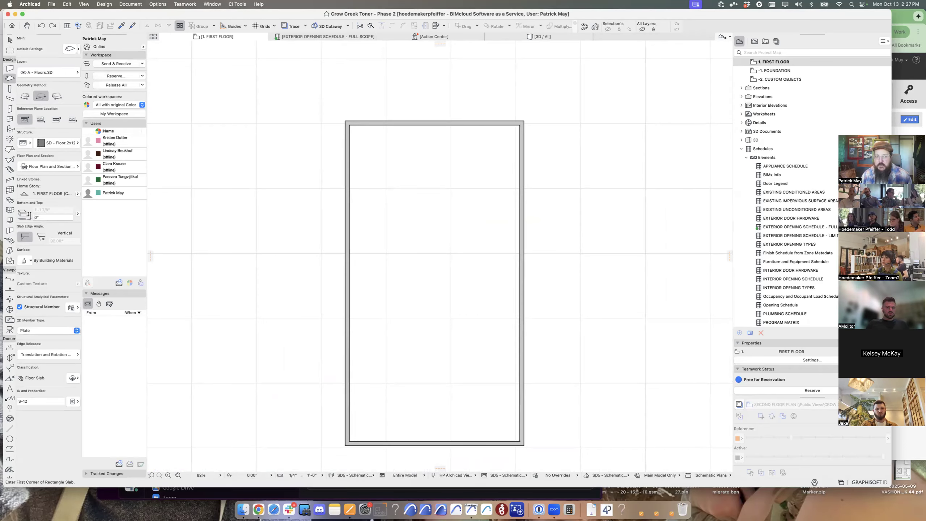
- Switch the Slab tool to the polygonal geometry method and examine the sample rectangle's upper-left wall corner up close
{"action": "left_click", "coordinate": [25, 96]}
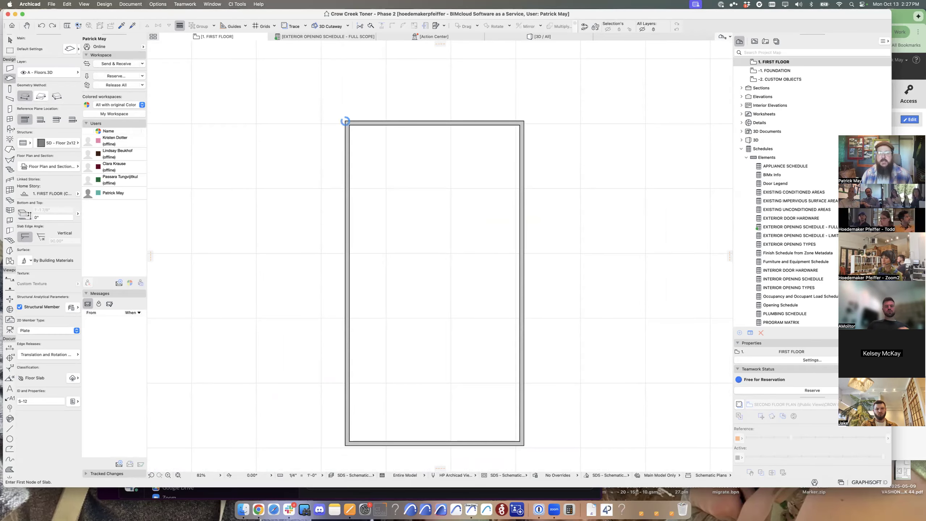
{"action": "scroll", "coordinate": [345, 121], "scroll_direction": "up", "scroll_amount": 2}
{"action": "scroll", "coordinate": [345, 134], "scroll_direction": "up", "scroll_amount": 5}
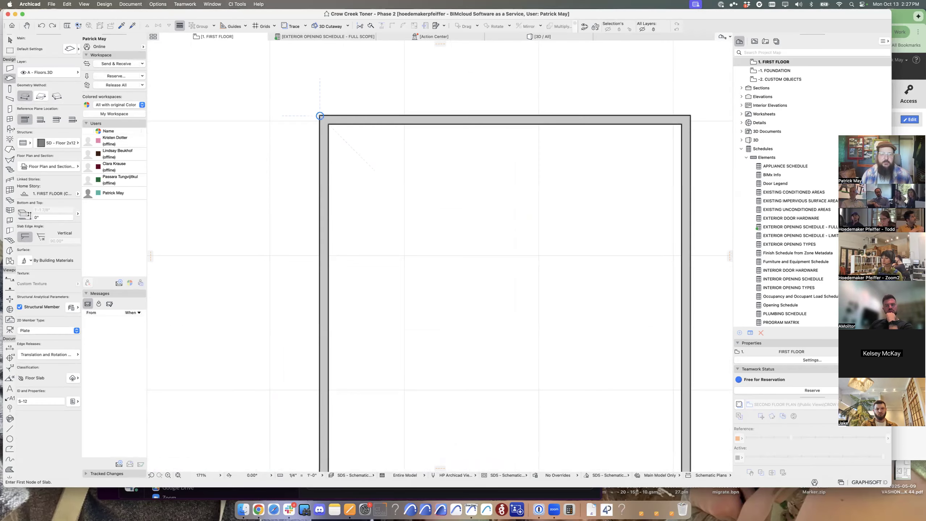
{"action": "middle_click_drag", "start_coordinate": [319, 116], "coordinate": [356, 159]}
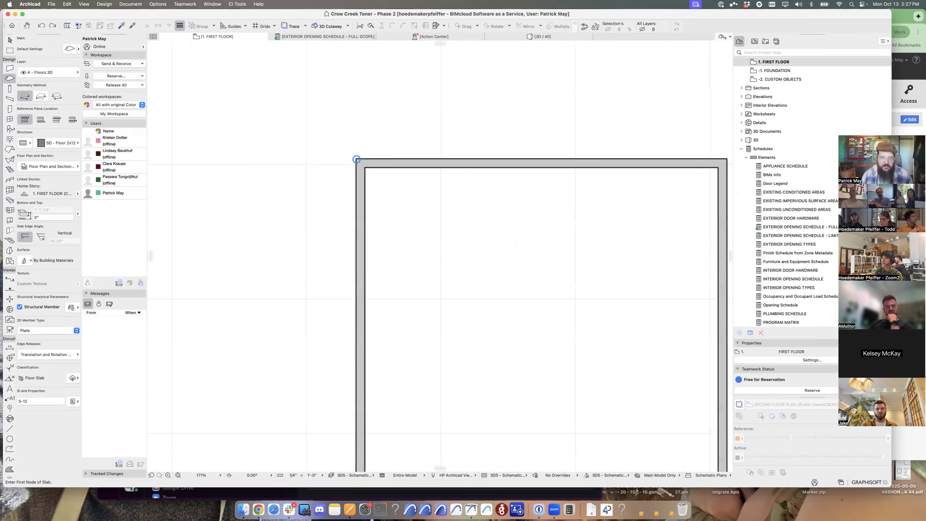
{"action": "scroll", "coordinate": [356, 159], "scroll_direction": "up", "scroll_amount": 15}
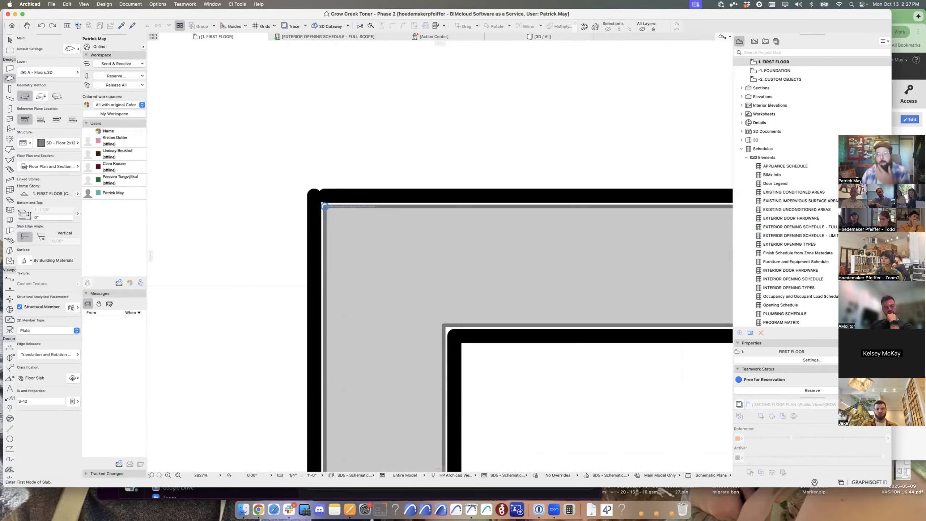
{"action": "scroll", "coordinate": [314, 190], "scroll_direction": "down", "scroll_amount": 13}
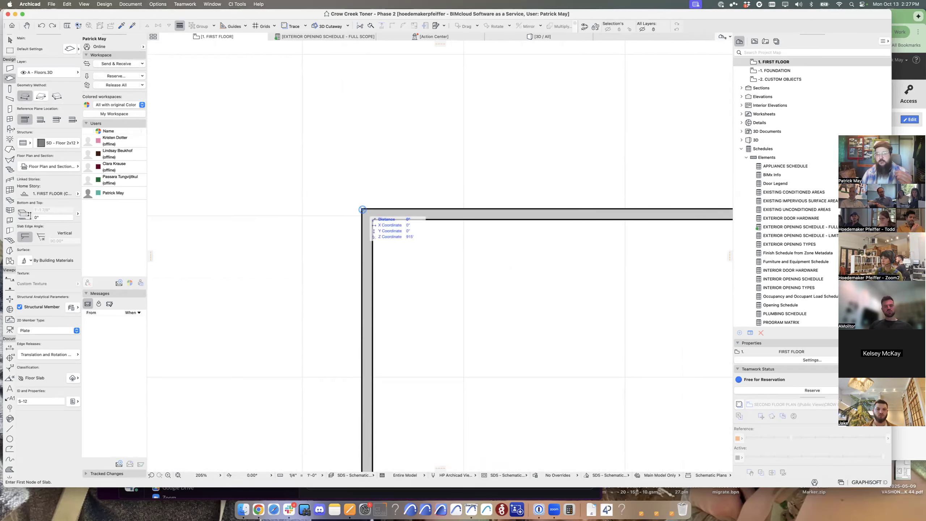
{"action": "left_click", "coordinate": [362, 209]}
{"action": "scroll", "coordinate": [362, 209], "scroll_direction": "down", "scroll_amount": 1}
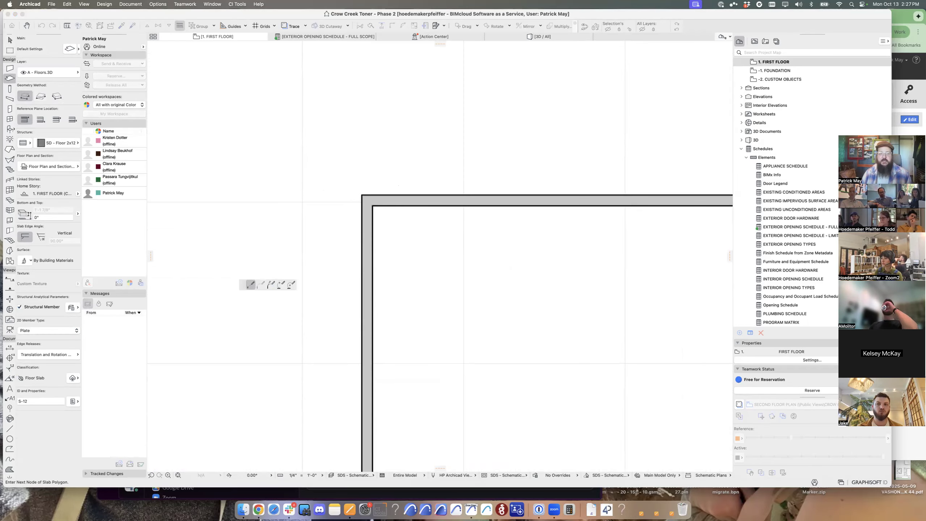
{"action": "scroll", "coordinate": [365, 208], "scroll_direction": "down", "scroll_amount": 5}
{"action": "key", "text": "Escape"}
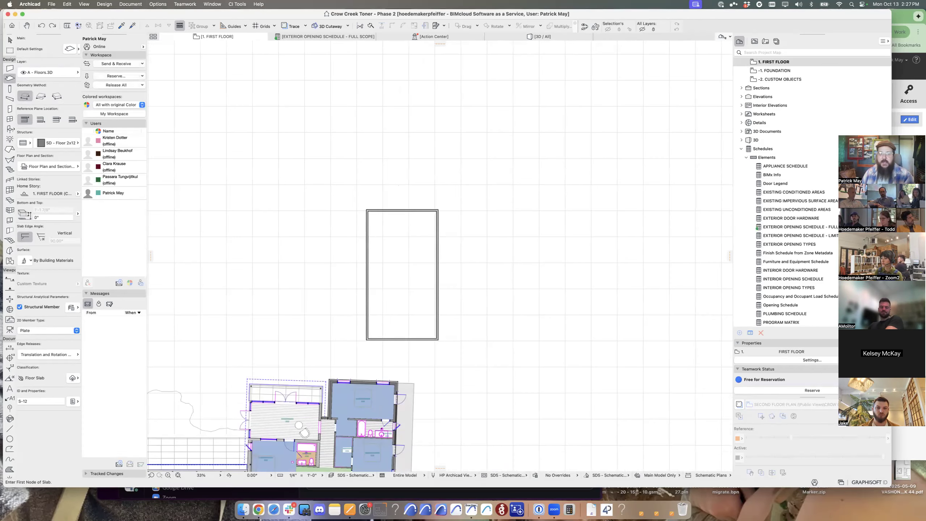
{"action": "left_click", "coordinate": [366, 210]}
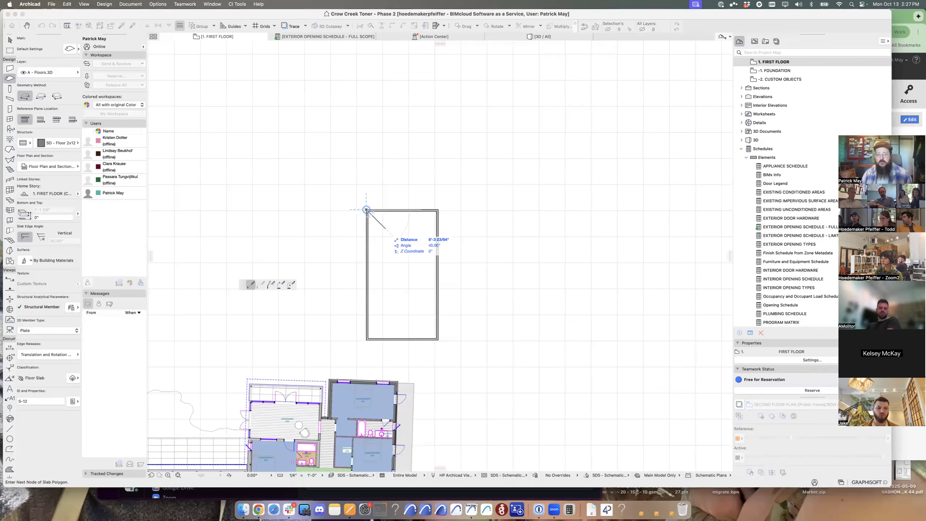
{"action": "scroll", "coordinate": [366, 210], "scroll_direction": "up", "scroll_amount": 2}
{"action": "scroll", "coordinate": [367, 210], "scroll_direction": "up", "scroll_amount": 4}
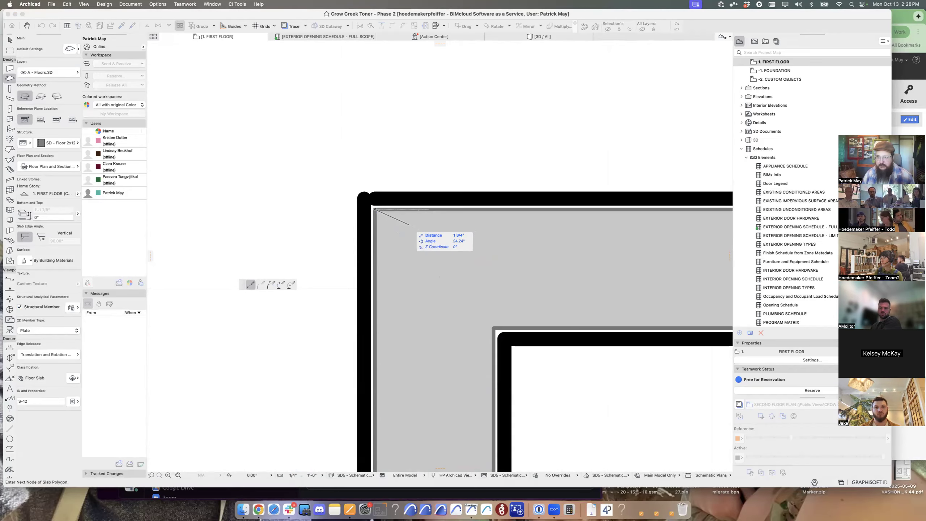
{"action": "key", "text": "Escape"}
{"action": "scroll", "coordinate": [410, 225], "scroll_direction": "down", "scroll_amount": 5}
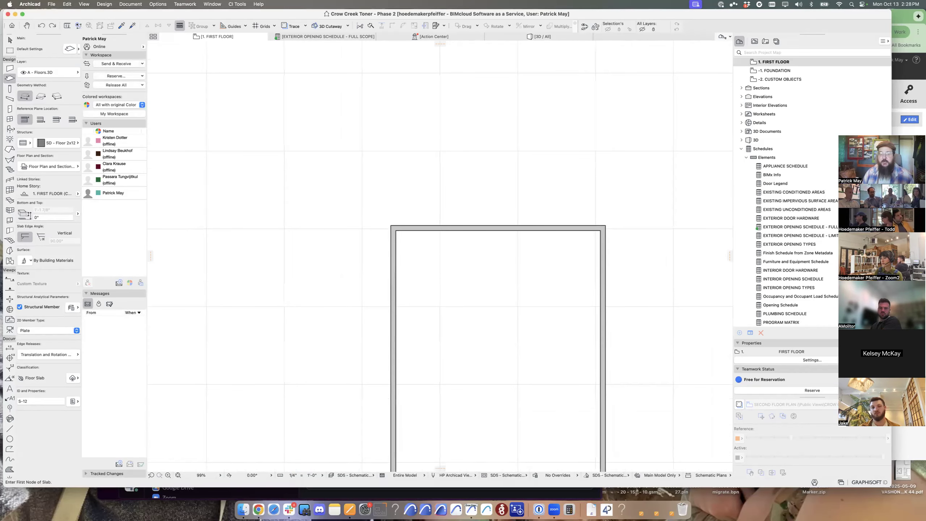
{"action": "key", "text": "Escape"}
{"action": "scroll", "coordinate": [436, 152], "scroll_direction": "down", "scroll_amount": 10}
{"action": "left_click_drag", "start_coordinate": [417, 145], "coordinate": [472, 209]}
{"action": "key", "text": "Escape"}
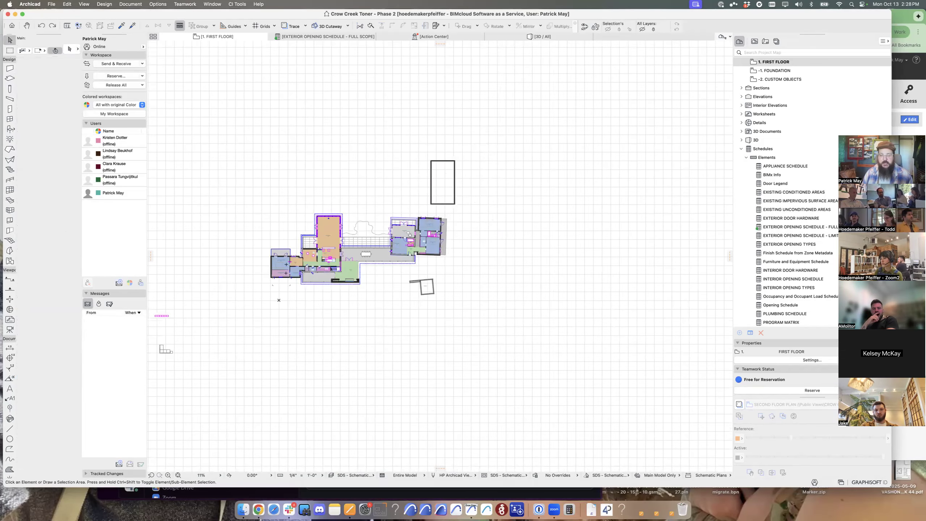
- Examine the sample rectangle's upper-right wall corner up close and select the floor slab there to inspect its edge
{"action": "scroll", "coordinate": [453, 159], "scroll_direction": "up", "scroll_amount": 10}
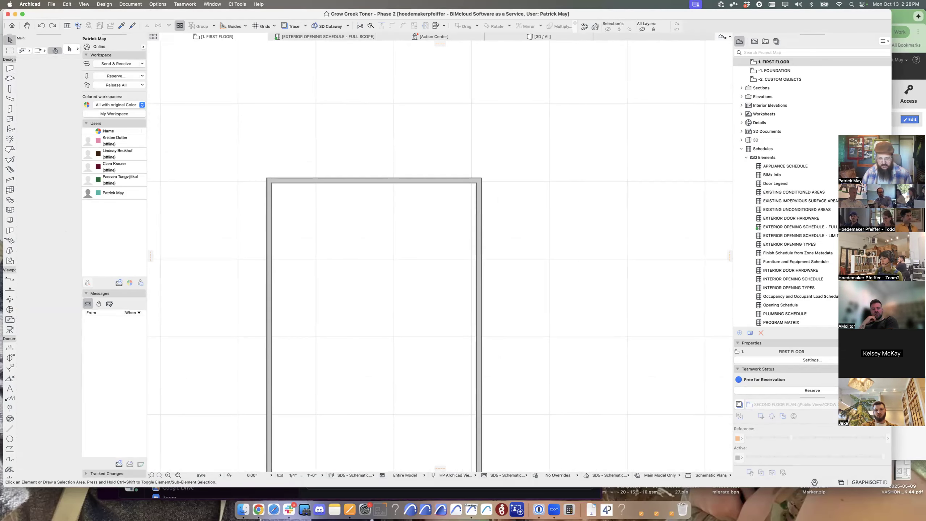
{"action": "key", "text": "s"}
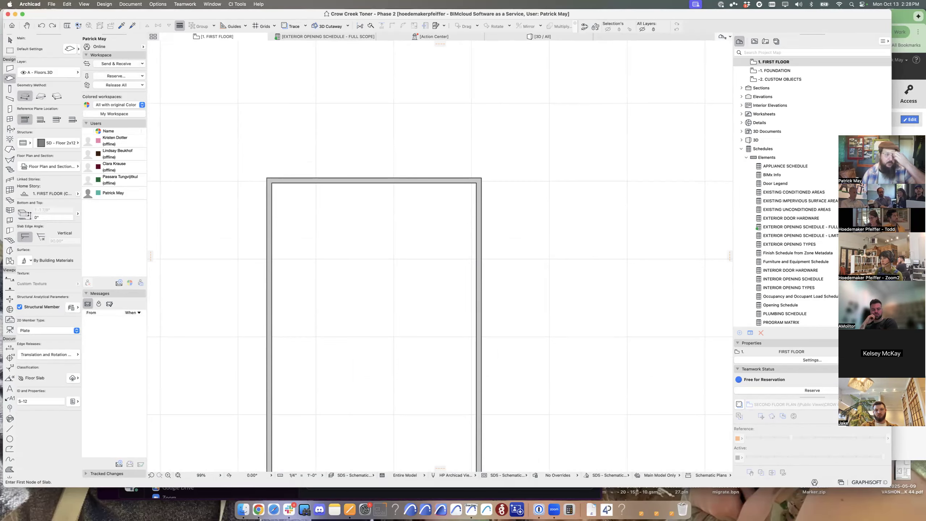
{"action": "scroll", "coordinate": [445, 182], "scroll_direction": "up", "scroll_amount": 8}
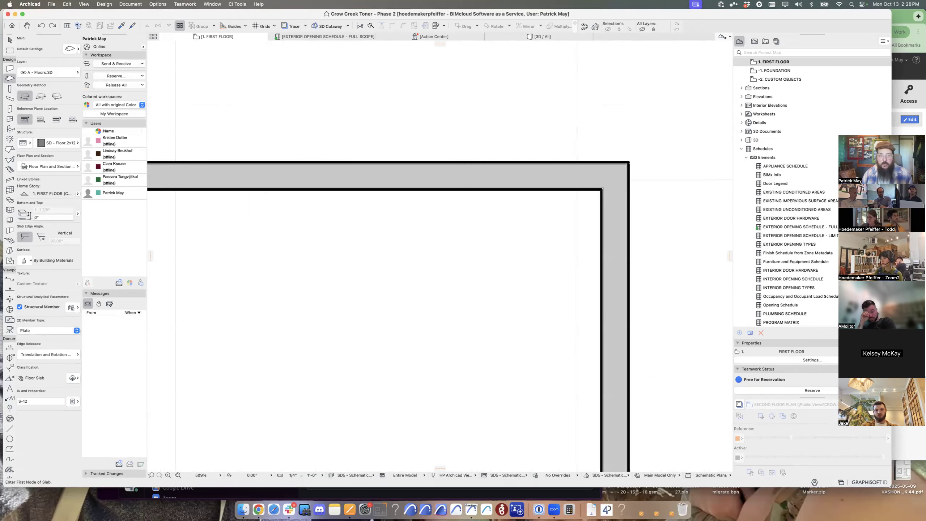
{"action": "scroll", "coordinate": [474, 166], "scroll_direction": "up", "scroll_amount": 6}
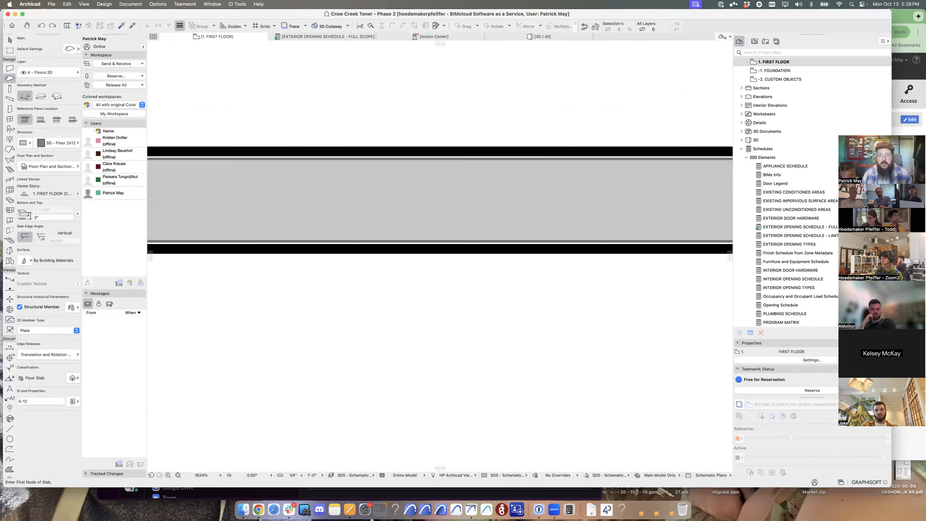
{"action": "scroll", "coordinate": [474, 173], "scroll_direction": "down", "scroll_amount": 4}
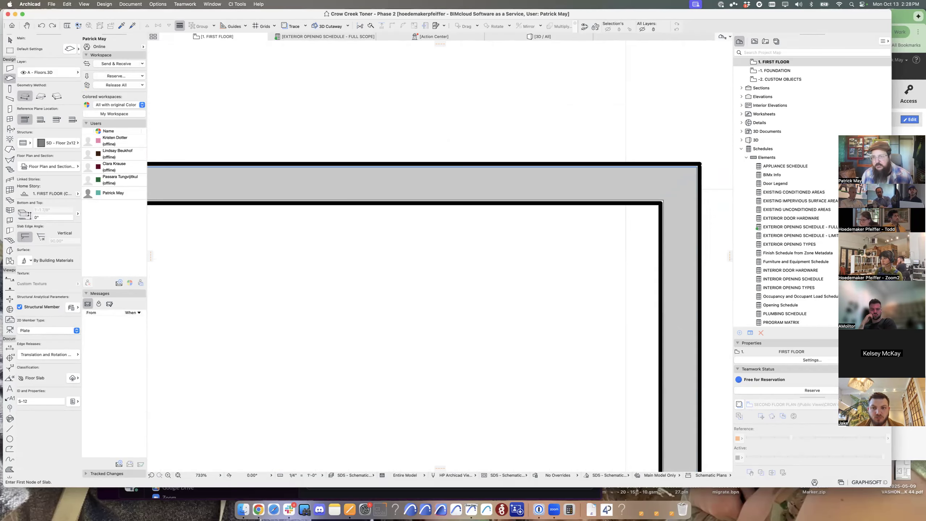
{"action": "scroll", "coordinate": [726, 163], "scroll_direction": "up", "scroll_amount": 3}
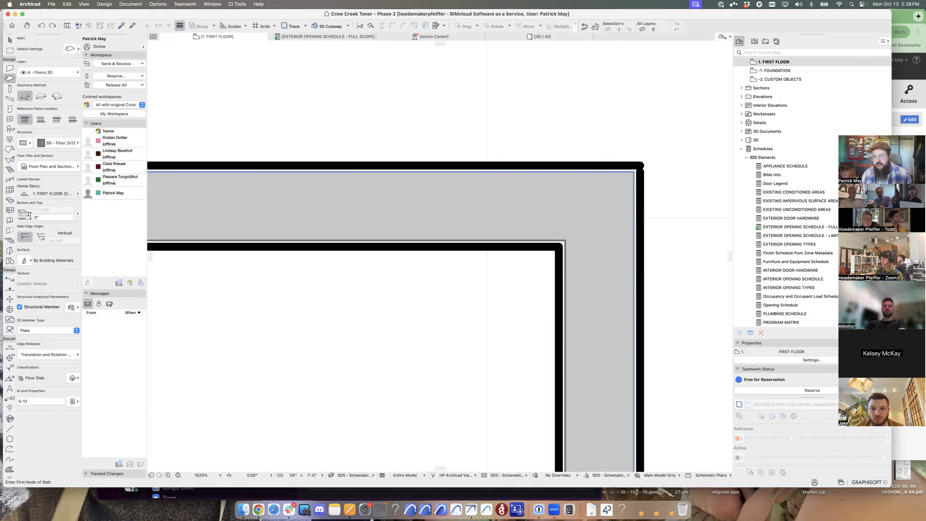
{"action": "key", "text": "w"}
{"action": "left_click", "coordinate": [634, 172]}
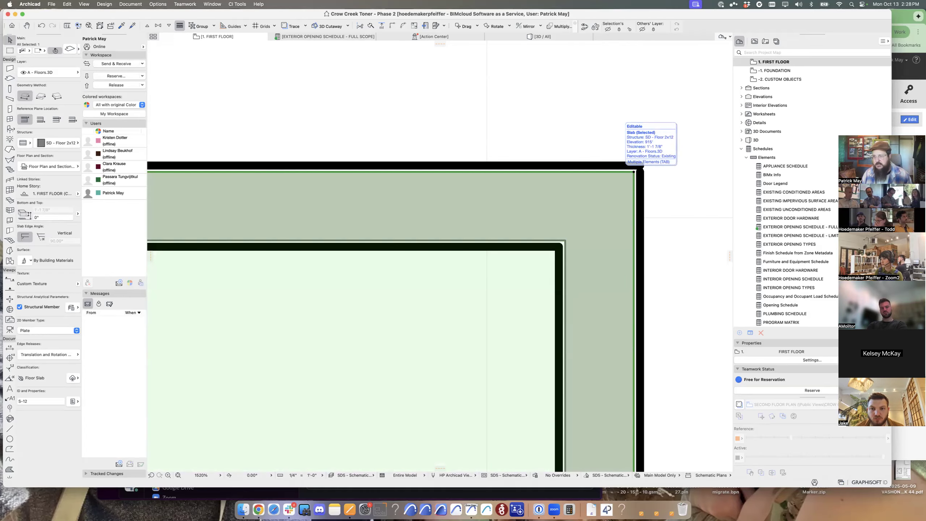
{"action": "scroll", "coordinate": [508, 216], "scroll_direction": "down", "scroll_amount": 15}
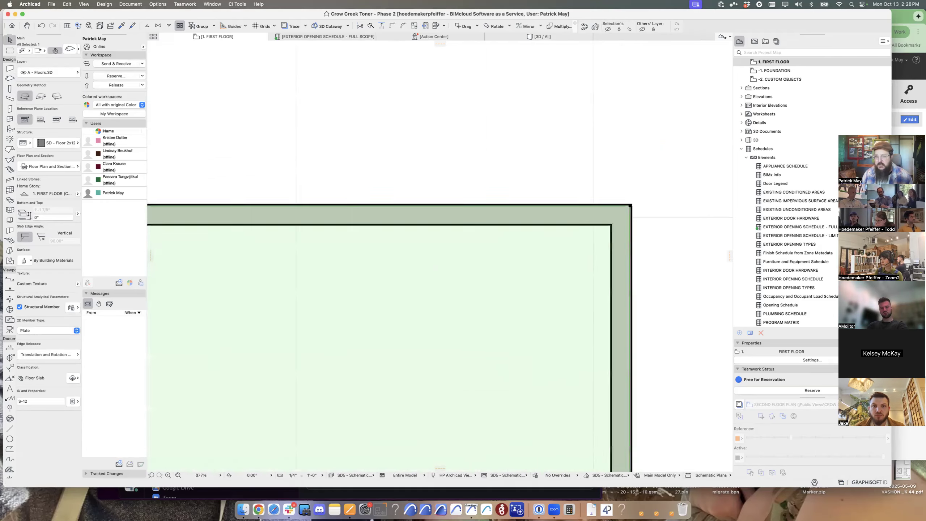
{"action": "key", "text": "Escape"}
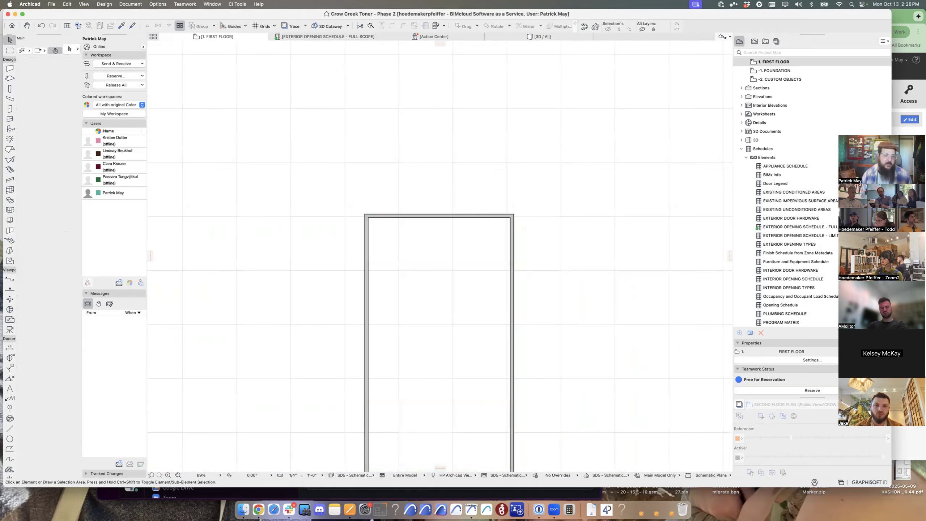
- Draw an S-shaped open spline in the empty area above the sample wall rectangle
{"action": "key", "text": "s"}
{"action": "left_click", "coordinate": [469, 282]}
{"action": "middle_click_drag", "start_coordinate": [434, 302], "coordinate": [334, 361]}
{"action": "key", "text": "Escape"}
{"action": "left_click", "coordinate": [306, 219]}
{"action": "left_click", "coordinate": [372, 162]}
{"action": "left_click", "coordinate": [533, 204]}
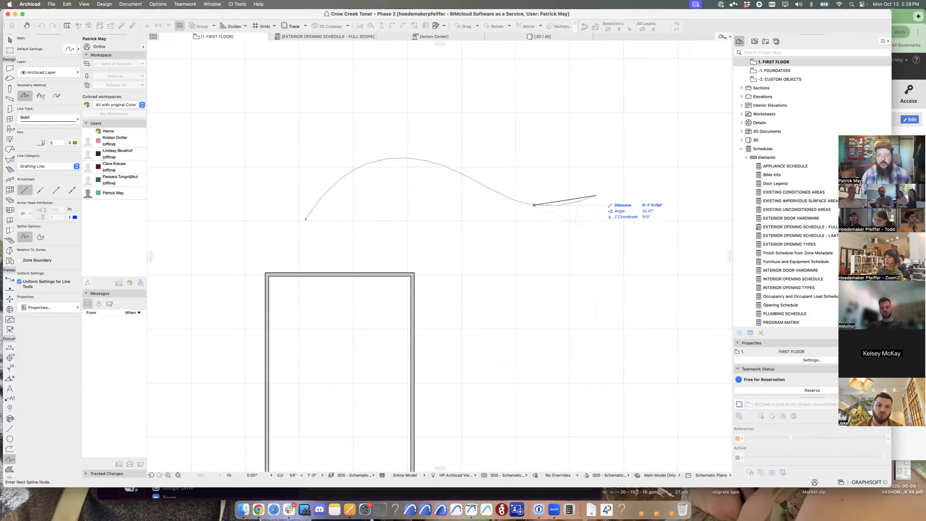
{"action": "double_click", "coordinate": [692, 136]}
- Draw a second spline just below the first one, roughly following the same S curve back
{"action": "left_click", "coordinate": [716, 157]}
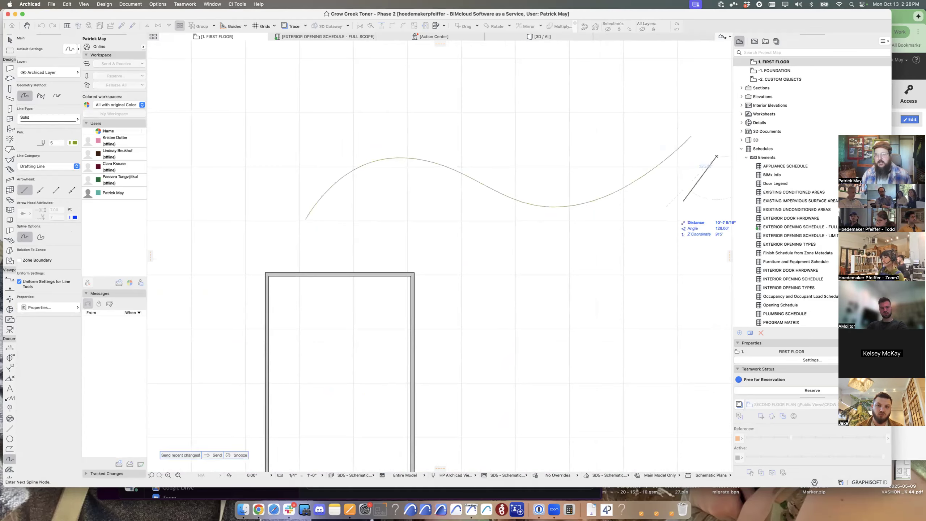
{"action": "left_click", "coordinate": [631, 225]}
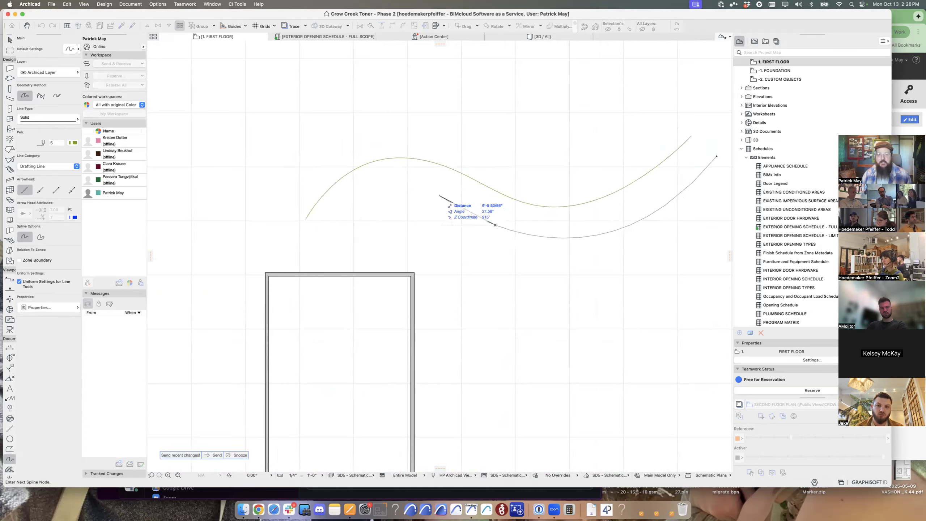
{"action": "left_click", "coordinate": [438, 195]}
{"action": "double_click", "coordinate": [329, 234]}
- Close both ends of the curved outline with short splines joining the two long splines
{"action": "left_click", "coordinate": [329, 233]}
{"action": "double_click", "coordinate": [306, 220]}
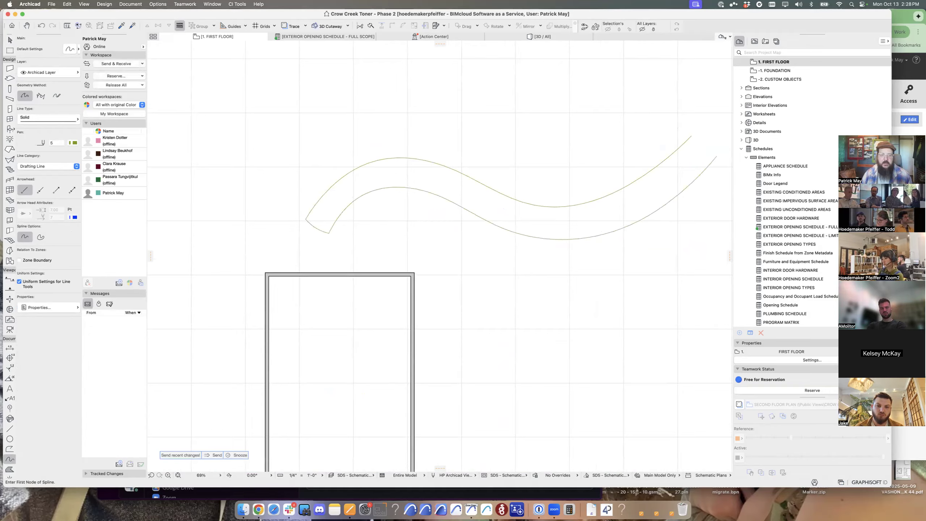
{"action": "left_click", "coordinate": [691, 136]}
{"action": "left_click", "coordinate": [698, 147]}
{"action": "left_click", "coordinate": [710, 151]}
{"action": "double_click", "coordinate": [716, 157]}
{"action": "key", "text": "Escape"}
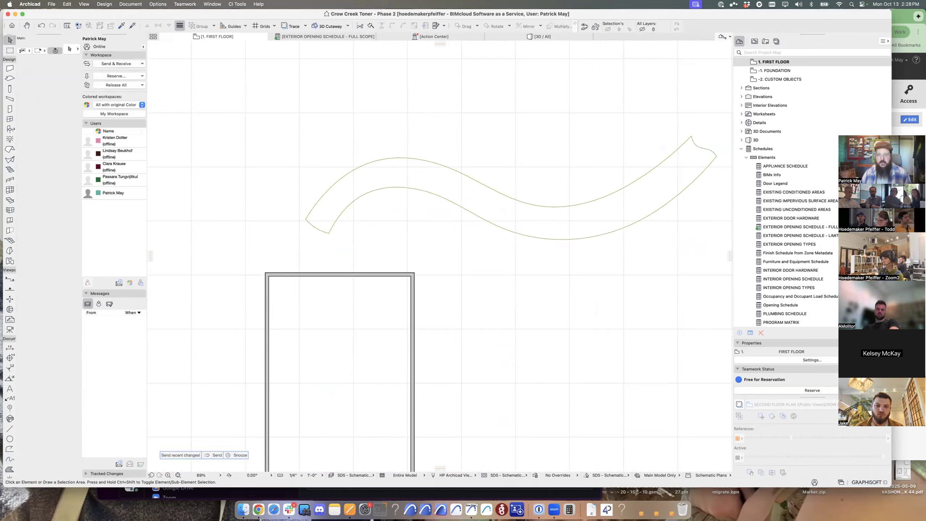
- Pick up the sample floor slab's settings, fill the closed spline outline with a slab using the Magic Wand, and select it to inspect its nodes
{"action": "left_click", "coordinate": [386, 338], "text": "alt"}
{"action": "key", "text": "space"}
{"action": "left_click", "coordinate": [504, 209]}
{"action": "key", "text": "Escape"}
{"action": "left_click", "coordinate": [504, 209]}
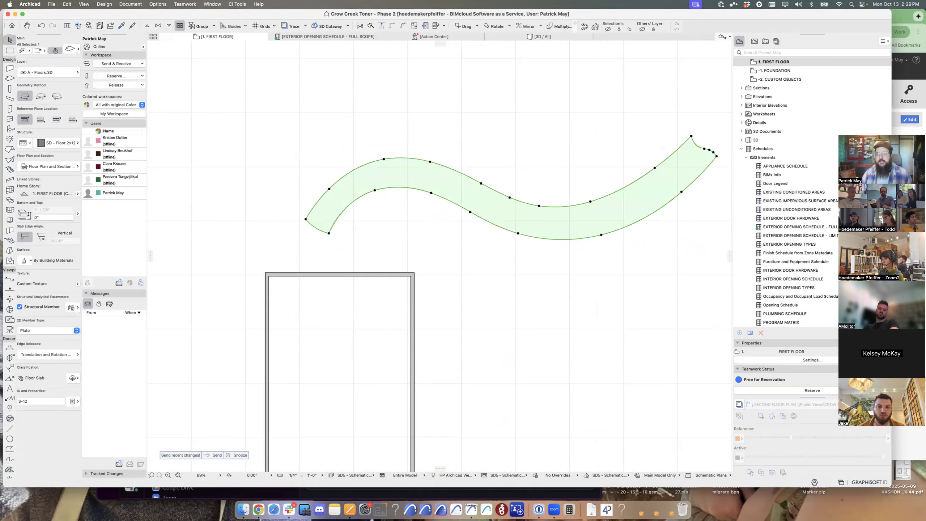
{"action": "left_click", "coordinate": [481, 183]}
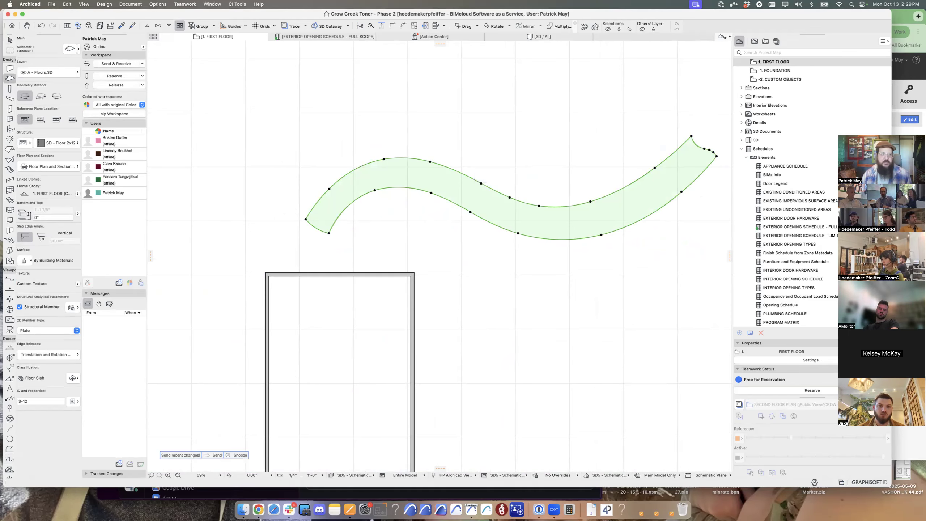
{"action": "key", "text": "Escape"}
- Try drawing a polygonal slab with 3-point arc edges above the curved slab, and cancel it
{"action": "left_click", "coordinate": [411, 123]}
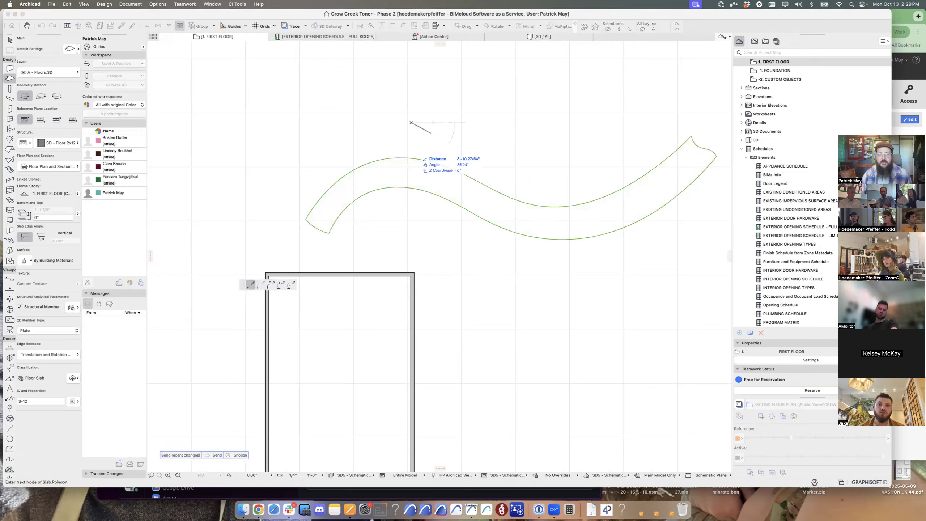
{"action": "left_click", "coordinate": [281, 284]}
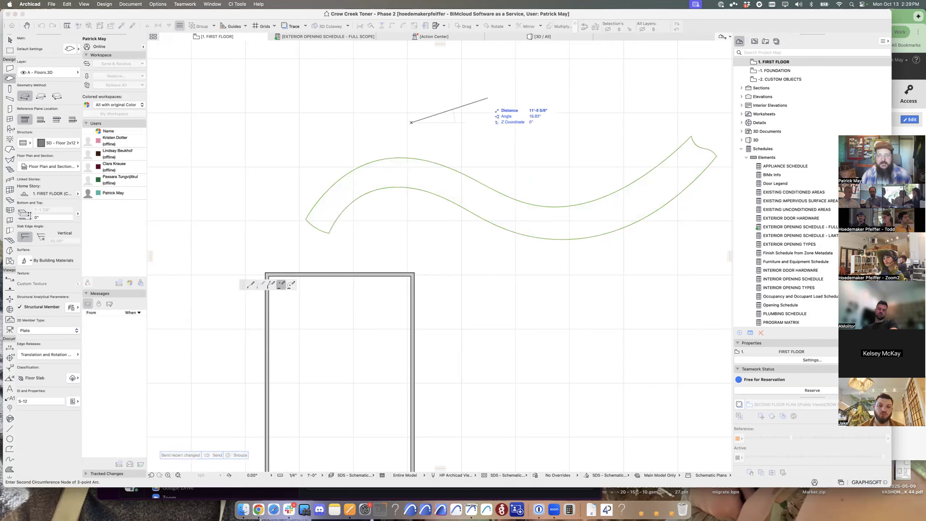
{"action": "left_click", "coordinate": [457, 113]}
{"action": "left_click", "coordinate": [537, 144]}
{"action": "left_click", "coordinate": [548, 144]}
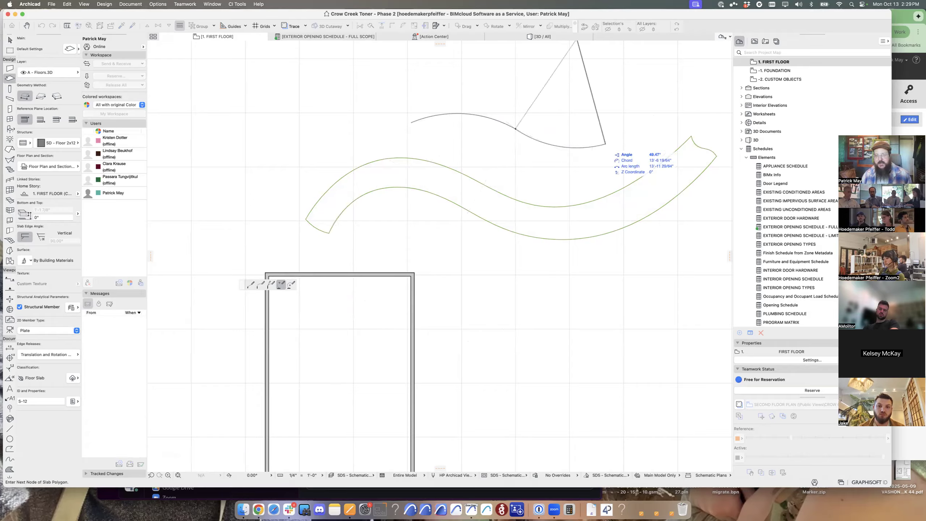
{"action": "left_click", "coordinate": [639, 129]}
{"action": "key", "text": "Escape"}
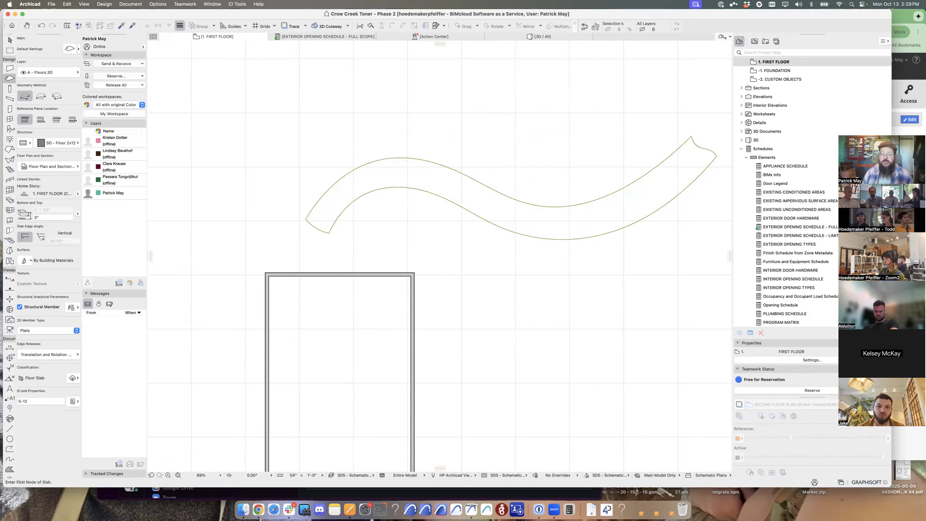
- Delete the curved floor slab together with the splines that outline it
{"action": "key", "text": "super+a"}
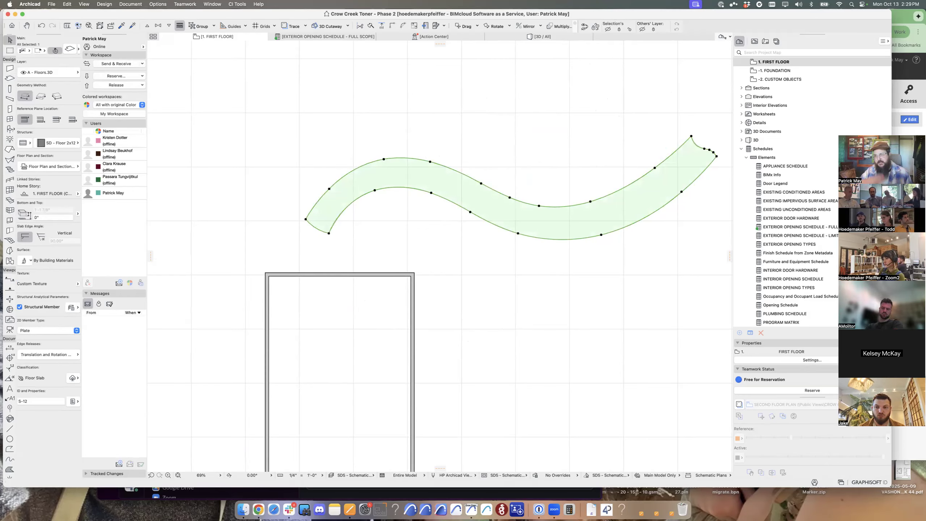
{"action": "key", "text": "Escape"}
{"action": "key", "text": "super+a"}
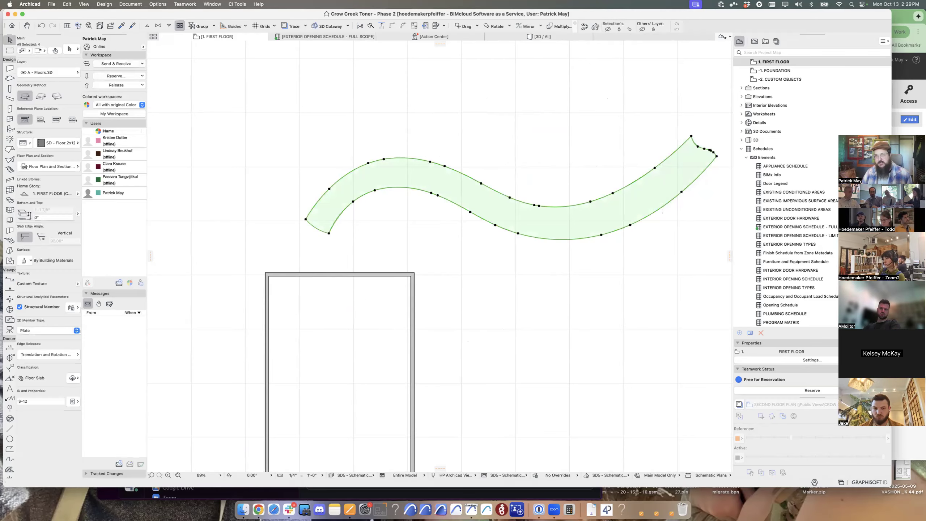
{"action": "key", "text": "Delete"}
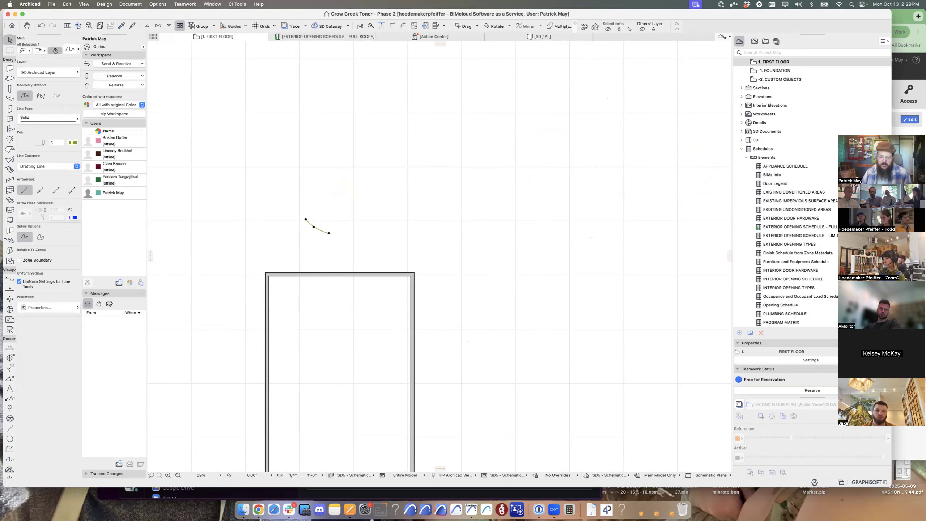
- Pick up the sample floor slab's settings and draw a rectangular 2x12 slab about 40' long against the outside of the rectangle's left wall
{"action": "middle_click_drag", "start_coordinate": [303, 294], "coordinate": [431, 133]}
{"action": "left_click", "coordinate": [441, 108]}
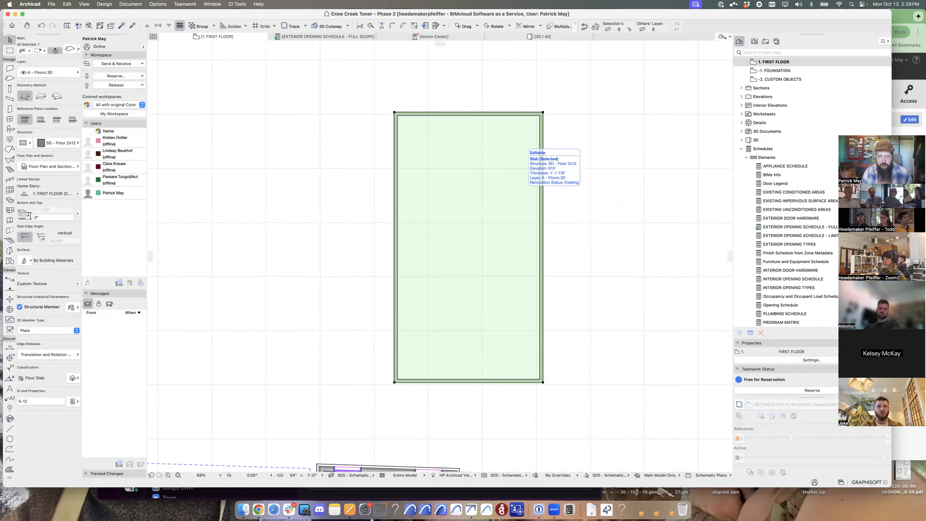
{"action": "key", "text": "Escape"}
{"action": "middle_click_drag", "start_coordinate": [524, 150], "coordinate": [605, 142]}
{"action": "left_click", "coordinate": [559, 143], "text": "alt"}
{"action": "left_click", "coordinate": [474, 104]}
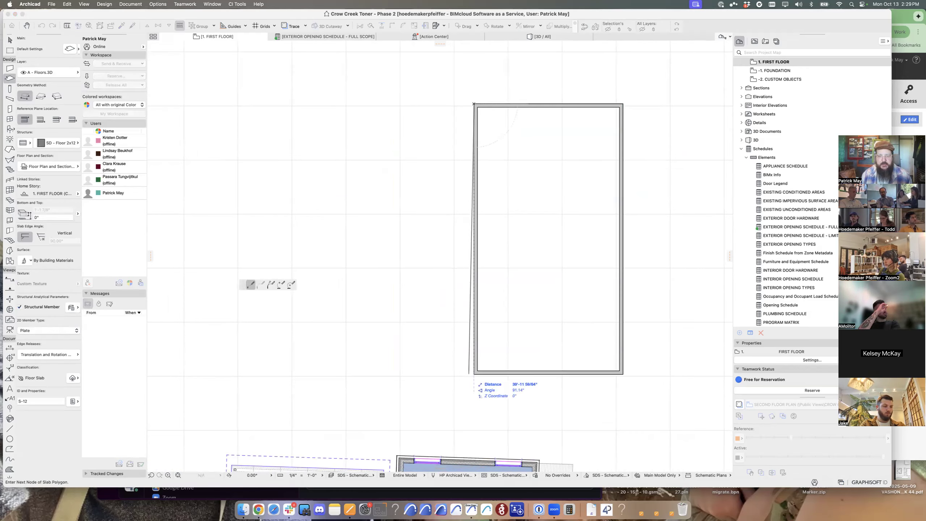
{"action": "left_click", "coordinate": [474, 374]}
{"action": "left_click", "coordinate": [408, 374]}
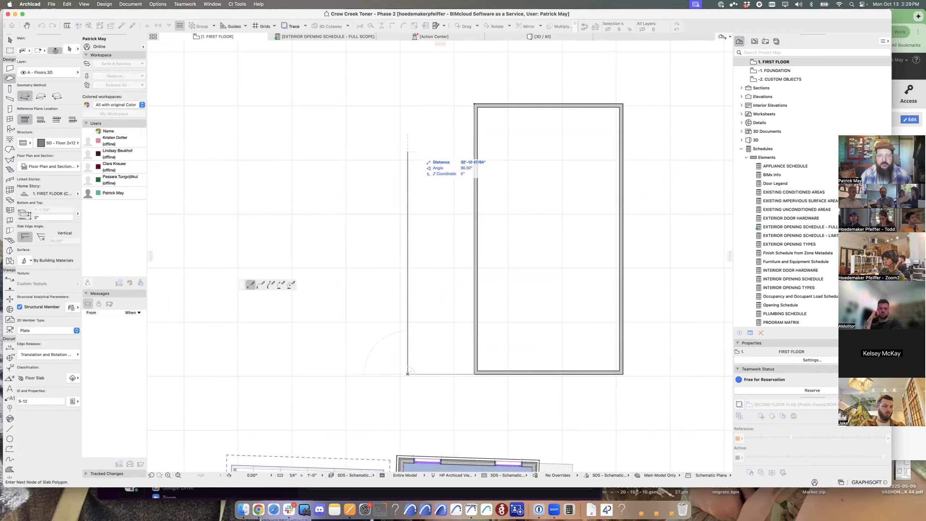
{"action": "left_click", "coordinate": [407, 103]}
{"action": "left_click", "coordinate": [474, 104]}
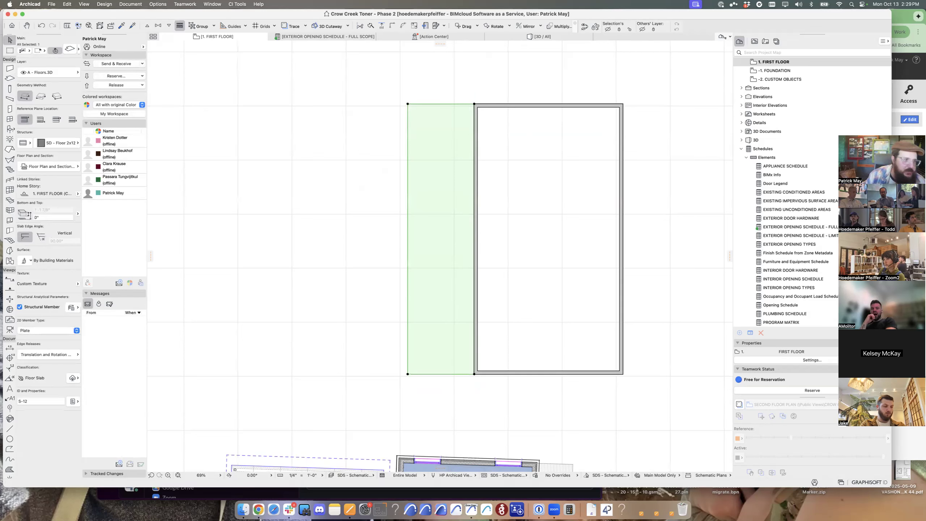
{"action": "key", "text": "c"}
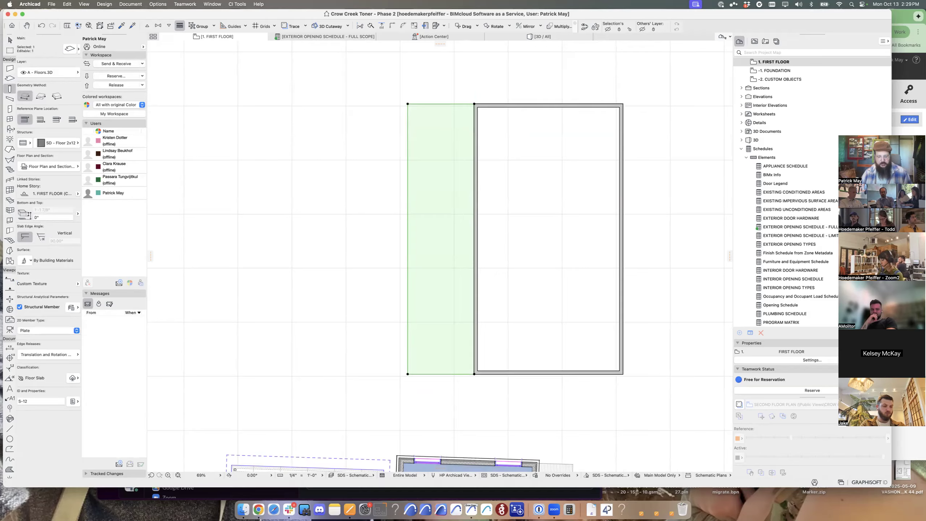
{"action": "key", "text": "super+t"}
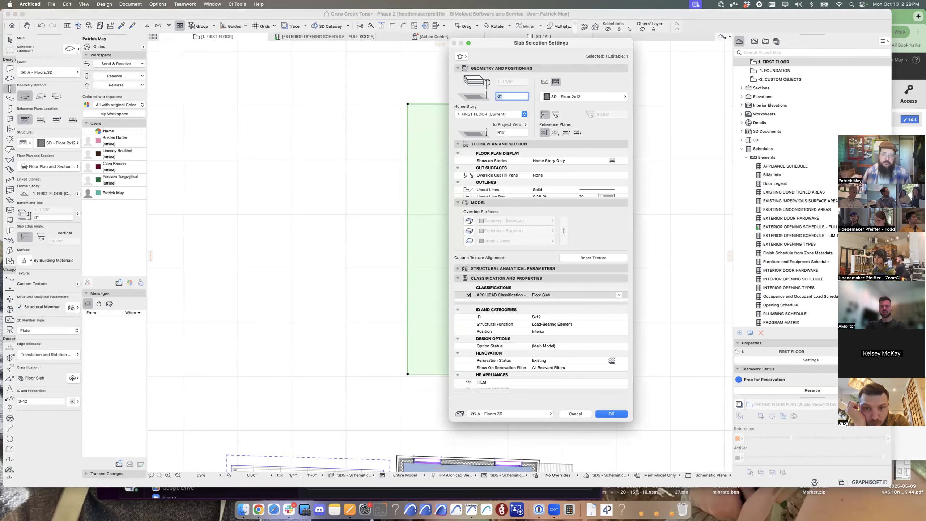
{"action": "key", "text": "Escape"}
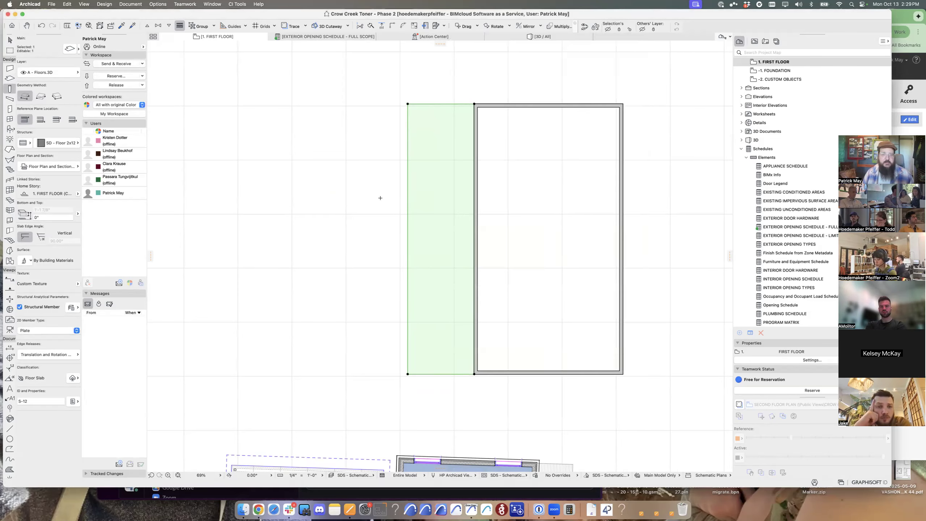
{"action": "key", "text": "Escape"}
{"action": "key", "text": "Escape"}
- Open the Column tool's default settings and review its floor plan and section display options
{"action": "left_click", "coordinate": [9, 89]}
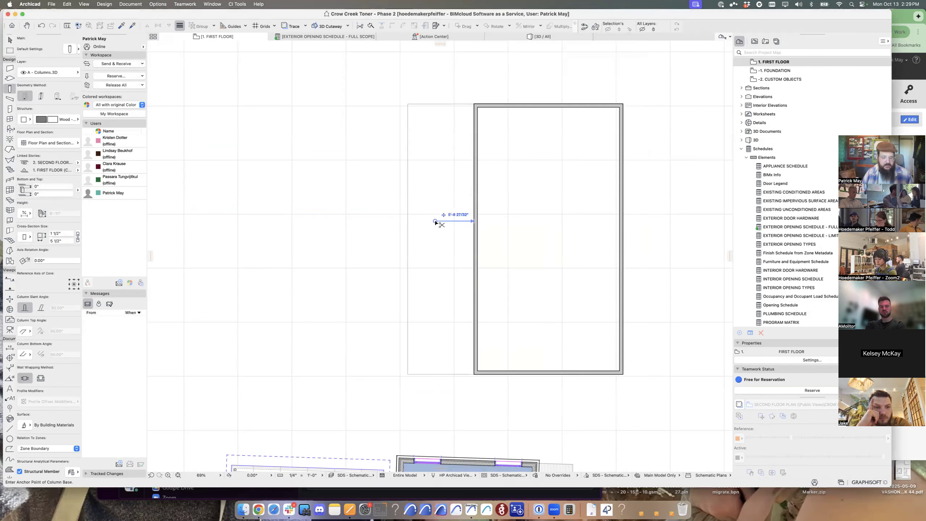
{"action": "key", "text": "super+t"}
{"action": "left_click_drag", "start_coordinate": [693, 96], "coordinate": [496, 150]}
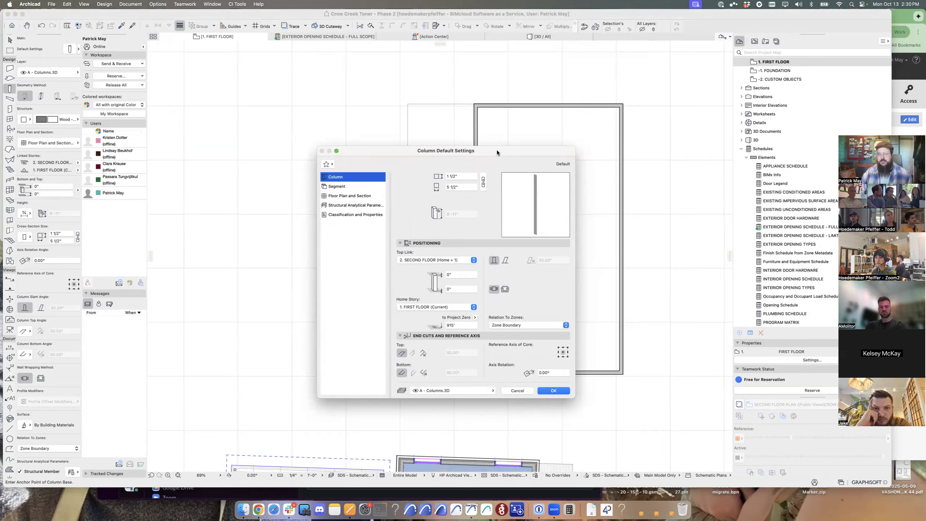
{"action": "left_click_drag", "start_coordinate": [528, 152], "coordinate": [563, 163]}
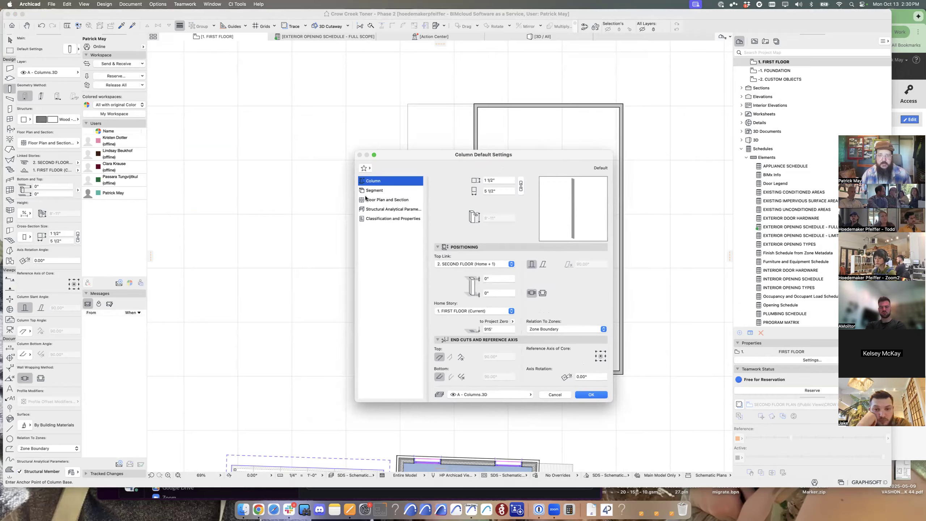
{"action": "left_click", "coordinate": [386, 200]}
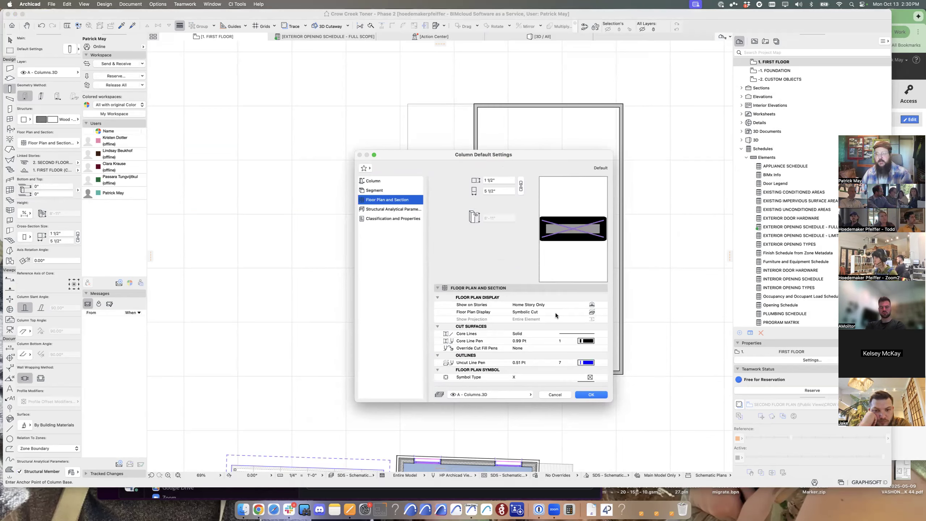
{"action": "left_click", "coordinate": [379, 182]}
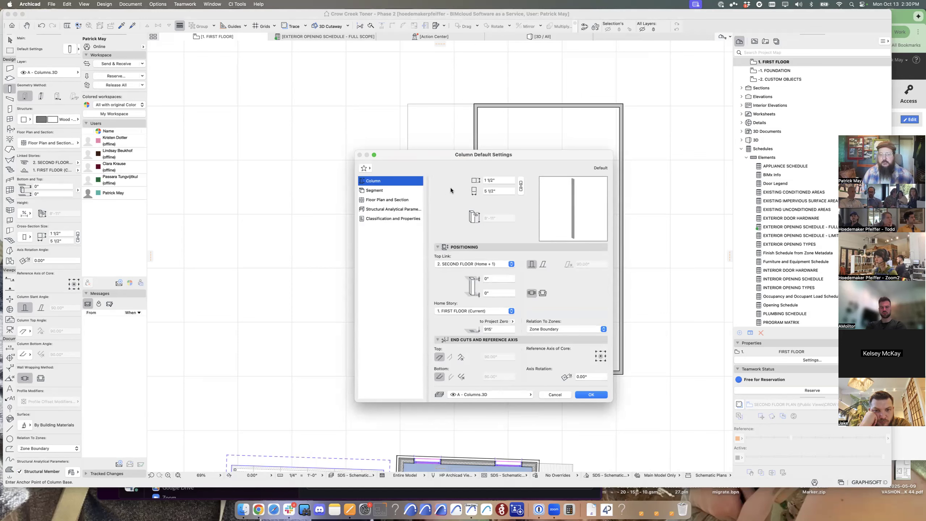
- Set the default column width to 5.5" and put its core reference axis at the upper-left corner
{"action": "left_click", "coordinate": [489, 180]}
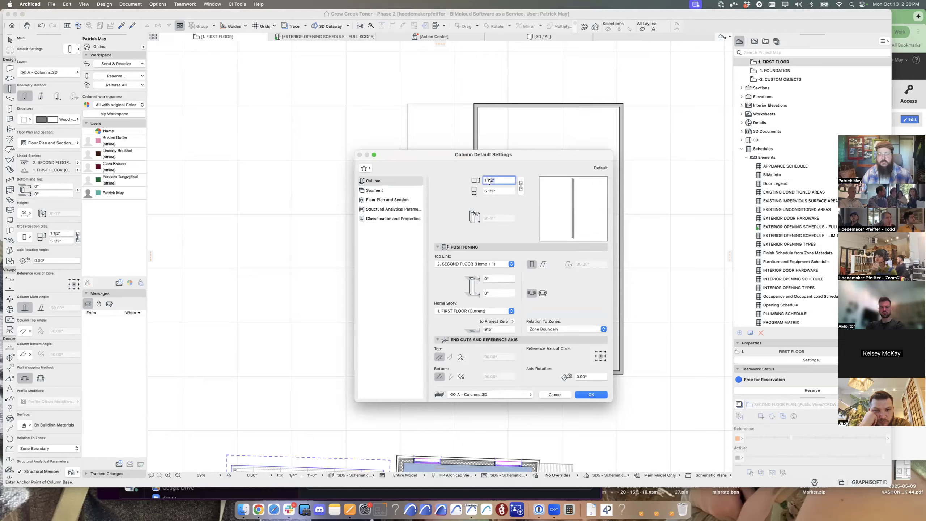
{"action": "type", "text": "5.5"}
{"action": "key", "text": "Tab"}
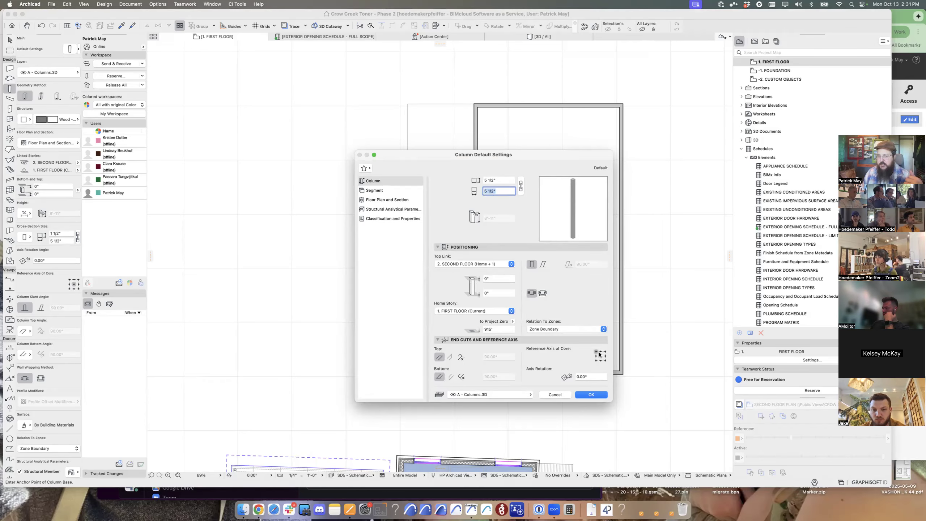
{"action": "key", "text": "Return"}
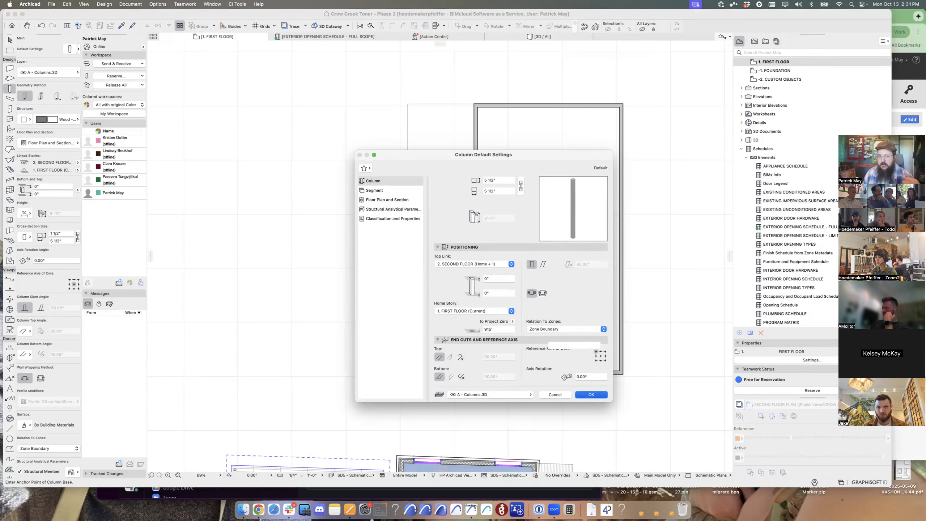
- Place a column at the upper-left corner of the new slab
{"action": "left_click", "coordinate": [408, 103]}
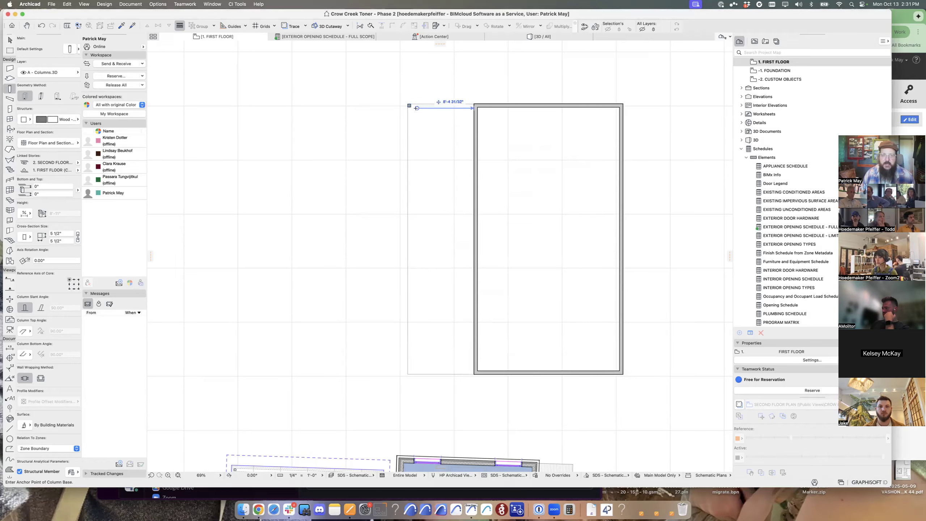
{"action": "scroll", "coordinate": [410, 105], "scroll_direction": "up", "scroll_amount": 12}
{"action": "scroll", "coordinate": [436, 122], "scroll_direction": "down", "scroll_amount": 4}
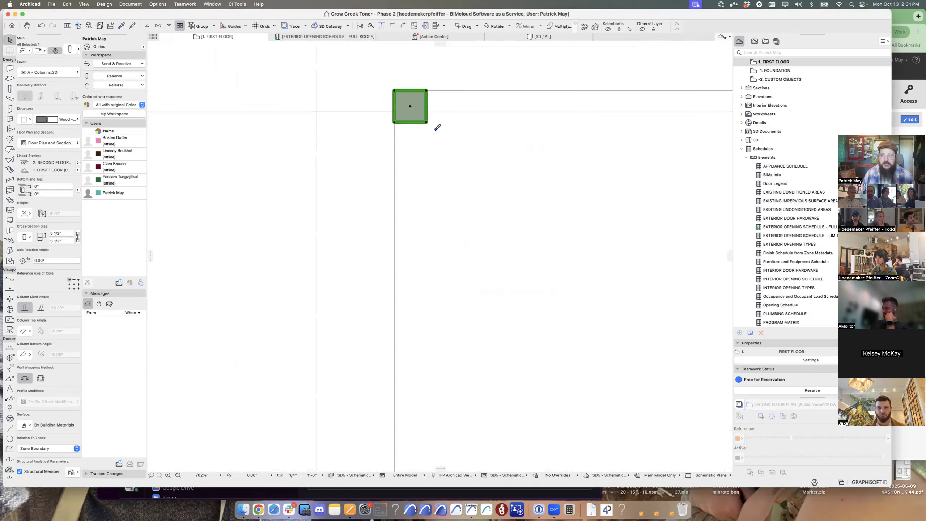
- Resize the column at the slab's upper-left corner to 9 1/4" square
{"action": "key", "text": "super+t"}
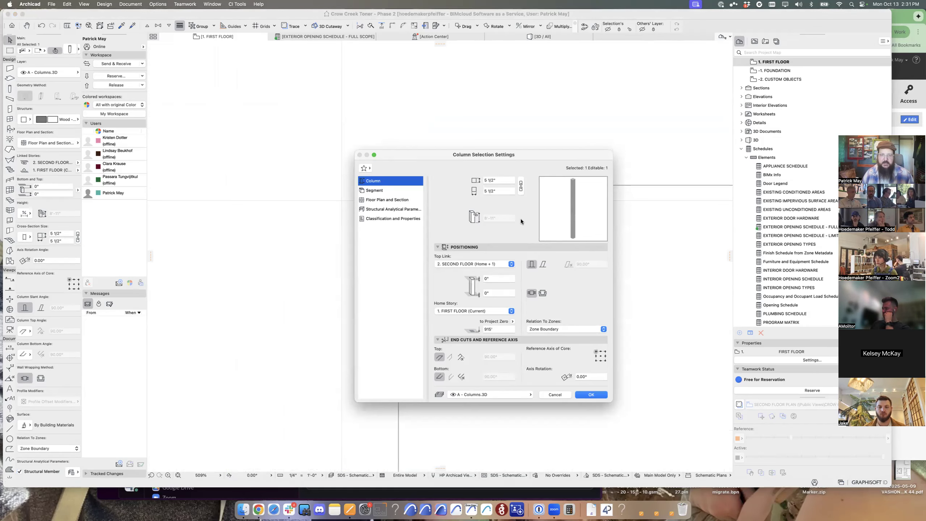
{"action": "left_click_drag", "start_coordinate": [494, 156], "coordinate": [635, 252]}
{"action": "key", "text": "Tab"}
{"action": "type", "text": "9 1/4"}
{"action": "key", "text": "Tab"}
{"action": "type", "text": "9"}
{"action": "key", "text": "Tab"}
{"action": "key", "text": "Return"}
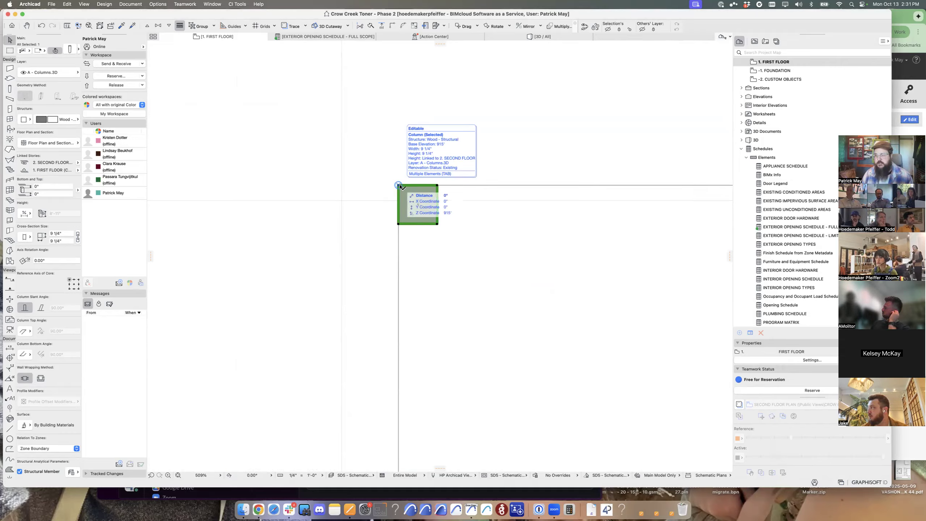
{"action": "scroll", "coordinate": [391, 237], "scroll_direction": "down", "scroll_amount": 5}
{"action": "scroll", "coordinate": [432, 267], "scroll_direction": "down", "scroll_amount": 3}
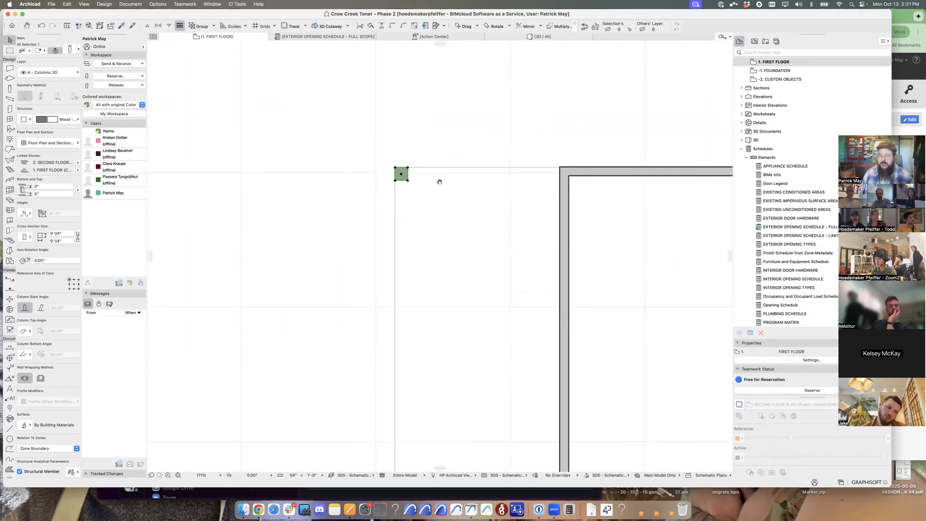
{"action": "key", "text": "super+t"}
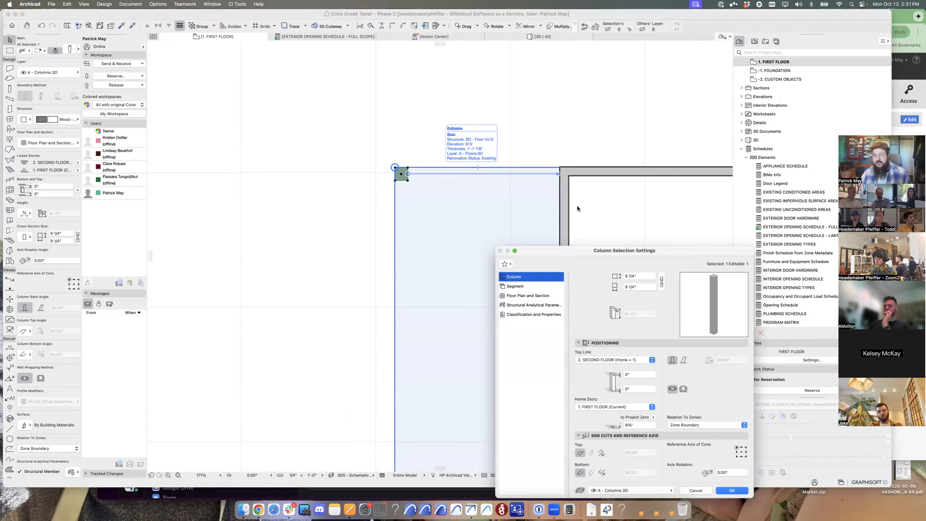
{"action": "key", "text": "Escape"}
- Mirror a copy of the column about the slab's horizontal midline to its lower-left corner
{"action": "middle_click_drag", "start_coordinate": [569, 238], "coordinate": [601, 146]}
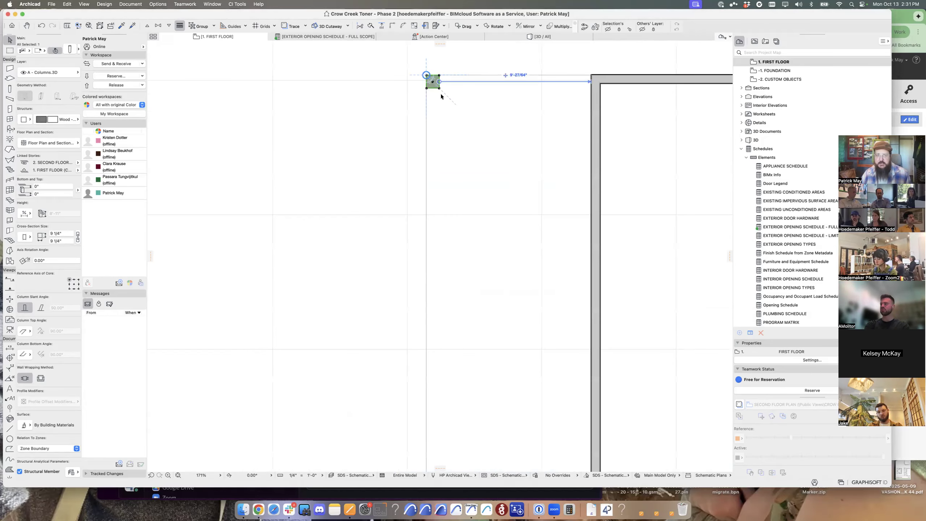
{"action": "scroll", "coordinate": [437, 89], "scroll_direction": "down", "scroll_amount": 5}
{"action": "middle_click_drag", "start_coordinate": [474, 171], "coordinate": [474, 154]}
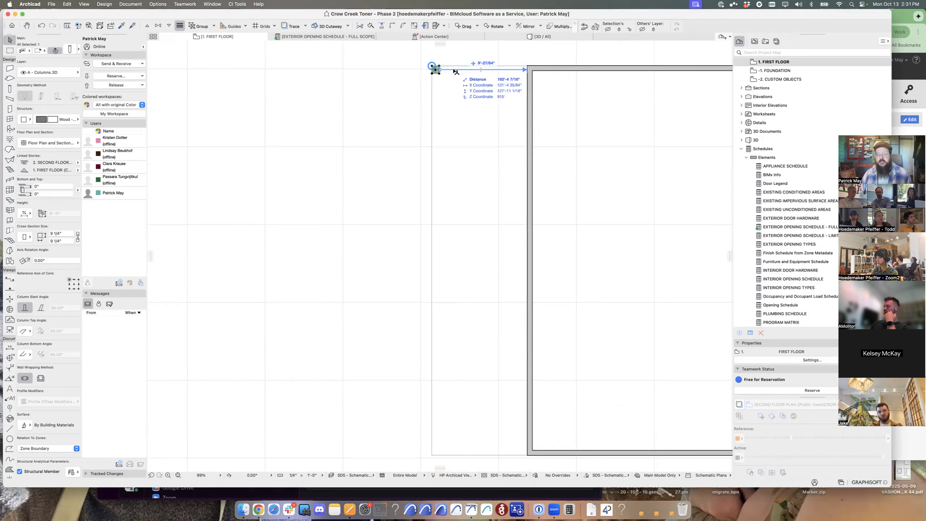
{"action": "scroll", "coordinate": [470, 123], "scroll_direction": "down", "scroll_amount": 1}
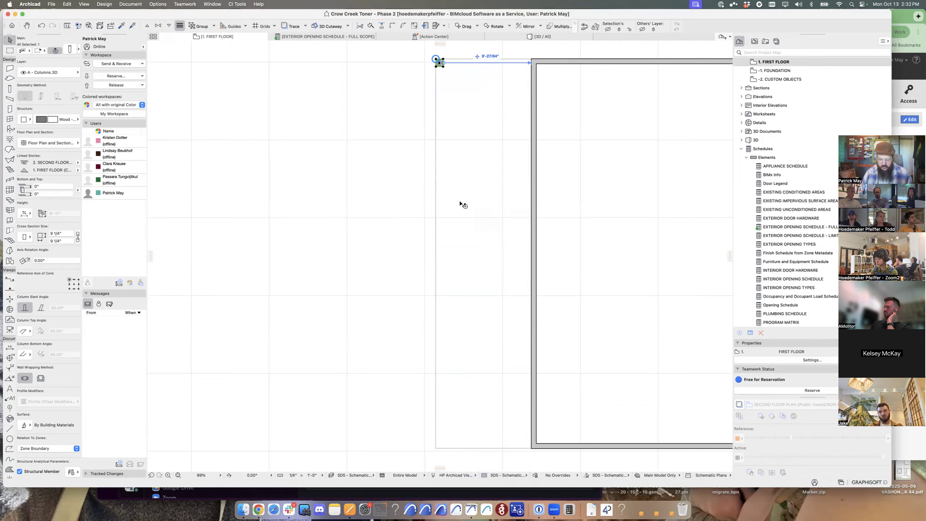
{"action": "key", "text": "super+shift+m"}
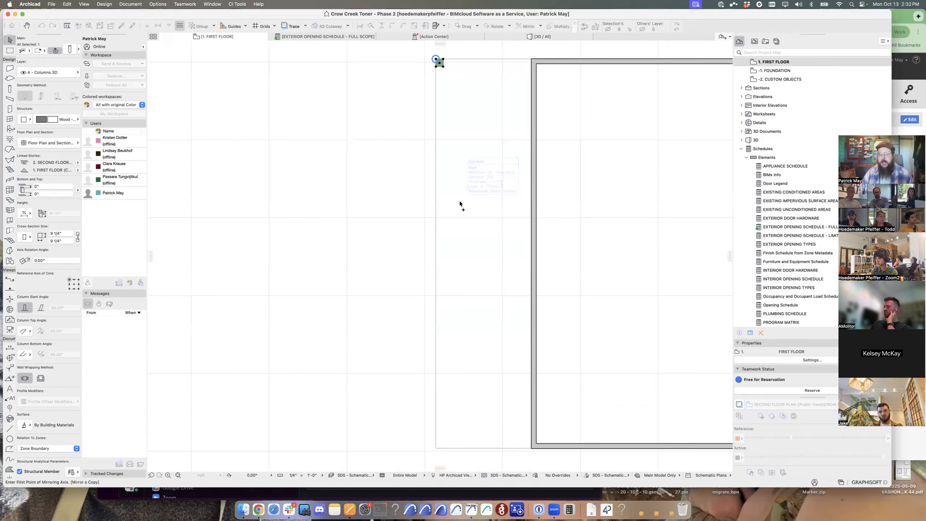
{"action": "left_click", "coordinate": [435, 253]}
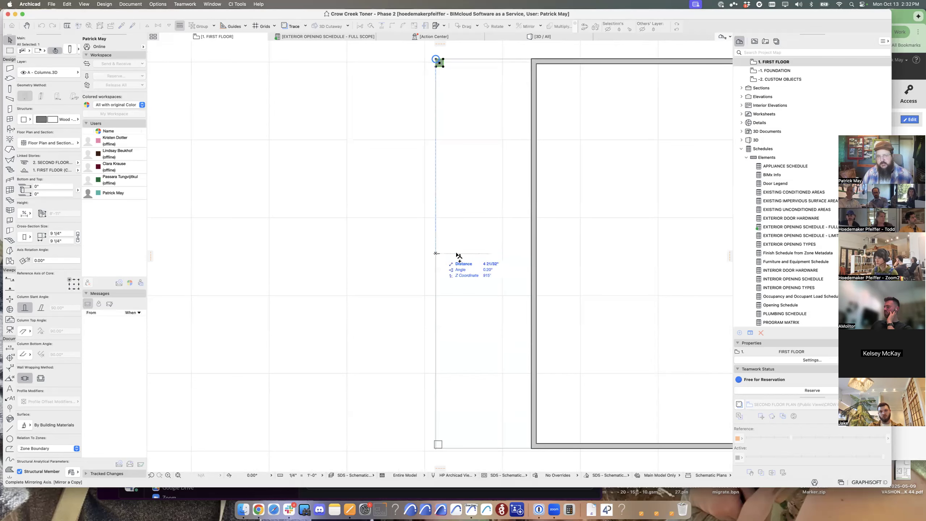
{"action": "left_click", "coordinate": [599, 257]}
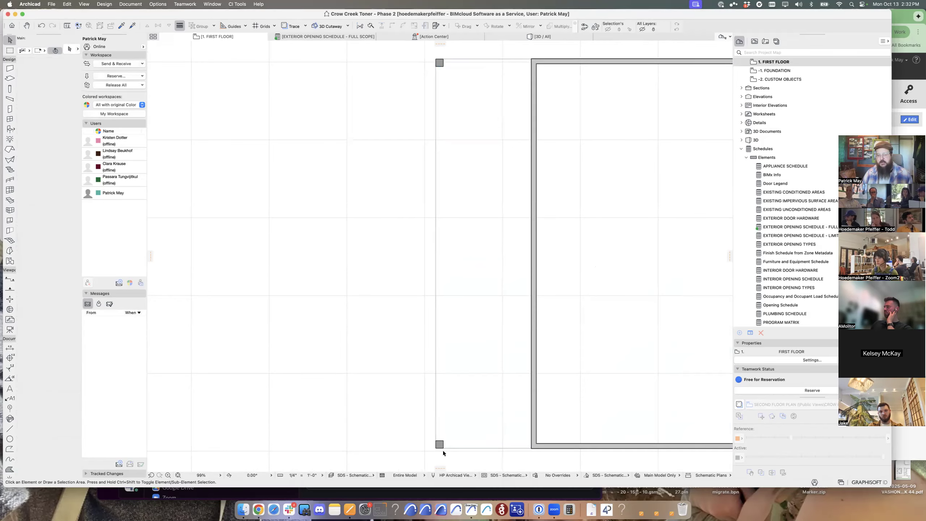
- Select both corner columns and set their cross-section to 5 1/2" square with the two dimensions linked
{"action": "left_click", "coordinate": [439, 63], "text": "shift"}
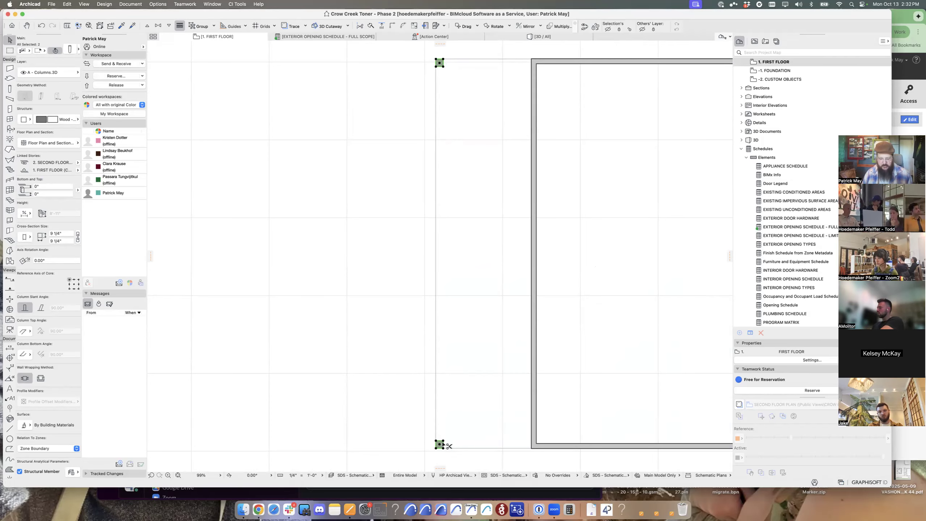
{"action": "double_click", "coordinate": [444, 444]}
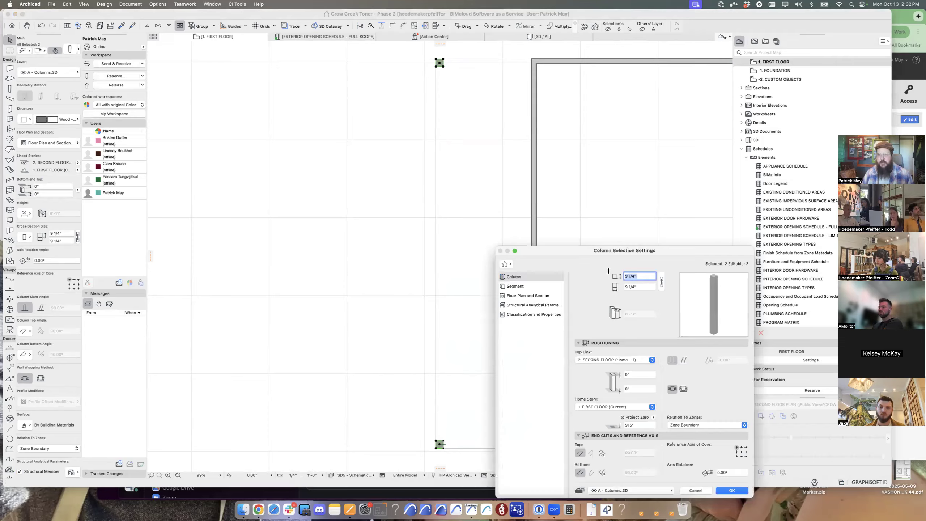
{"action": "type", "text": "5 1/2"}
{"action": "key", "text": "Tab"}
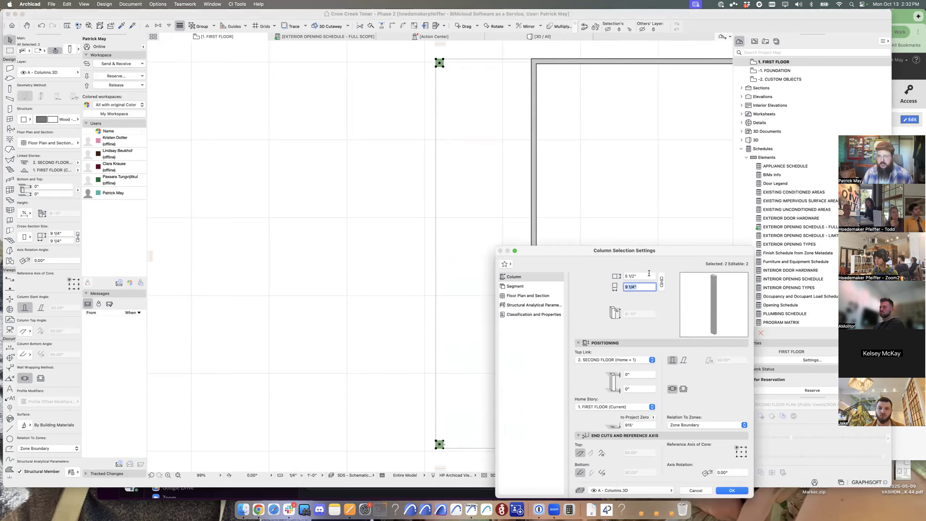
{"action": "left_click", "coordinate": [662, 281]}
{"action": "key", "text": "Return"}
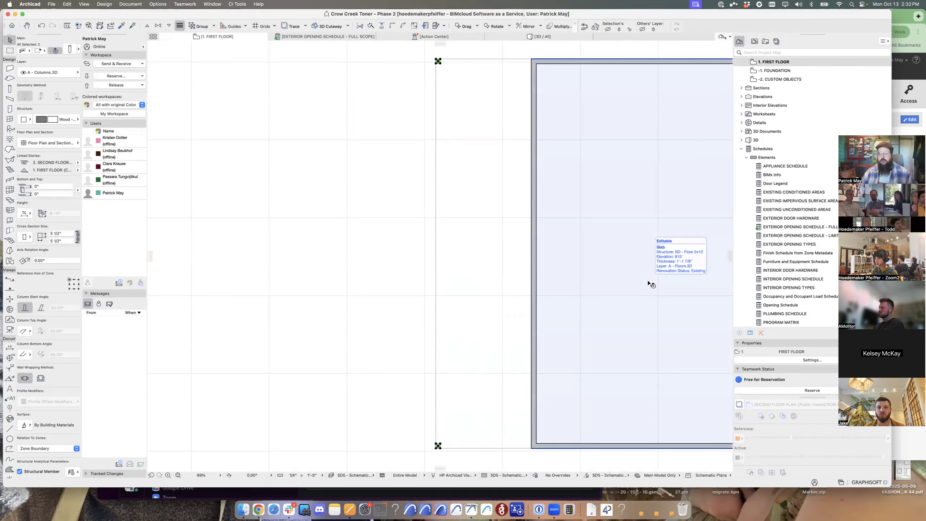
{"action": "key", "text": "Escape"}
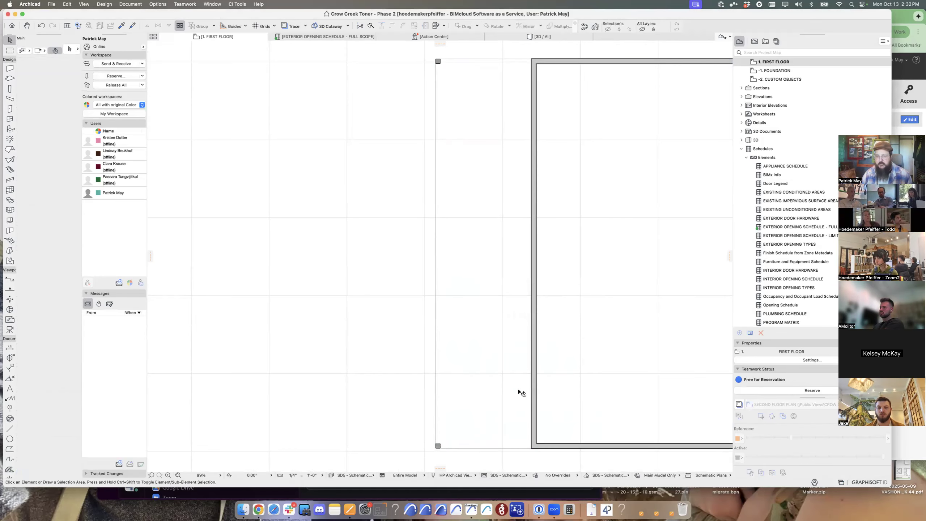
- Try dragging a copy of the upper-left column sideways, and undo it
{"action": "left_click", "coordinate": [438, 446]}
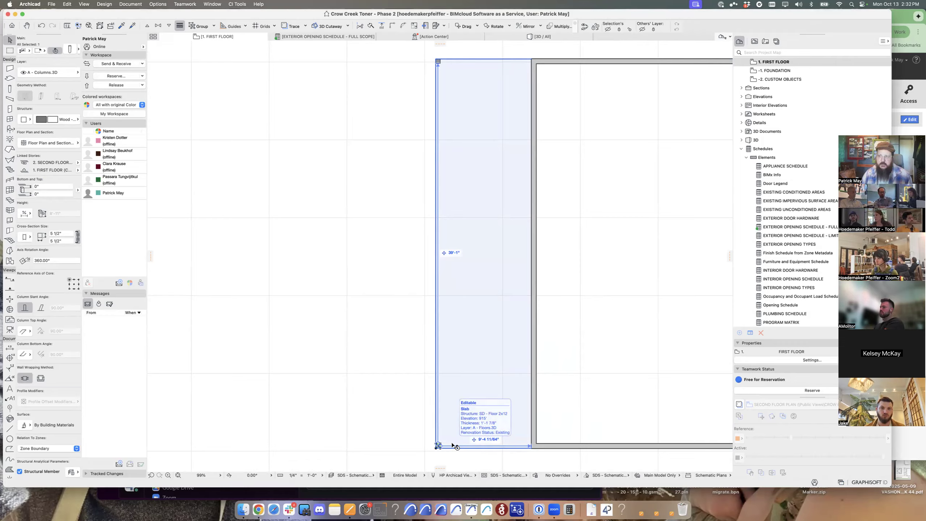
{"action": "key", "text": "Escape"}
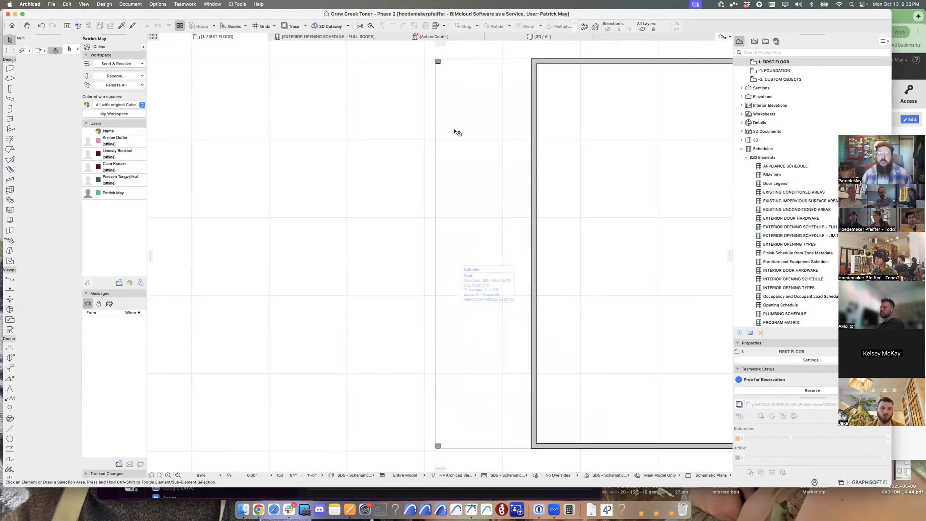
{"action": "left_click", "coordinate": [439, 62]}
{"action": "scroll", "coordinate": [471, 150], "scroll_direction": "left", "scroll_amount": 5}
{"action": "scroll", "coordinate": [471, 149], "scroll_direction": "up", "scroll_amount": 3}
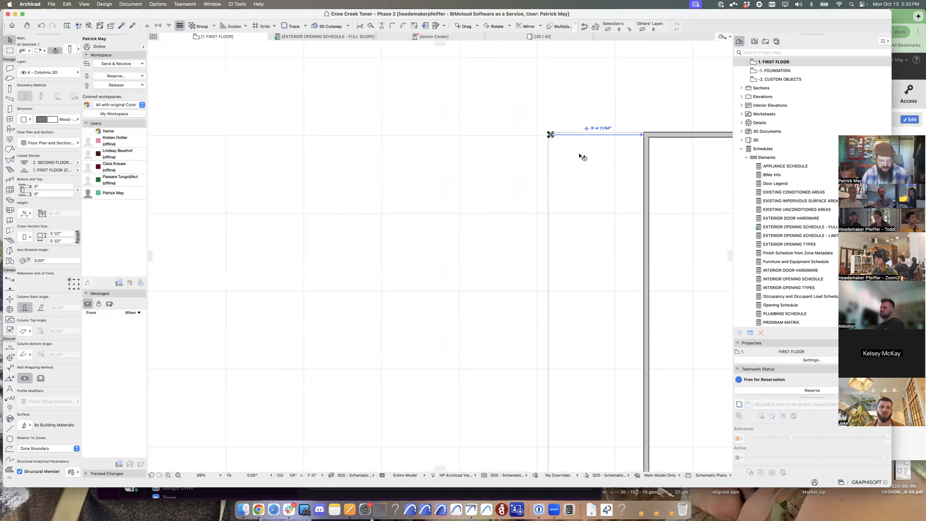
{"action": "key", "text": "super+d"}
{"action": "left_click", "coordinate": [583, 157]}
{"action": "left_click", "coordinate": [516, 157]}
{"action": "key", "text": "super+z"}
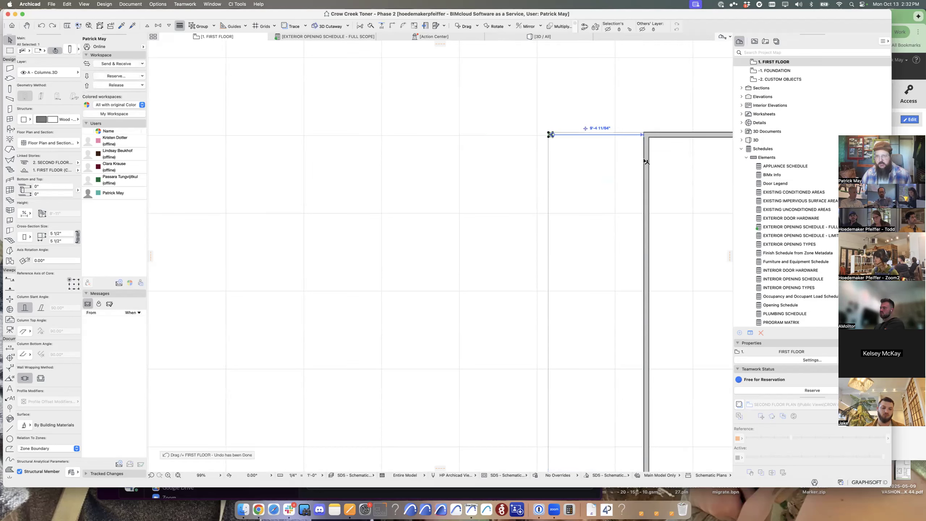
{"action": "key", "text": "super+d"}
{"action": "left_click", "coordinate": [622, 180]}
{"action": "key", "text": "Escape"}
{"action": "key", "text": "Escape"}
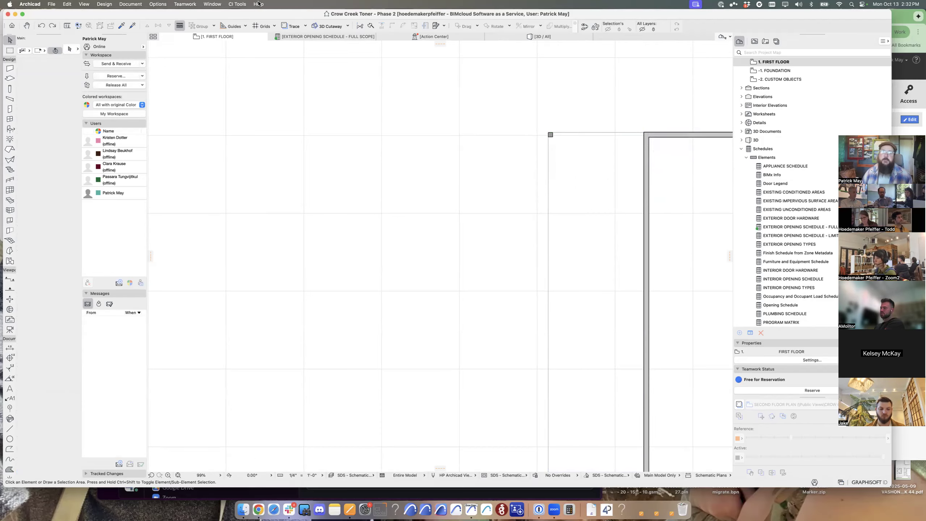
- Examine the Move commands for elements, including the drag, rotate, mirror and multiply copy options
{"action": "left_click", "coordinate": [66, 5]}
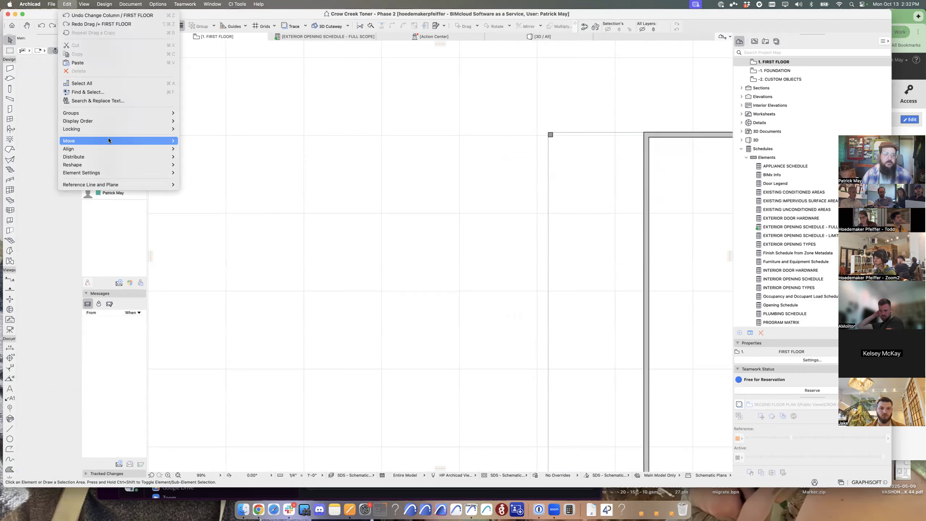
{"action": "mouse_move", "coordinate": [108, 140]}
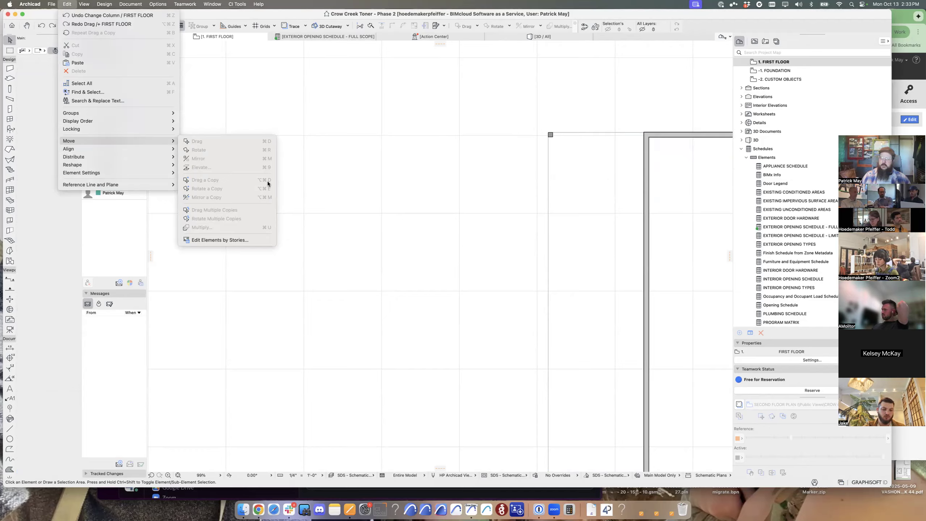
{"action": "left_click", "coordinate": [218, 76]}
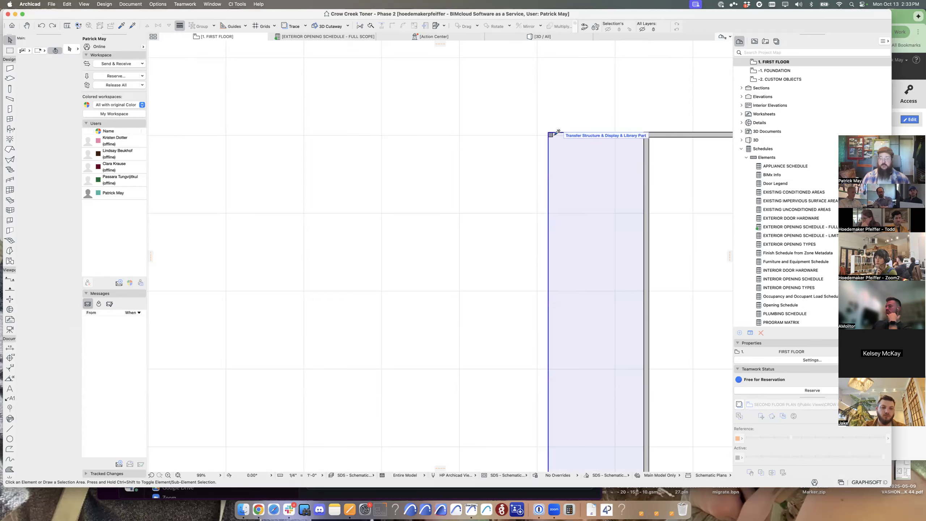
{"action": "middle_click_drag", "start_coordinate": [580, 124], "coordinate": [502, 111]}
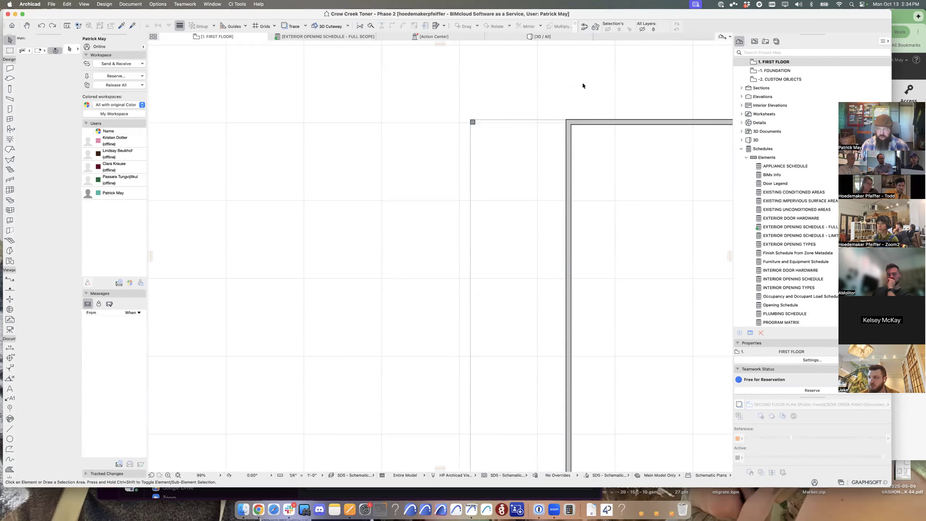
{"action": "left_click_drag", "start_coordinate": [573, 11], "coordinate": [588, 10]}
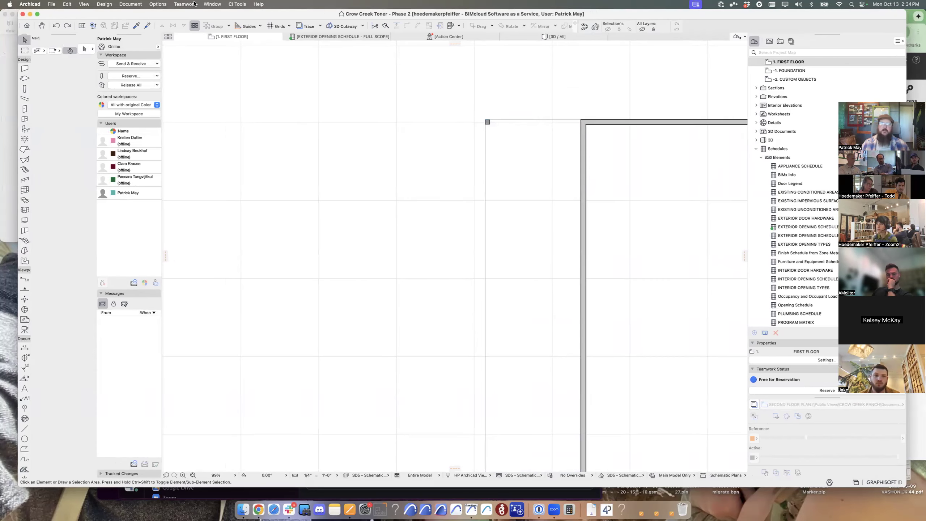
{"action": "left_click", "coordinate": [67, 5]}
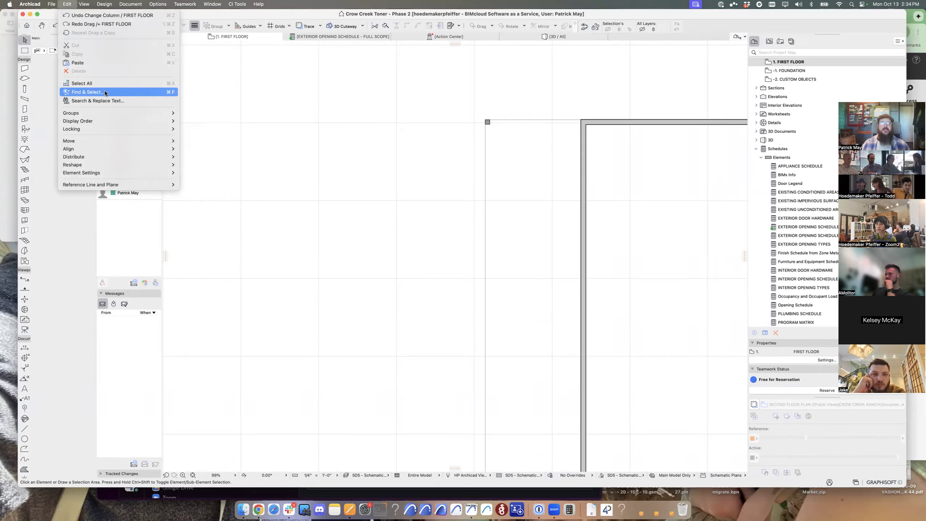
{"action": "mouse_move", "coordinate": [132, 141]}
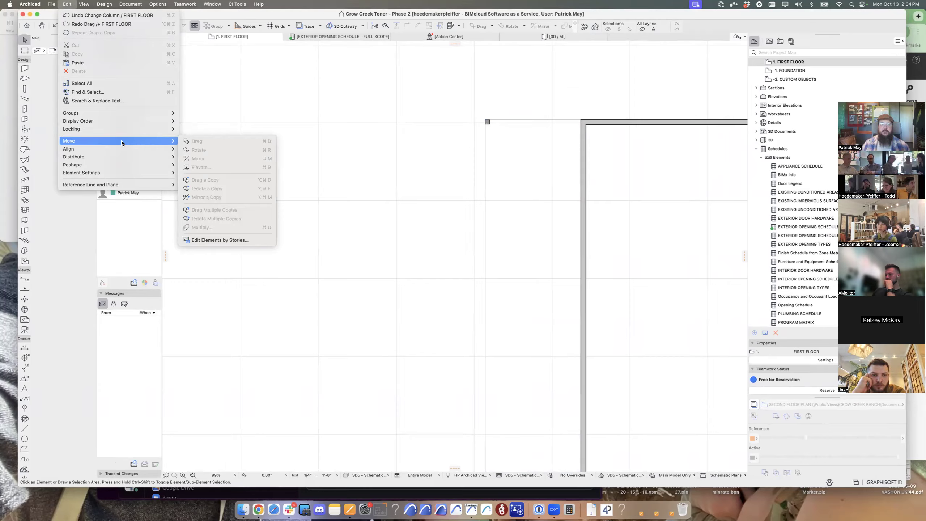
{"action": "mouse_move", "coordinate": [96, 166]}
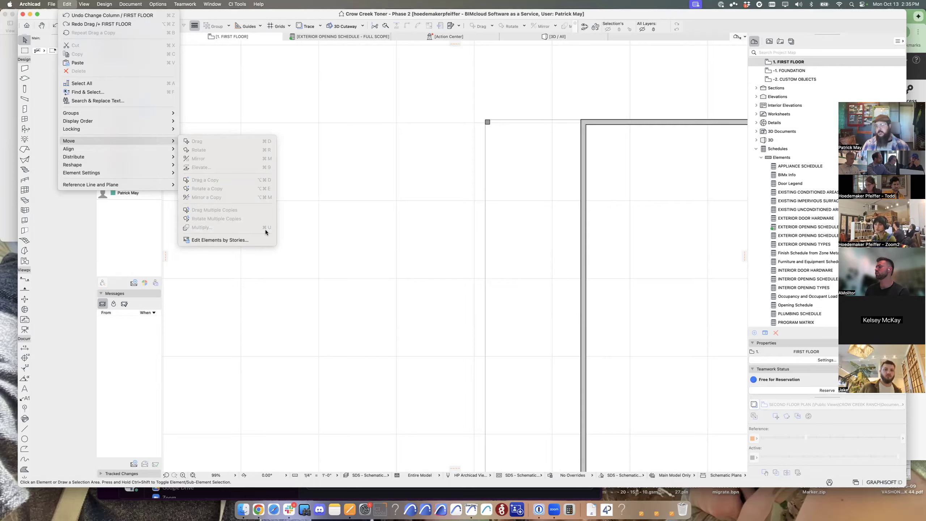
{"action": "left_click", "coordinate": [468, 133]}
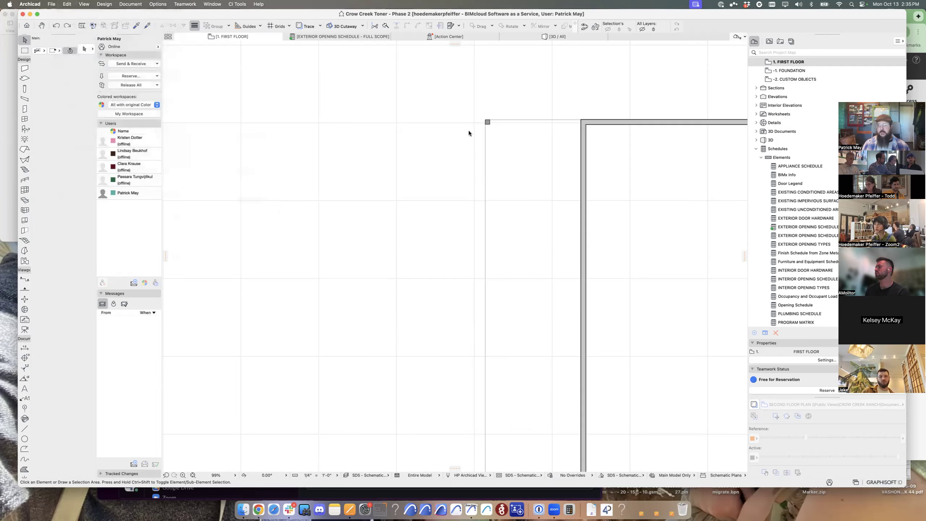
- Select the column at the slab's upper-left corner and start a Multiply by drag using Distribute with 3 copies
{"action": "left_click", "coordinate": [491, 128]}
{"action": "left_click", "coordinate": [489, 123]}
{"action": "scroll", "coordinate": [490, 121], "scroll_direction": "down", "scroll_amount": 3}
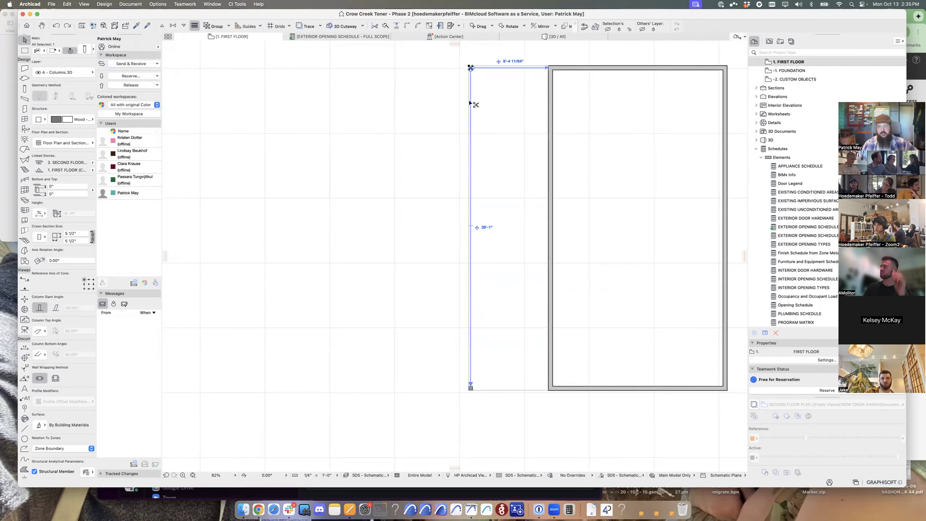
{"action": "key", "text": "super+u"}
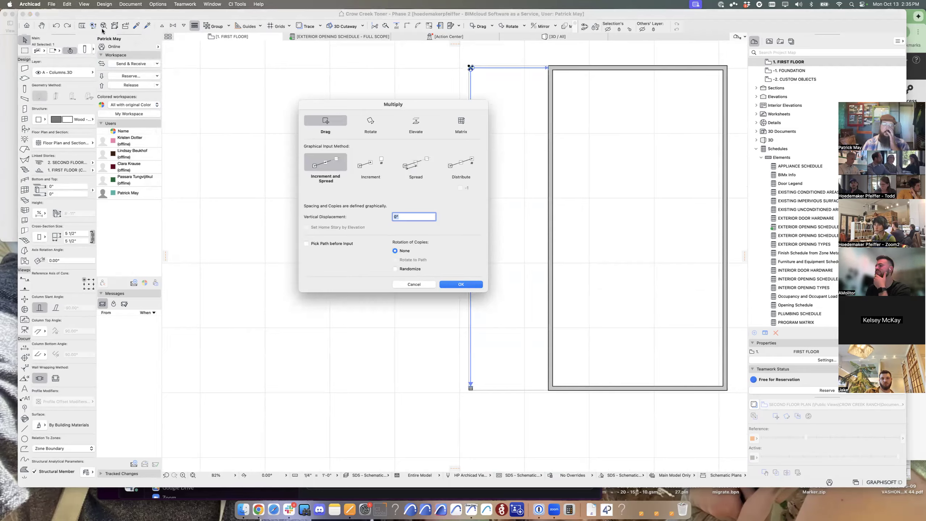
{"action": "left_click", "coordinate": [68, 5]}
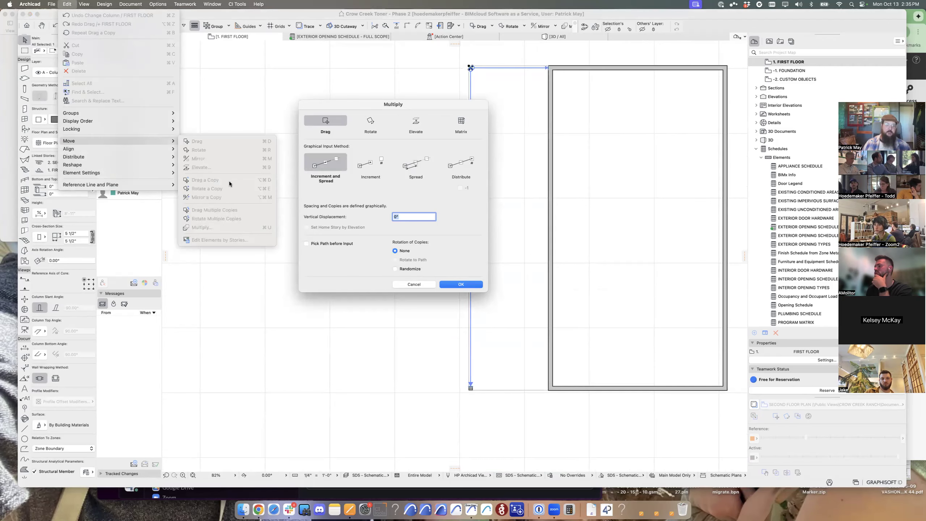
{"action": "left_click", "coordinate": [381, 206]}
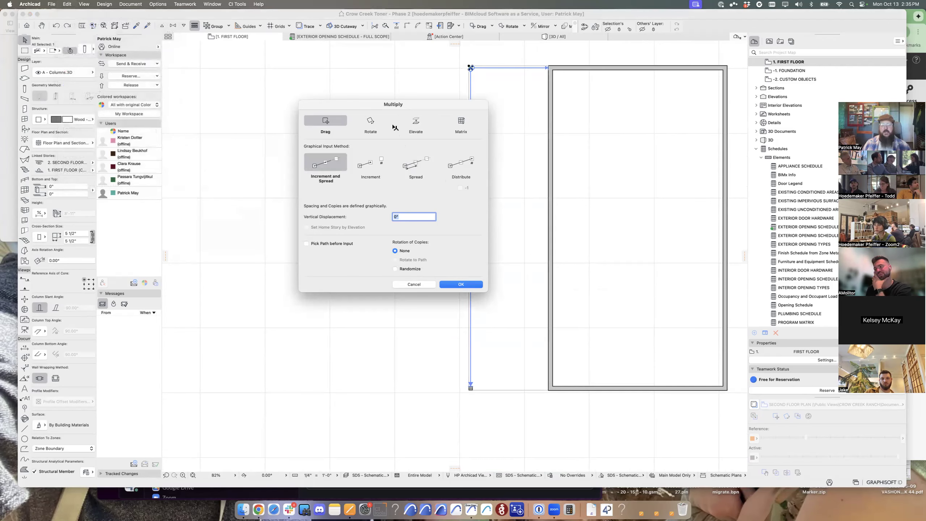
{"action": "left_click", "coordinate": [461, 163]}
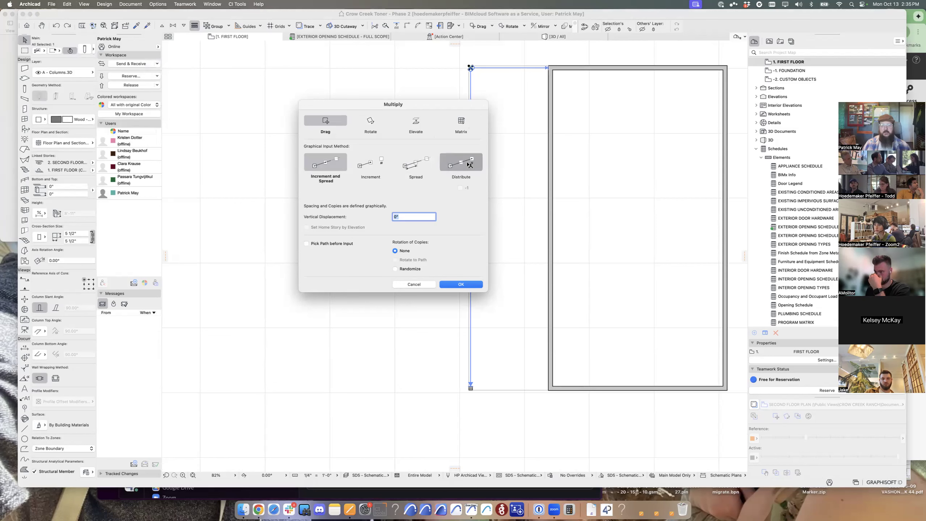
{"action": "double_click", "coordinate": [412, 208]}
{"action": "key", "text": "Tab"}
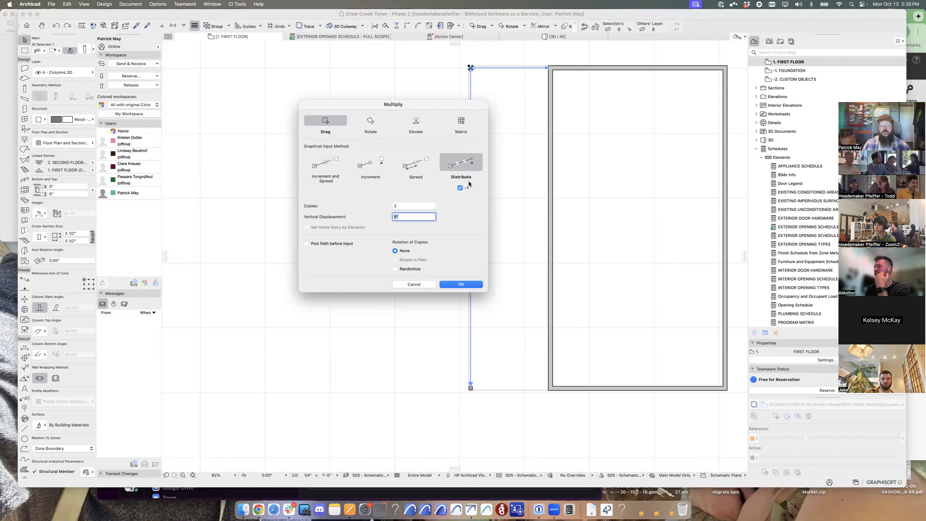
{"action": "key", "text": "Return"}
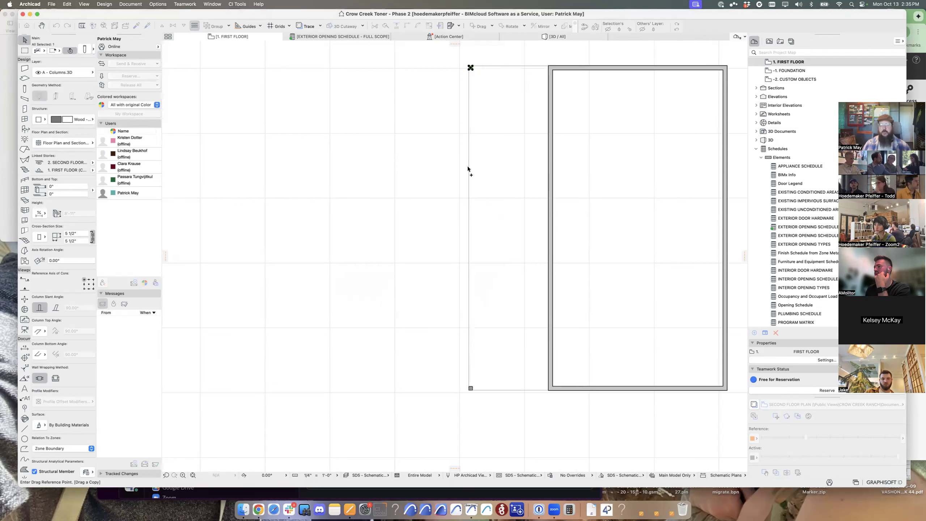
- Distribute the column copies evenly from the slab's upper-left corner column to its lower-left one, and clear the selection
{"action": "left_click", "coordinate": [471, 68]}
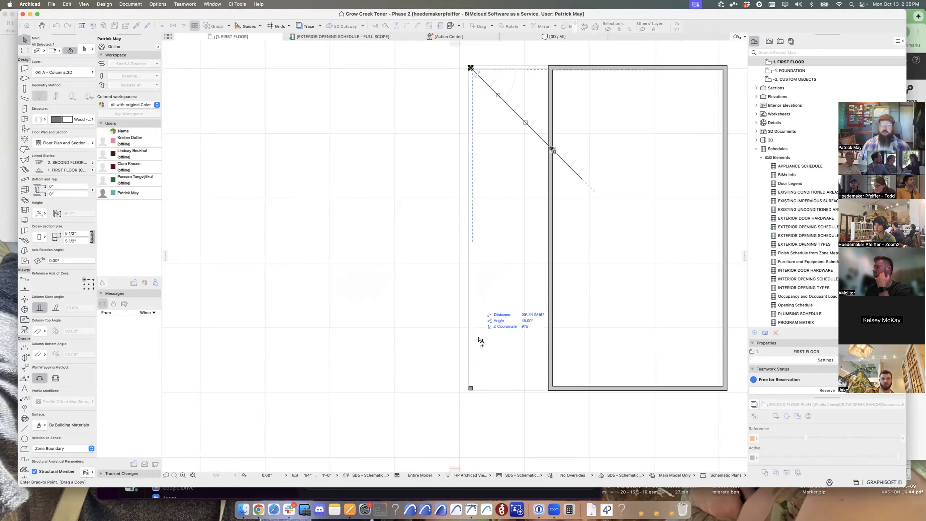
{"action": "left_click", "coordinate": [476, 388]}
{"action": "middle_click_drag", "start_coordinate": [635, 230], "coordinate": [583, 289]}
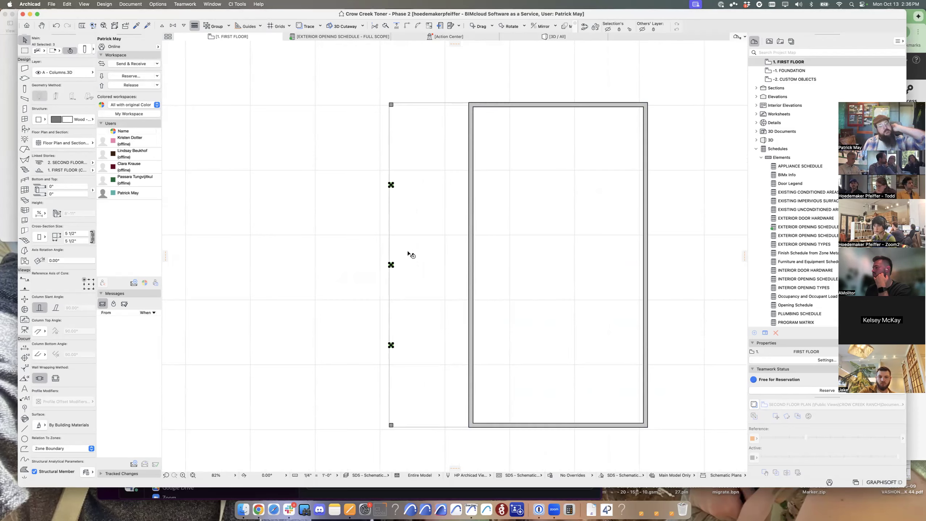
{"action": "left_click", "coordinate": [357, 245]}
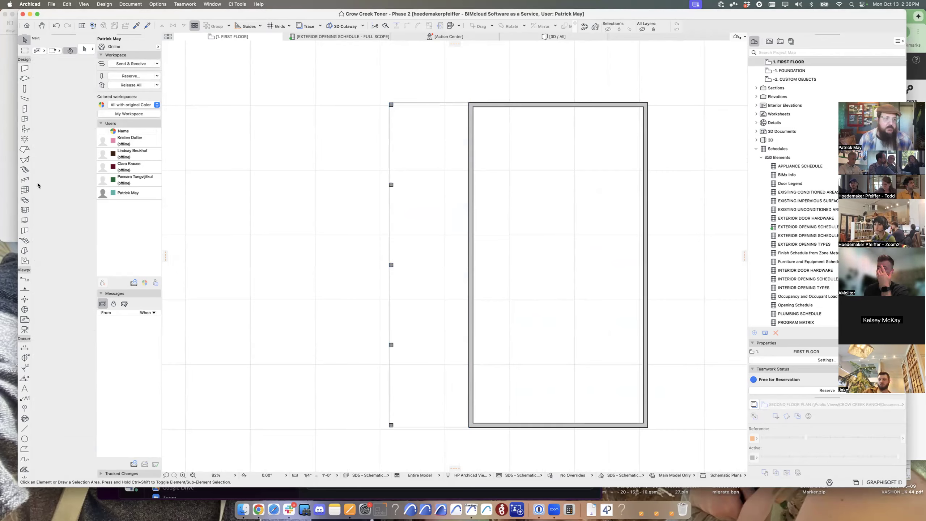
- Activate the Roof tool and set its default layer to A - Roofs.3D
{"action": "left_click", "coordinate": [24, 150]}
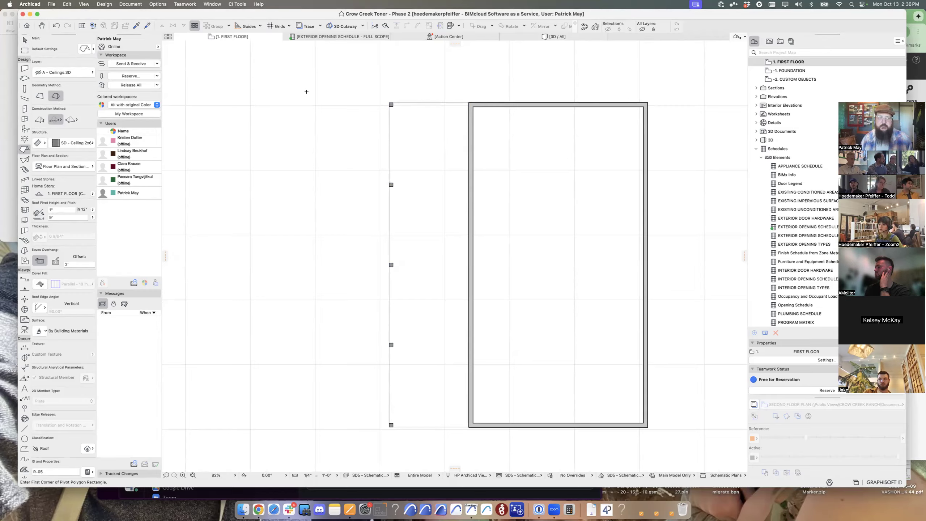
{"action": "left_click", "coordinate": [62, 76]}
{"action": "type", "text": "roof"}
{"action": "key", "text": "Return"}
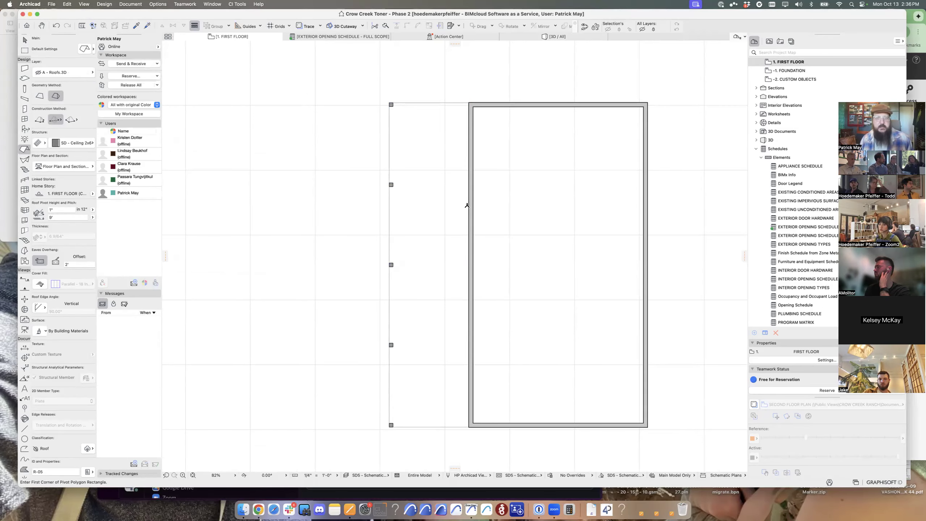
- Show the roof layer and draw a rectangular hip roof about 31'-10" by 40' from the slab's upper-left corner to the building's lower-right corner
{"action": "left_click", "coordinate": [388, 102]}
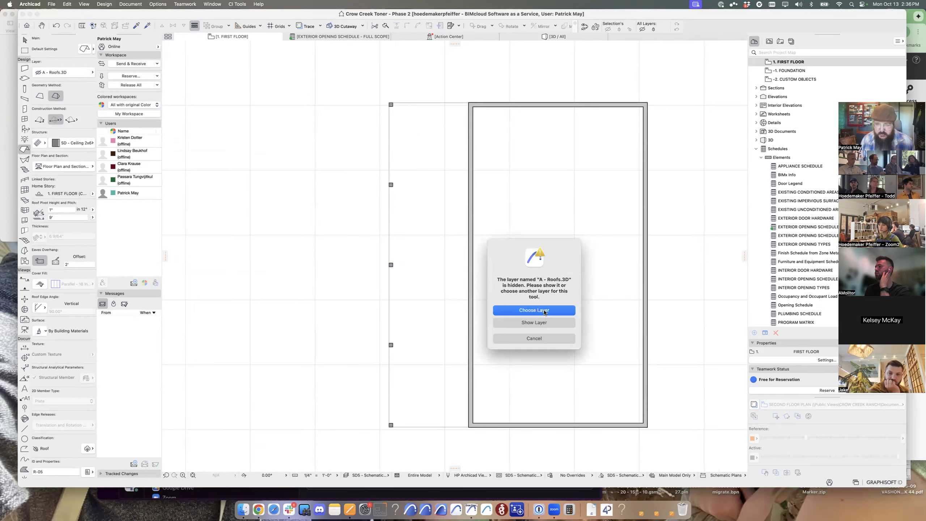
{"action": "left_click", "coordinate": [539, 323]}
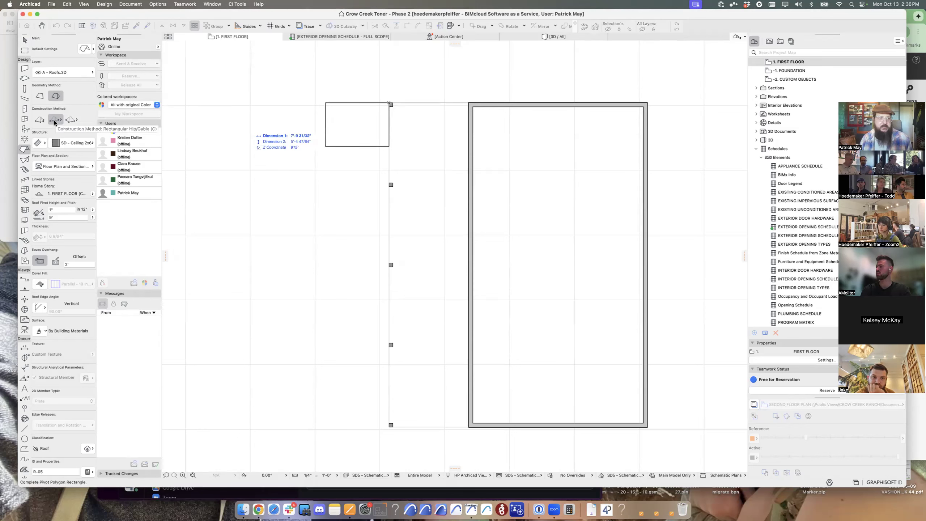
{"action": "left_click", "coordinate": [649, 424]}
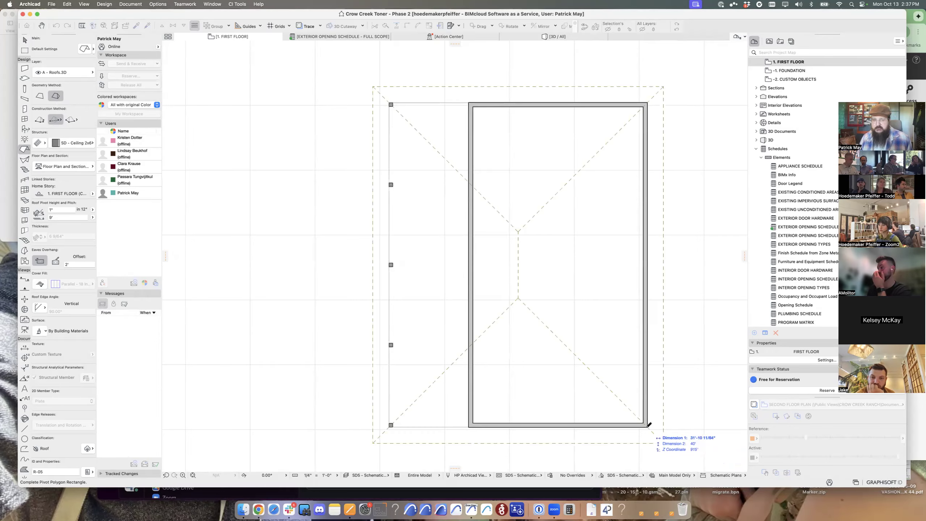
{"action": "left_click", "coordinate": [608, 378]}
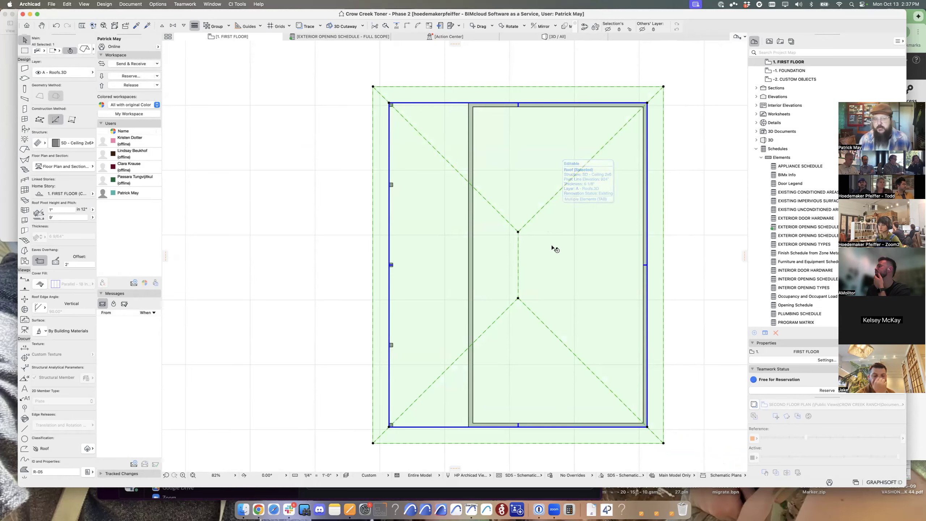
- Set the hip roof's eaves overhang offset to 4'
{"action": "scroll", "coordinate": [556, 212], "scroll_direction": "down", "scroll_amount": 3}
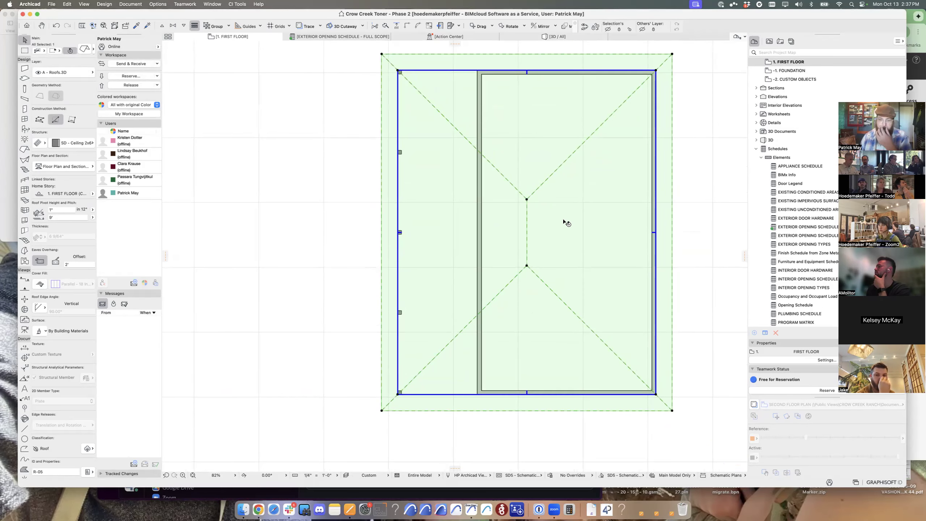
{"action": "double_click", "coordinate": [586, 326]}
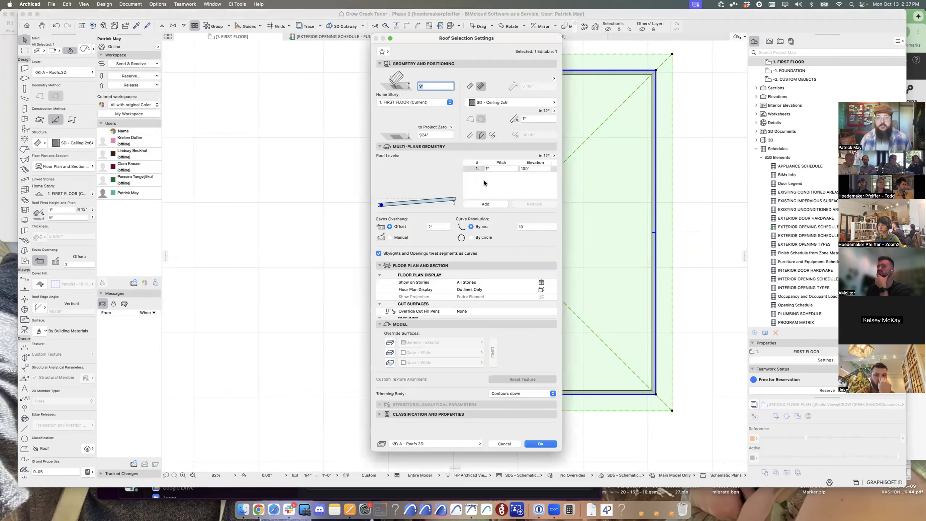
{"action": "left_click", "coordinate": [439, 227]}
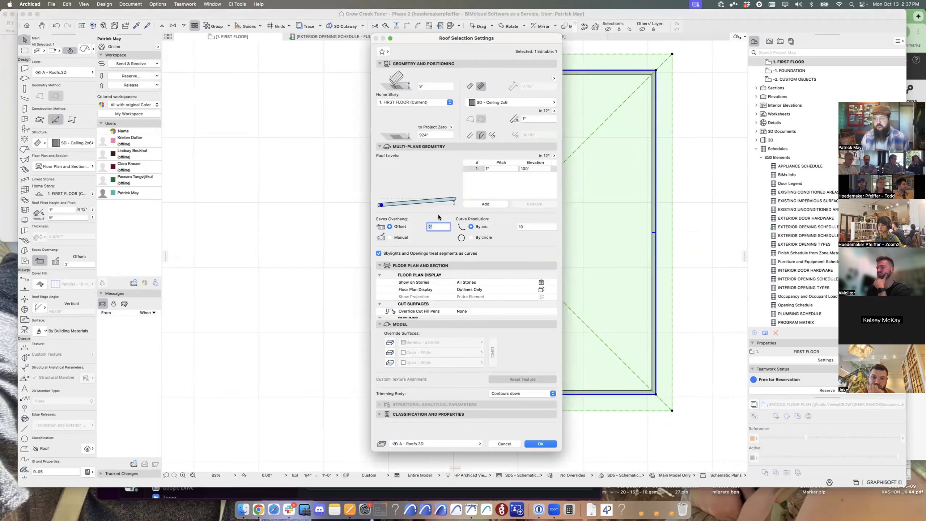
{"action": "type", "text": "4"}
{"action": "key", "text": "Tab"}
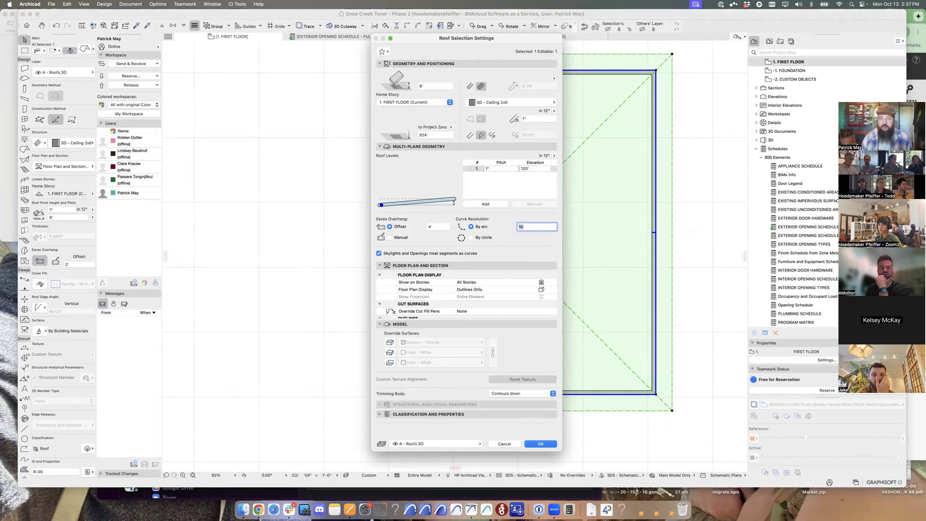
{"action": "key", "text": "Return"}
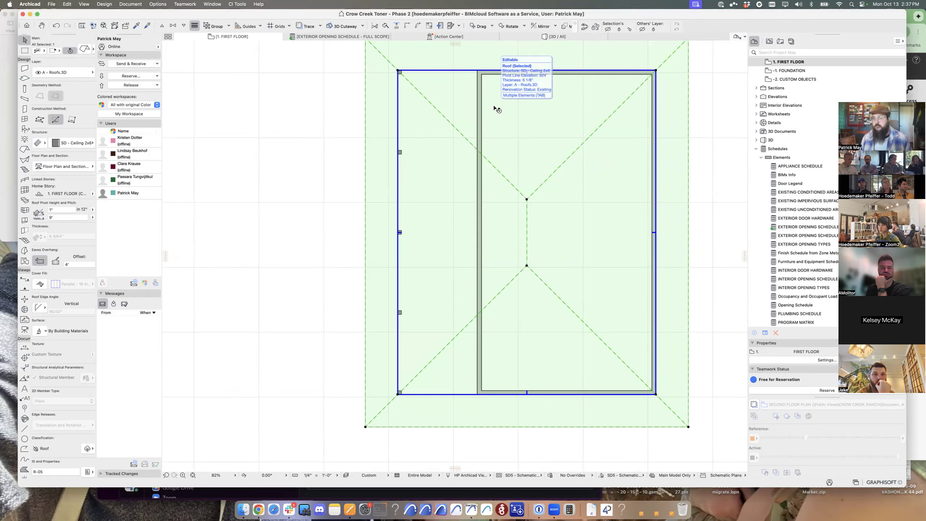
- Try offsetting and curving the roof's upper pivot edge
{"action": "scroll", "coordinate": [525, 177], "scroll_direction": "down", "scroll_amount": 1}
{"action": "mouse_move", "coordinate": [537, 179]}
{"action": "middle_mouse_down"}
{"action": "mouse_move", "coordinate": [527, 233]}
{"action": "mouse_move", "coordinate": [535, 210]}
{"action": "middle_mouse_up"}
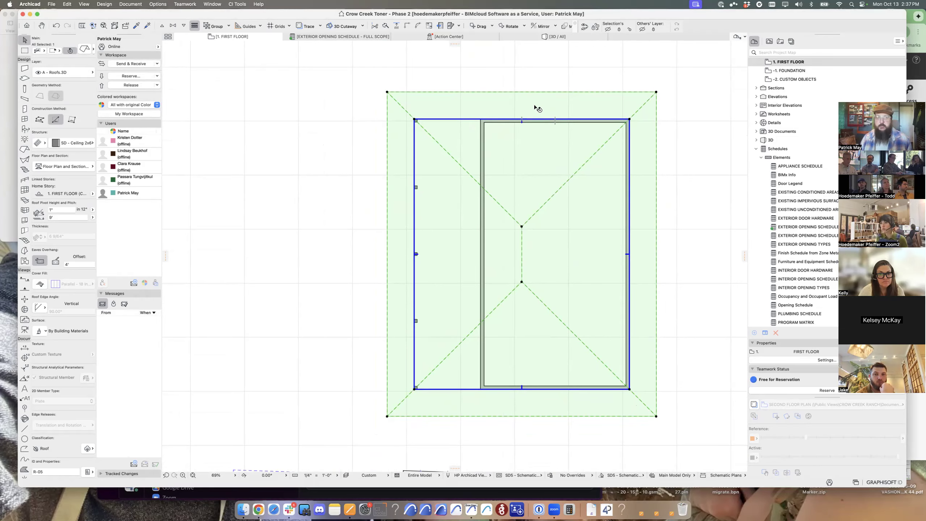
{"action": "left_click", "coordinate": [461, 119]}
{"action": "left_click_drag", "start_coordinate": [244, 296], "coordinate": [660, 189]}
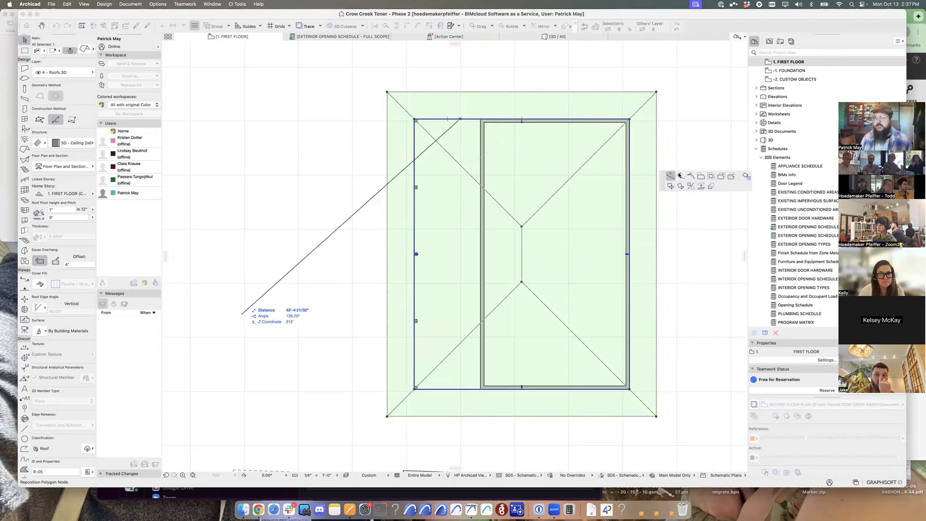
{"action": "left_click", "coordinate": [701, 175]}
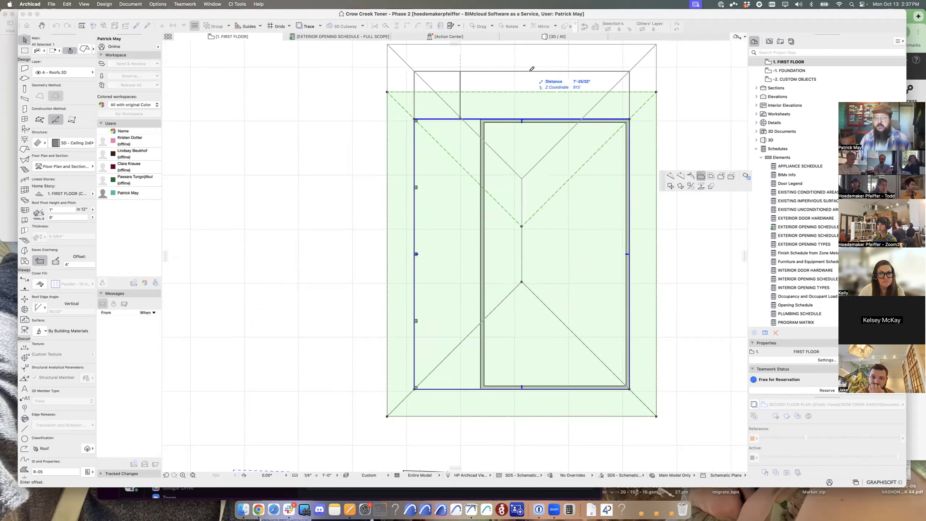
{"action": "left_click", "coordinate": [681, 176]}
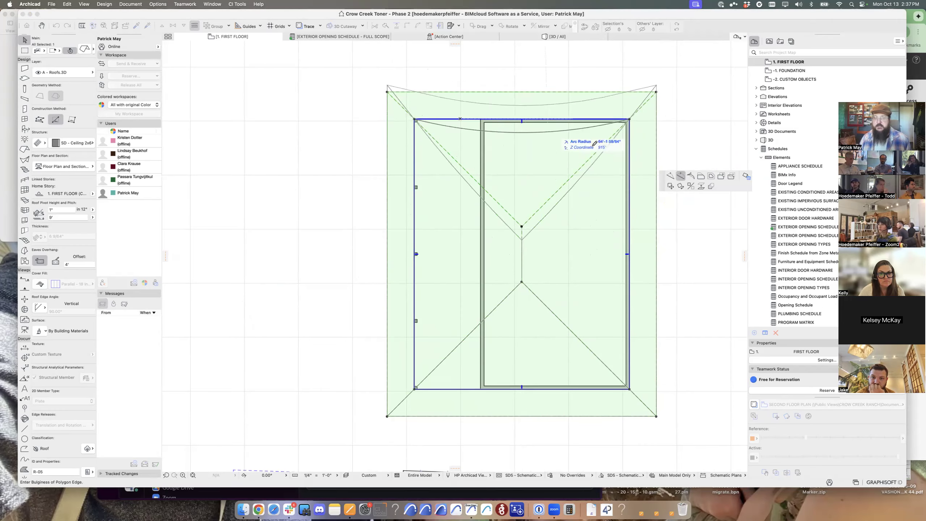
- Change the clicked roof plane on the upper short side of the building from pitched to Gable
{"action": "left_click", "coordinate": [669, 176]}
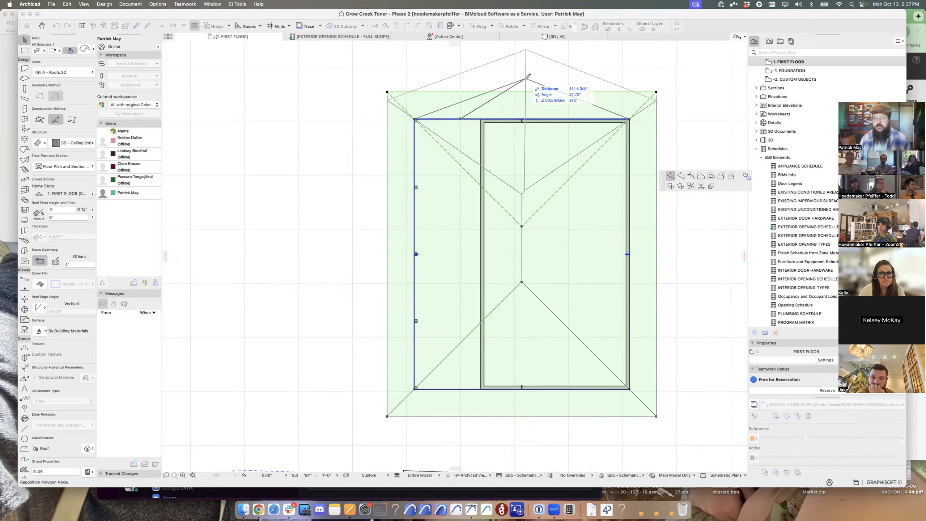
{"action": "left_click", "coordinate": [746, 176]}
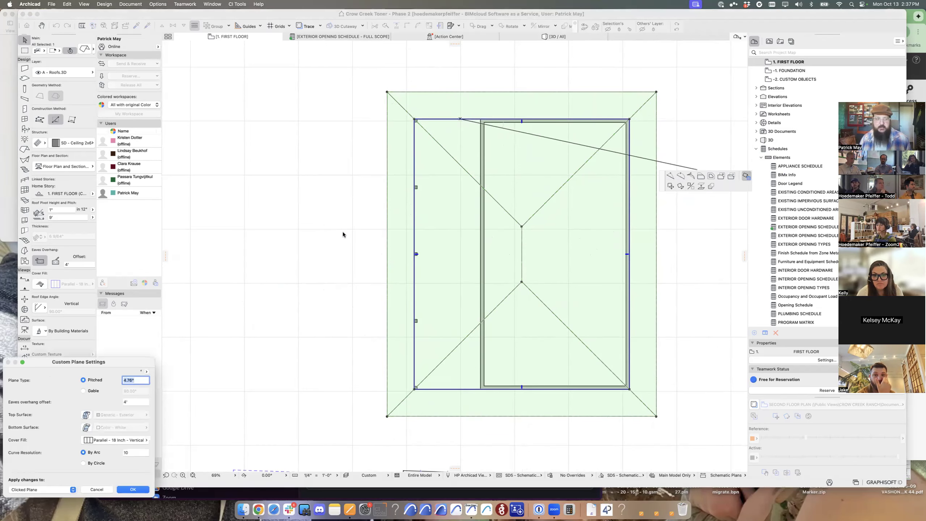
{"action": "left_click_drag", "start_coordinate": [40, 363], "coordinate": [424, 241]}
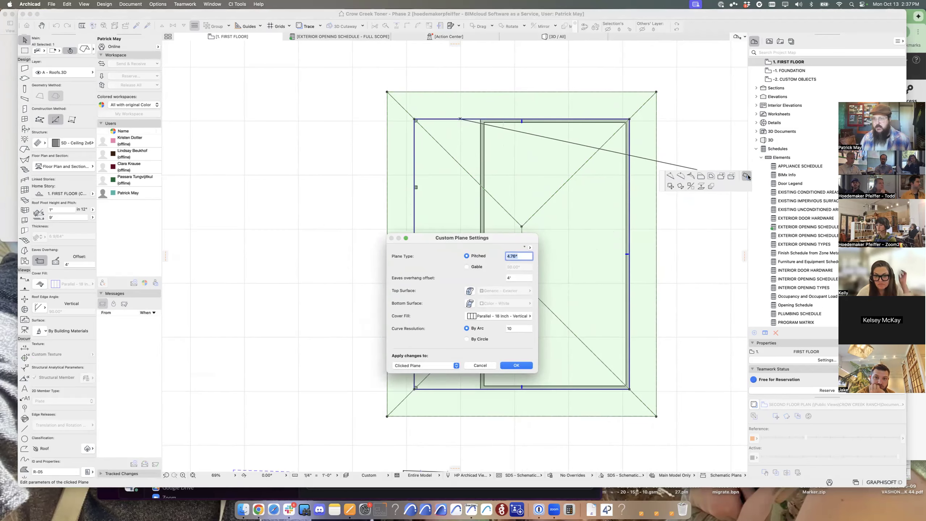
{"action": "left_click", "coordinate": [480, 265]}
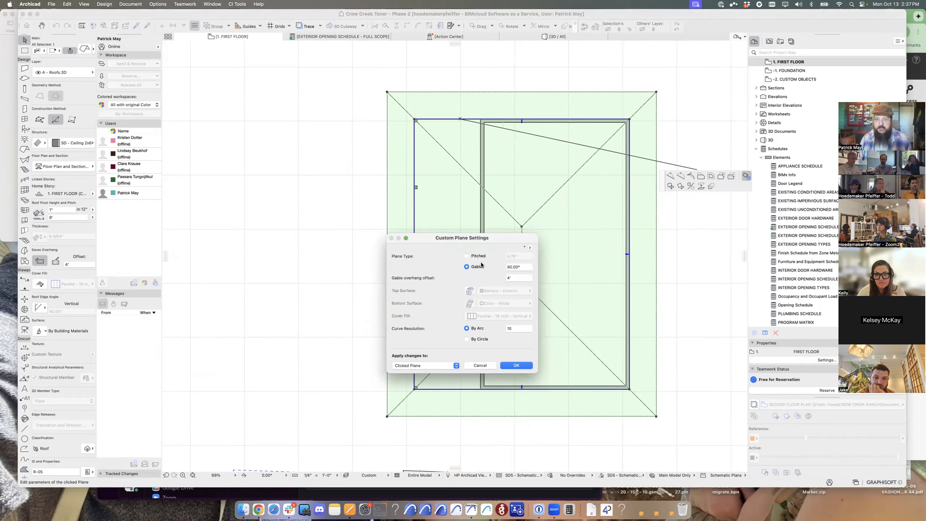
{"action": "key", "text": "Return"}
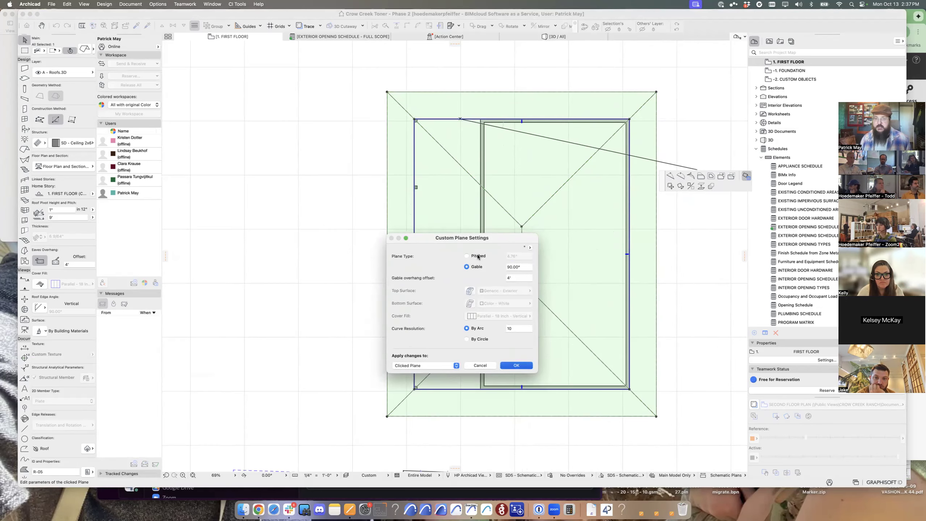
- Change the roof plane on the lower short side of the building to the Gable plane type
{"action": "scroll", "coordinate": [547, 283], "scroll_direction": "down", "scroll_amount": 5}
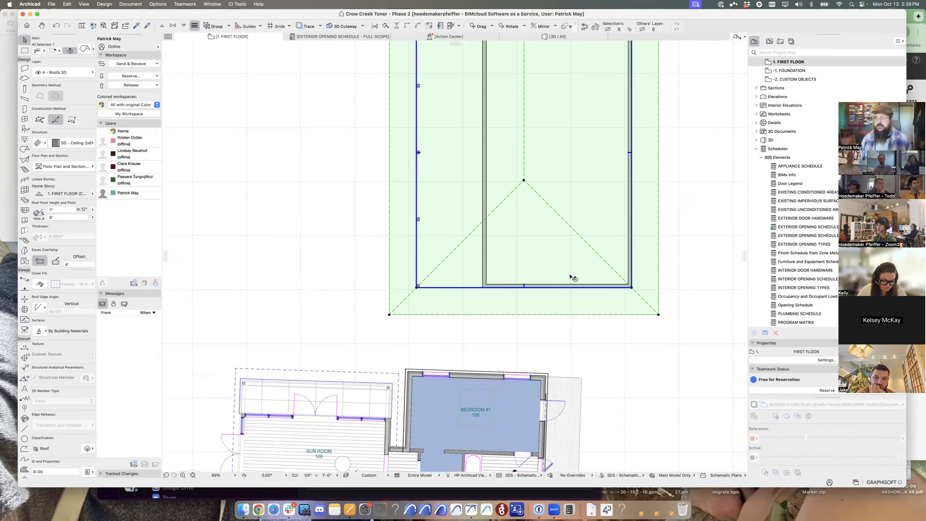
{"action": "left_click", "coordinate": [575, 286]}
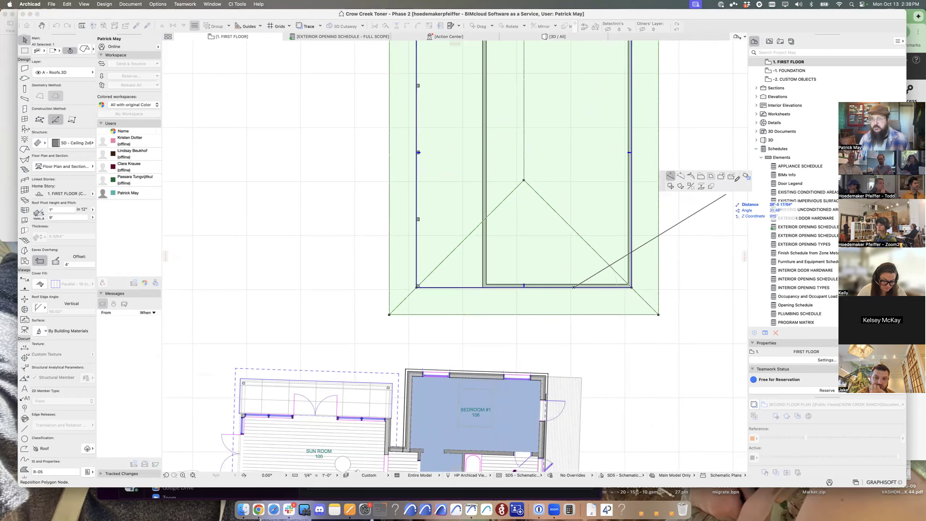
{"action": "left_click", "coordinate": [746, 176]}
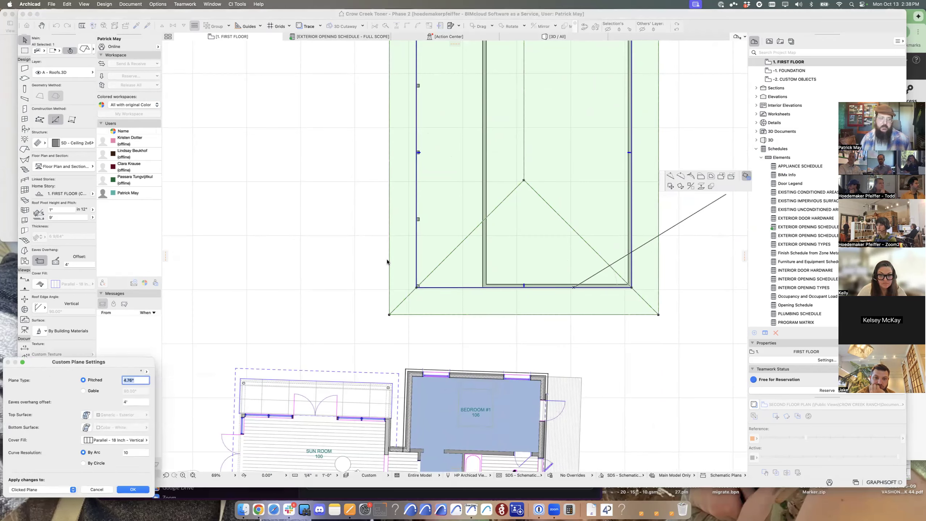
{"action": "left_click", "coordinate": [95, 390]}
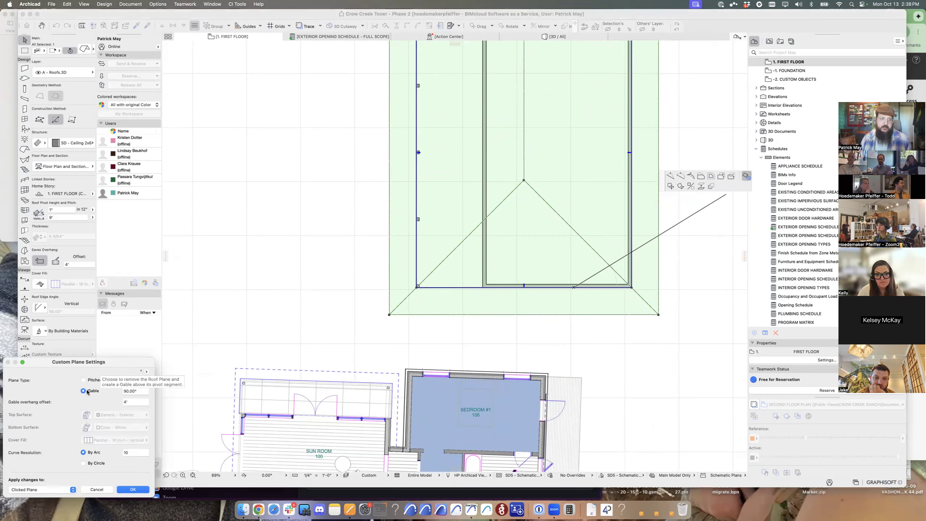
{"action": "key", "text": "Return"}
{"action": "middle_click_drag", "start_coordinate": [539, 313], "coordinate": [545, 388]}
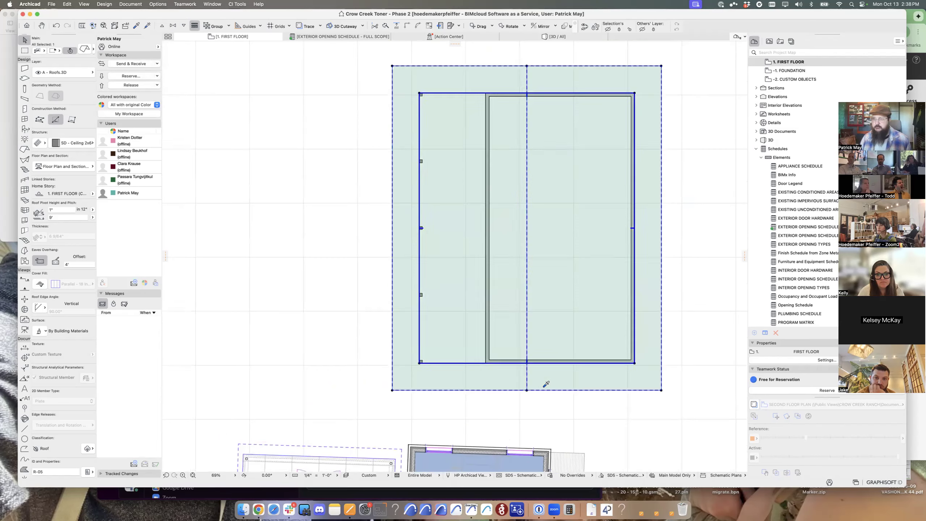
- Try to offset the roof's lower gable edge
{"action": "scroll", "coordinate": [555, 389], "scroll_direction": "down", "scroll_amount": 3}
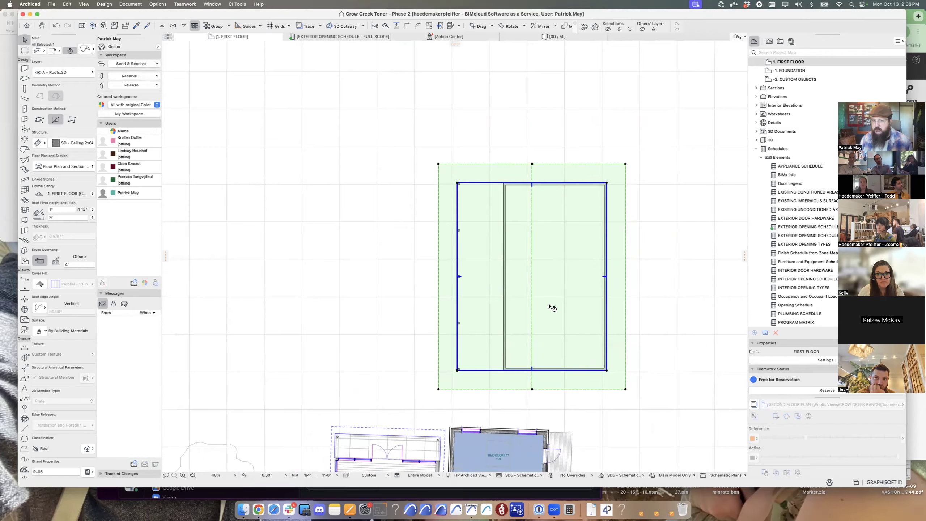
{"action": "left_click", "coordinate": [481, 371]}
{"action": "left_click", "coordinate": [480, 376]}
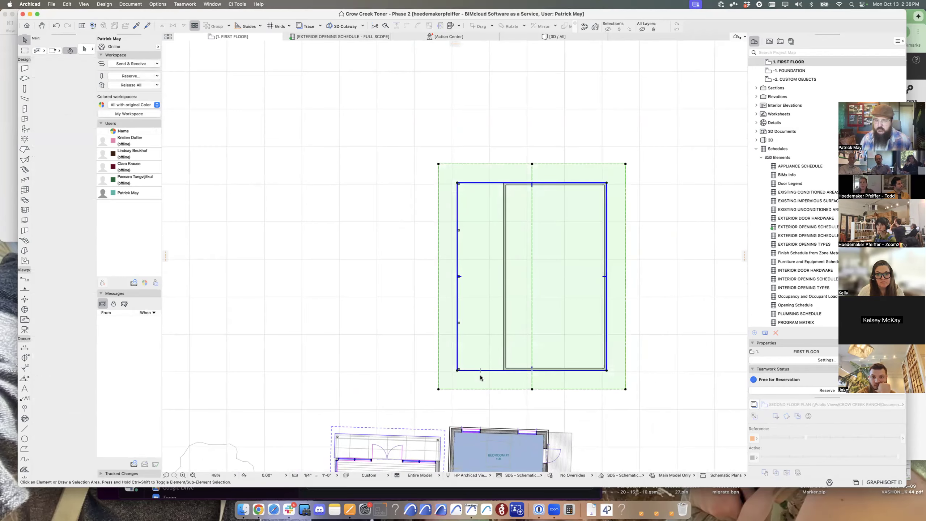
{"action": "middle_click_drag", "start_coordinate": [489, 360], "coordinate": [429, 269]}
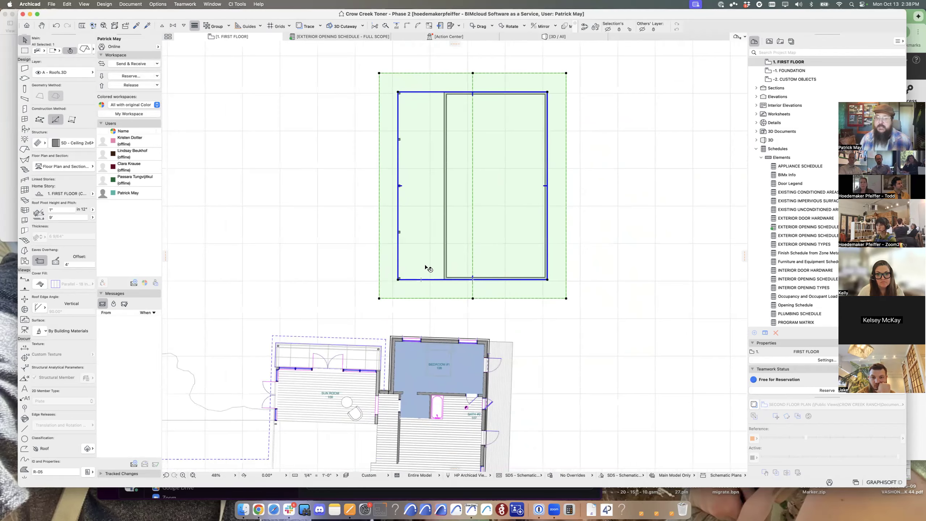
{"action": "left_click", "coordinate": [434, 298]}
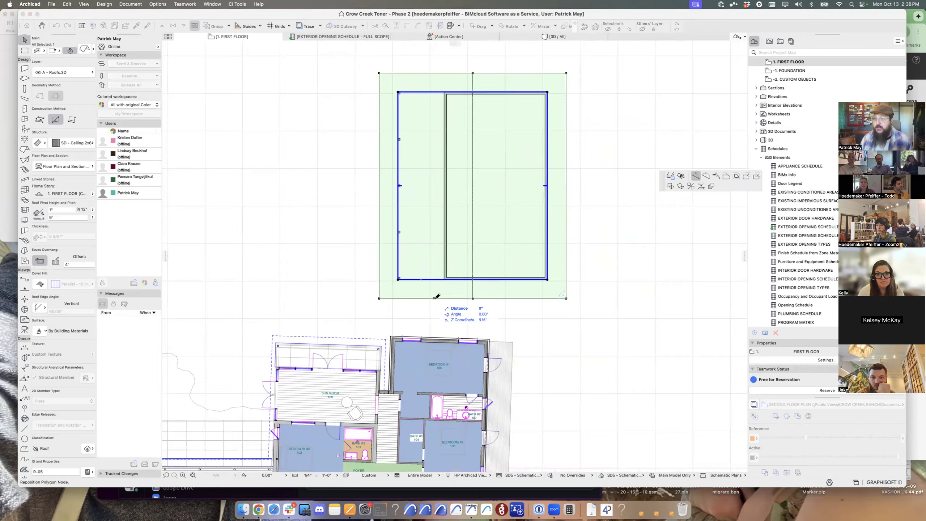
{"action": "left_click", "coordinate": [681, 176]}
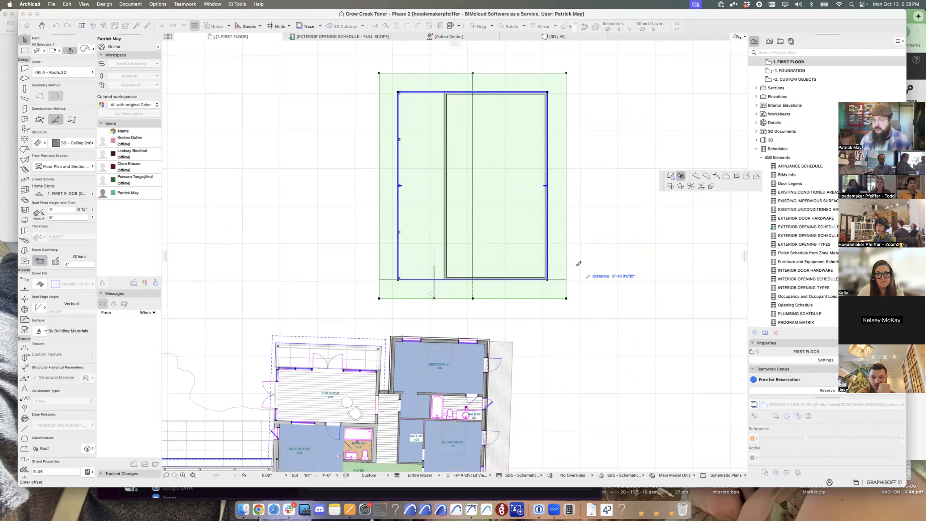
{"action": "left_click", "coordinate": [497, 299]}
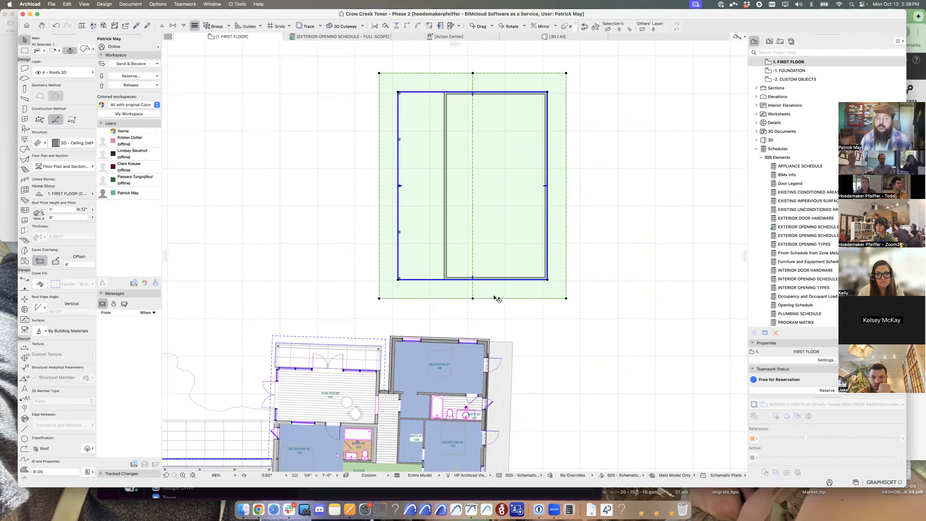
- Stretch the ridge end outward beyond the lower gable edge to form a point, and undo the stretch
{"action": "left_click", "coordinate": [472, 299]}
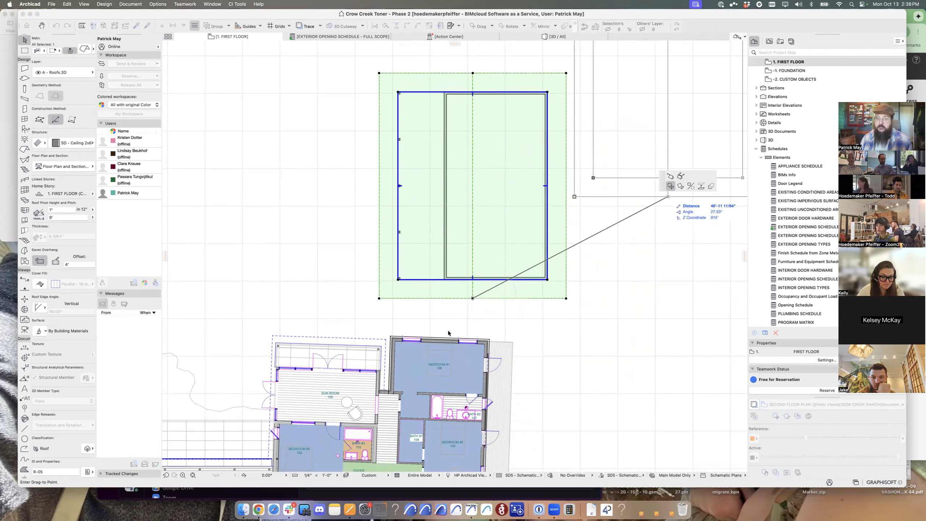
{"action": "left_click", "coordinate": [673, 177]}
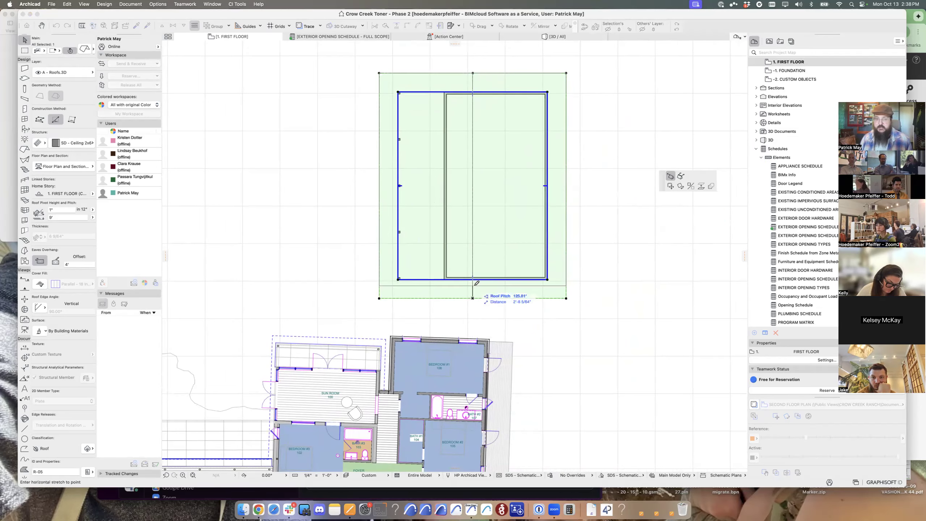
{"action": "left_click", "coordinate": [474, 317]}
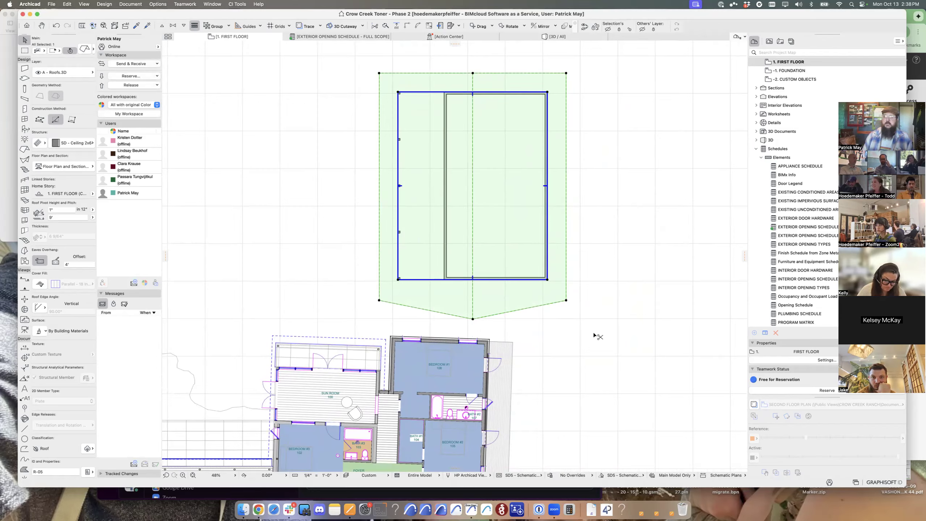
{"action": "key", "text": "super+z"}
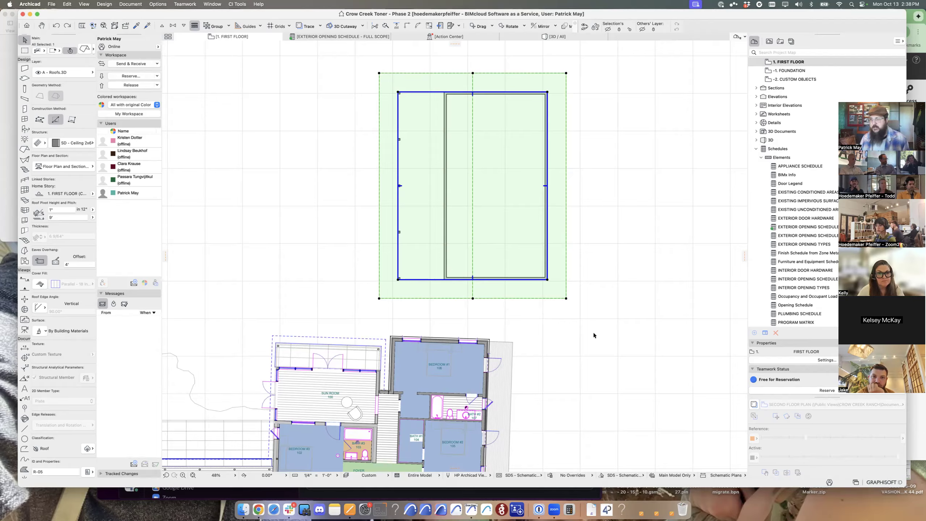
- Add a second level to the selected roof's multi-plane geometry and set its pitch to 3" in 12"
{"action": "key", "text": "super+t"}
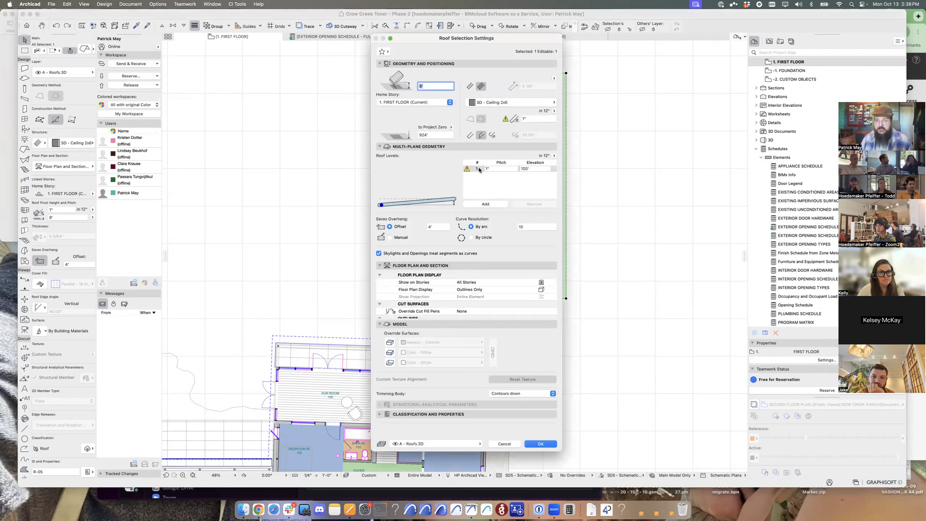
{"action": "left_click", "coordinate": [498, 205]}
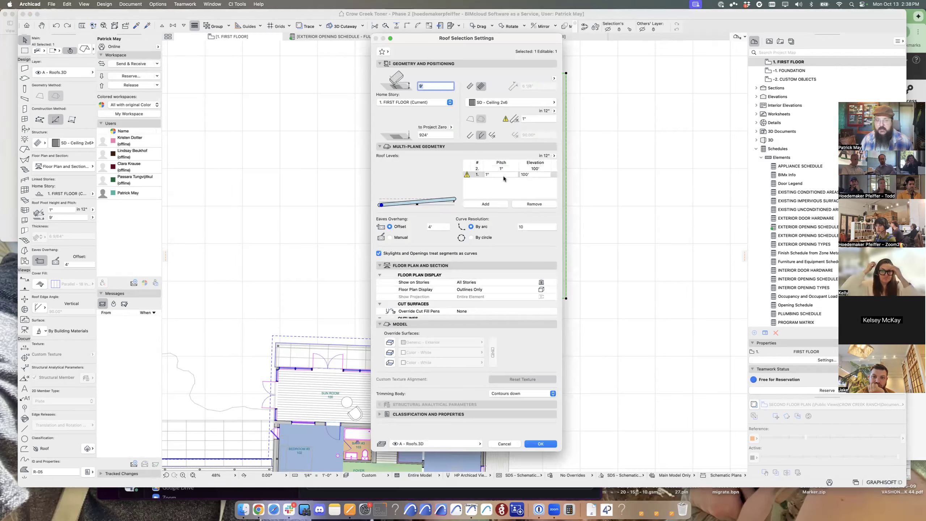
{"action": "left_click", "coordinate": [509, 174]}
{"action": "left_click", "coordinate": [506, 169]}
{"action": "type", "text": "3"}
{"action": "key", "text": "Return"}
{"action": "key", "text": "Return"}
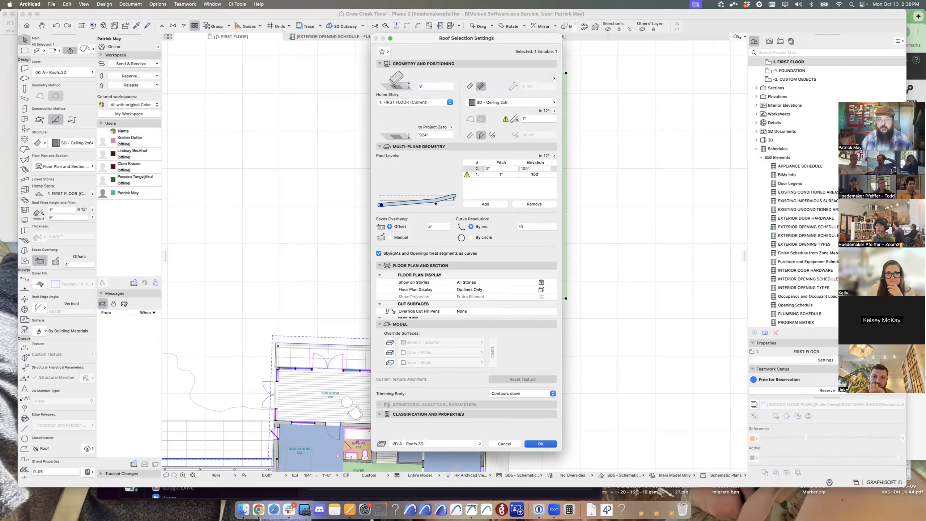
{"action": "scroll", "coordinate": [432, 125], "scroll_direction": "up", "scroll_amount": 3}
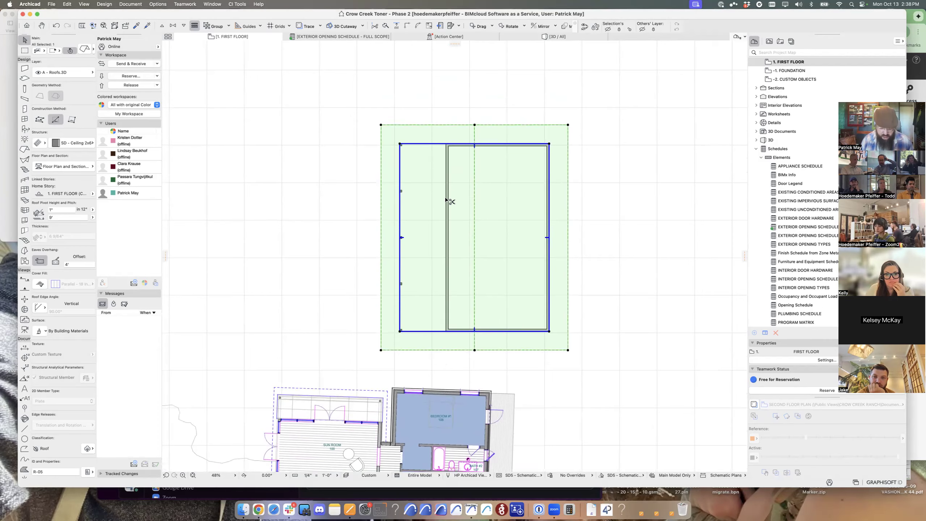
- Set the roof level elevations to 0" for level 1 and 2' for level 2
{"action": "double_click", "coordinate": [446, 200]}
{"action": "left_click", "coordinate": [539, 175]}
{"action": "type", "text": "00'"}
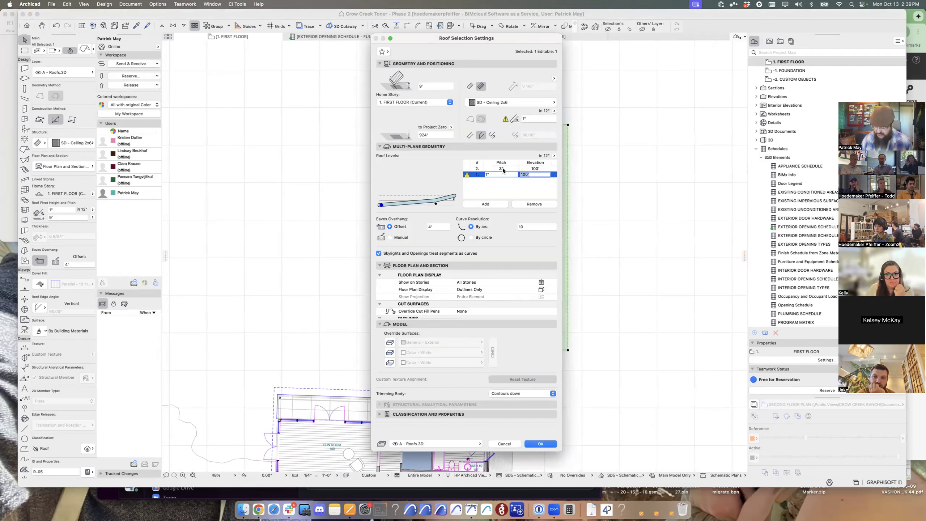
{"action": "key", "text": "Return"}
{"action": "left_click", "coordinate": [537, 168]}
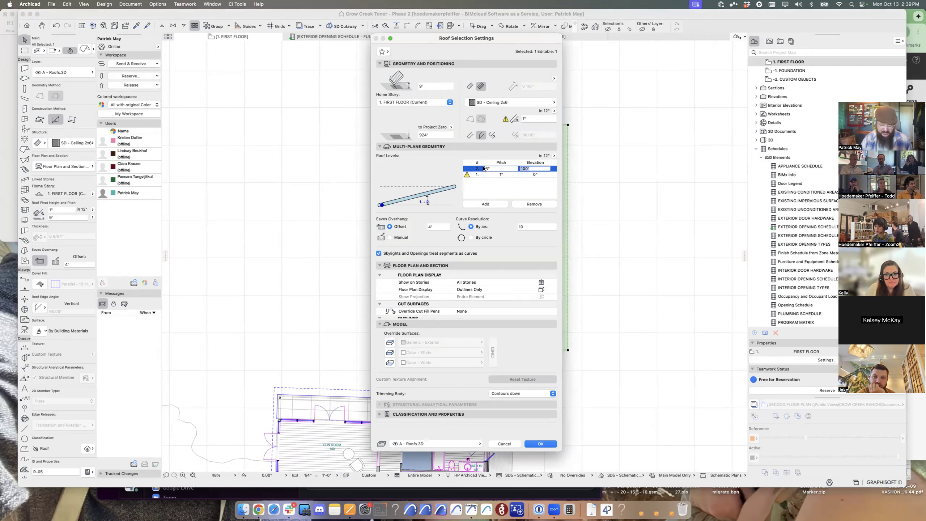
{"action": "type", "text": "2"}
{"action": "key", "text": "Return"}
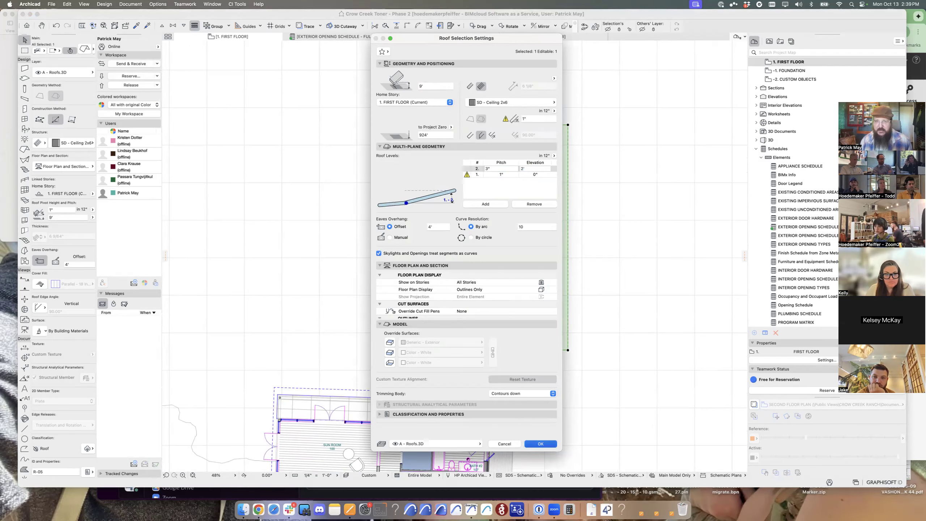
{"action": "key", "text": "Return"}
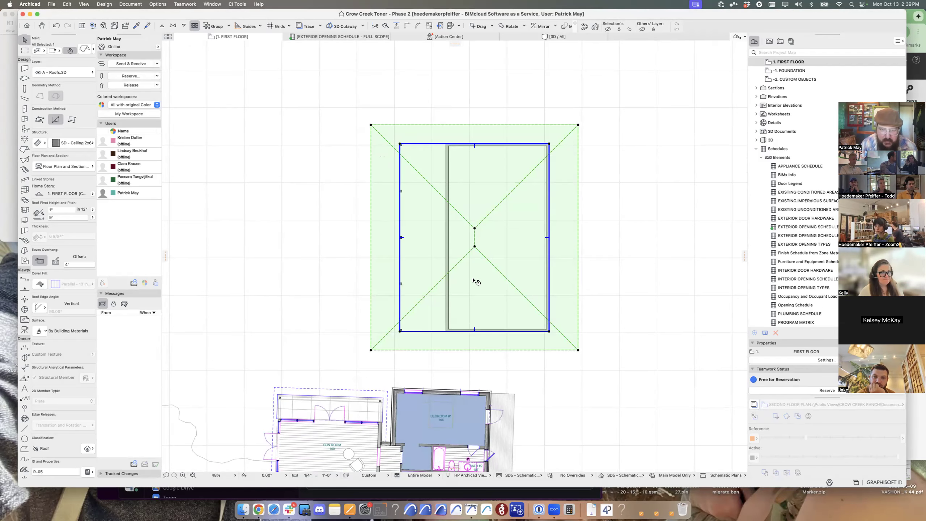
{"action": "left_click", "coordinate": [579, 322]}
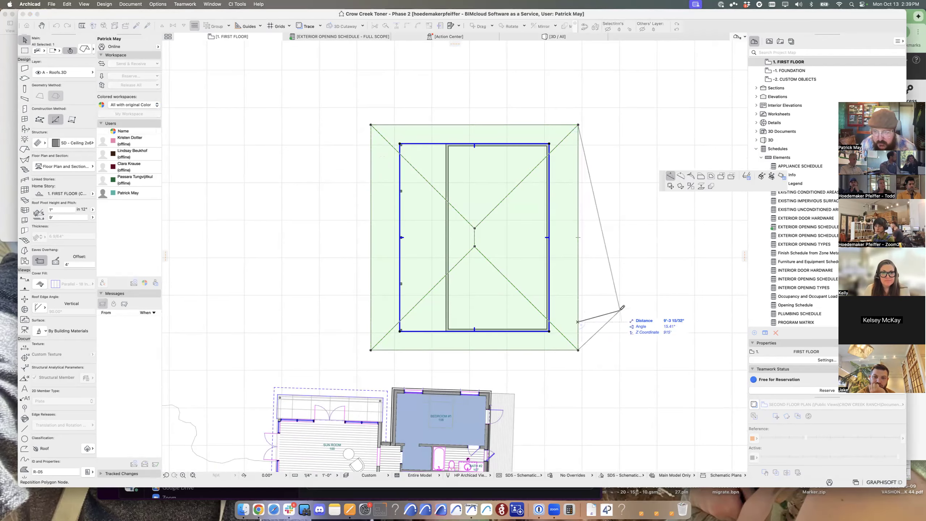
{"action": "key", "text": "Escape"}
{"action": "scroll", "coordinate": [546, 236], "scroll_direction": "down", "scroll_amount": 10}
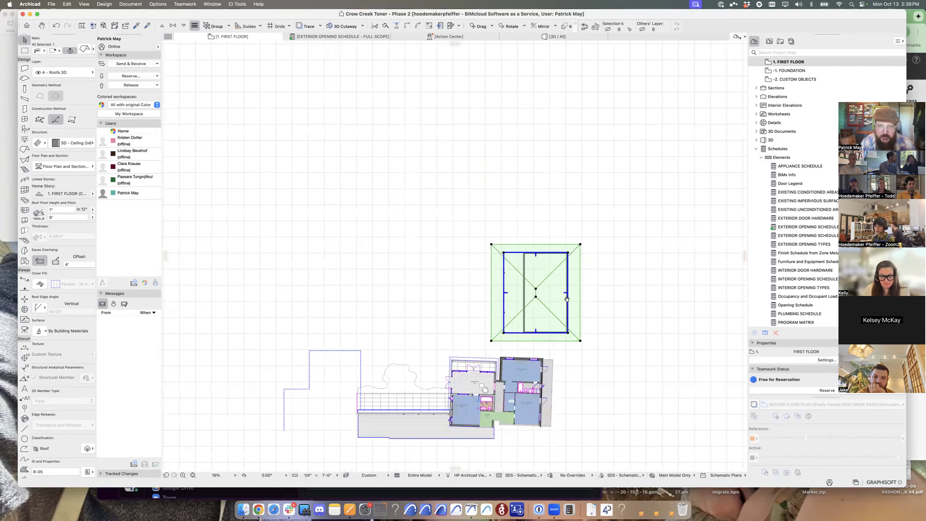
{"action": "scroll", "coordinate": [567, 295], "scroll_direction": "up", "scroll_amount": 10}
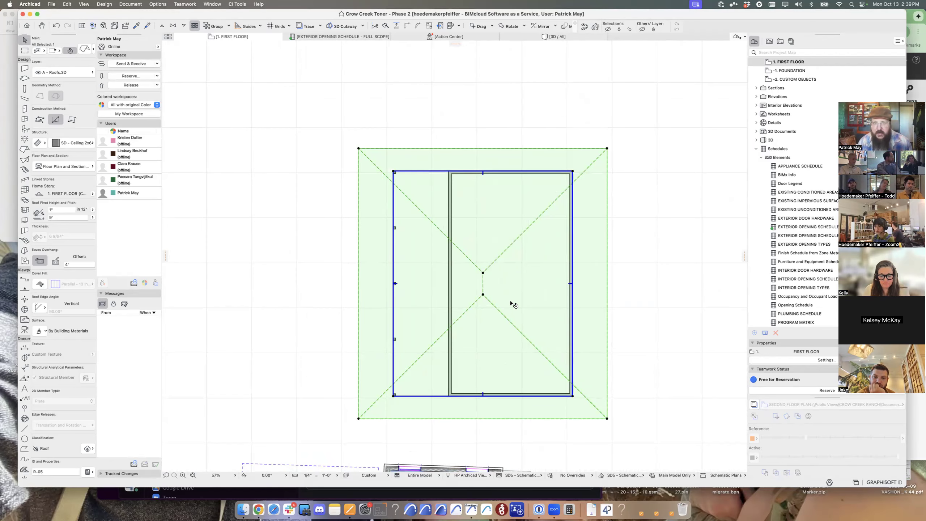
- Check the roof's level geometry and its elevation relative to project zero in the roof selection settings
{"action": "key", "text": "super+t"}
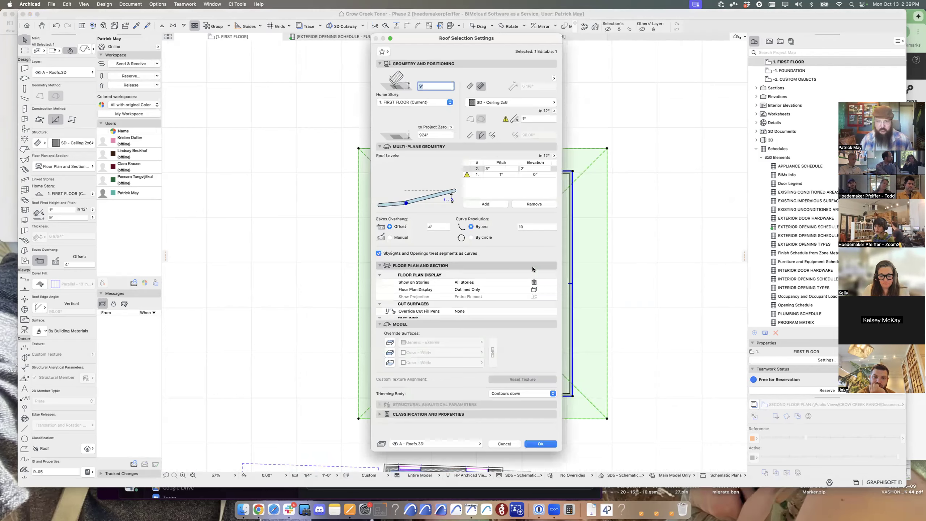
{"action": "left_click_drag", "start_coordinate": [441, 135], "coordinate": [414, 135]}
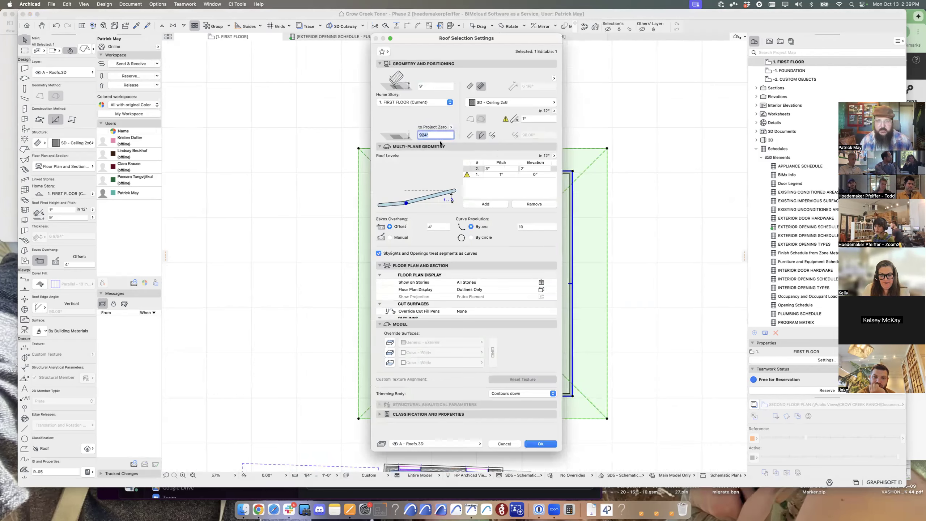
{"action": "key", "text": "Escape"}
- Clear the selection of the roof and the surrounding building elements on the floor plan
{"action": "left_click", "coordinate": [610, 256]}
{"action": "middle_click_drag", "start_coordinate": [585, 217], "coordinate": [582, 162]}
{"action": "left_click", "coordinate": [522, 256]}
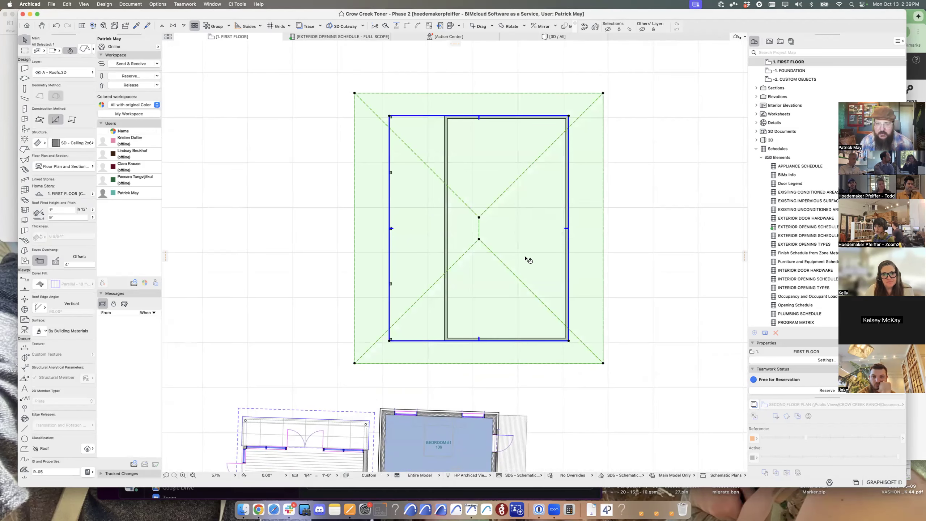
{"action": "left_click", "coordinate": [425, 339]}
{"action": "key", "text": "Escape"}
{"action": "key", "text": "Escape"}
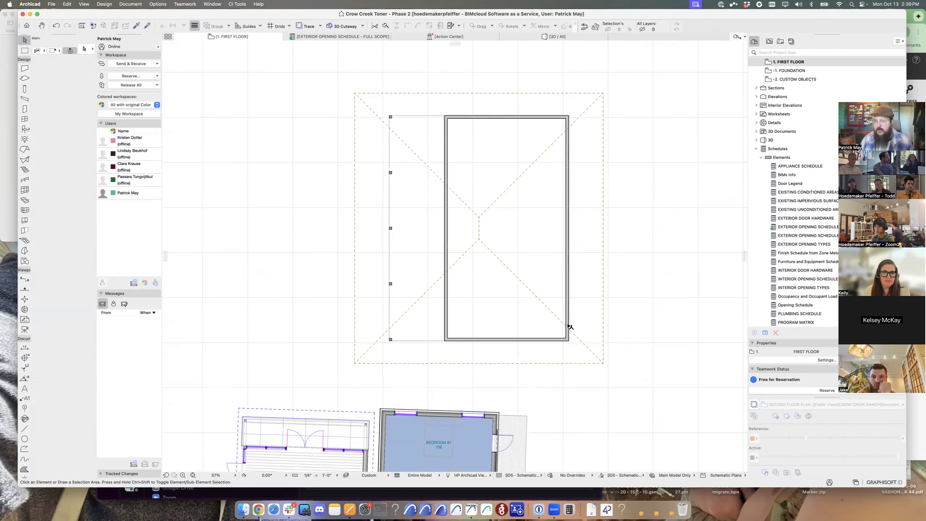
- Offset the east edge of the selected roof outward together with the aligned wall and slab edges
{"action": "left_click", "coordinate": [594, 220]}
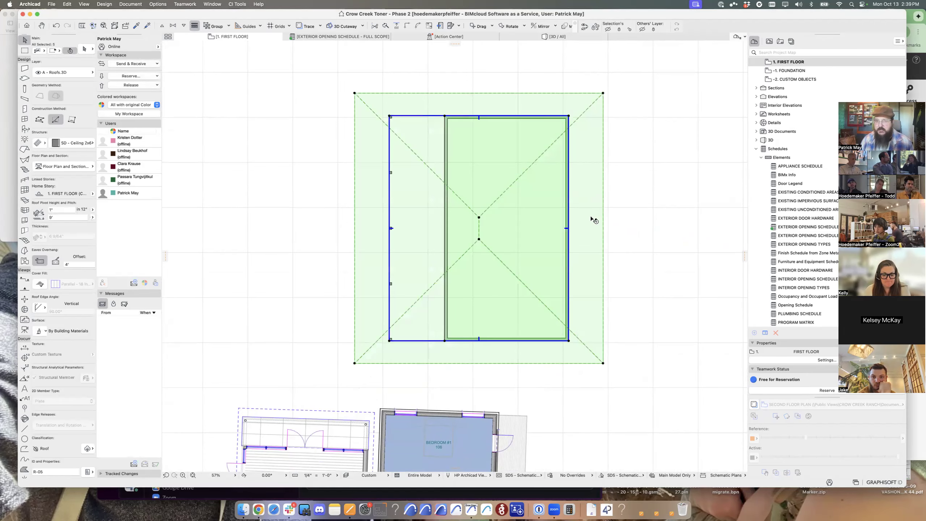
{"action": "left_click", "coordinate": [571, 197]}
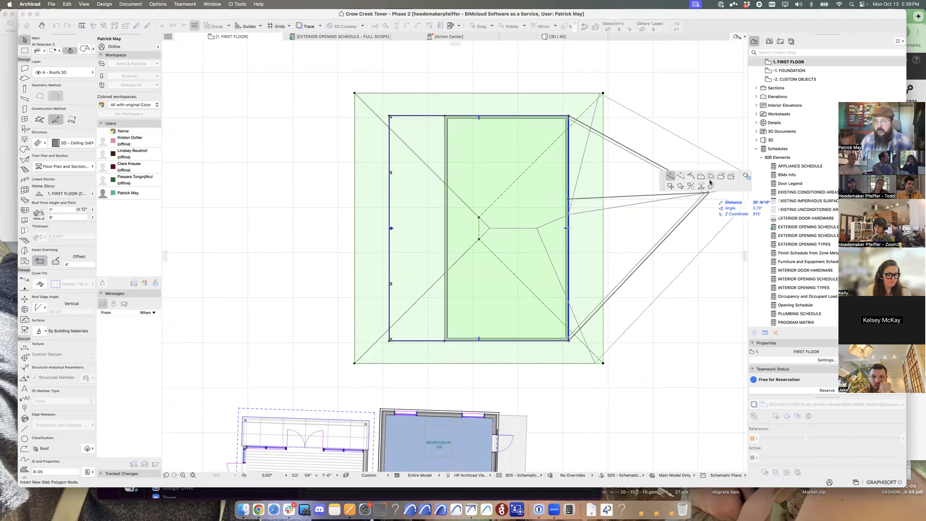
{"action": "left_click", "coordinate": [702, 177]}
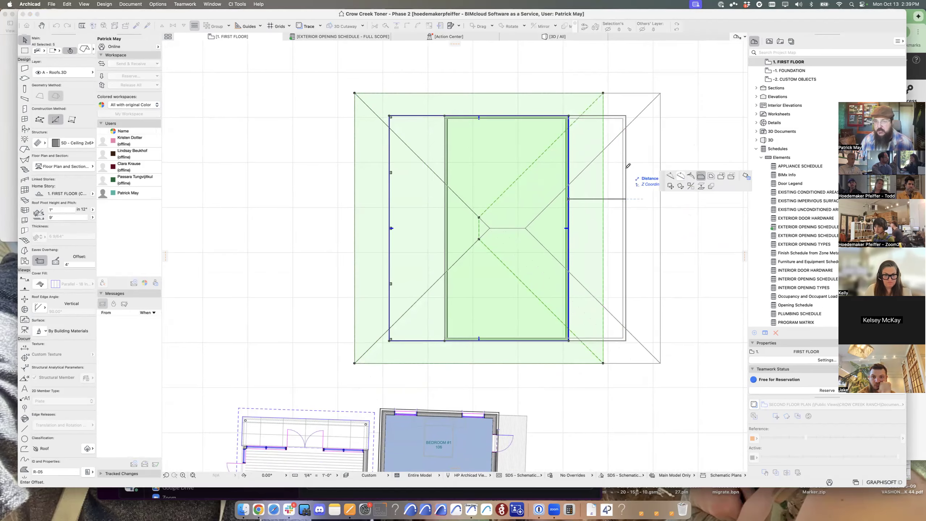
{"action": "left_click", "coordinate": [626, 164]}
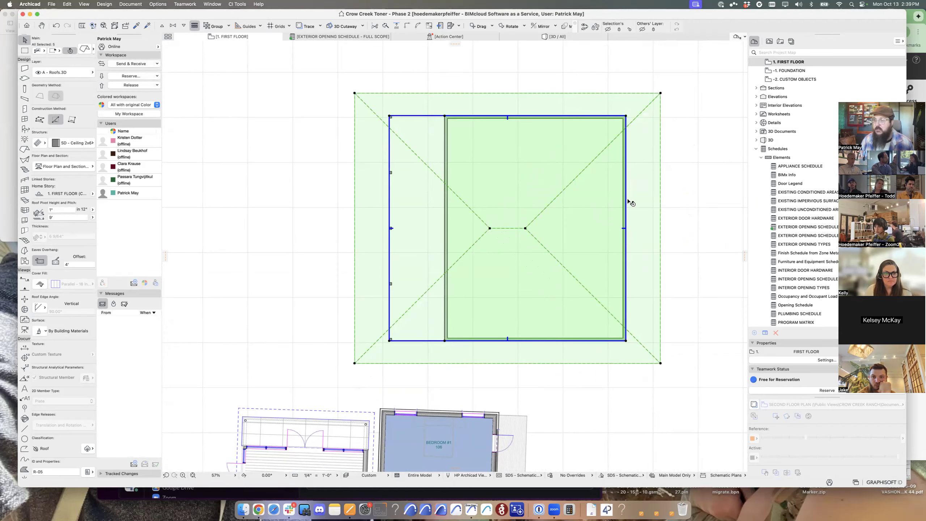
- Offset the same east edge of the roof, walls and slab back inward by about 6'-7", and clear the selection
{"action": "middle_click_drag", "start_coordinate": [627, 200], "coordinate": [555, 197]}
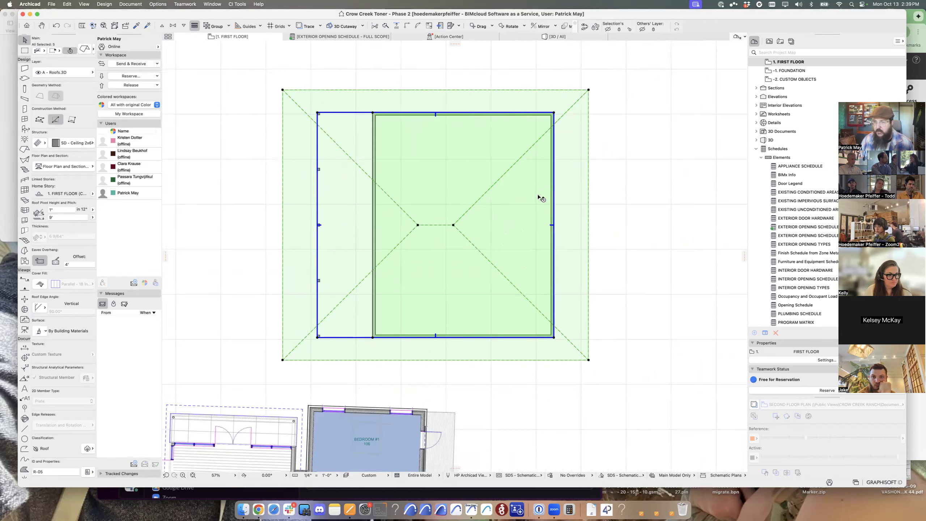
{"action": "left_click", "coordinate": [555, 195]}
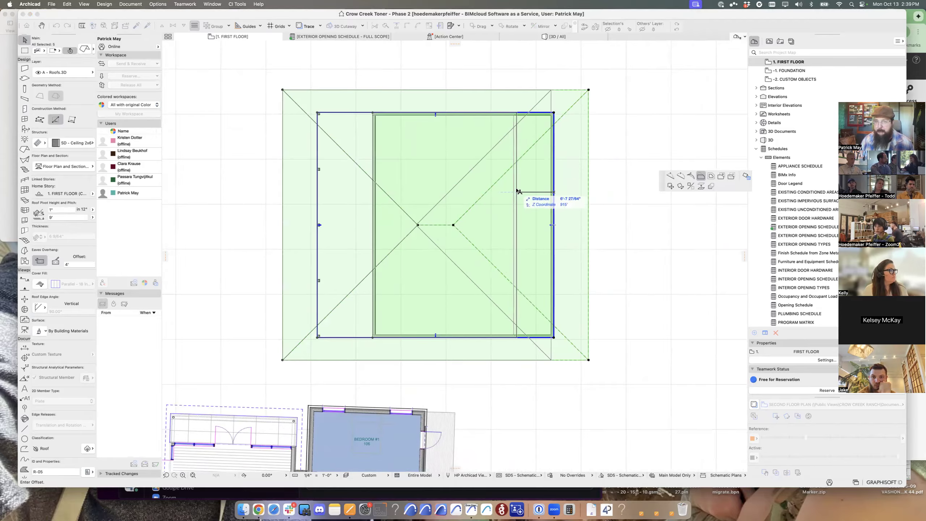
{"action": "left_click", "coordinate": [519, 190]}
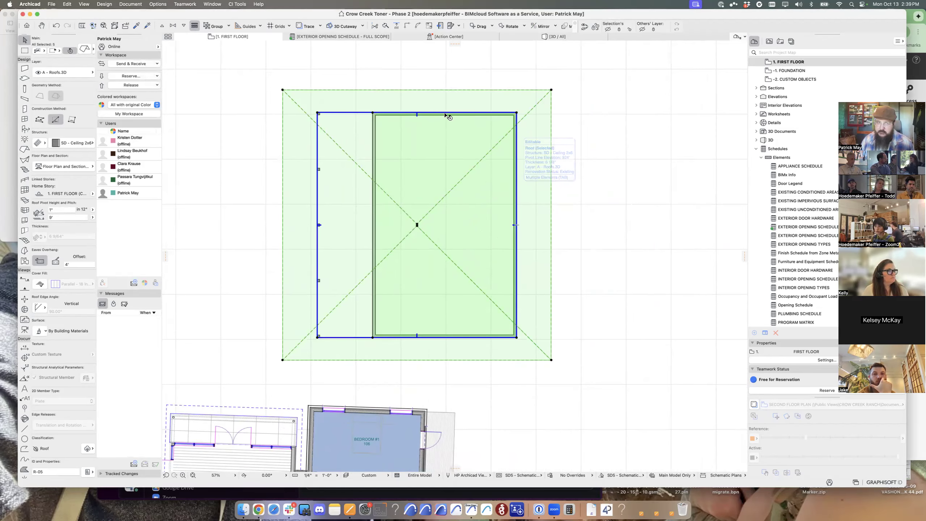
{"action": "middle_click_drag", "start_coordinate": [445, 118], "coordinate": [538, 170]}
{"action": "key", "text": "Escape"}
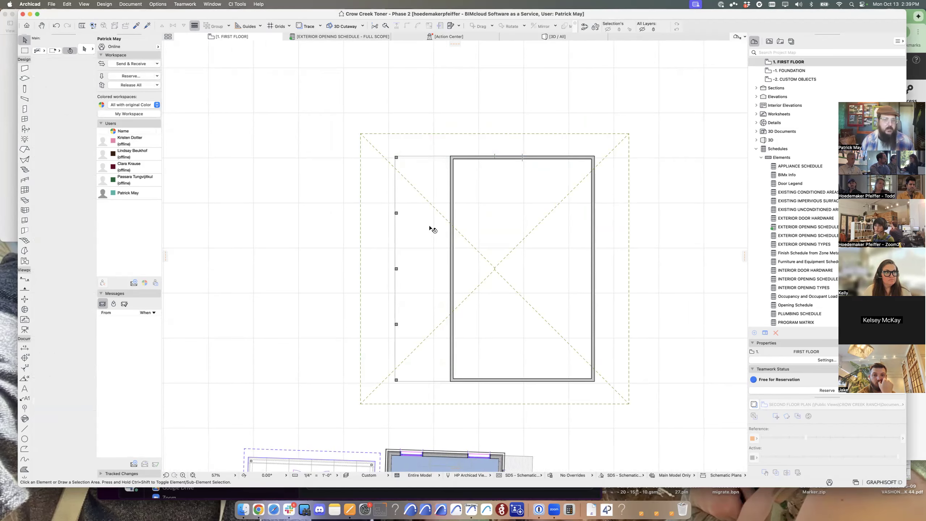
- Select the roof, undo the recent roof and edge changes back to the gable version, and clear the selection
{"action": "scroll", "coordinate": [423, 226], "scroll_direction": "down", "scroll_amount": 3}
{"action": "left_click", "coordinate": [525, 184]}
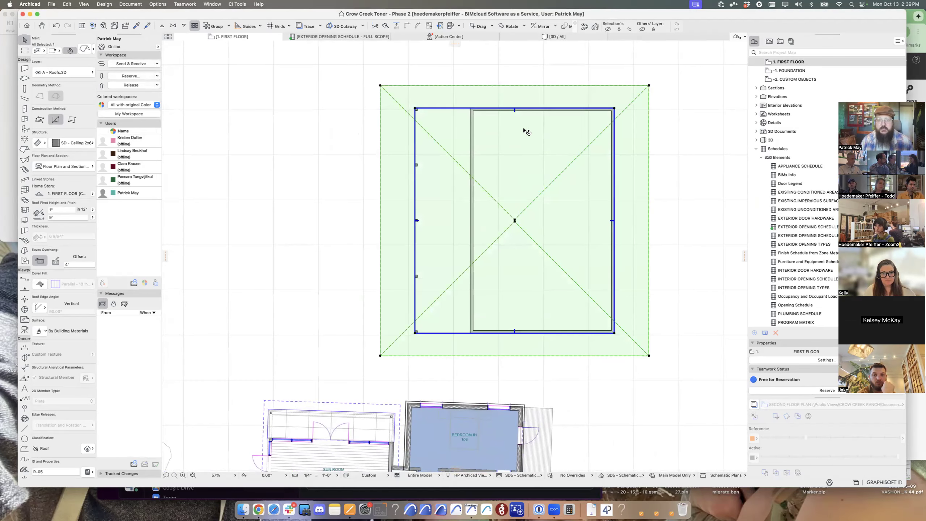
{"action": "key", "text": "super+z"}
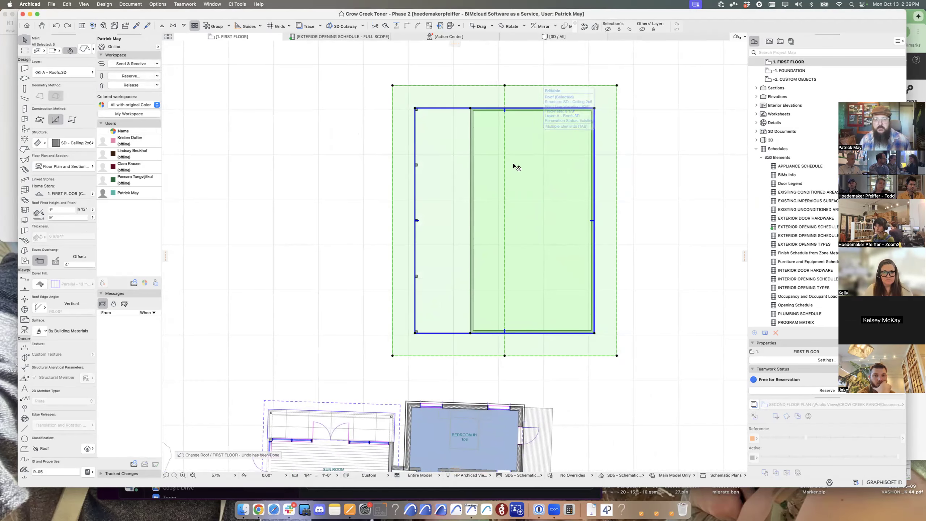
{"action": "key", "text": "Escape"}
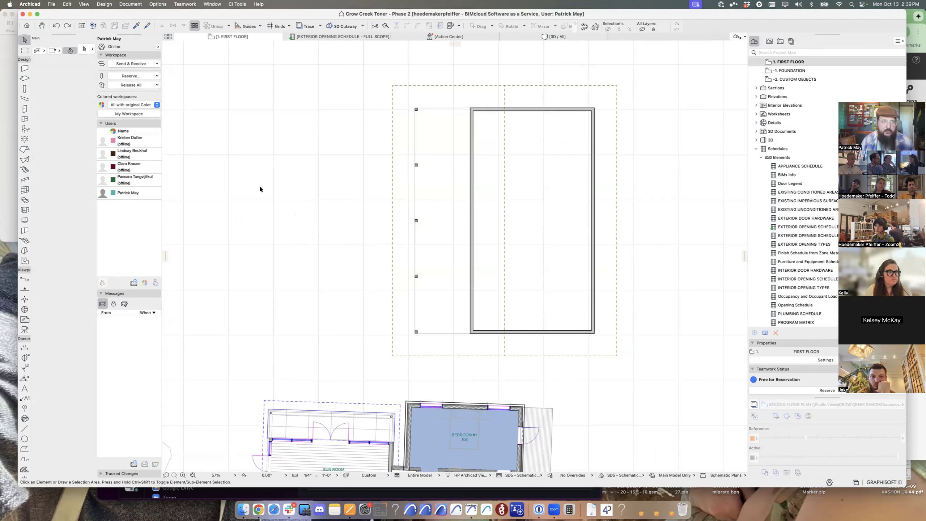
- Draw a rectangular marquee across the northern half of the gabled building, extending past the roof edges on both sides
{"action": "left_click", "coordinate": [23, 51]}
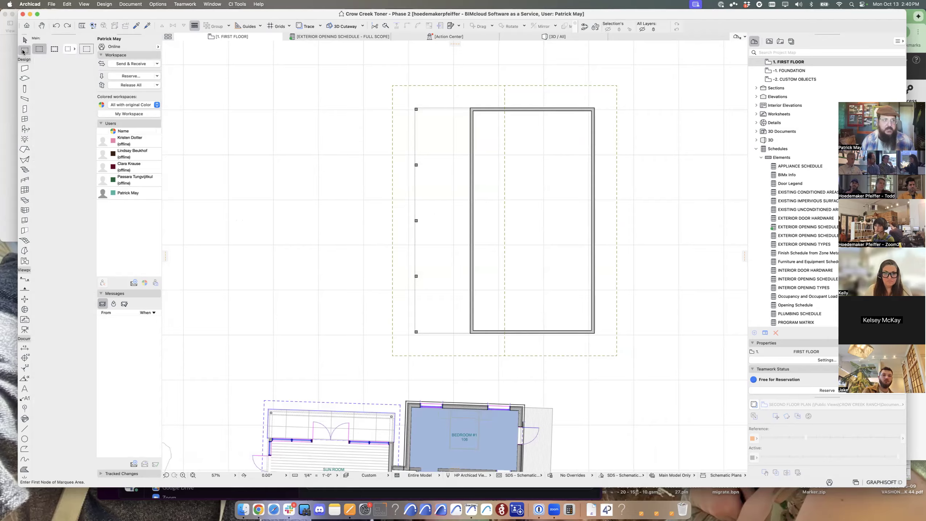
{"action": "left_click", "coordinate": [384, 219]}
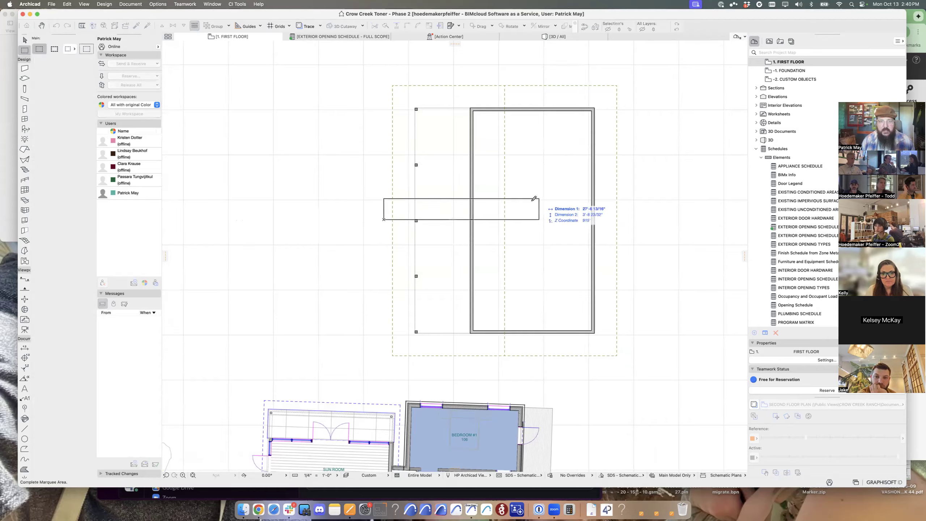
{"action": "scroll", "coordinate": [584, 182], "scroll_direction": "up", "scroll_amount": 3}
{"action": "left_click", "coordinate": [667, 112]}
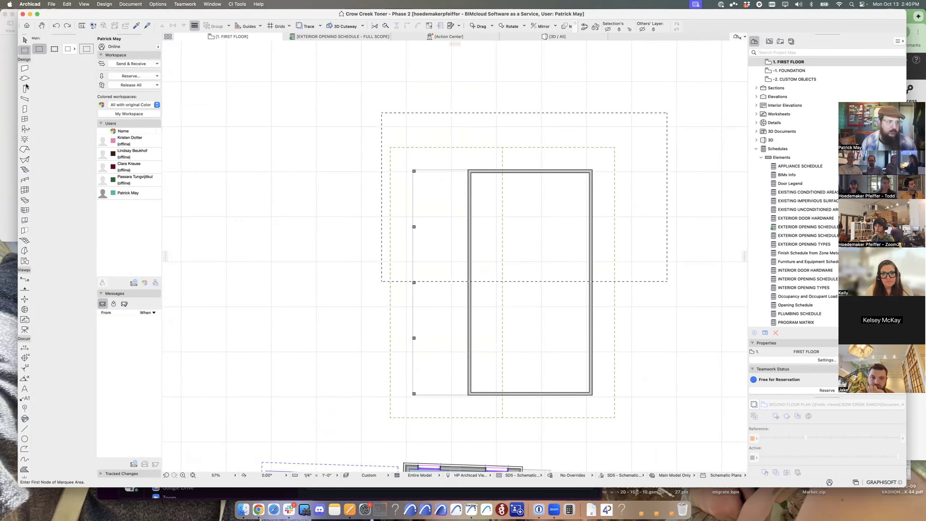
- Set the default beam width to 5 1/2" and place its reference axis at a corner of the cross-section
{"action": "left_click", "coordinate": [24, 98]}
{"action": "left_click", "coordinate": [57, 97]}
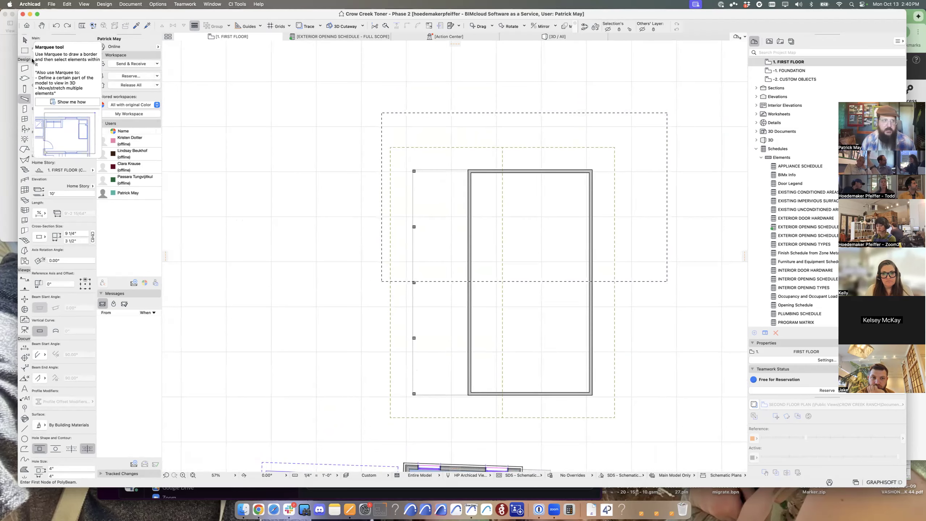
{"action": "key", "text": "super+t"}
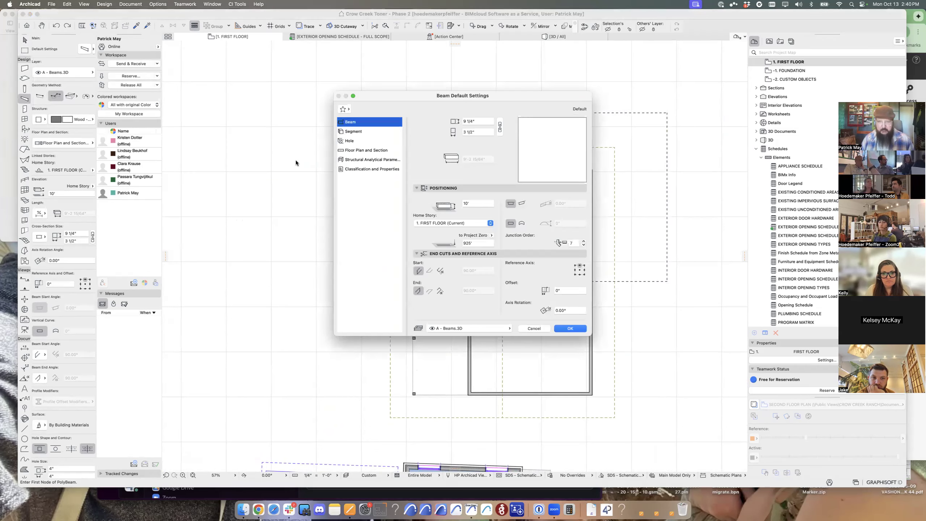
{"action": "left_click", "coordinate": [584, 266]}
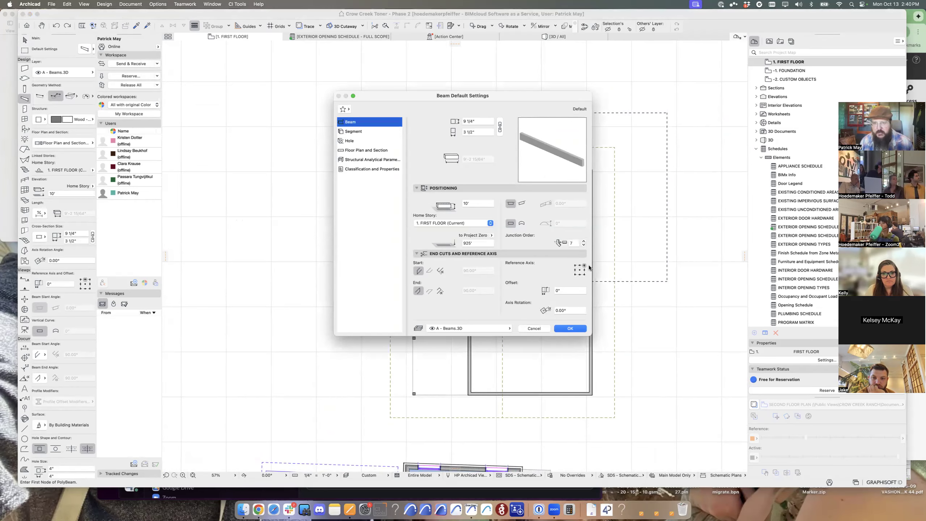
{"action": "left_click", "coordinate": [481, 122]}
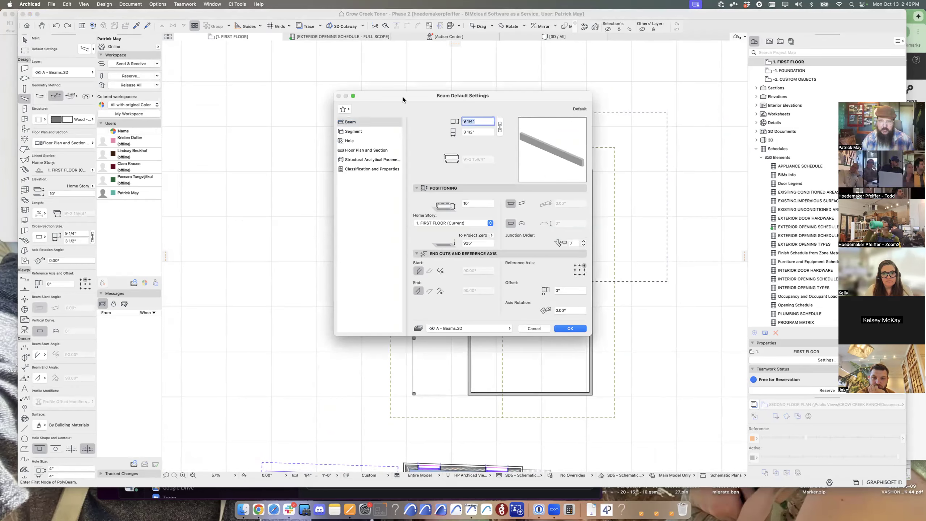
{"action": "key", "text": "Tab"}
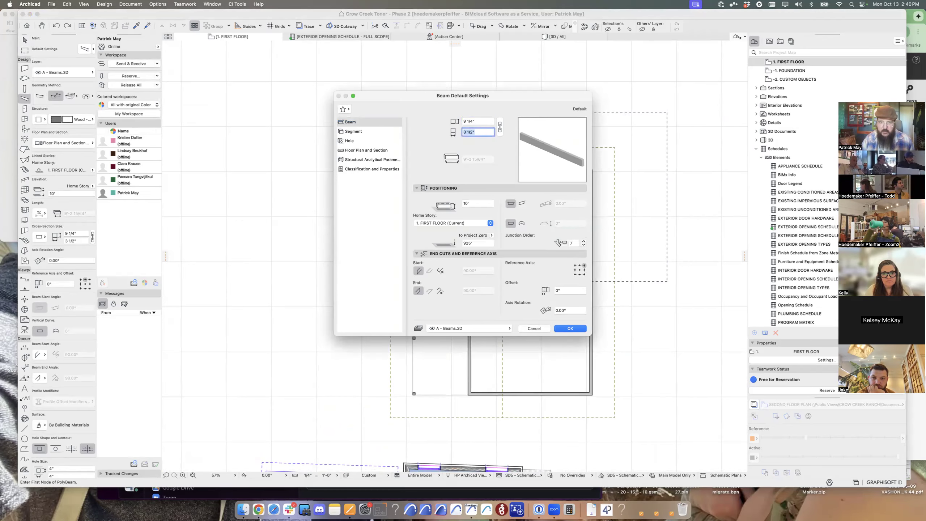
{"action": "type", "text": "5.5\""}
{"action": "key", "text": "Tab"}
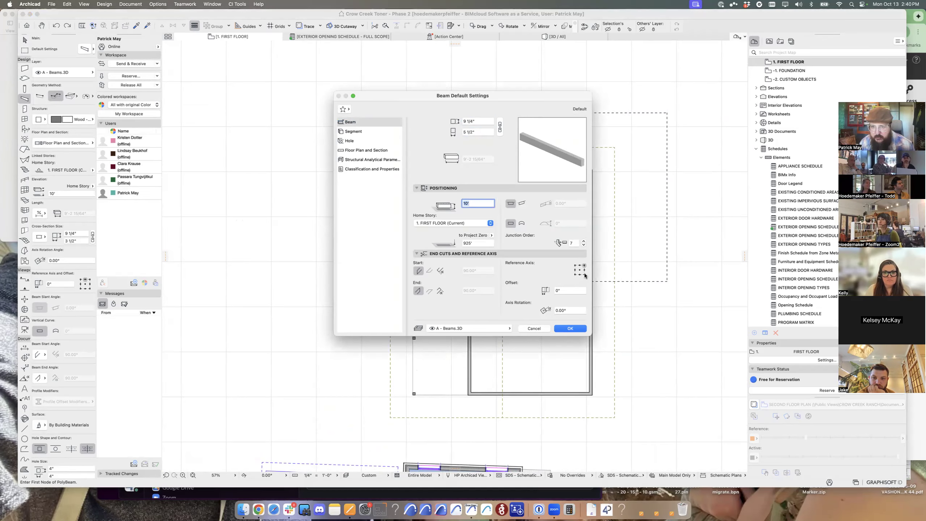
{"action": "key", "text": "Return"}
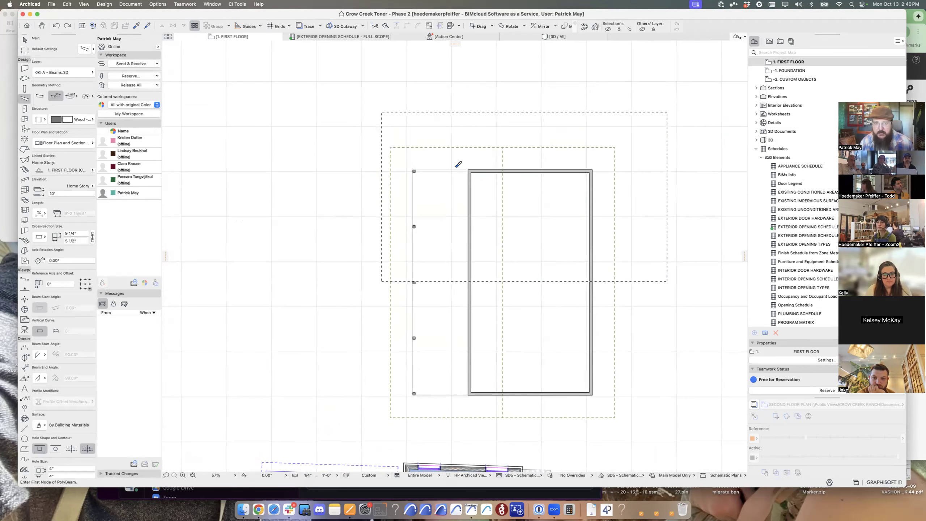
- Draw a continuous beam from the northwest wall corner around the outer faces of the porch columns to the southwest wall corner
{"action": "scroll", "coordinate": [459, 164], "scroll_direction": "up", "scroll_amount": 5}
{"action": "left_click", "coordinate": [497, 178]}
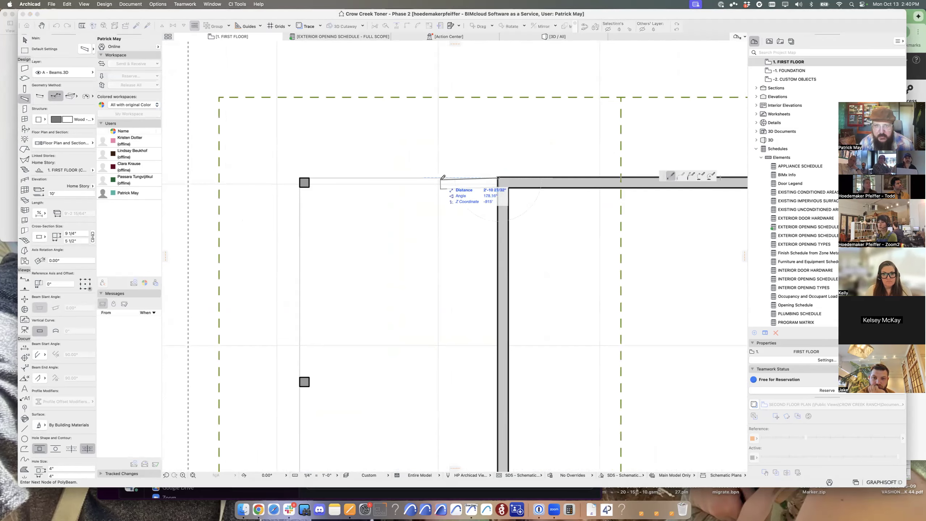
{"action": "left_click", "coordinate": [300, 178]}
{"action": "middle_click_drag", "start_coordinate": [303, 337], "coordinate": [338, 46]}
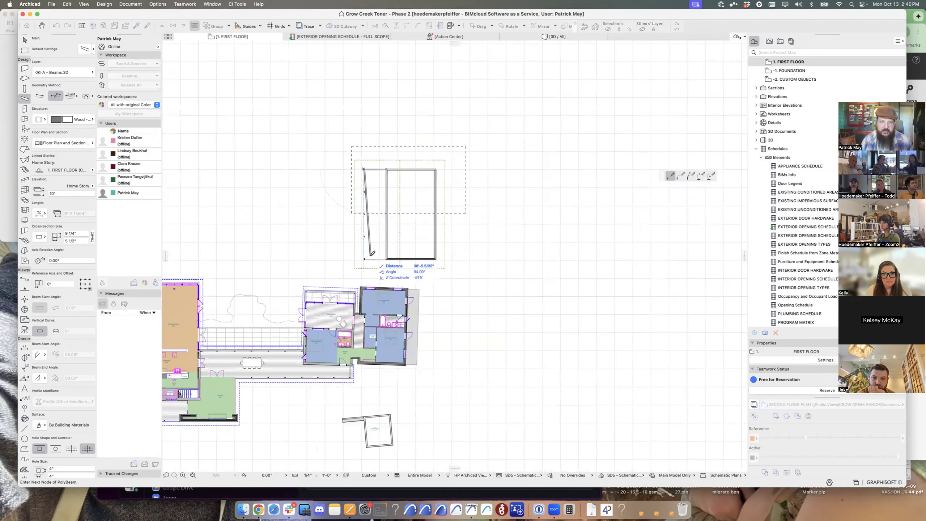
{"action": "scroll", "coordinate": [367, 250], "scroll_direction": "up", "scroll_amount": 8}
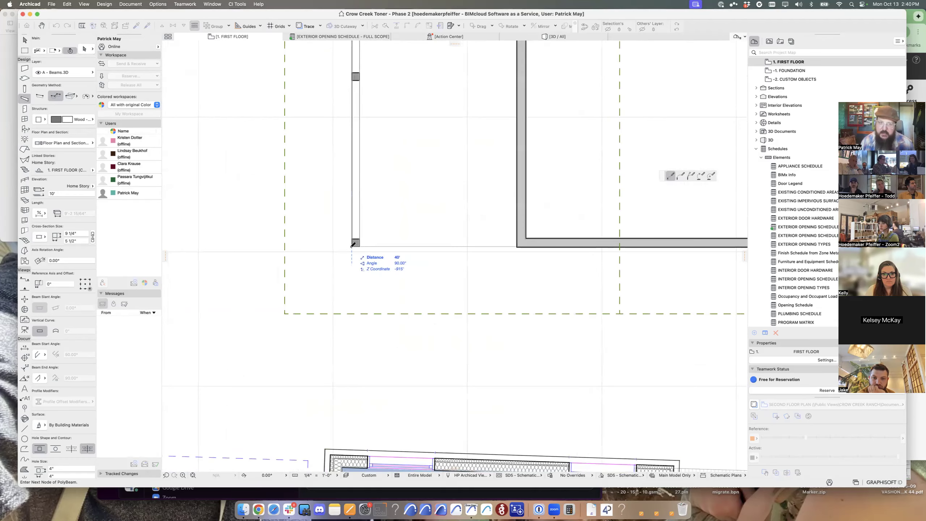
{"action": "double_click", "coordinate": [519, 245]}
{"action": "scroll", "coordinate": [451, 223], "scroll_direction": "down", "scroll_amount": 8}
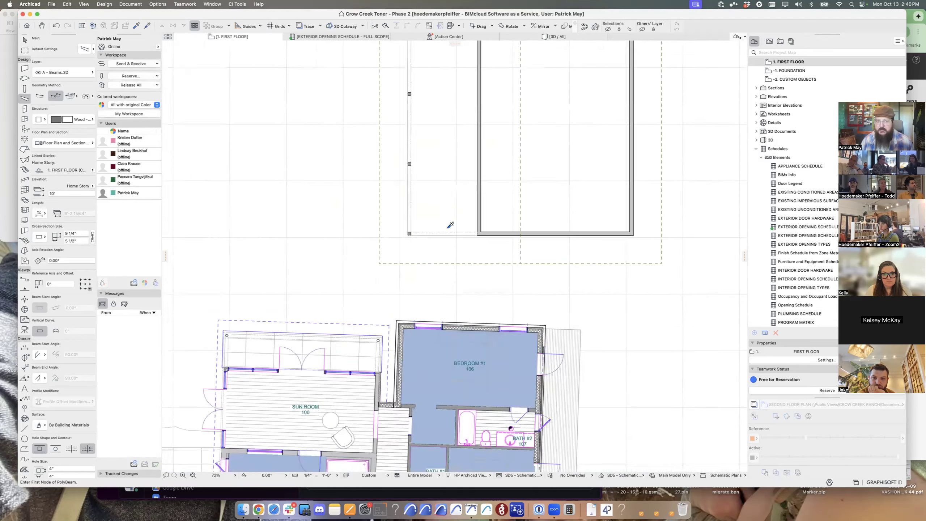
- Show the marquee area of the first floor building in the 3D view
{"action": "scroll", "coordinate": [471, 178], "scroll_direction": "up", "scroll_amount": 4}
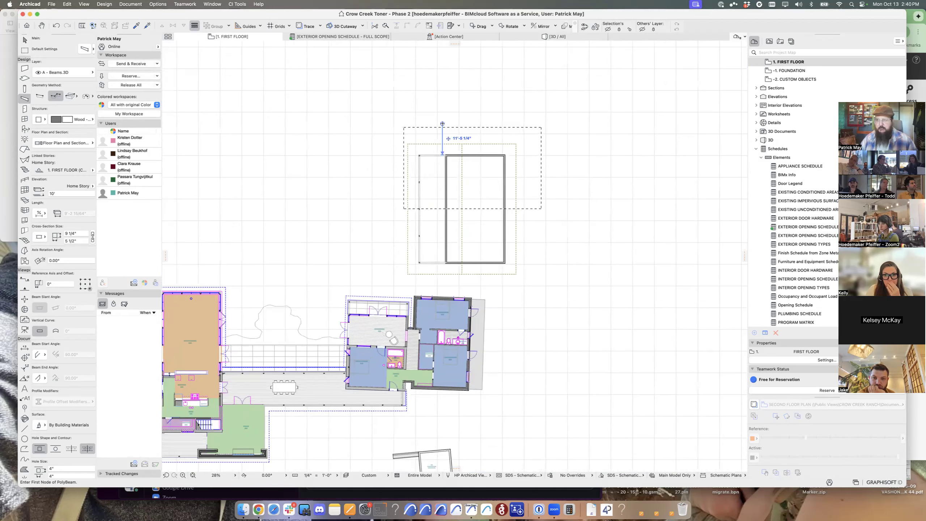
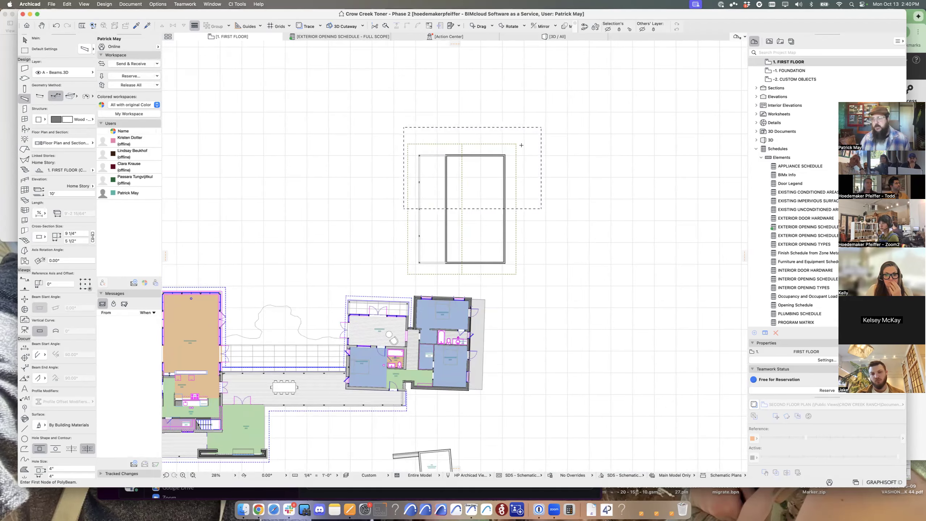
{"action": "scroll", "coordinate": [474, 160], "scroll_direction": "up", "scroll_amount": 5}
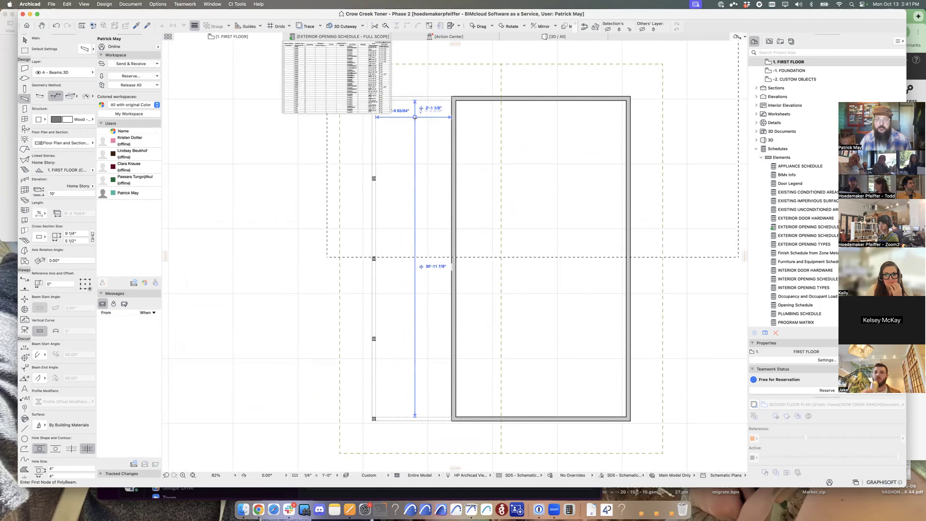
{"action": "scroll", "coordinate": [511, 275], "scroll_direction": "up", "scroll_amount": 3}
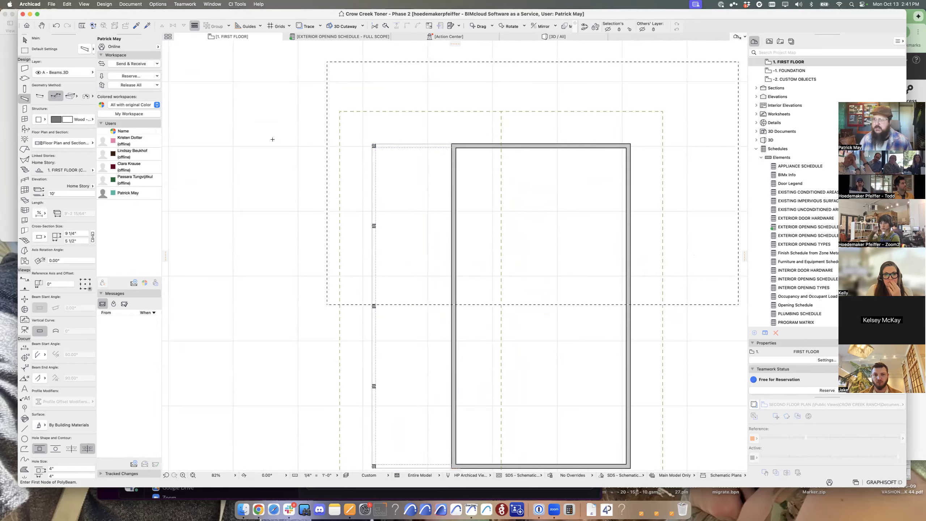
{"action": "key", "text": "F5"}
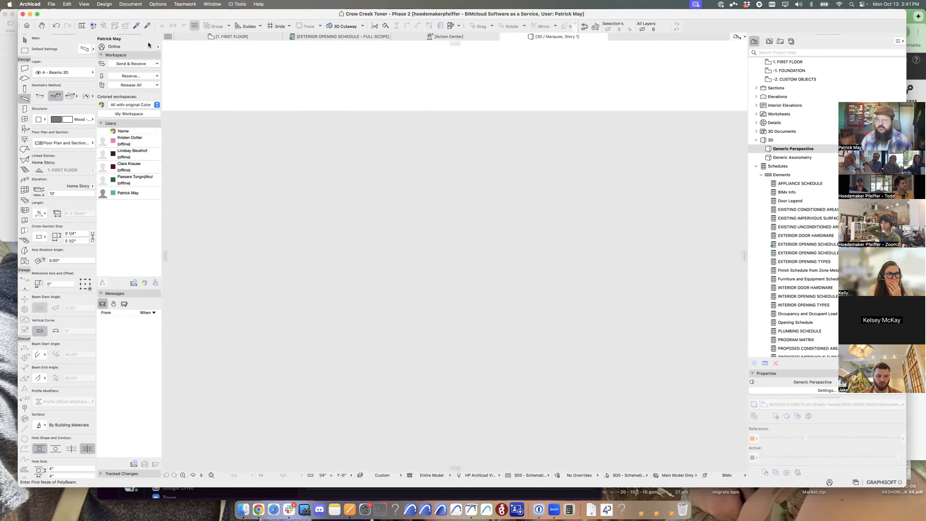
{"action": "left_click", "coordinate": [85, 4]}
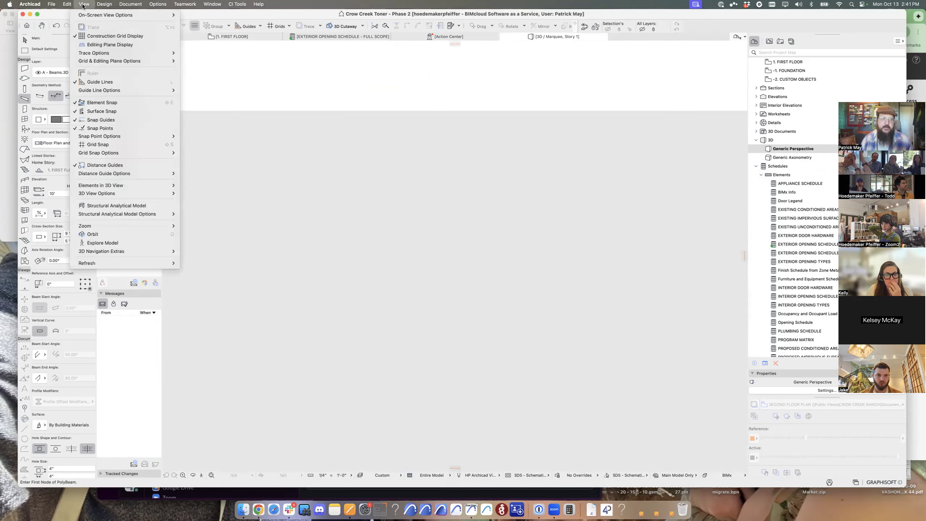
{"action": "mouse_move", "coordinate": [139, 185]}
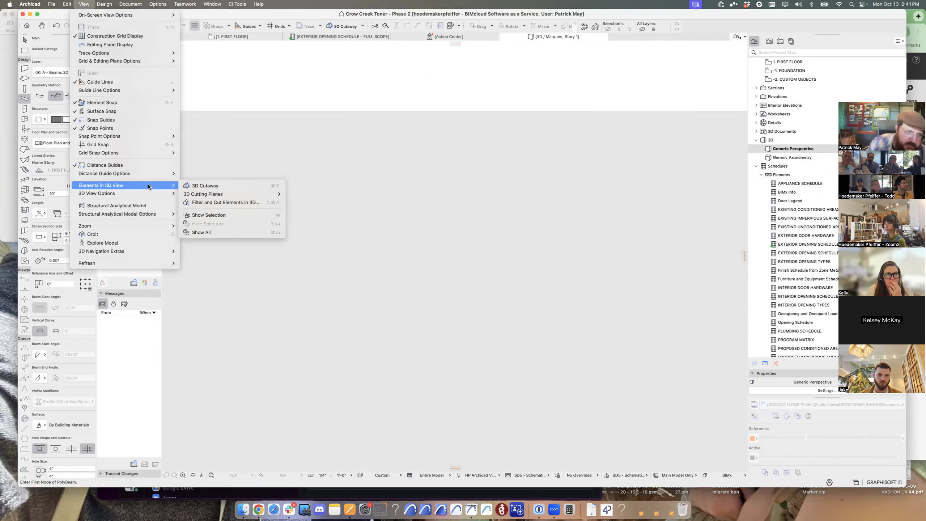
{"action": "left_click", "coordinate": [233, 215]}
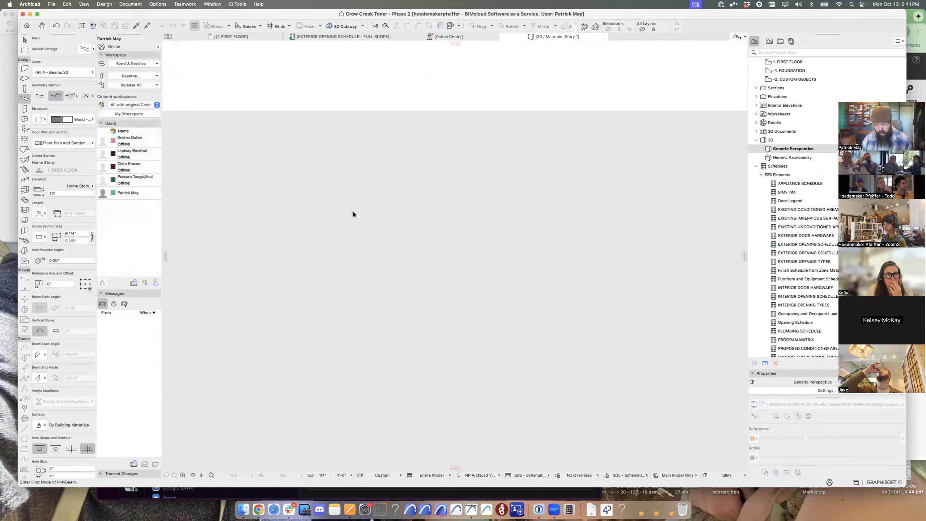
- Orbit around the cut building and fit it in the 3D window to examine the porch columns, beam and roof section
{"action": "middle_click_drag", "start_coordinate": [353, 212], "coordinate": [237, 303], "text": "shift"}
{"action": "middle_click_drag", "start_coordinate": [540, 286], "coordinate": [360, 291], "text": "shift"}
{"action": "key", "text": "Escape"}
{"action": "middle_click_drag", "start_coordinate": [416, 260], "coordinate": [448, 204]}
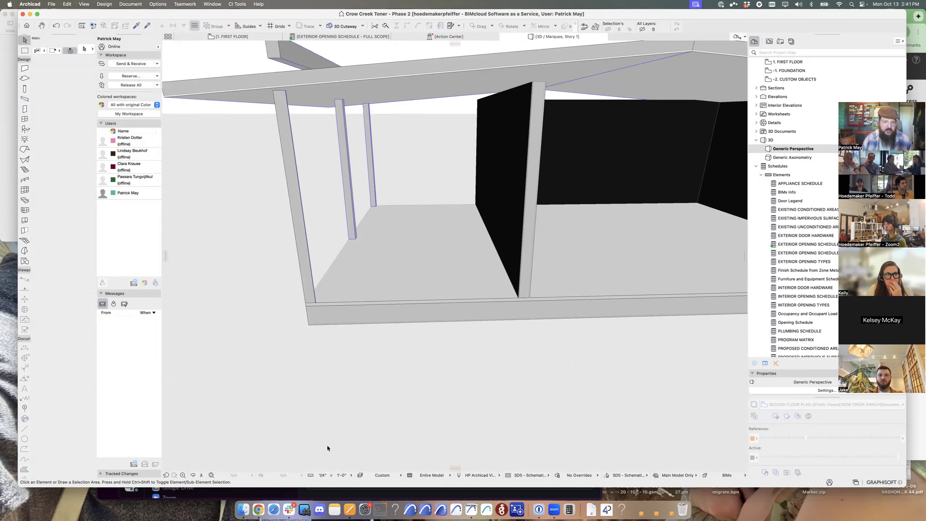
{"action": "left_click", "coordinate": [212, 475]}
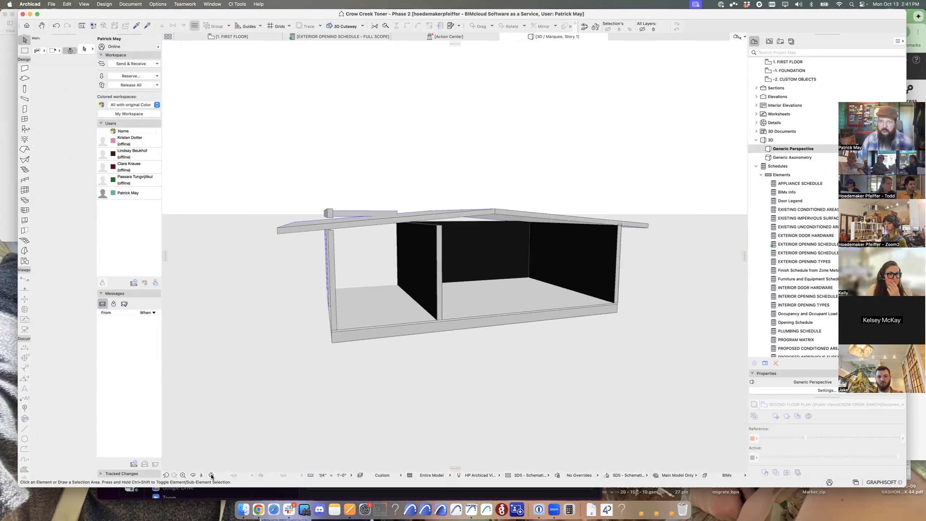
- Lower the two porch beams vertically so they sit on the tops of the porch columns
{"action": "middle_click_drag", "start_coordinate": [378, 367], "coordinate": [435, 355], "text": "shift"}
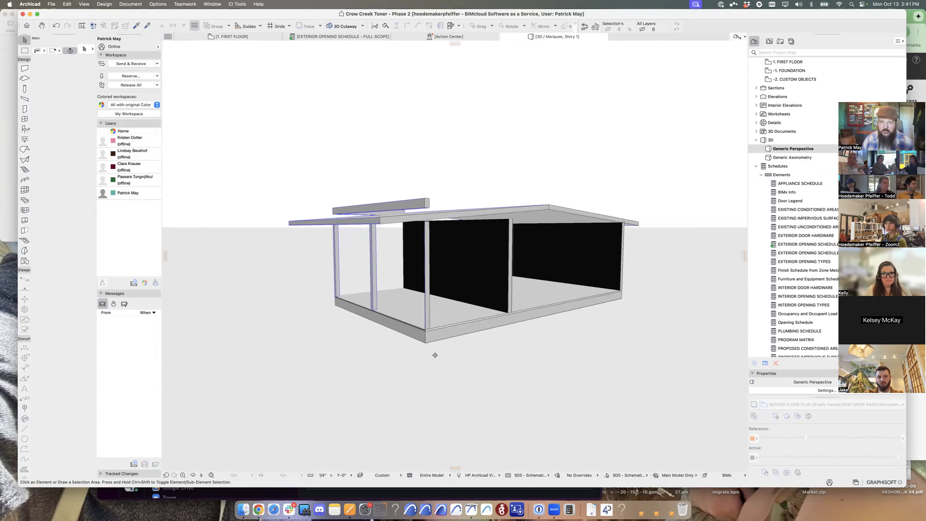
{"action": "left_click", "coordinate": [417, 206]}
{"action": "middle_click_drag", "start_coordinate": [417, 206], "coordinate": [402, 221], "text": "shift"}
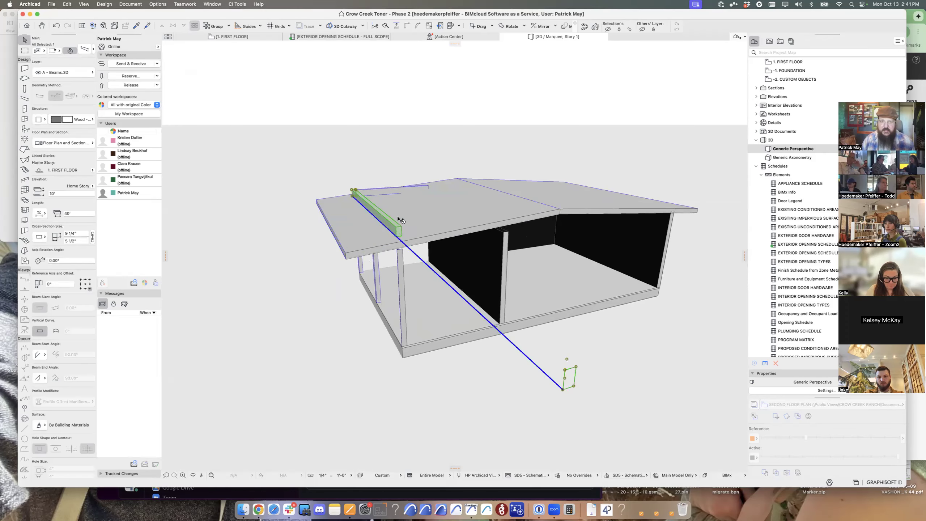
{"action": "left_click", "coordinate": [387, 190], "text": "shift"}
{"action": "middle_click_drag", "start_coordinate": [400, 253], "coordinate": [416, 209], "text": "shift"}
{"action": "key", "text": "super+d"}
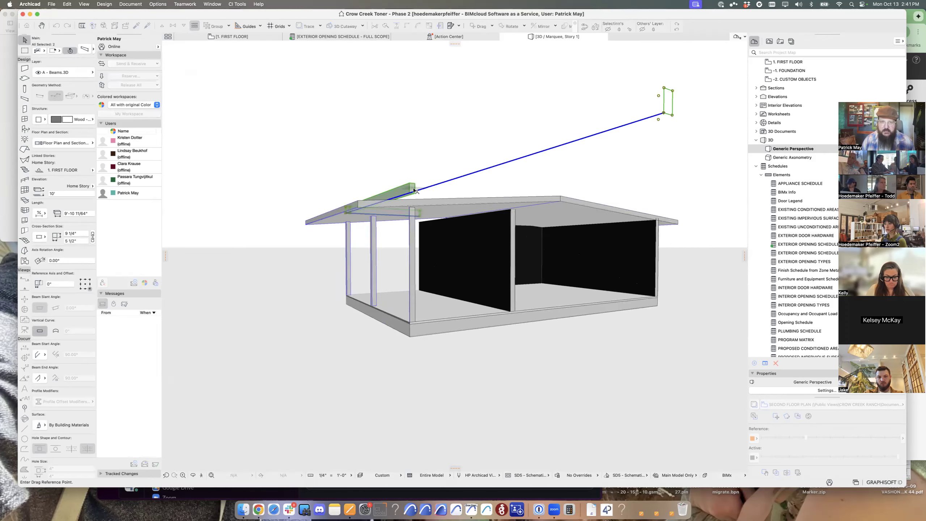
{"action": "left_click", "coordinate": [409, 184]}
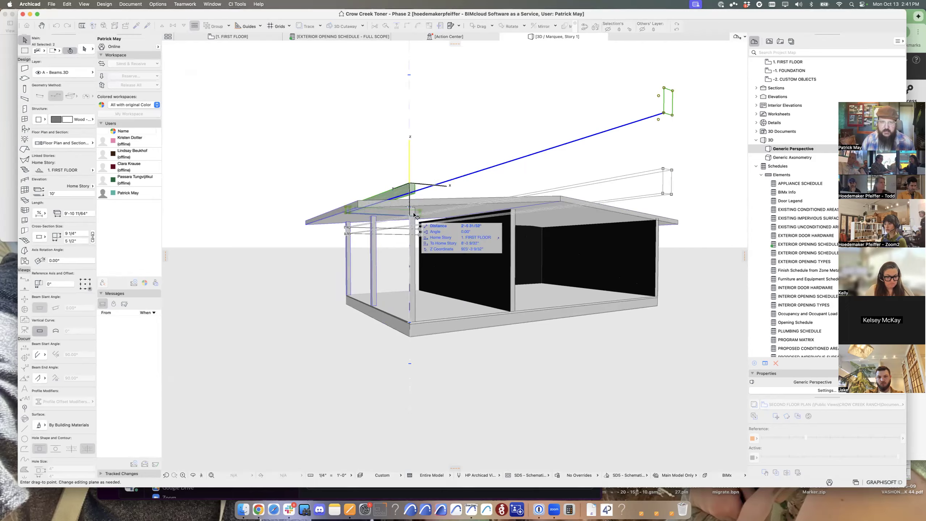
{"action": "left_click", "coordinate": [371, 218]}
- Raise the gable roof vertically by the height of the porch beam so it rests on top of that beam
{"action": "middle_click_drag", "start_coordinate": [404, 226], "coordinate": [425, 223], "text": "shift"}
{"action": "key", "text": "super+d"}
{"action": "left_click", "coordinate": [426, 222]}
{"action": "left_click", "coordinate": [427, 212]}
{"action": "left_click", "coordinate": [427, 211]}
{"action": "key", "text": "super+d"}
{"action": "left_click", "coordinate": [427, 210]}
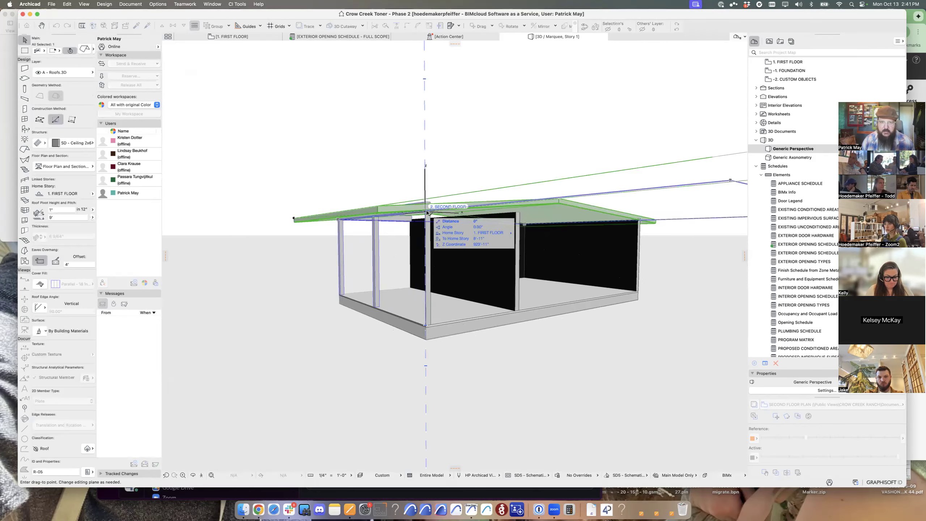
{"action": "left_click", "coordinate": [426, 203]}
{"action": "middle_click_drag", "start_coordinate": [445, 210], "coordinate": [347, 214], "text": "shift"}
{"action": "key", "text": "Escape"}
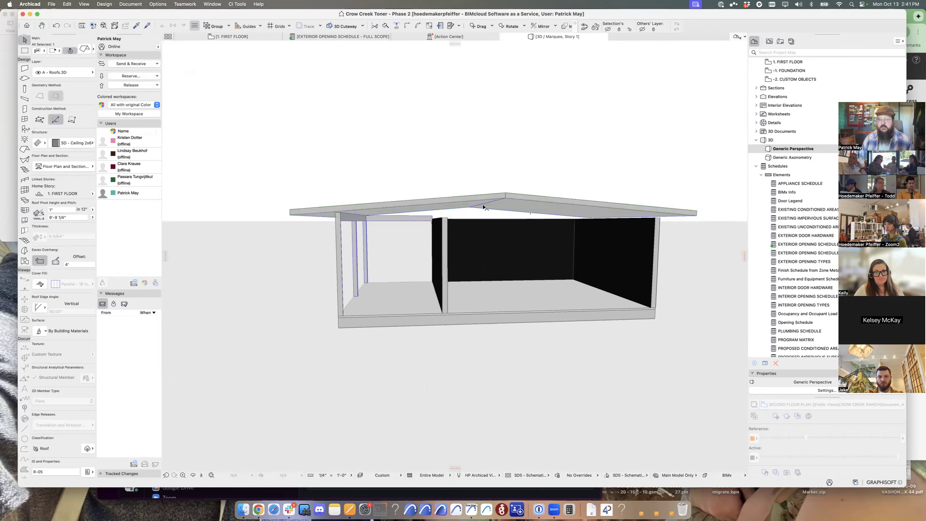
- Pick up the porch beam's settings as defaults, with a top-centre reference axis, 3 1/2" width and 11 1/4" height
{"action": "left_click", "coordinate": [504, 202]}
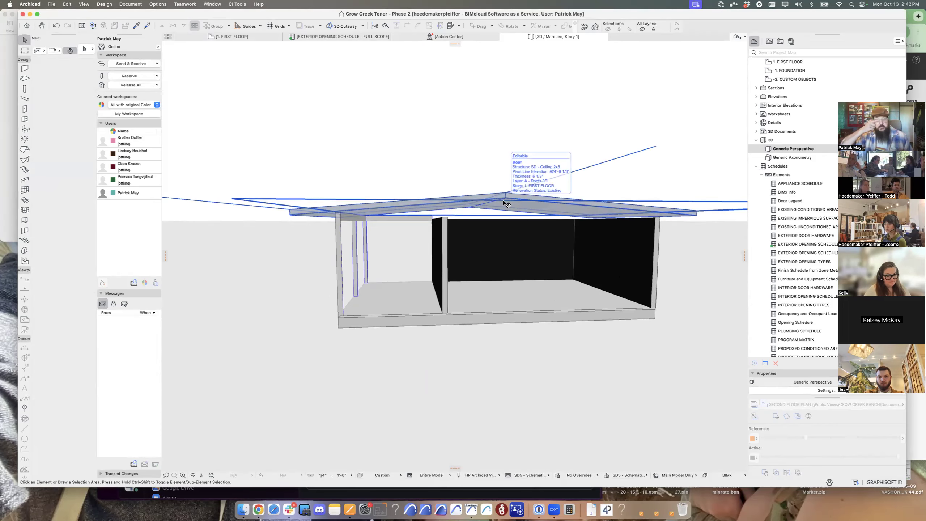
{"action": "left_click", "coordinate": [361, 212], "text": "alt"}
{"action": "scroll", "coordinate": [351, 216], "scroll_direction": "up", "scroll_amount": 3}
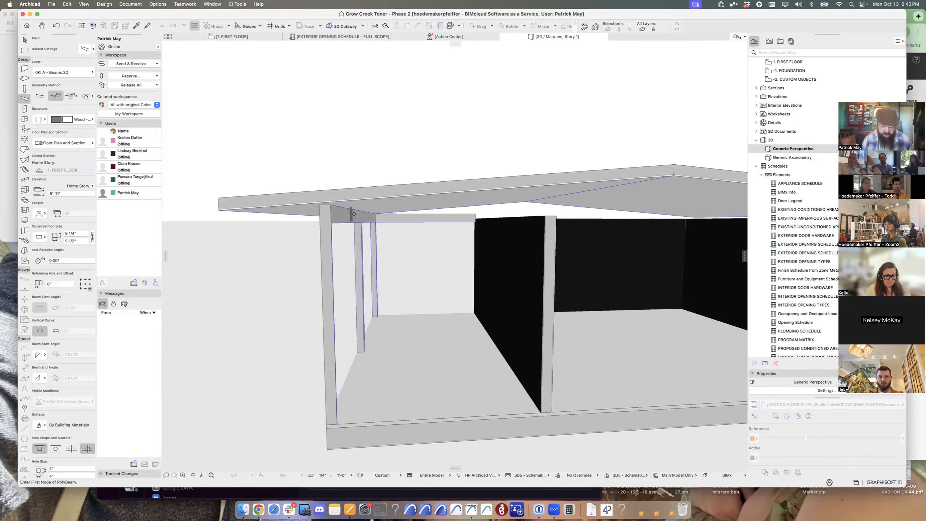
{"action": "key", "text": "super+t"}
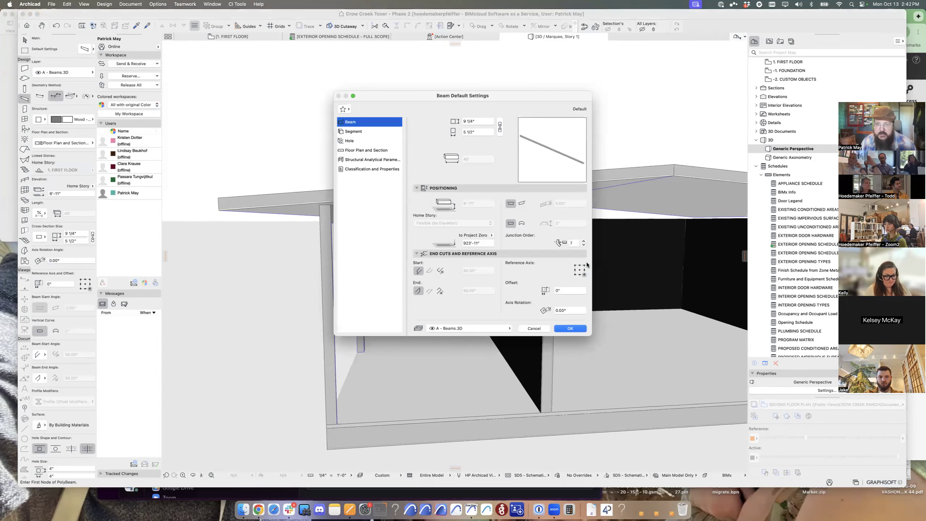
{"action": "left_click", "coordinate": [581, 266]}
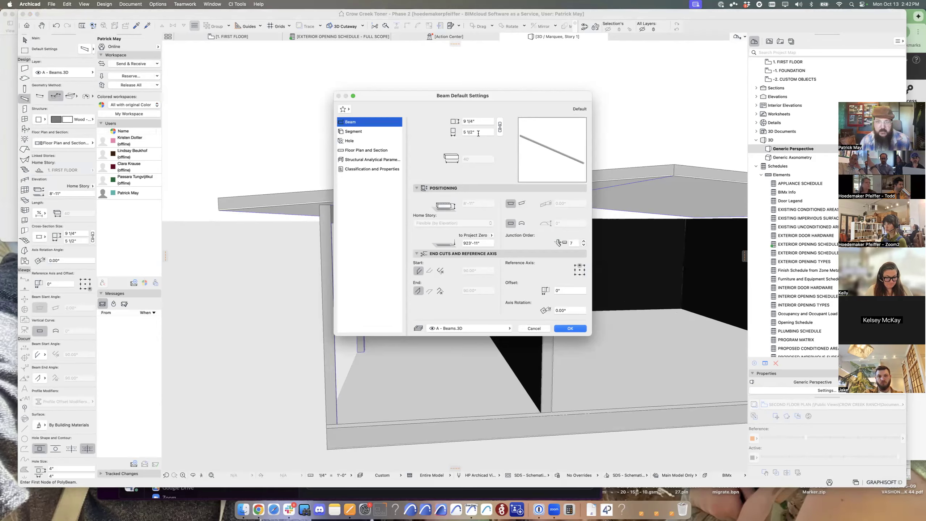
{"action": "left_click", "coordinate": [466, 132]}
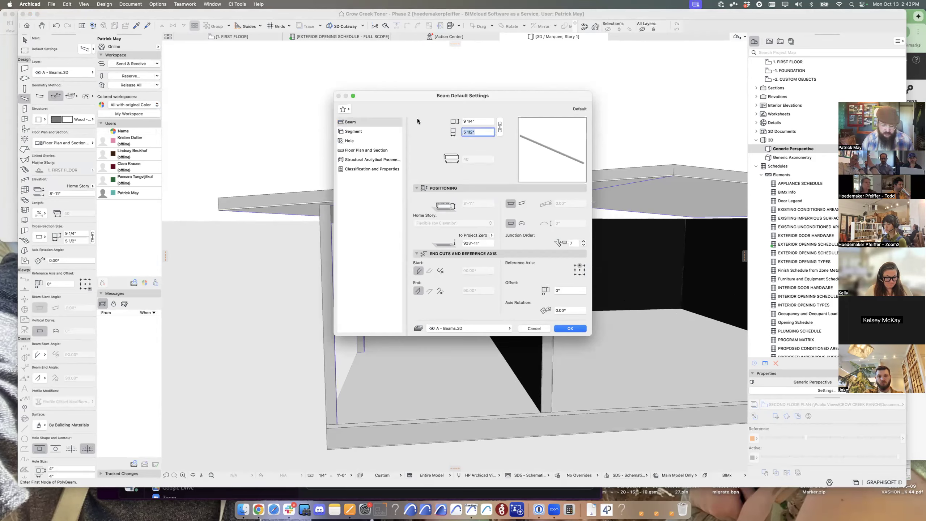
{"action": "key", "text": "Tab"}
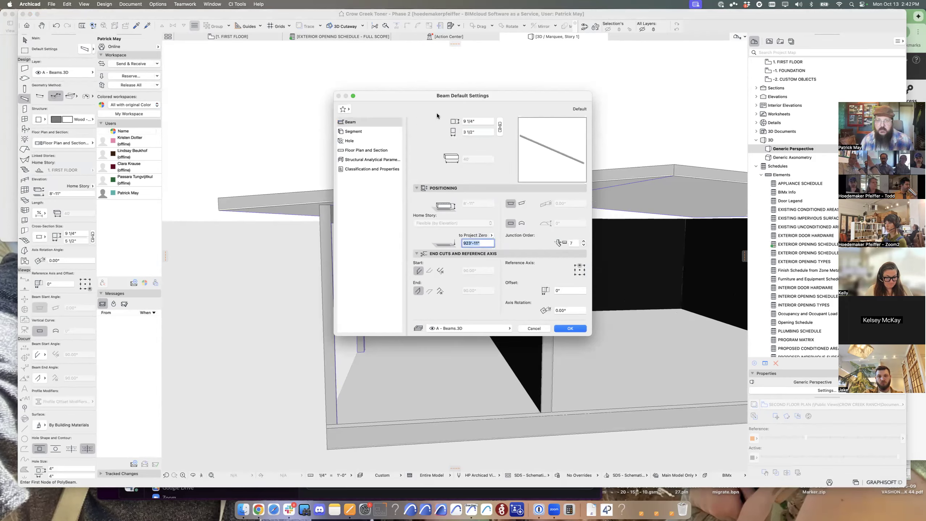
{"action": "left_click", "coordinate": [488, 124]}
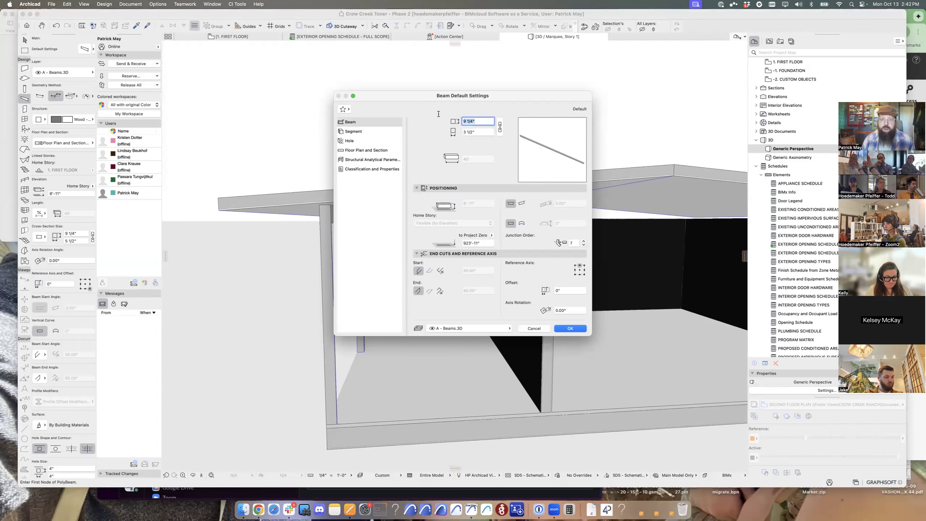
{"action": "type", "text": "11.25"}
{"action": "key", "text": "Return"}
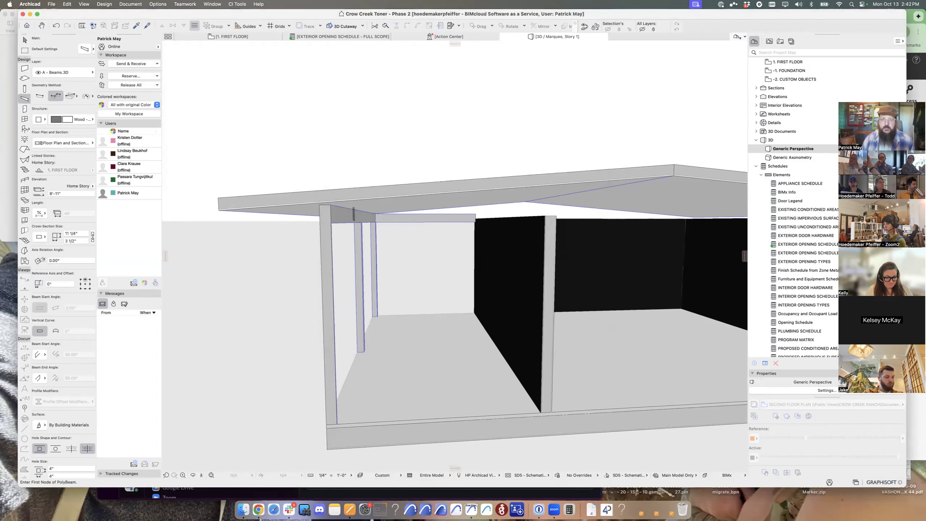
- Draw a sloped beam along the roof's underside at the section cut, from the eave edge to the ridge, about 20' long
{"action": "scroll", "coordinate": [260, 207], "scroll_direction": "up", "scroll_amount": 2}
{"action": "middle_click_drag", "start_coordinate": [260, 206], "coordinate": [389, 225], "text": "shift"}
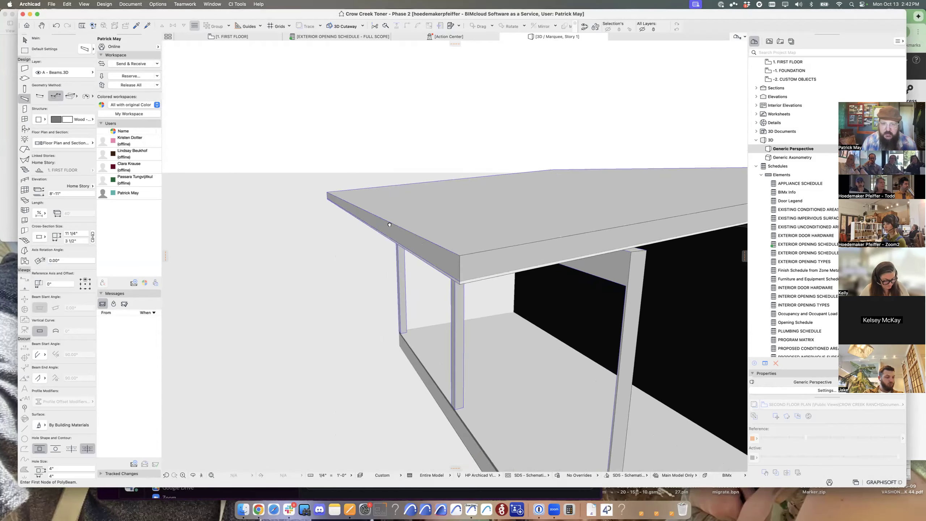
{"action": "left_click", "coordinate": [460, 278]}
{"action": "scroll", "coordinate": [575, 265], "scroll_direction": "up", "scroll_amount": 3}
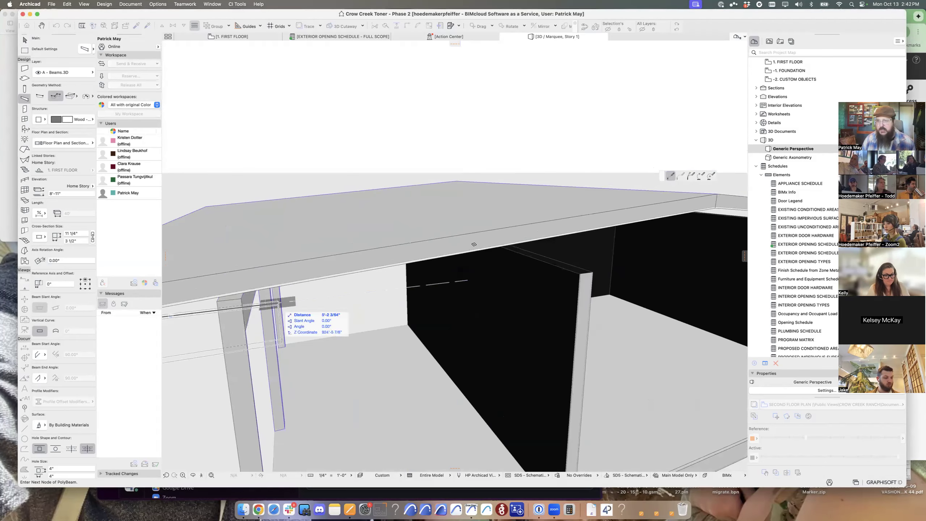
{"action": "scroll", "coordinate": [717, 205], "scroll_direction": "up", "scroll_amount": 3}
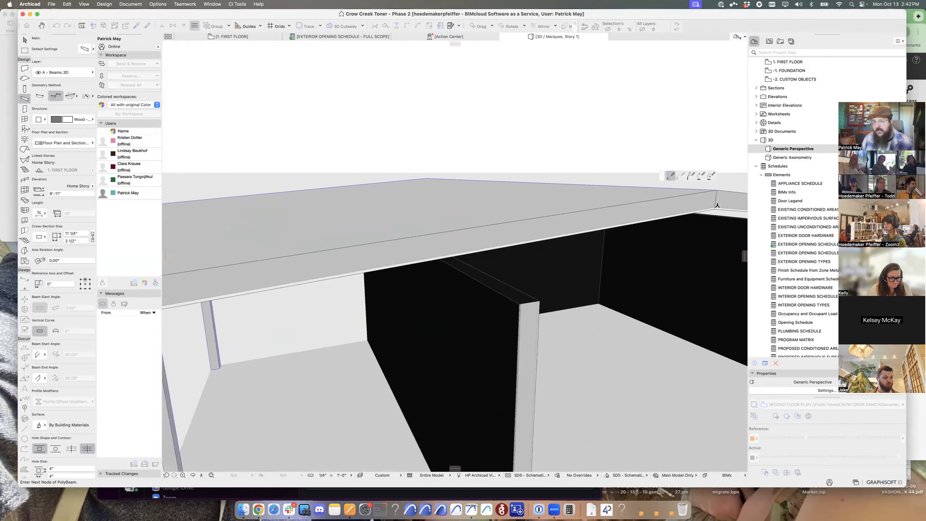
{"action": "scroll", "coordinate": [718, 205], "scroll_direction": "up", "scroll_amount": 2}
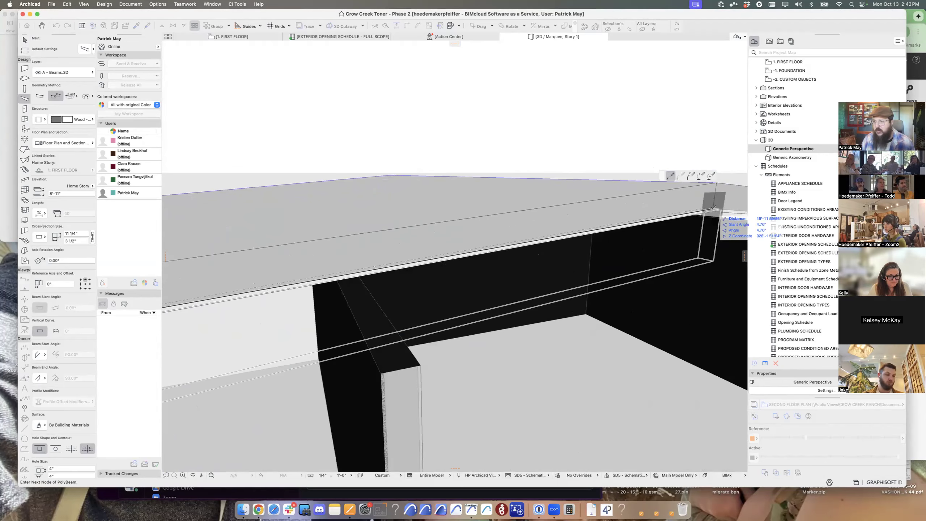
{"action": "left_click", "coordinate": [713, 208]}
{"action": "key", "text": "Escape"}
{"action": "key", "text": "Escape"}
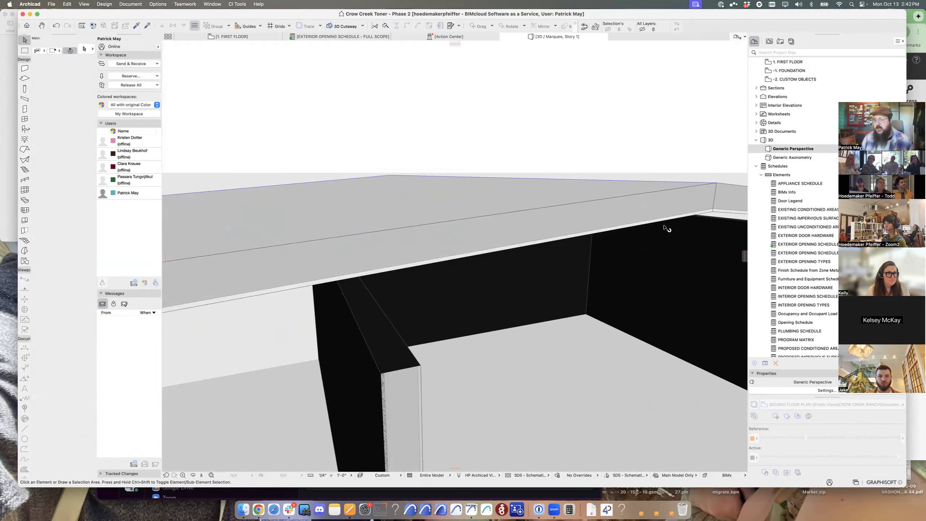
- Show the entire model in the 3D view and examine the sloped beam where it meets the porch beam
{"action": "scroll", "coordinate": [663, 228], "scroll_direction": "down", "scroll_amount": 8}
{"action": "middle_click_drag", "start_coordinate": [625, 233], "coordinate": [639, 203], "text": "shift"}
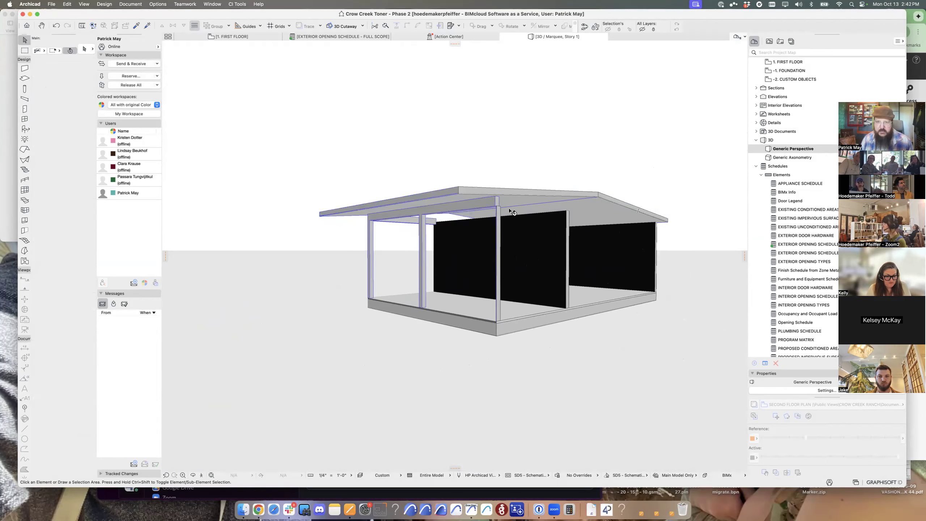
{"action": "key", "text": "super+F5"}
{"action": "key", "text": "Return"}
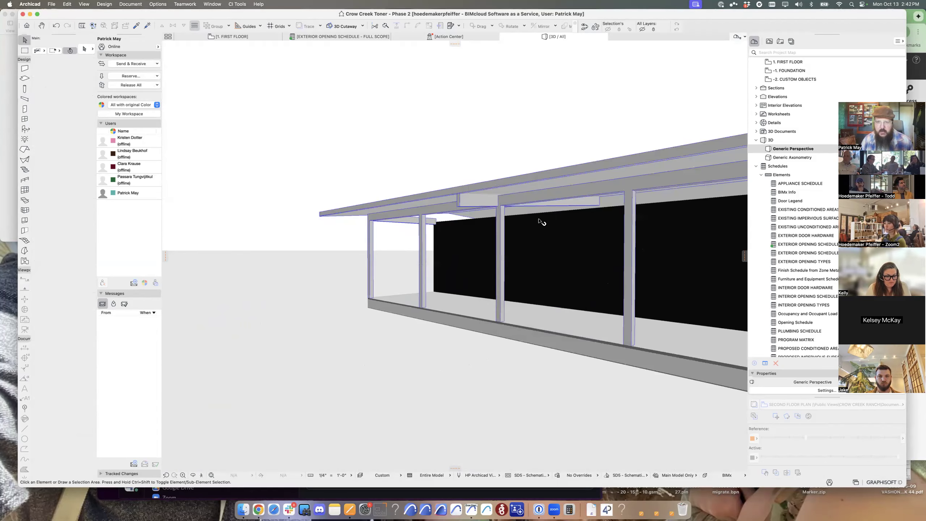
{"action": "left_click", "coordinate": [469, 201]}
{"action": "scroll", "coordinate": [479, 197], "scroll_direction": "up", "scroll_amount": 5}
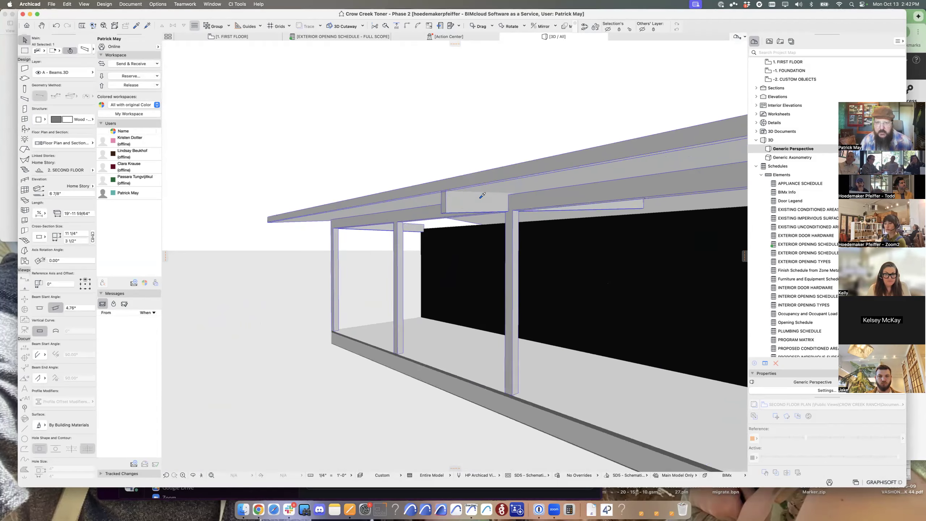
{"action": "middle_click_drag", "start_coordinate": [556, 196], "coordinate": [571, 199], "text": "shift"}
{"action": "middle_click_drag", "start_coordinate": [670, 209], "coordinate": [618, 218], "text": "shift"}
{"action": "key", "text": "Escape"}
- Raise the roof and the sloped beam together so the sloped beam bears on top of the porch beam
{"action": "left_click", "coordinate": [530, 183]}
{"action": "left_click", "coordinate": [527, 197]}
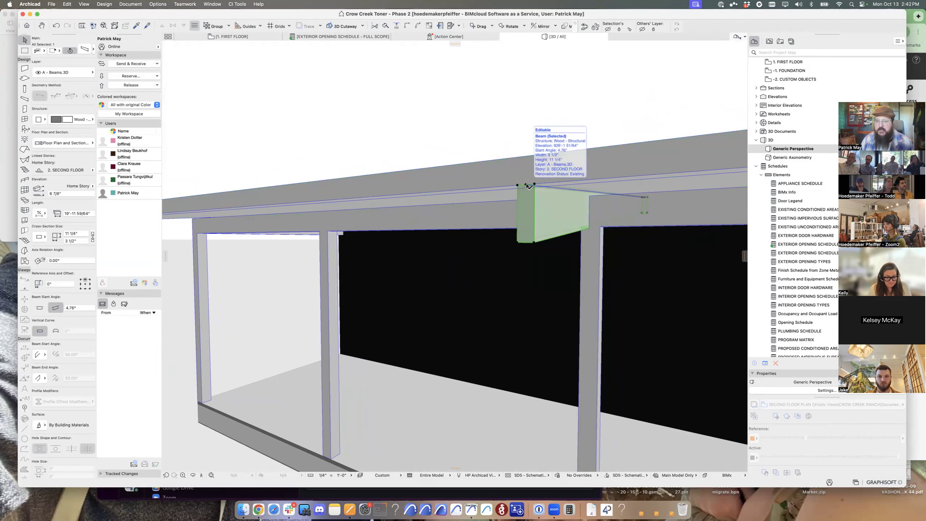
{"action": "middle_click_drag", "start_coordinate": [560, 213], "coordinate": [428, 199], "text": "shift"}
{"action": "left_click", "coordinate": [567, 239], "text": "shift"}
{"action": "scroll", "coordinate": [424, 245], "scroll_direction": "up", "scroll_amount": 5}
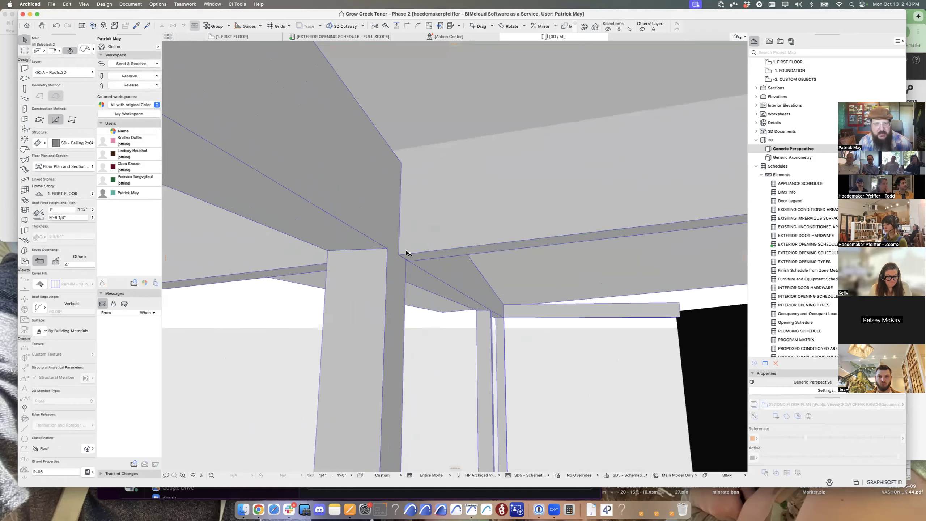
{"action": "key", "text": "super+d"}
{"action": "left_click", "coordinate": [399, 256]}
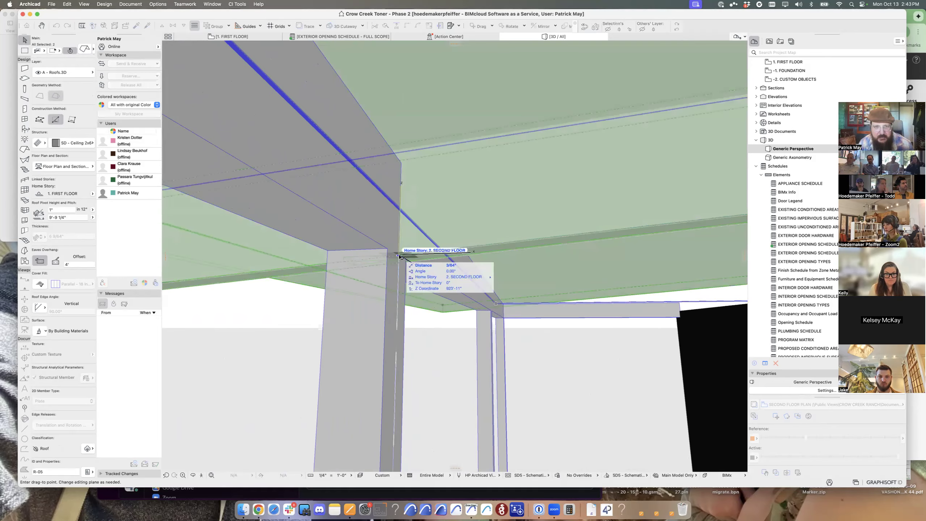
{"action": "left_click", "coordinate": [402, 163]}
{"action": "middle_click_drag", "start_coordinate": [408, 198], "coordinate": [506, 242], "text": "shift"}
{"action": "scroll", "coordinate": [507, 242], "scroll_direction": "down", "scroll_amount": 5, "text": "alt"}
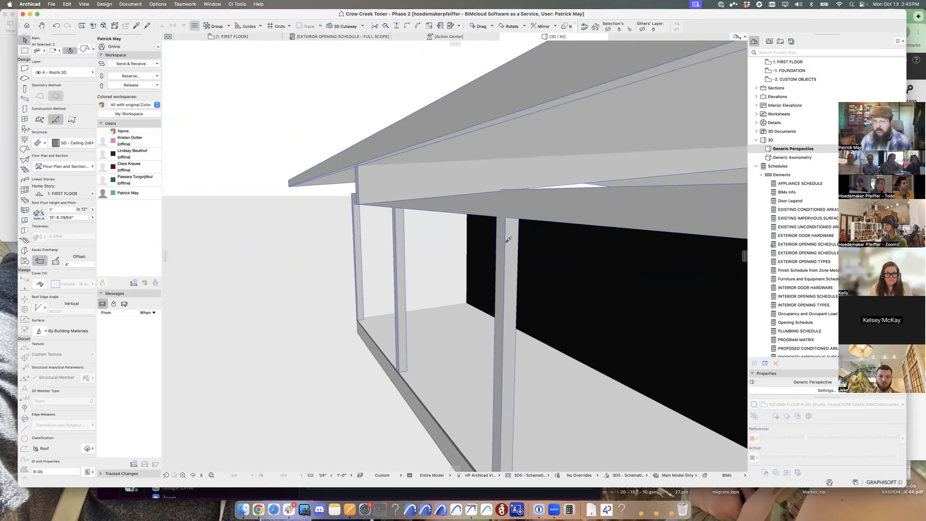
- Review the sloped beam's slant and positioning settings, leaving them as they are
{"action": "double_click", "coordinate": [373, 195]}
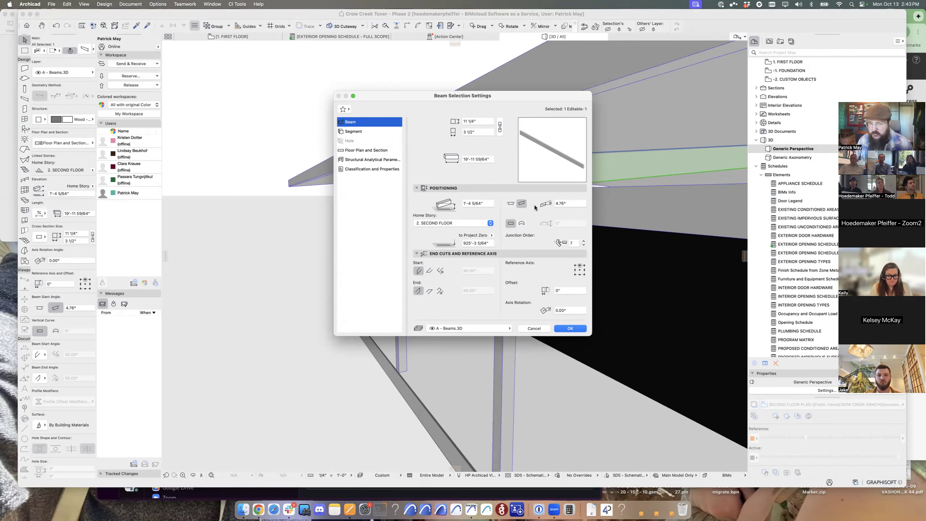
{"action": "key", "text": "Escape"}
{"action": "key", "text": "Escape"}
- Curve the long front porch beam horizontally outward into an arc about 41' long and view it from outside
{"action": "left_click", "coordinate": [557, 196]}
{"action": "middle_click_drag", "start_coordinate": [574, 194], "coordinate": [570, 263], "text": "shift"}
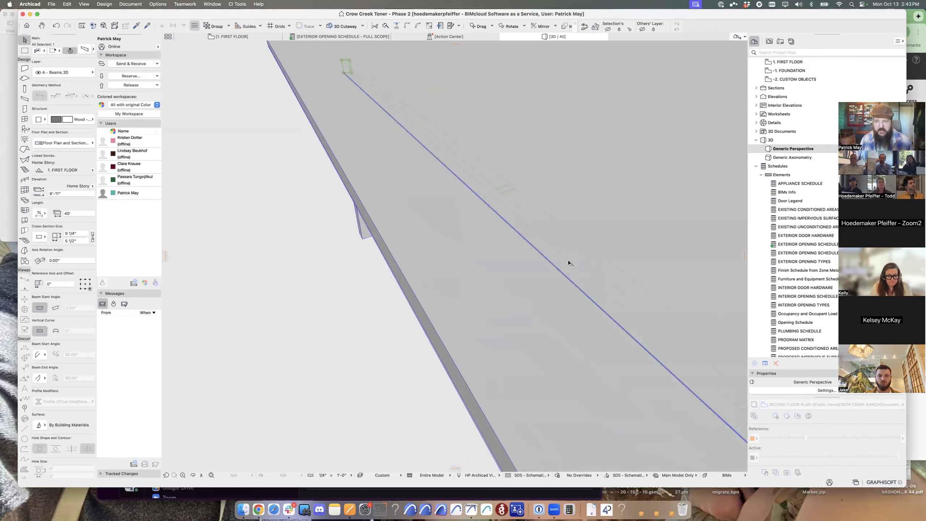
{"action": "left_click", "coordinate": [564, 276]}
{"action": "left_click", "coordinate": [671, 187]}
{"action": "left_click", "coordinate": [681, 176]}
{"action": "left_click", "coordinate": [368, 390]}
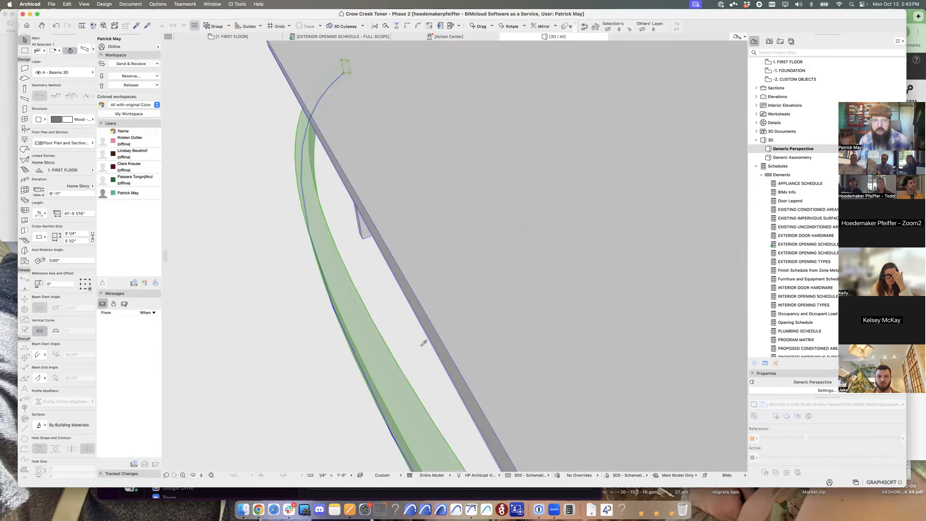
{"action": "scroll", "coordinate": [422, 345], "scroll_direction": "down", "scroll_amount": 10}
{"action": "scroll", "coordinate": [434, 332], "scroll_direction": "up", "scroll_amount": 10}
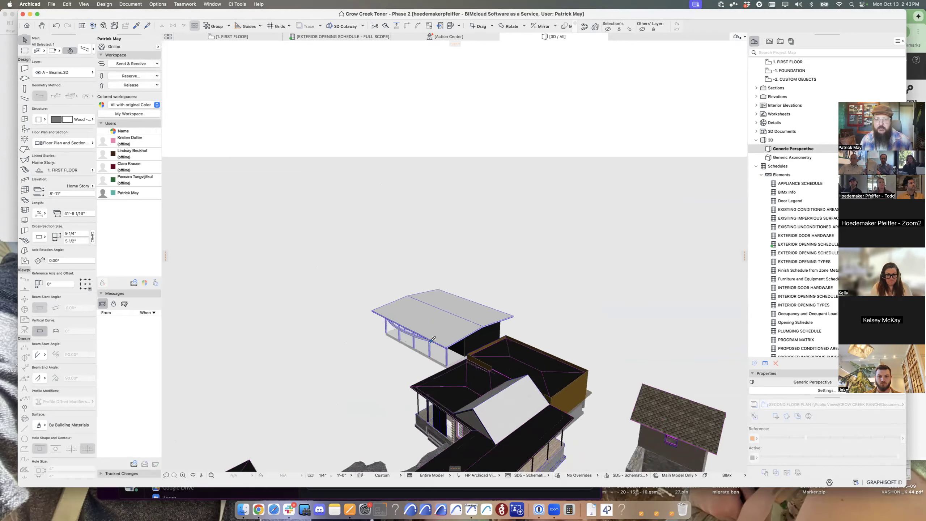
{"action": "middle_click_drag", "start_coordinate": [466, 327], "coordinate": [496, 314], "text": "shift"}
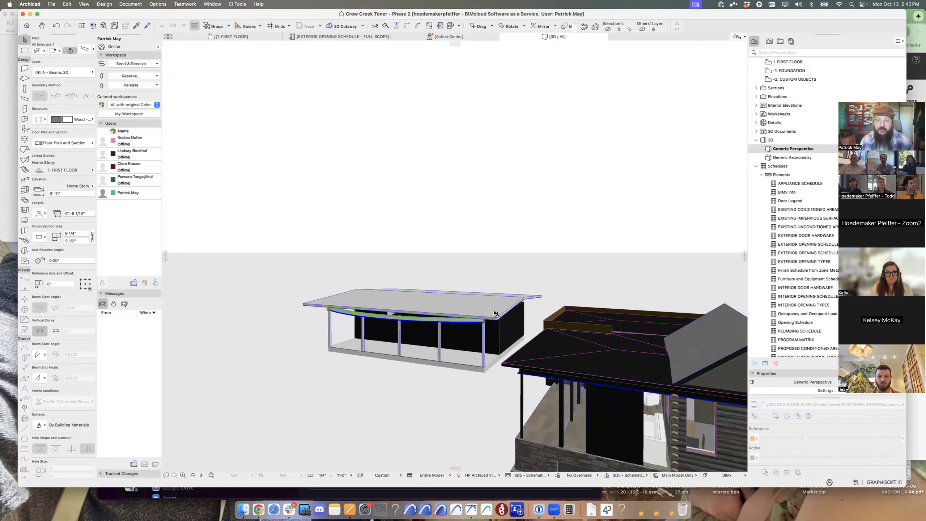
- Try to curve the front porch beam again, then undo the curving and deselect the beam
{"action": "left_click", "coordinate": [418, 324]}
{"action": "left_click", "coordinate": [681, 176]}
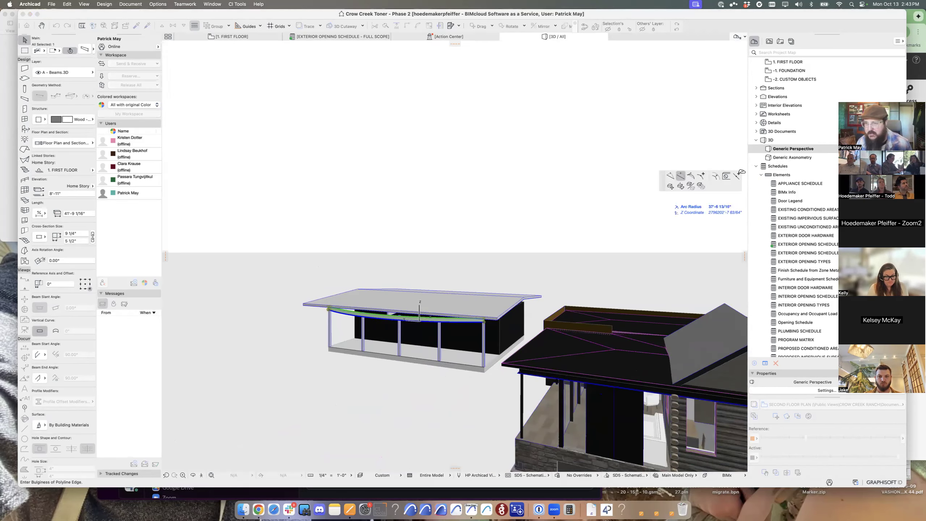
{"action": "left_click", "coordinate": [653, 206]}
{"action": "key", "text": "super+z"}
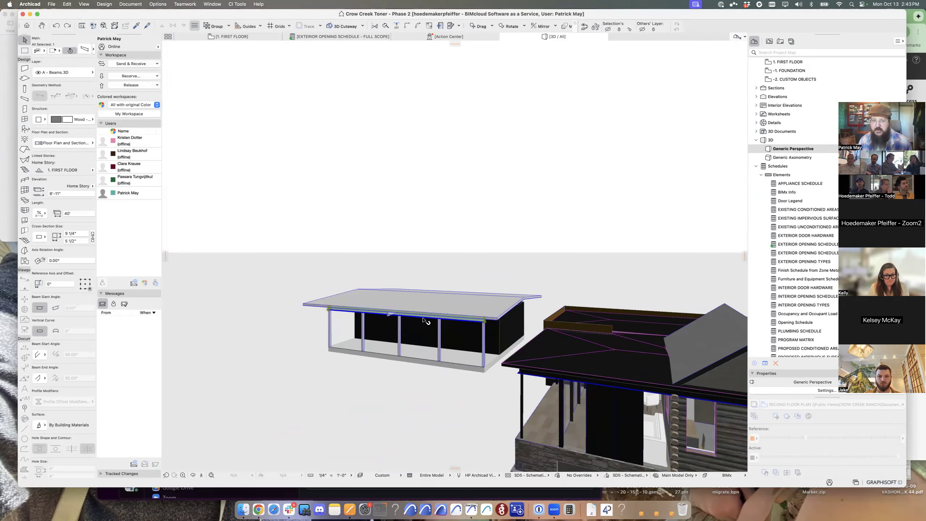
{"action": "key", "text": "Escape"}
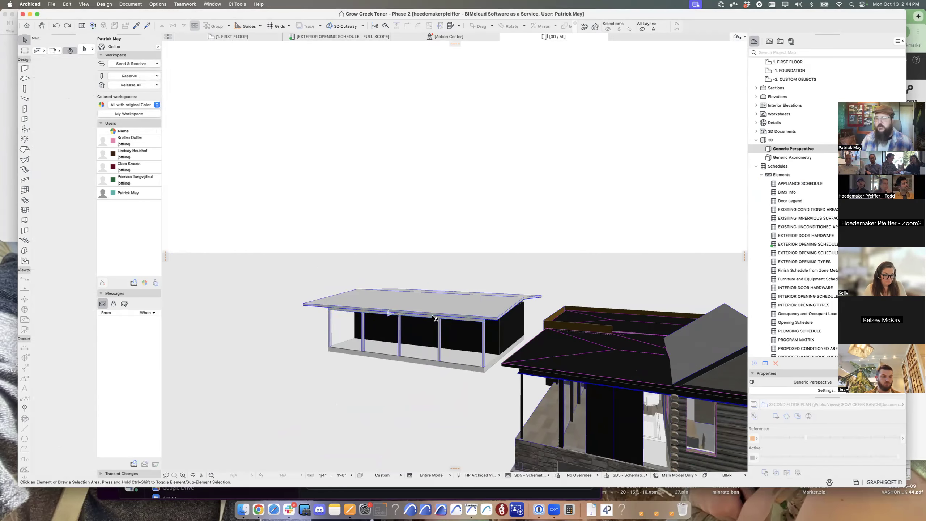
{"action": "scroll", "coordinate": [415, 352], "scroll_direction": "up", "scroll_amount": 10}
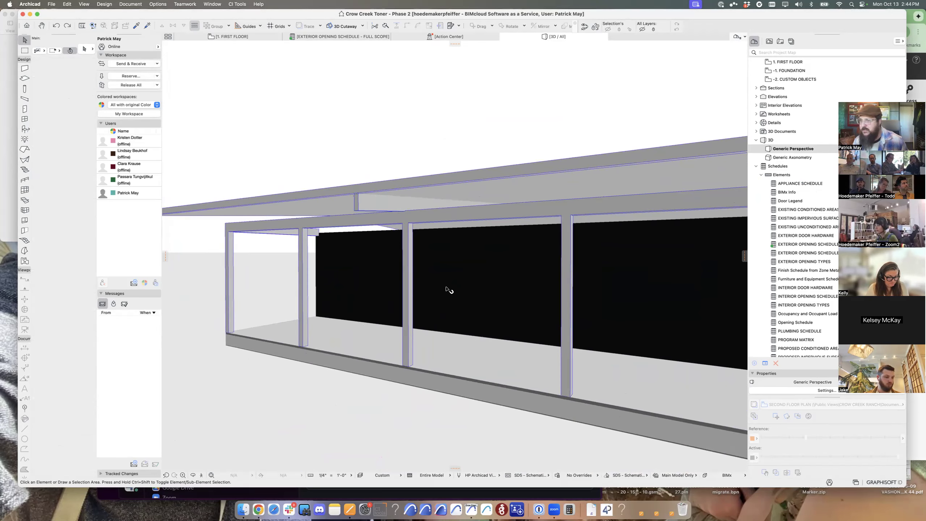
- Open the segment settings of the sloped roof beam and split it into two structural segments
{"action": "scroll", "coordinate": [383, 210], "scroll_direction": "up", "scroll_amount": 5}
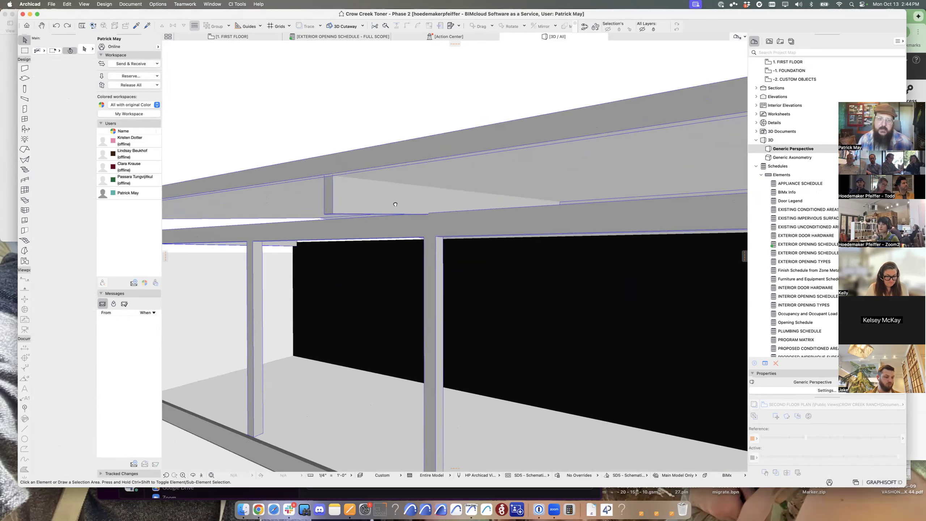
{"action": "left_click", "coordinate": [411, 198]}
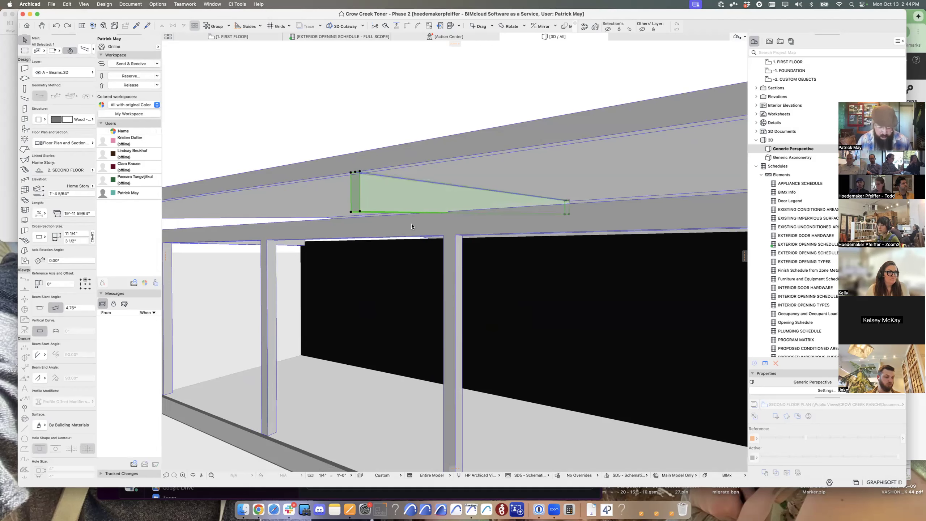
{"action": "key", "text": "super+t"}
{"action": "left_click", "coordinate": [364, 132]}
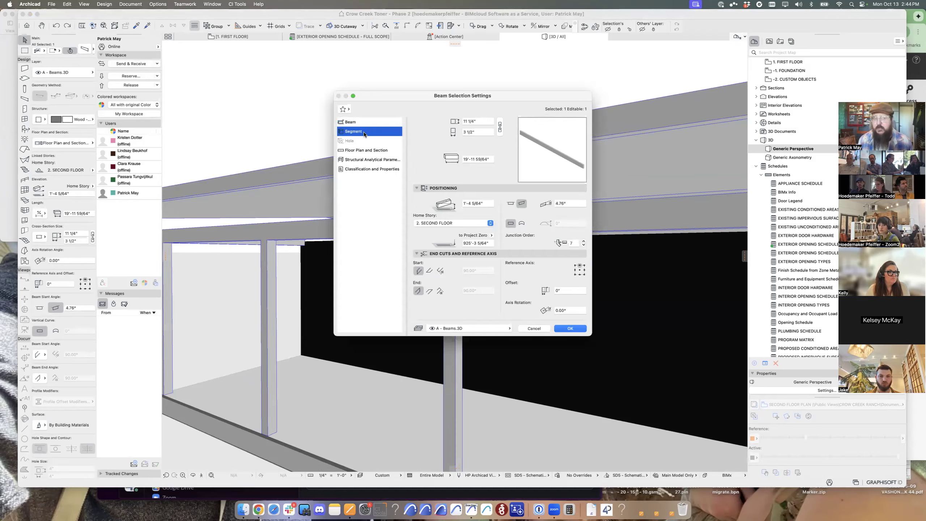
{"action": "left_click_drag", "start_coordinate": [508, 97], "coordinate": [646, 85]}
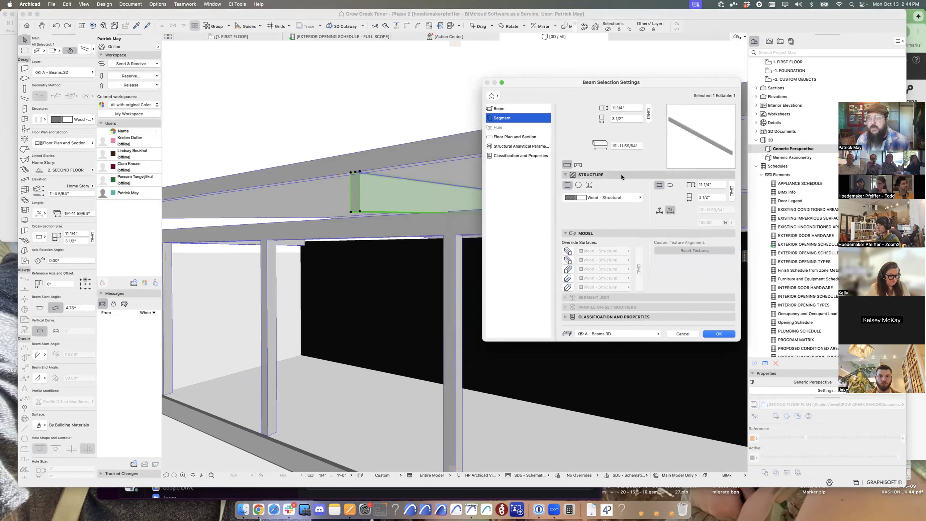
{"action": "left_click", "coordinate": [627, 145]}
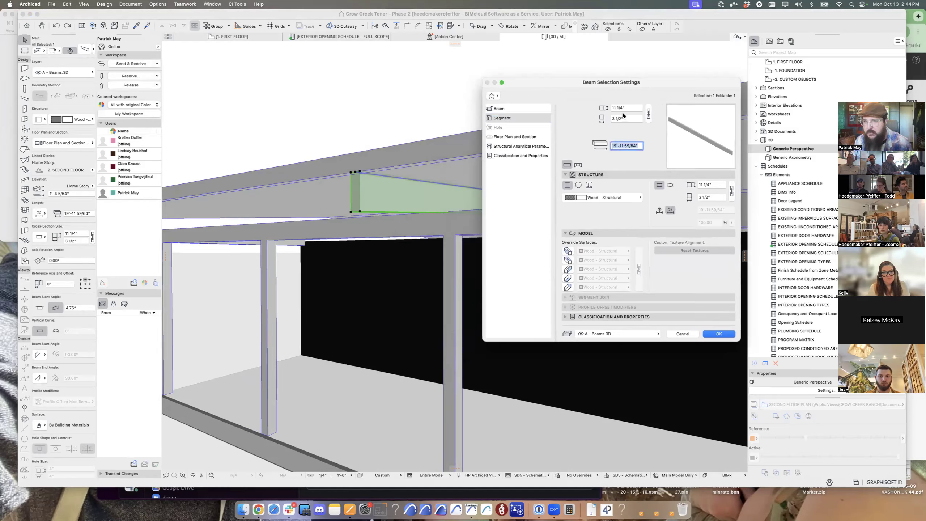
{"action": "left_click", "coordinate": [578, 165]}
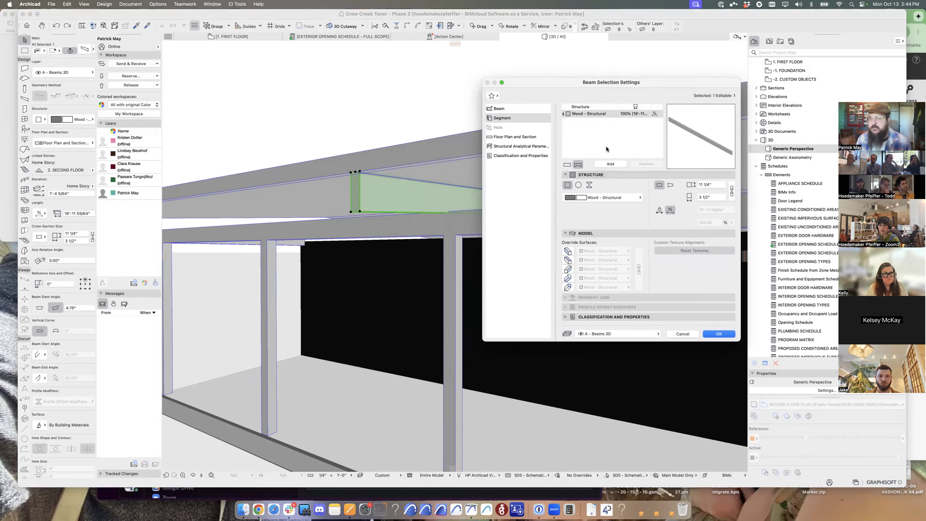
{"action": "left_click", "coordinate": [610, 164]}
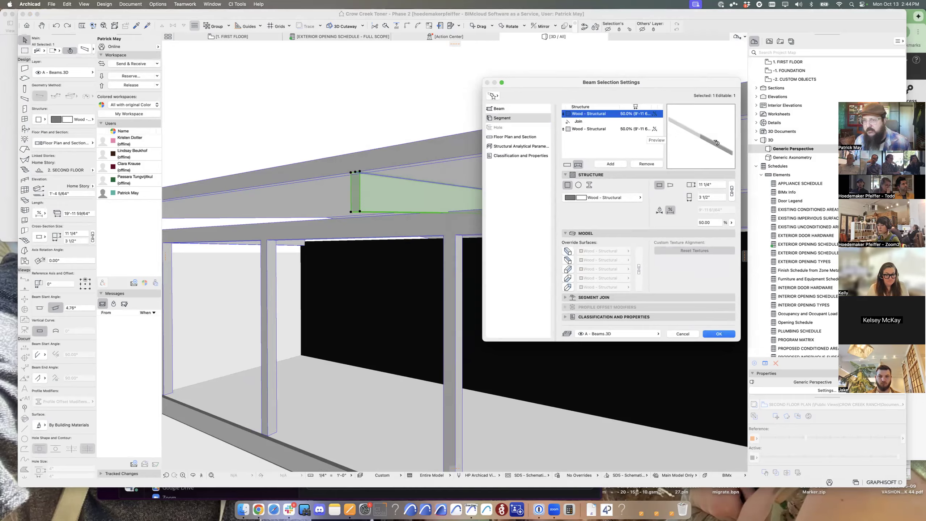
- Give the first segment of the sloped beam a fixed length of 3'
{"action": "left_click", "coordinate": [631, 128]}
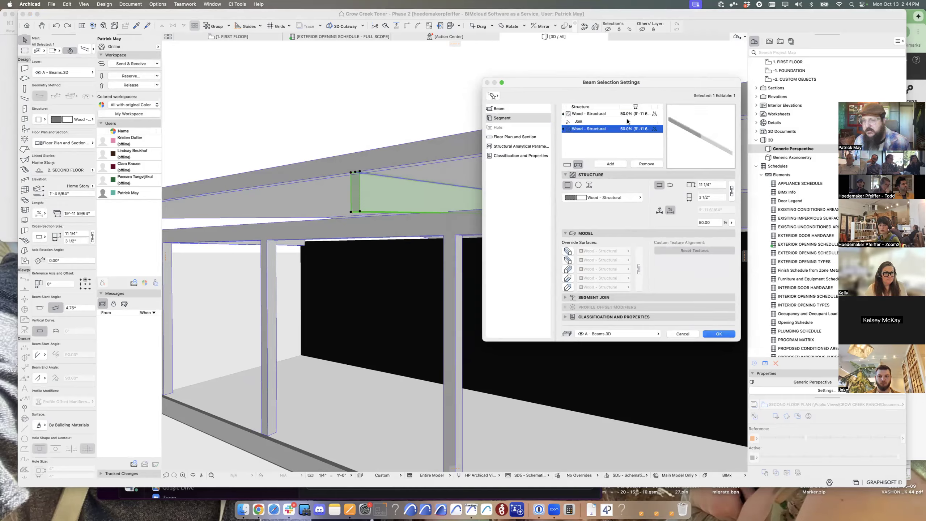
{"action": "left_click", "coordinate": [623, 114]}
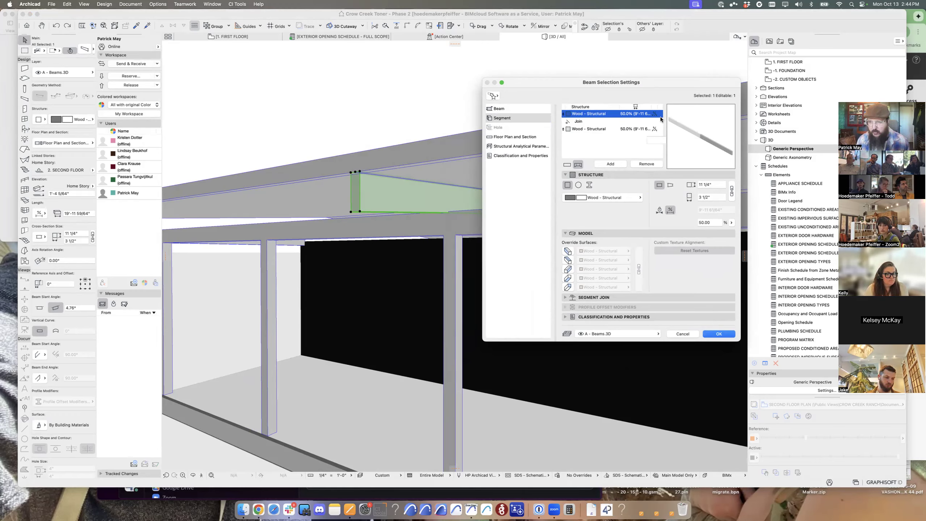
{"action": "left_click", "coordinate": [625, 128]}
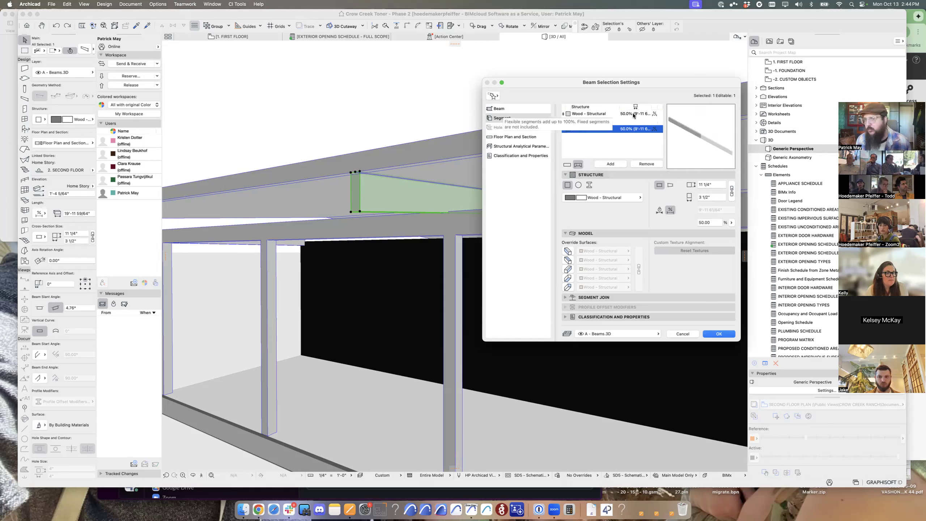
{"action": "left_click", "coordinate": [632, 114]}
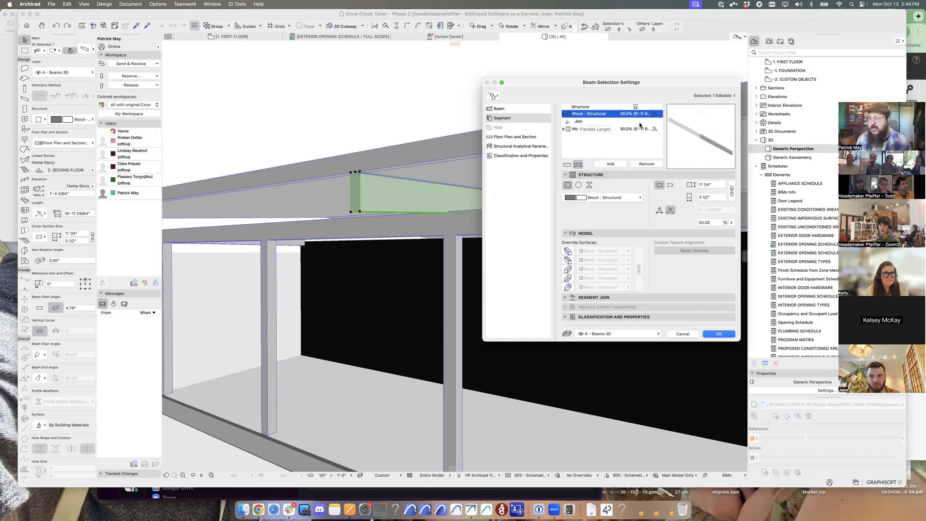
{"action": "left_click", "coordinate": [660, 210]}
{"action": "left_click", "coordinate": [722, 210]}
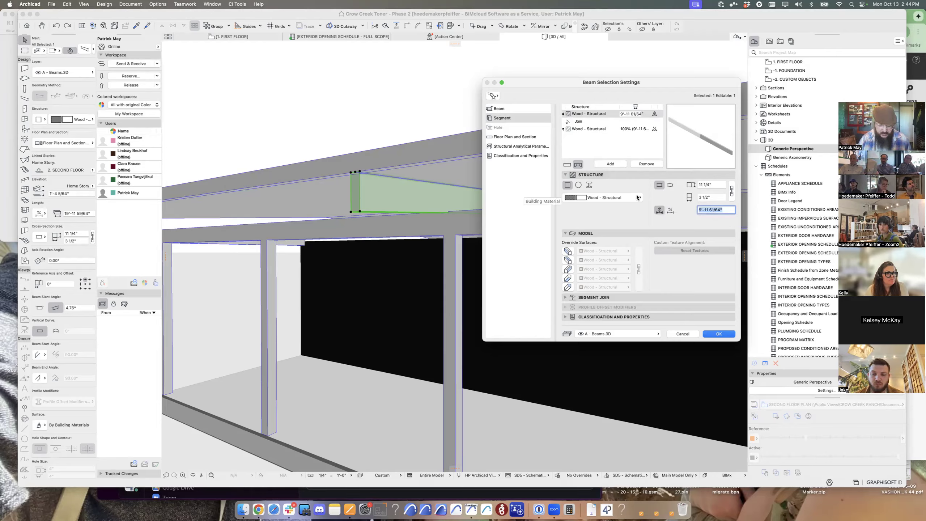
{"action": "type", "text": "3'"}
{"action": "key", "text": "Tab"}
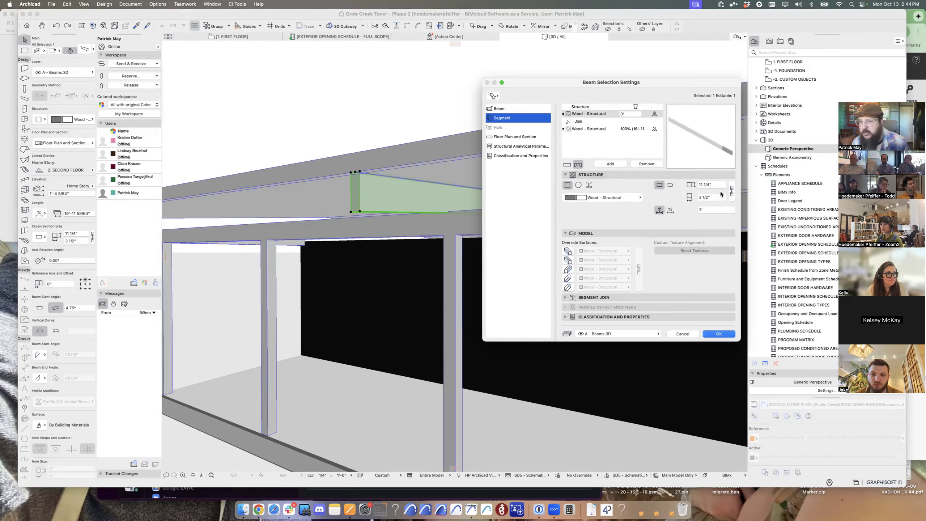
- Taper the 3' segment from a 5.5" start height to an 11.25" end height, apply the settings and deselect the beam
{"action": "left_click", "coordinate": [671, 186]}
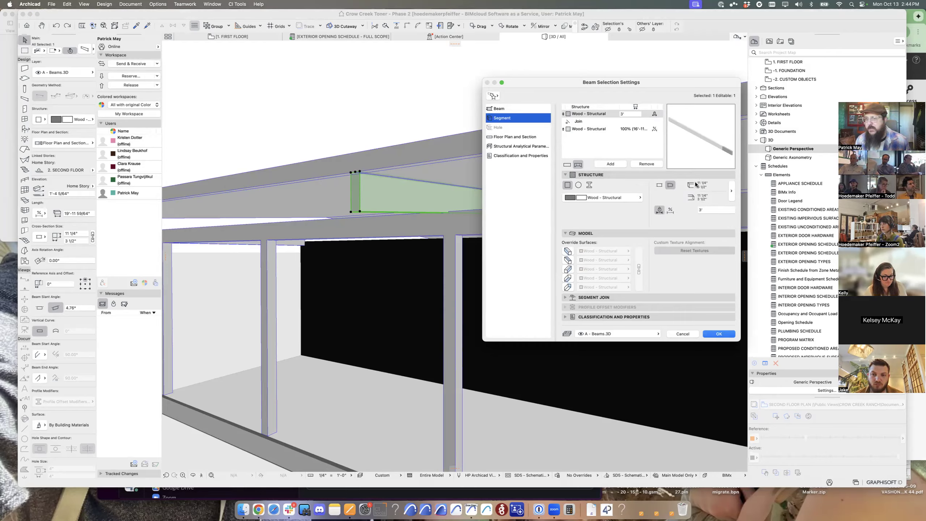
{"action": "left_click", "coordinate": [732, 190]}
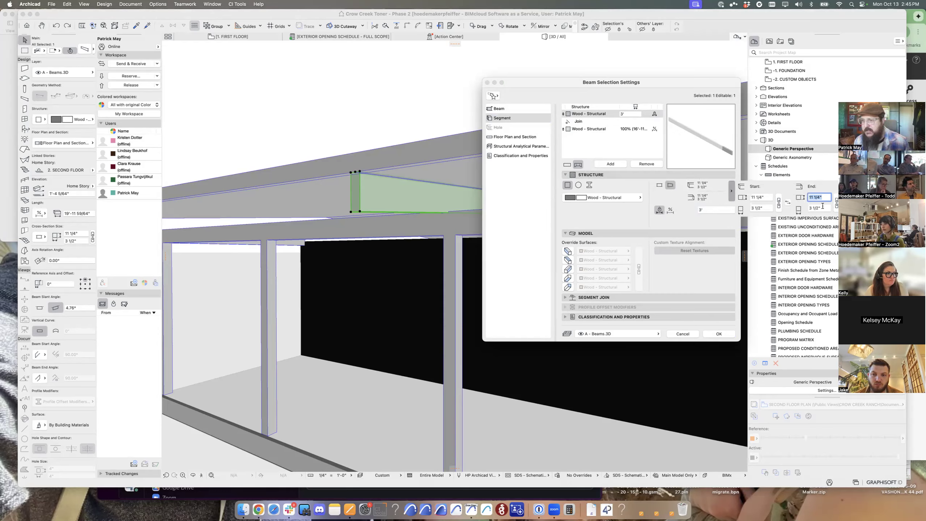
{"action": "type", "text": "5.5"}
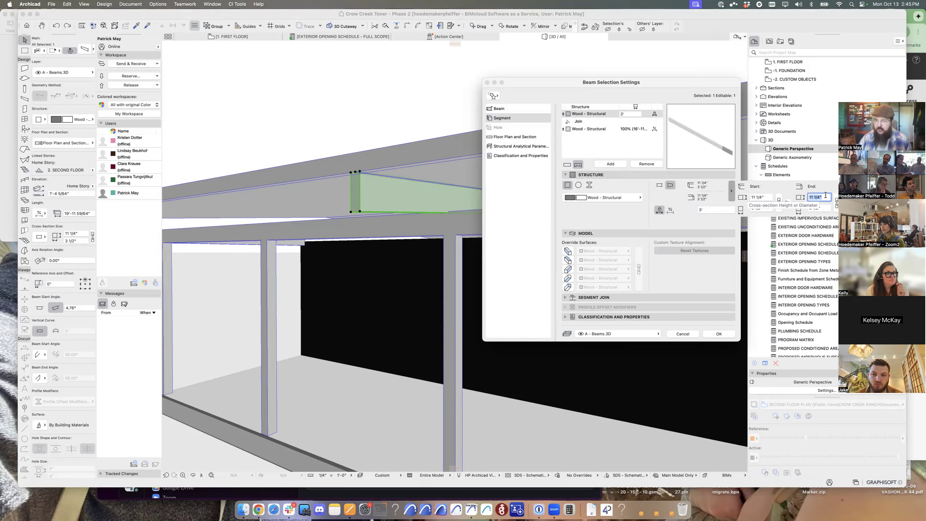
{"action": "key", "text": "Return"}
{"action": "type", "text": "11.25"}
{"action": "key", "text": "Tab"}
{"action": "left_click", "coordinate": [760, 197]}
{"action": "type", "text": "5.5"}
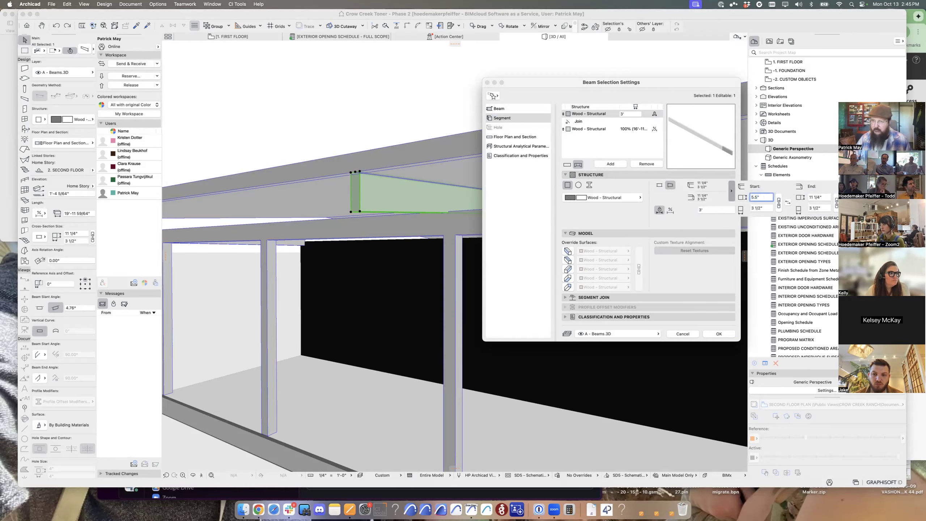
{"action": "key", "text": "Return"}
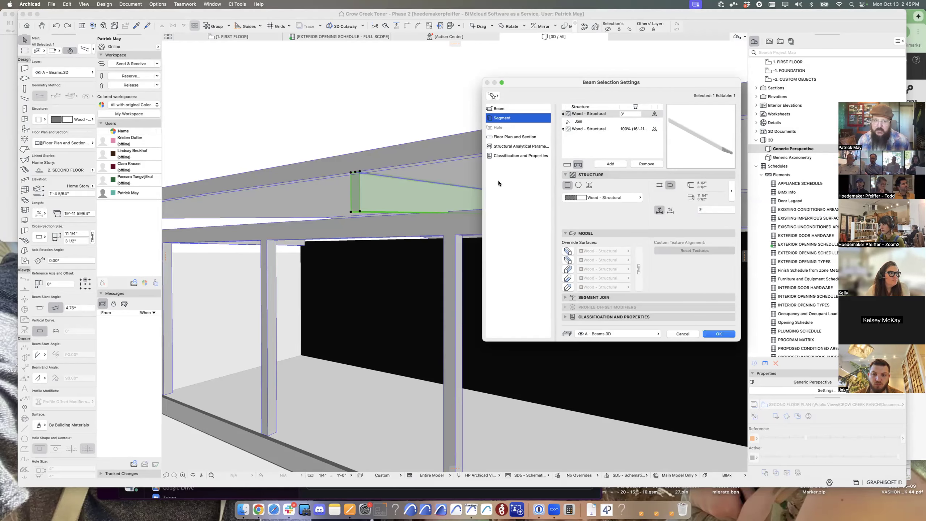
{"action": "key", "text": "Return"}
{"action": "key", "text": "Escape"}
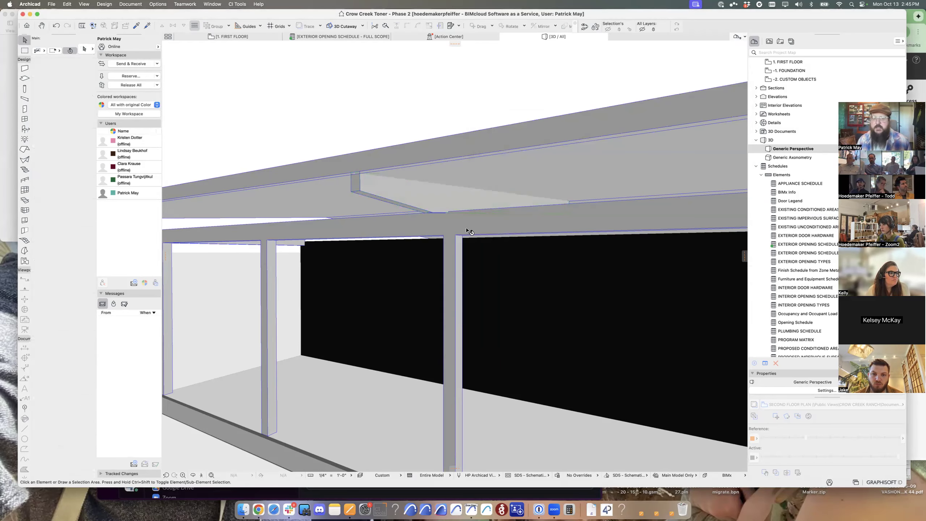
- Examine the tapered beam and review its floor plan and section options, including outlines, cover fills and the floor plan display choices
{"action": "middle_click_drag", "start_coordinate": [453, 212], "coordinate": [385, 220], "text": "shift"}
{"action": "middle_click_drag", "start_coordinate": [457, 219], "coordinate": [495, 223]}
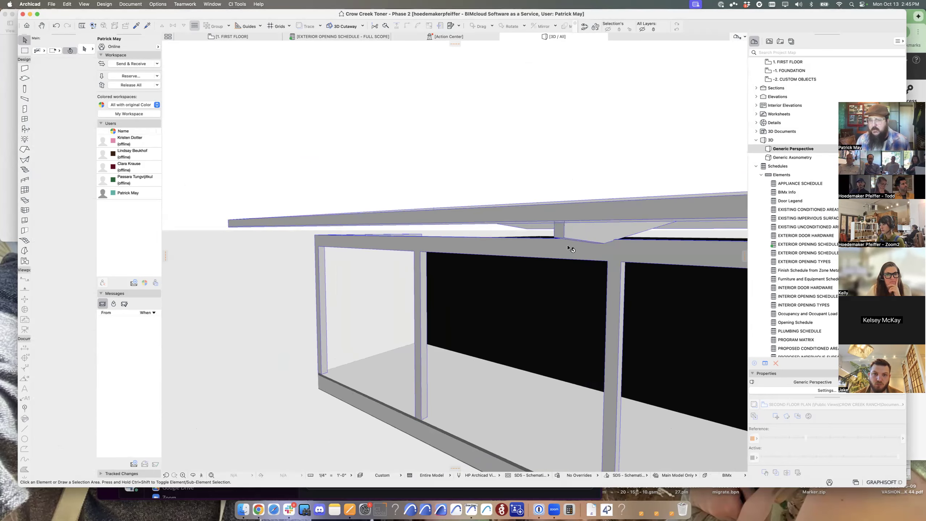
{"action": "left_click", "coordinate": [571, 234]}
{"action": "double_click", "coordinate": [571, 236]}
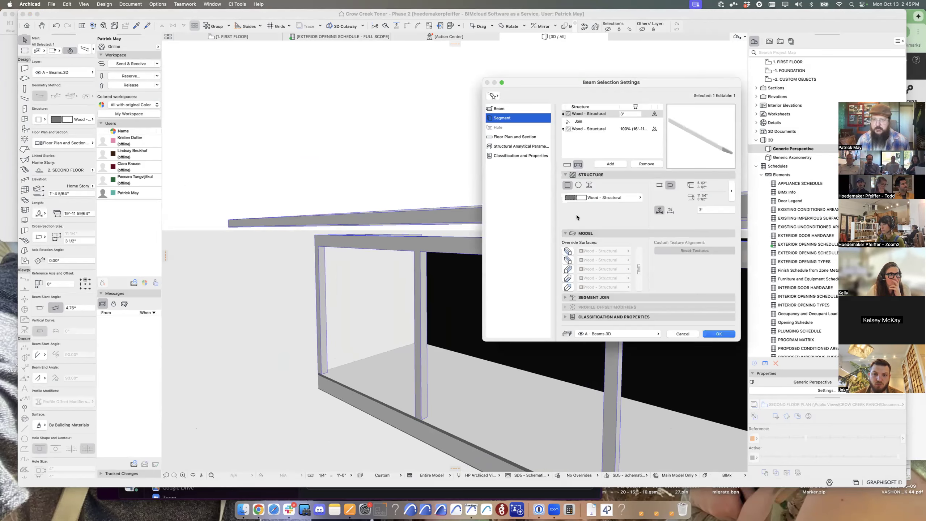
{"action": "left_click", "coordinate": [527, 137]}
{"action": "scroll", "coordinate": [691, 260], "scroll_direction": "down", "scroll_amount": 5}
{"action": "scroll", "coordinate": [711, 299], "scroll_direction": "down", "scroll_amount": 5}
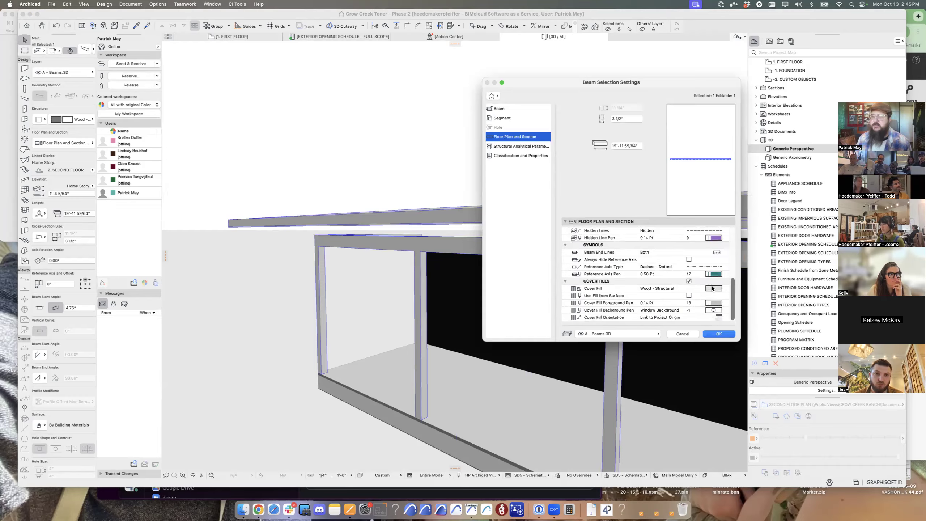
{"action": "scroll", "coordinate": [707, 285], "scroll_direction": "up", "scroll_amount": 3}
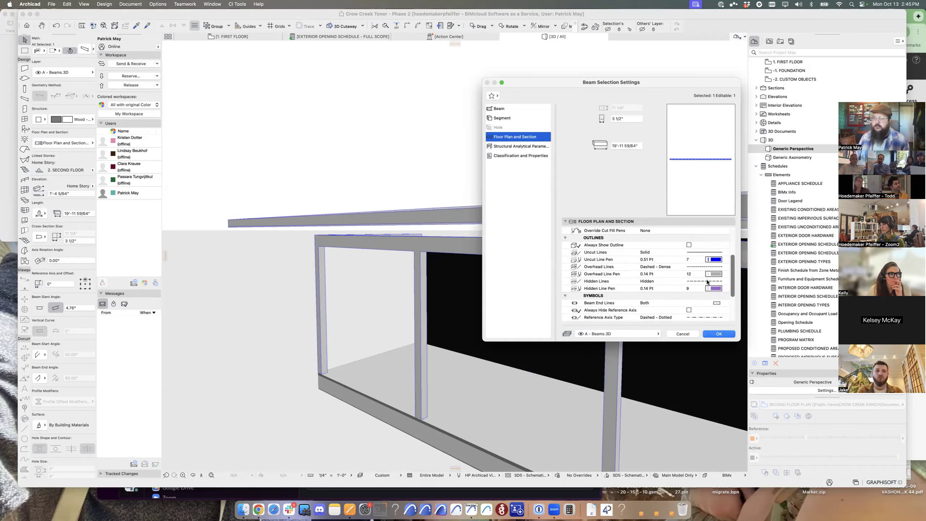
{"action": "scroll", "coordinate": [706, 281], "scroll_direction": "up", "scroll_amount": 5}
{"action": "left_click", "coordinate": [720, 245]}
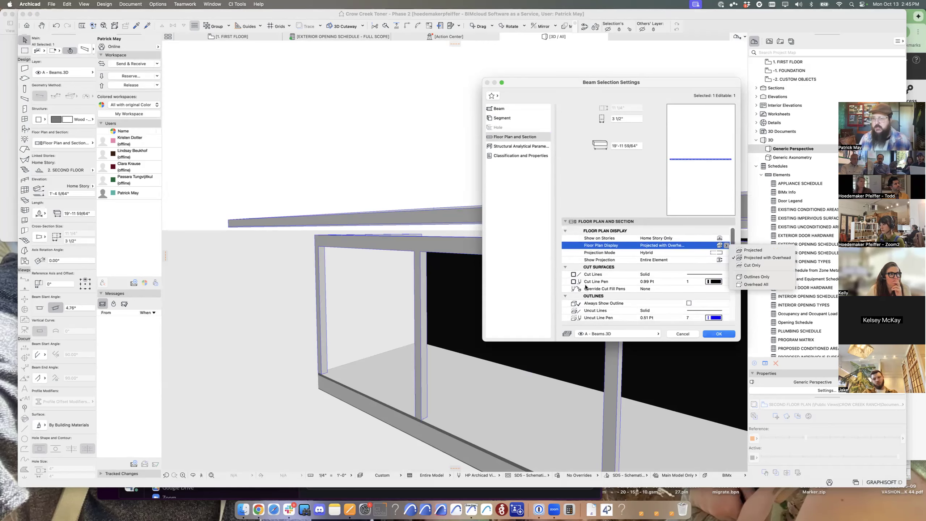
{"action": "left_click", "coordinate": [681, 266]}
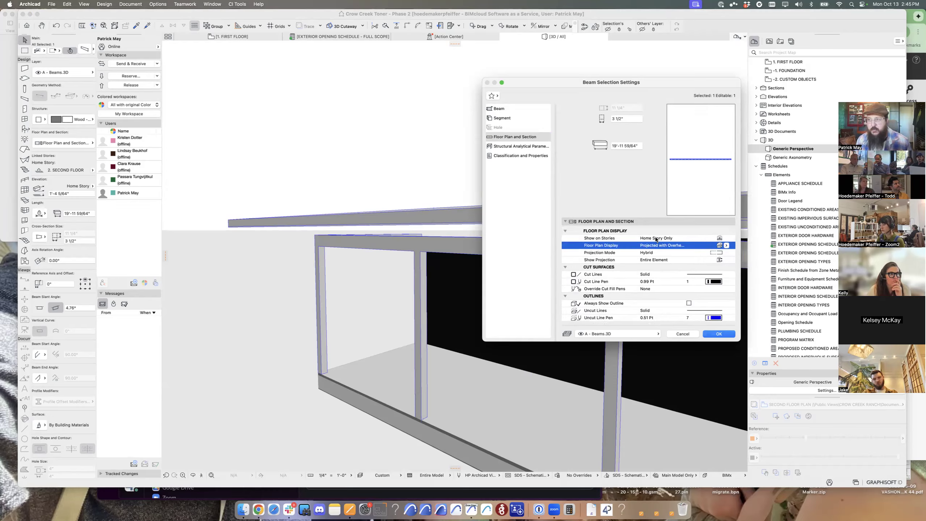
{"action": "left_click", "coordinate": [725, 247]}
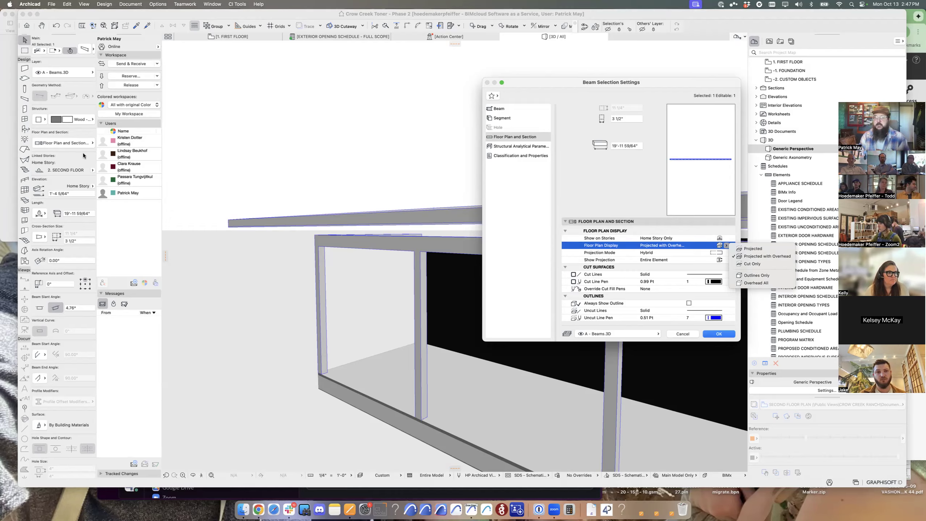
{"action": "key", "text": "Escape"}
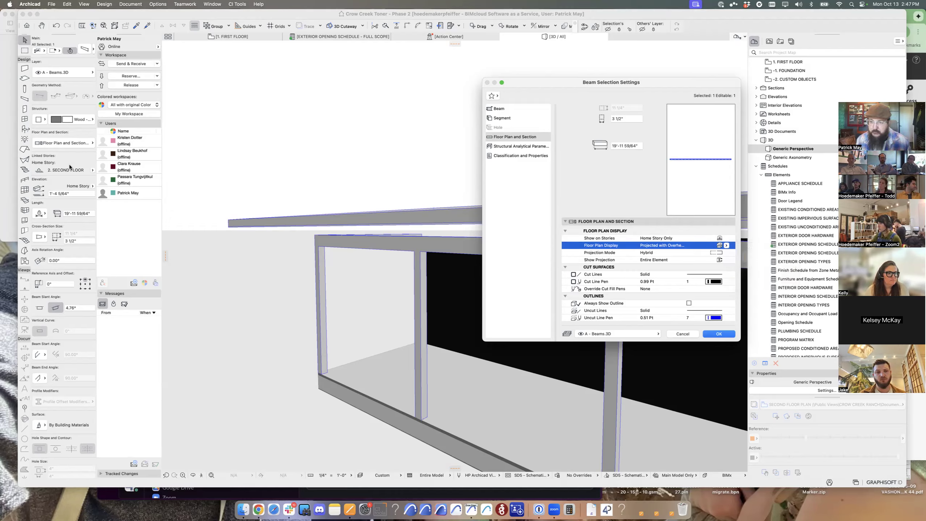
{"action": "key", "text": "Return"}
- Move the tapered sloped beam along the roof eave to the far end of the porch
{"action": "middle_click_drag", "start_coordinate": [417, 232], "coordinate": [526, 306], "text": "shift"}
{"action": "scroll", "coordinate": [497, 311], "scroll_direction": "down", "scroll_amount": 5}
{"action": "left_click", "coordinate": [598, 342]}
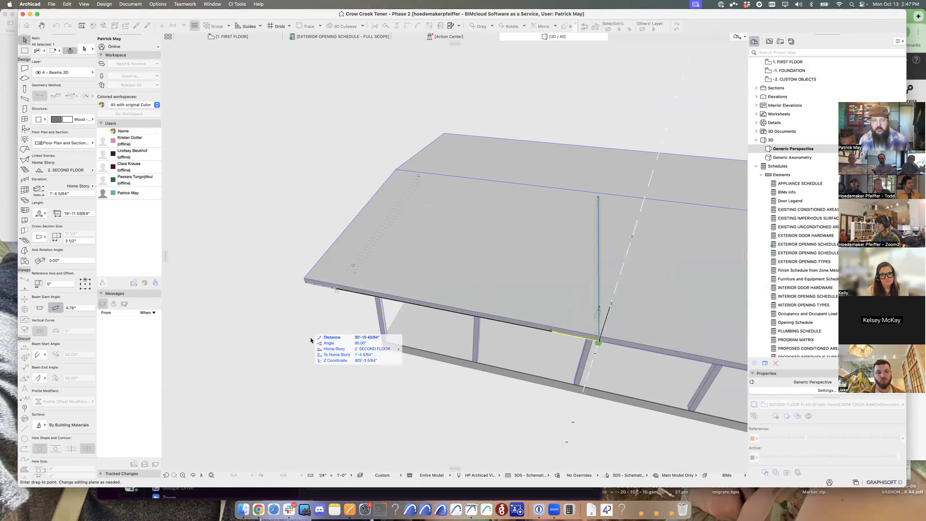
{"action": "left_click", "coordinate": [385, 342]}
- Multiply the tapered beam by dragging with the Spread method at 32" spacing along the eave to the opposite porch end, then deselect
{"action": "middle_click_drag", "start_coordinate": [554, 369], "coordinate": [234, 210], "text": "shift"}
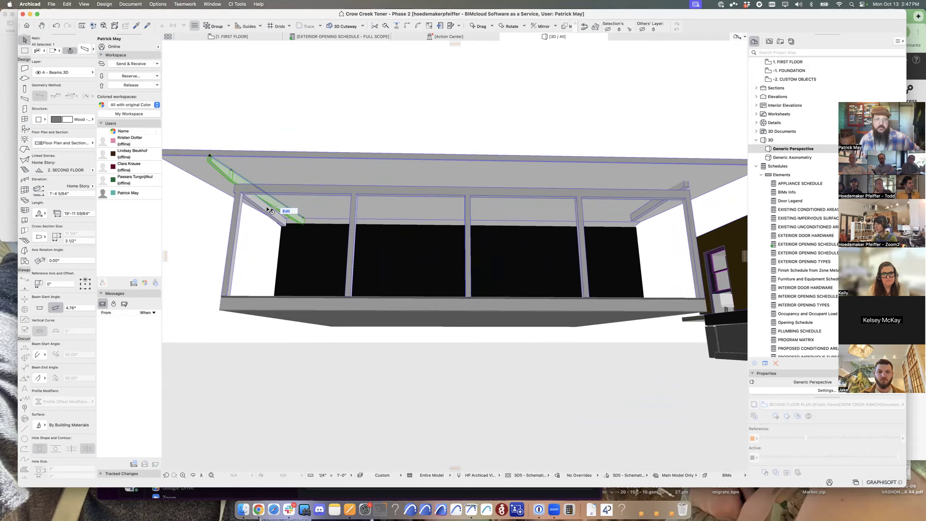
{"action": "key", "text": "super+u"}
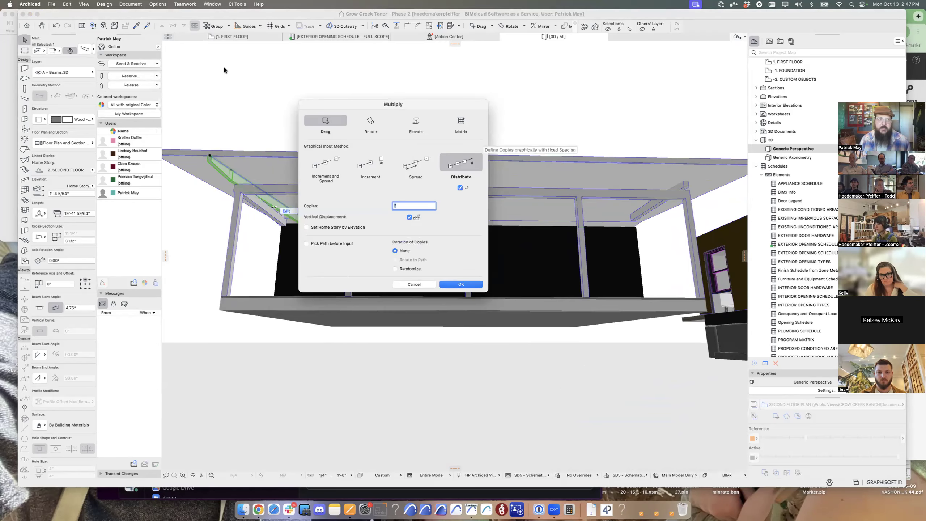
{"action": "left_click", "coordinate": [66, 4]}
{"action": "mouse_move", "coordinate": [109, 140]}
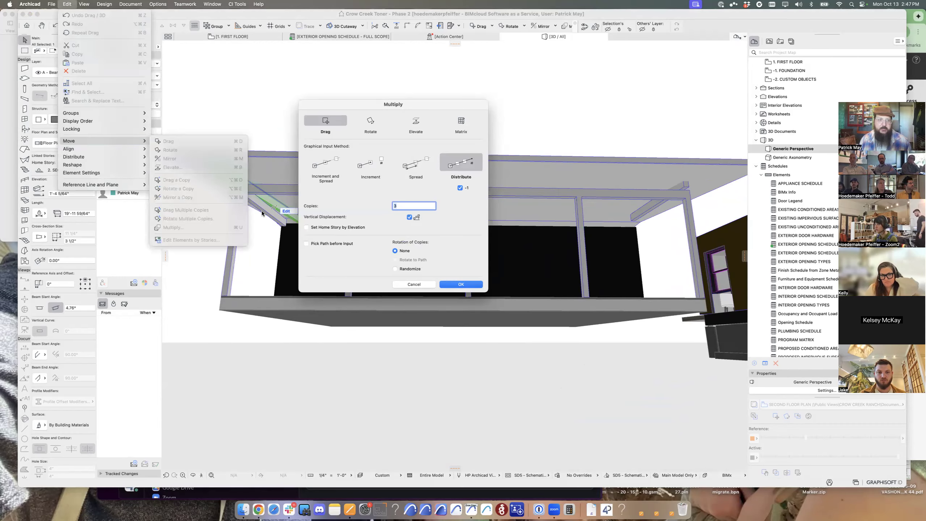
{"action": "left_click", "coordinate": [407, 100]}
{"action": "left_click", "coordinate": [415, 162]}
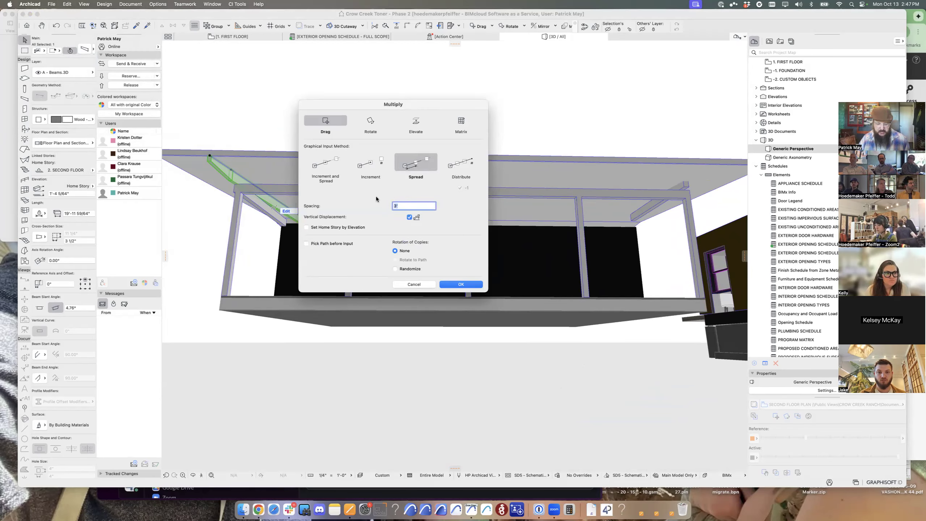
{"action": "type", "text": "32"}
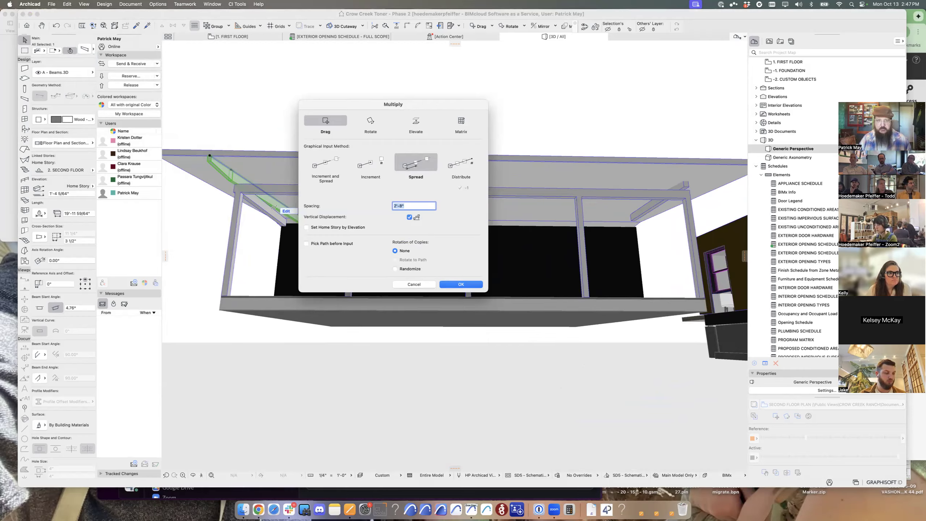
{"action": "key", "text": "Return"}
{"action": "left_click", "coordinate": [210, 156]}
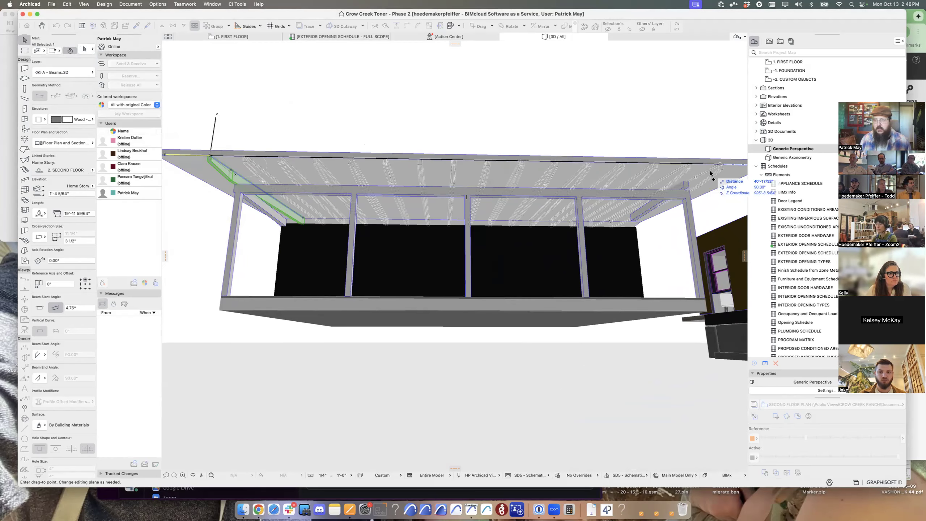
{"action": "left_click", "coordinate": [730, 165]}
{"action": "left_click_drag", "start_coordinate": [730, 165], "coordinate": [677, 195]}
{"action": "key", "text": "Escape"}
{"action": "key", "text": "Escape"}
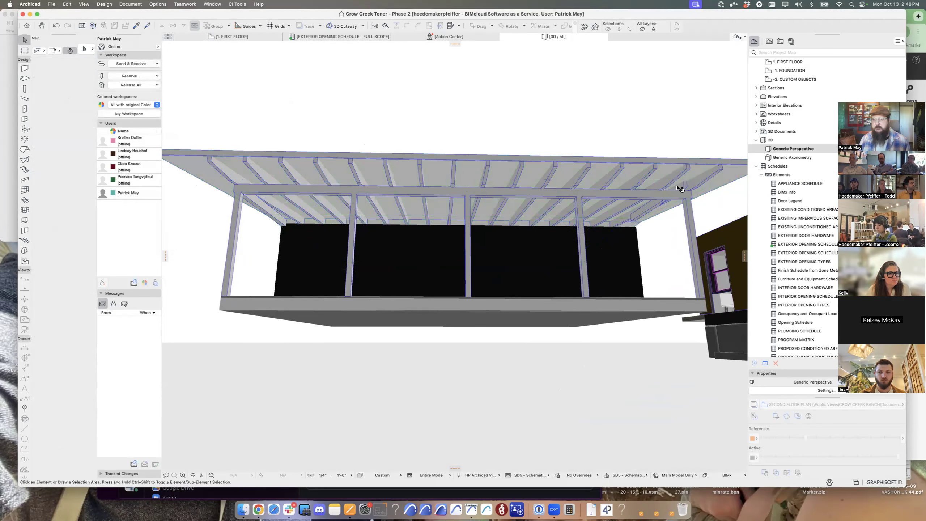
{"action": "left_click", "coordinate": [677, 194], "text": "alt"}
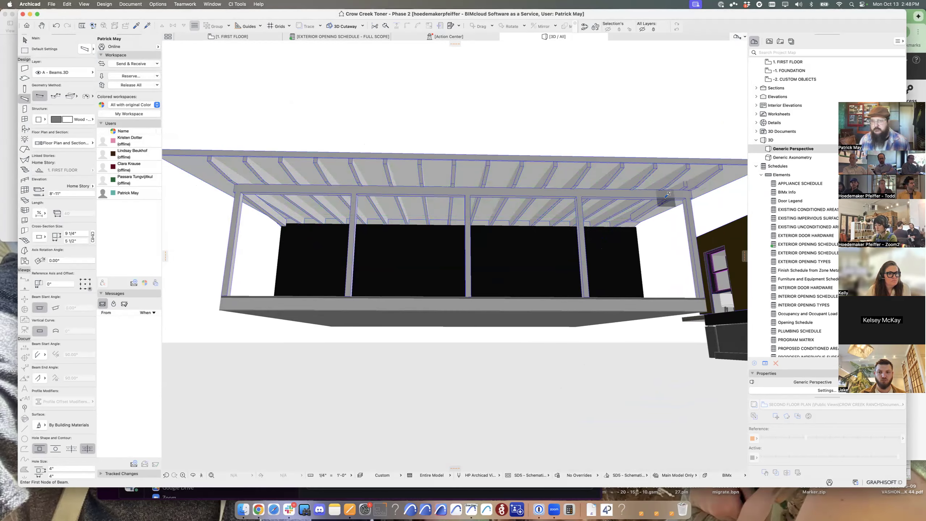
{"action": "key", "text": "w"}
{"action": "left_click", "coordinate": [687, 182]}
{"action": "key", "text": "super+d"}
{"action": "left_click", "coordinate": [688, 179]}
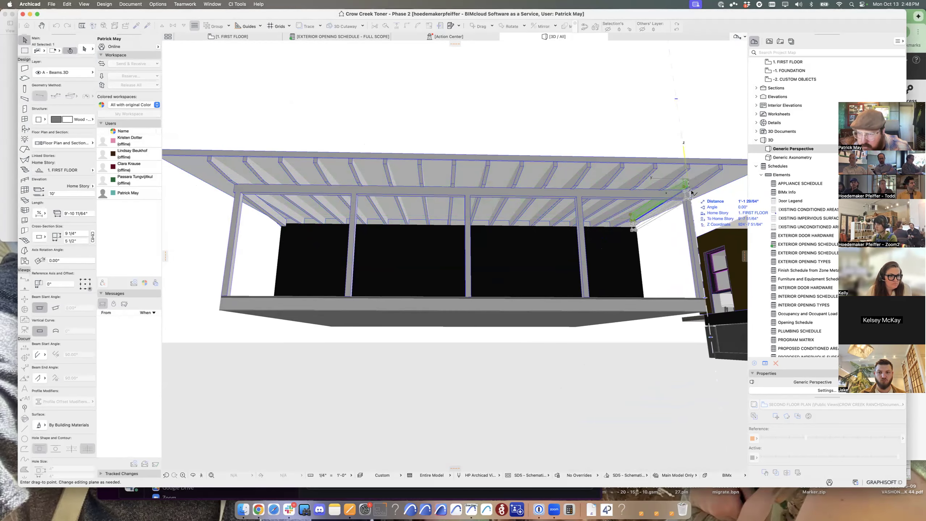
{"action": "key", "text": "Escape"}
{"action": "key", "text": "Escape"}
{"action": "middle_click_drag", "start_coordinate": [650, 188], "coordinate": [502, 260], "text": "shift"}
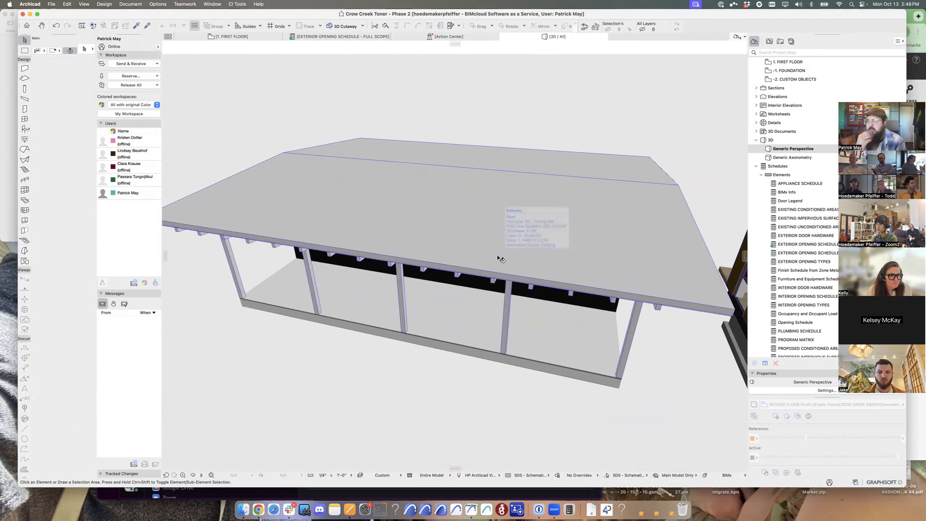
{"action": "left_click", "coordinate": [501, 259]}
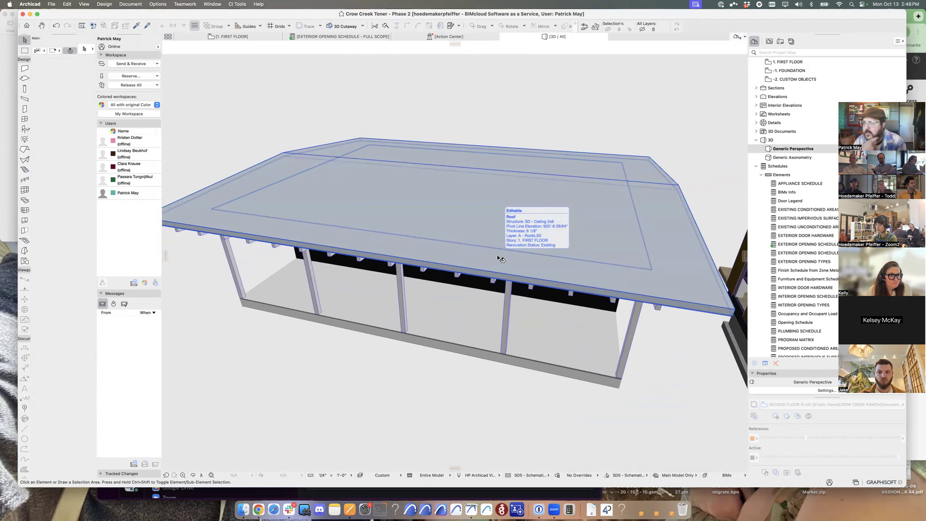
{"action": "key", "text": "Escape"}
- On the first floor plan, move the second porch column from the post line onto the building's near long wall, then deselect it
{"action": "key", "text": "F2"}
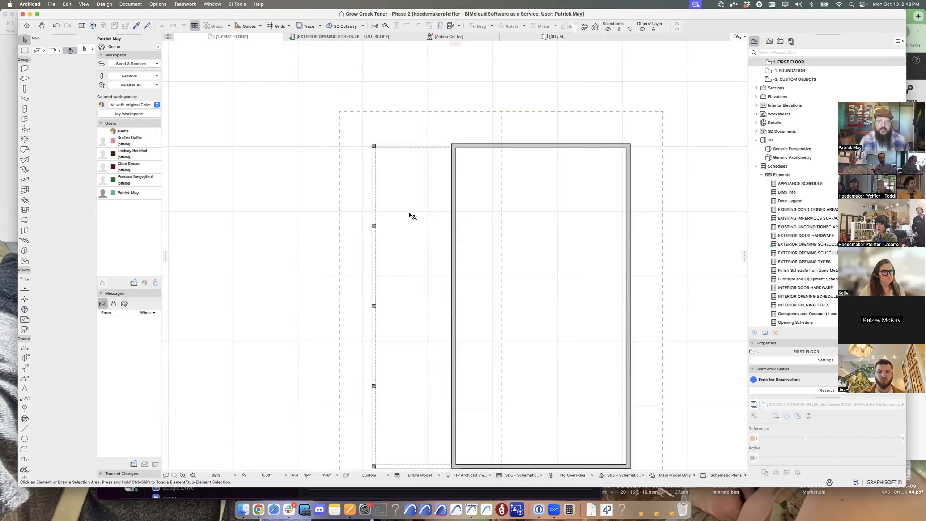
{"action": "left_click", "coordinate": [375, 226]}
{"action": "scroll", "coordinate": [377, 223], "scroll_direction": "up", "scroll_amount": 6}
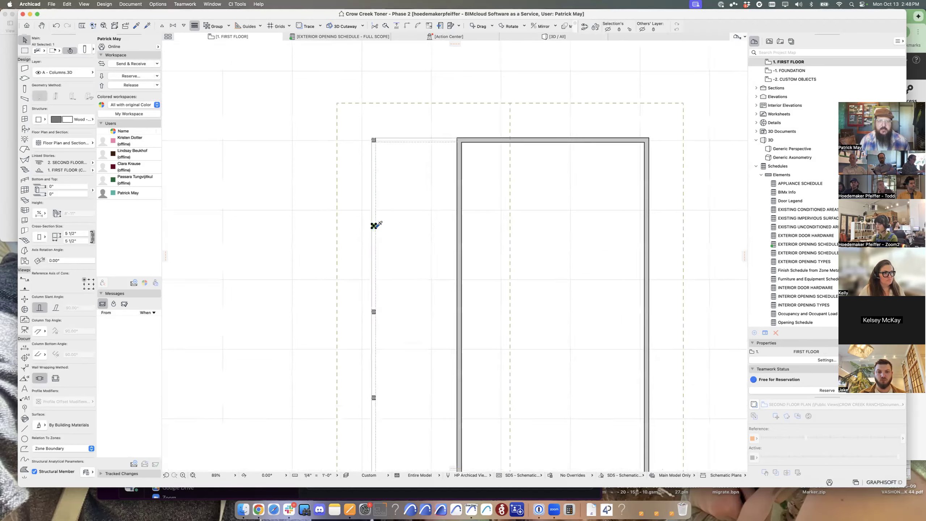
{"action": "key", "text": "super+d"}
{"action": "left_click", "coordinate": [372, 211]}
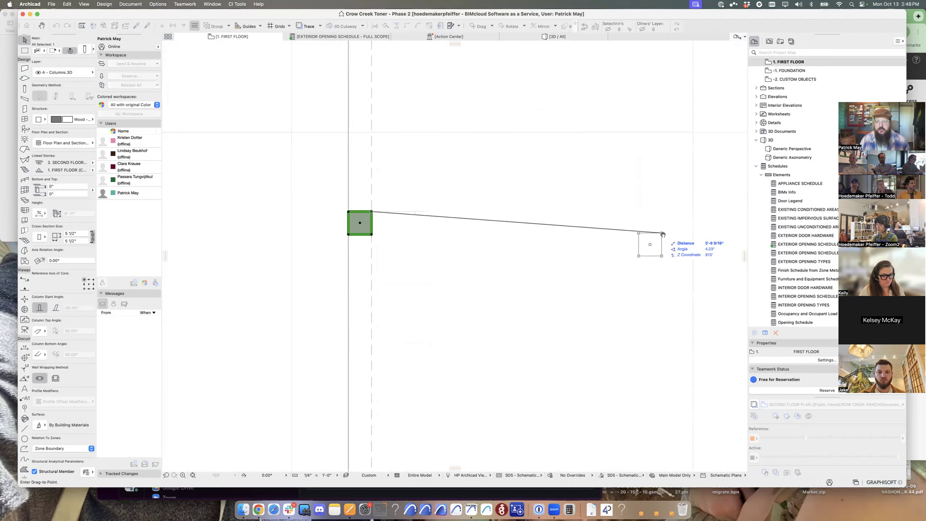
{"action": "middle_click_drag", "start_coordinate": [656, 233], "coordinate": [342, 222]}
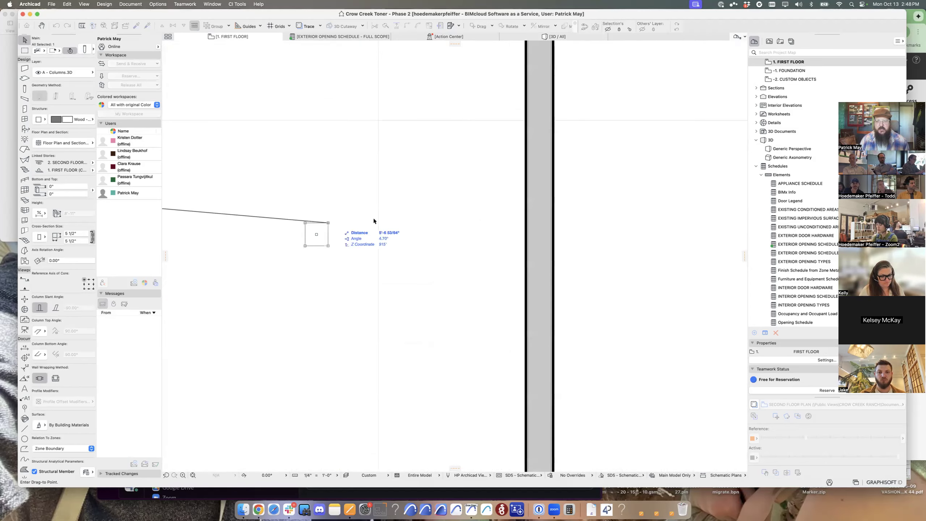
{"action": "left_click", "coordinate": [564, 198]}
{"action": "scroll", "coordinate": [558, 209], "scroll_direction": "up", "scroll_amount": 5}
{"action": "scroll", "coordinate": [559, 211], "scroll_direction": "up", "scroll_amount": 1}
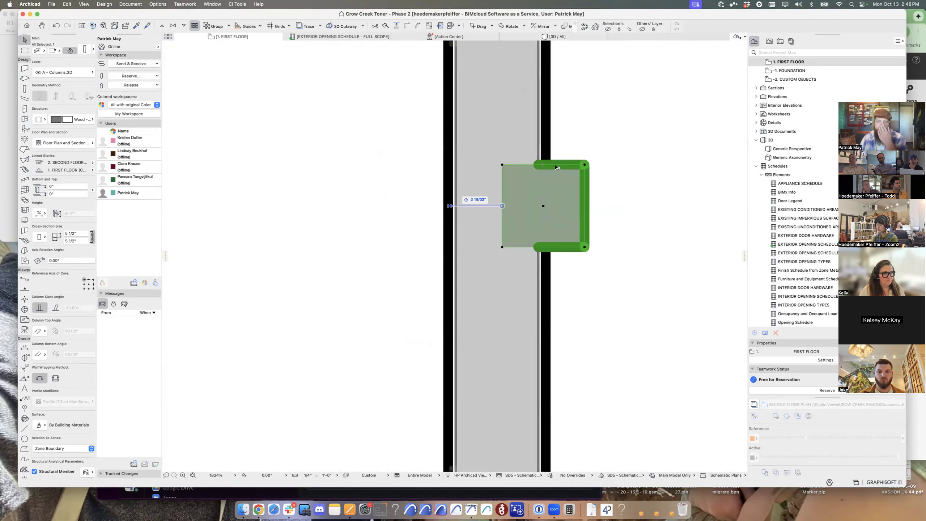
{"action": "key", "text": "Escape"}
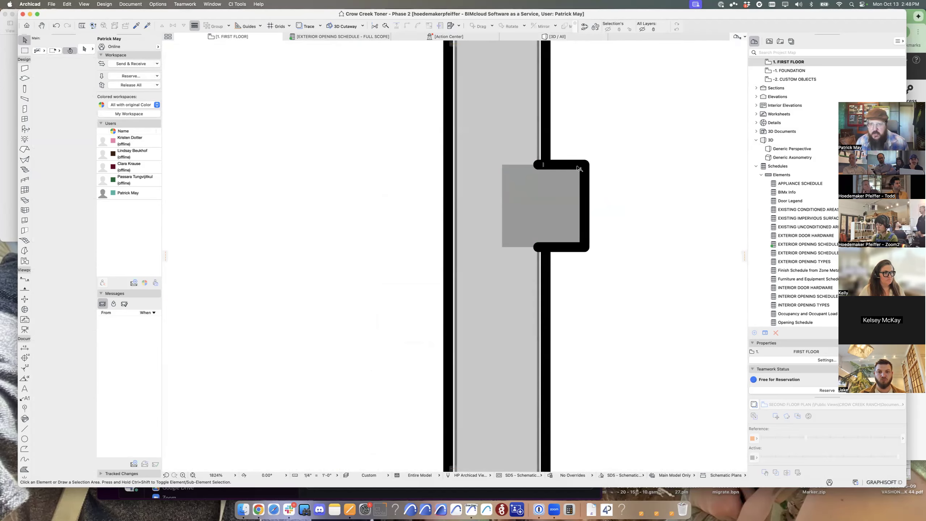
- Turn off true line weight display in the floor plan and clear the column selection
{"action": "left_click", "coordinate": [545, 168]}
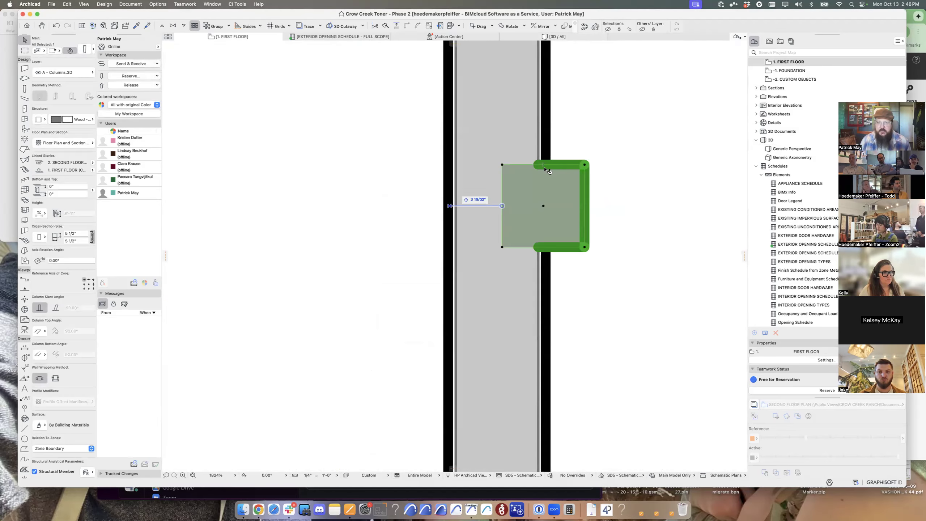
{"action": "left_click", "coordinate": [195, 26]}
{"action": "key", "text": "Escape"}
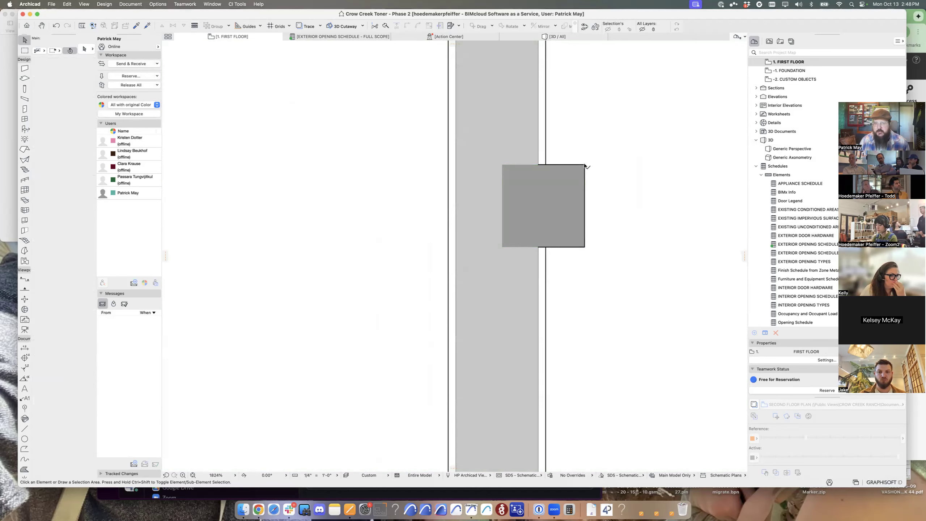
- Set the relocated column's wrapping method to Wrapped, shift it about 1 1/2" further into the wall and deselect it
{"action": "left_click", "coordinate": [584, 166]}
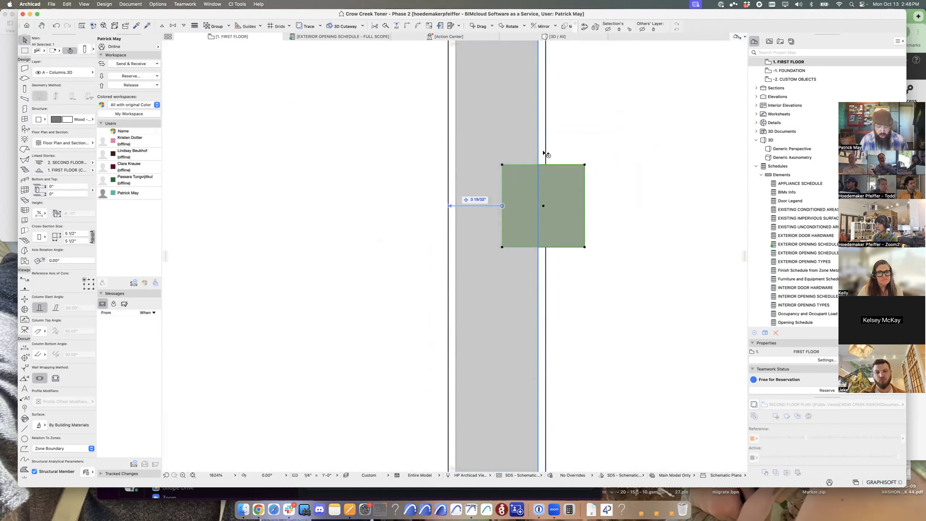
{"action": "key", "text": "super+t"}
{"action": "left_click_drag", "start_coordinate": [651, 252], "coordinate": [337, 161]}
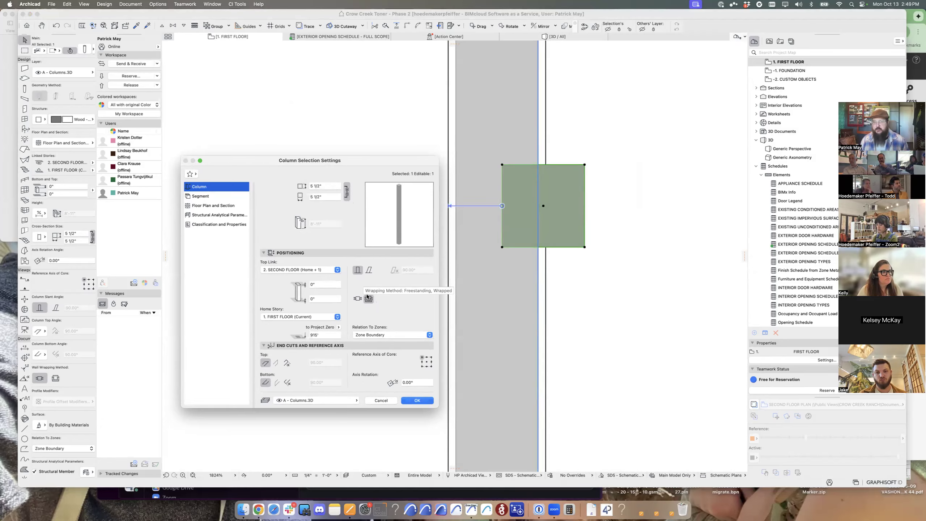
{"action": "key", "text": "Return"}
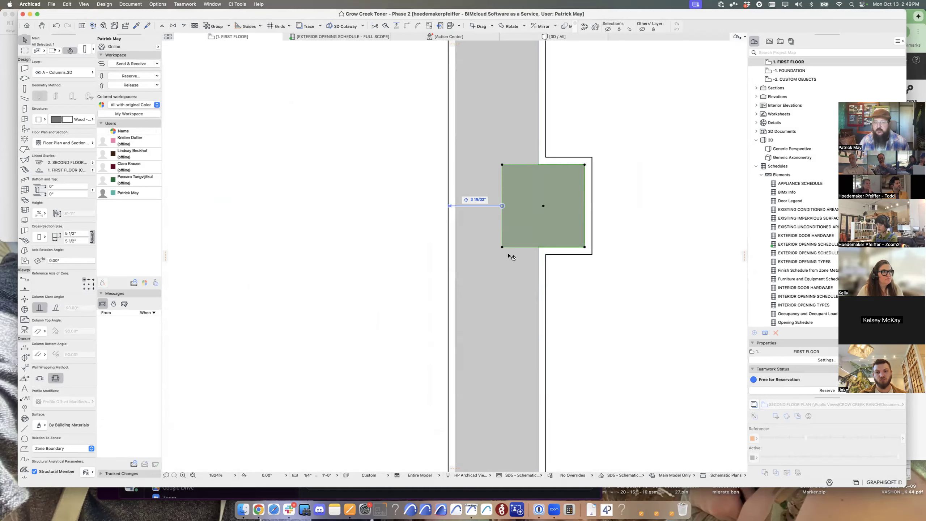
{"action": "left_click_drag", "start_coordinate": [588, 162], "coordinate": [558, 164]}
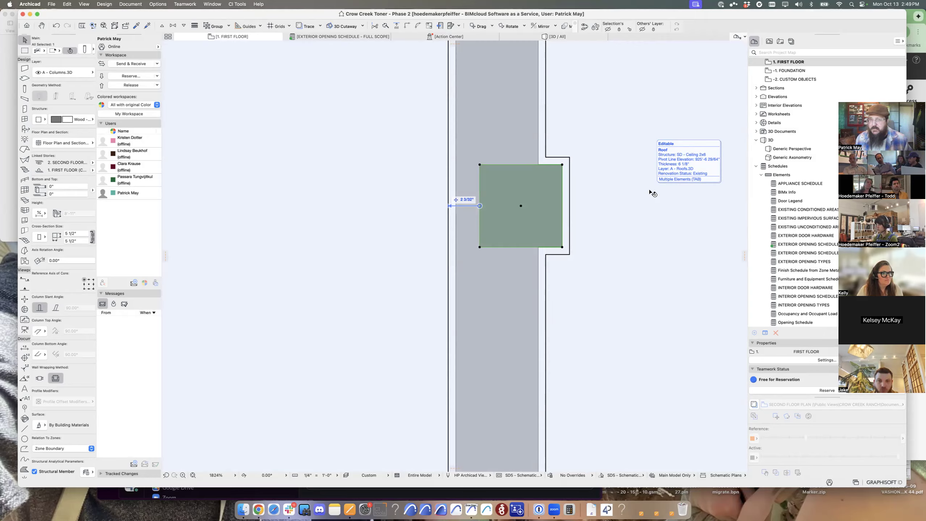
{"action": "key", "text": "Escape"}
- Find the corner of the existing house beside the bedroom and select the four interior and exterior walls meeting there for inspection
{"action": "scroll", "coordinate": [566, 179], "scroll_direction": "down", "scroll_amount": 4}
{"action": "scroll", "coordinate": [566, 179], "scroll_direction": "down", "scroll_amount": 10}
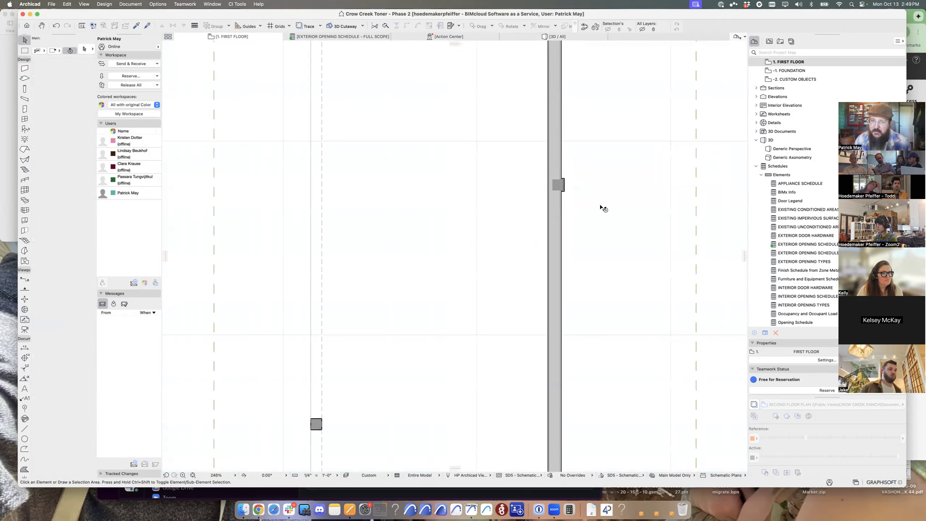
{"action": "middle_click_drag", "start_coordinate": [560, 182], "coordinate": [504, 197]}
{"action": "left_click", "coordinate": [497, 213]}
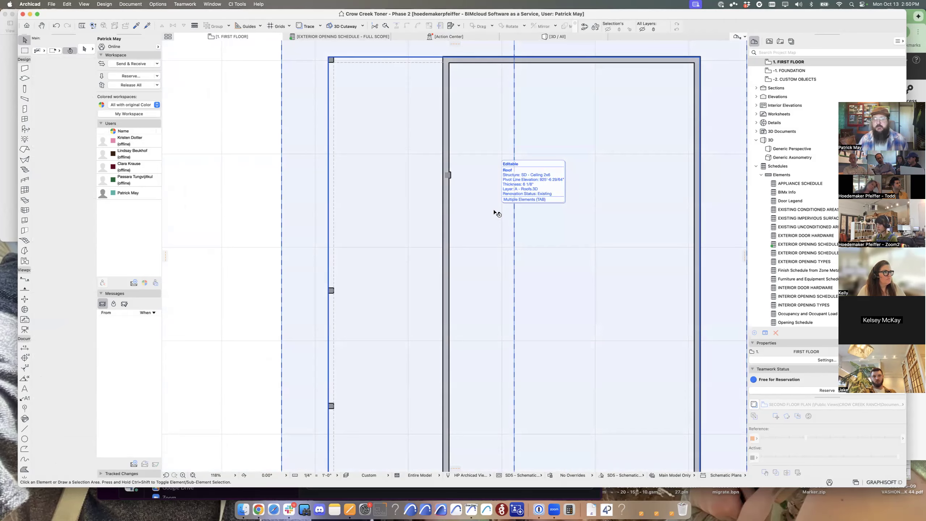
{"action": "key", "text": "Escape"}
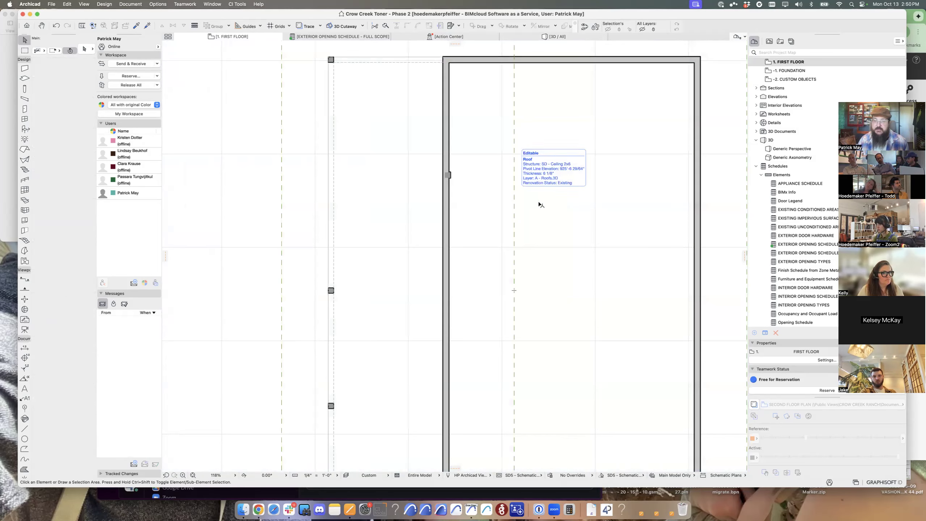
{"action": "middle_click_drag", "start_coordinate": [579, 177], "coordinate": [553, 167]}
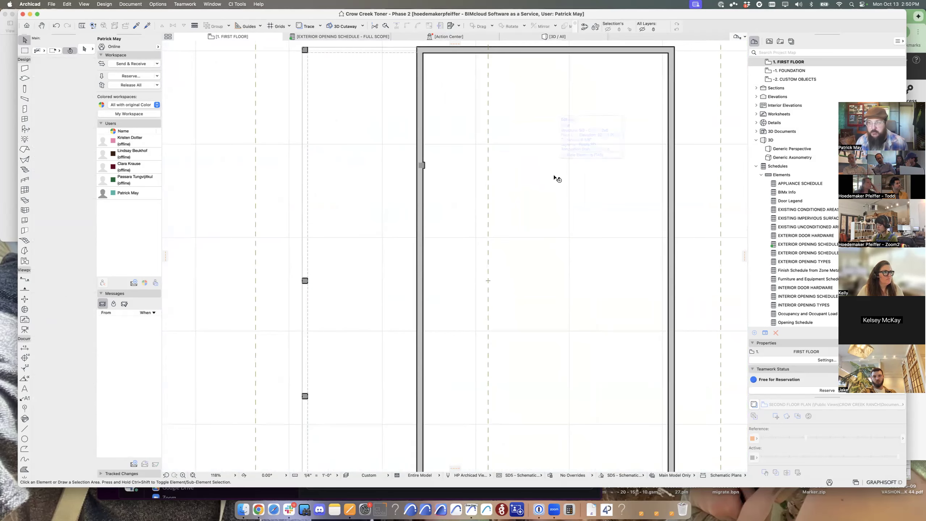
{"action": "scroll", "coordinate": [555, 171], "scroll_direction": "down", "scroll_amount": 5}
{"action": "middle_click_drag", "start_coordinate": [484, 352], "coordinate": [519, 283]}
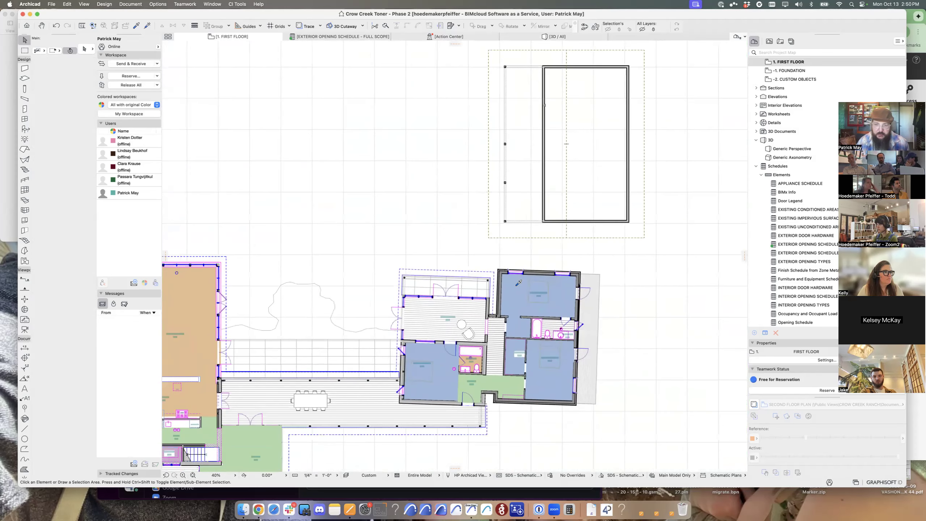
{"action": "scroll", "coordinate": [497, 316], "scroll_direction": "up", "scroll_amount": 10}
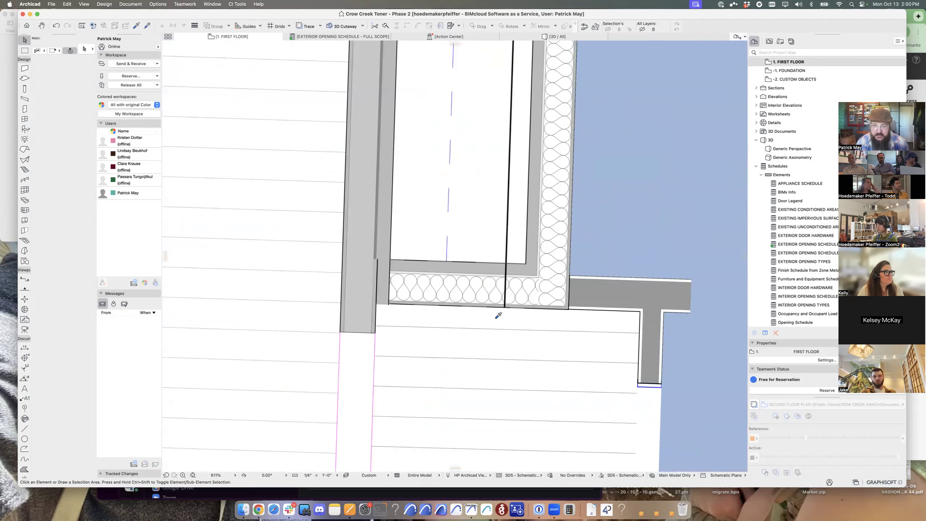
{"action": "left_click", "coordinate": [583, 299]}
{"action": "left_click", "coordinate": [555, 285], "text": "shift"}
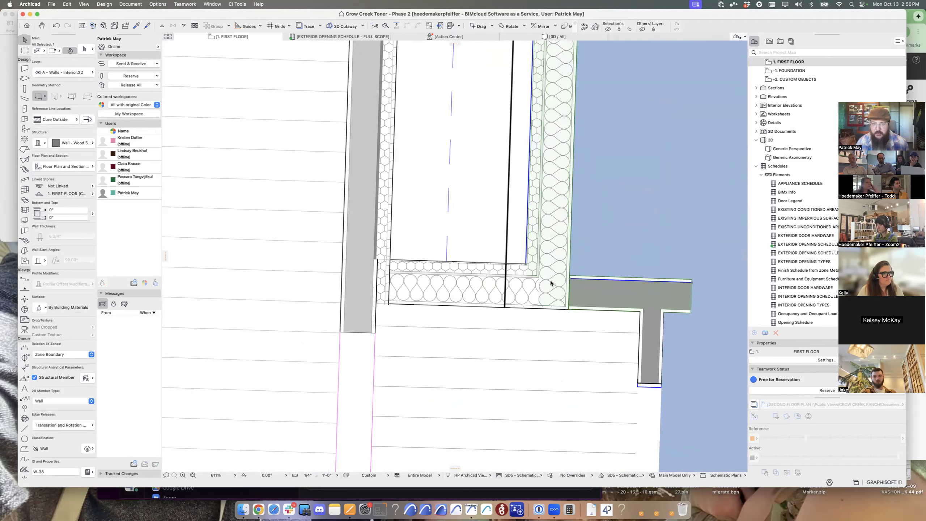
{"action": "left_click", "coordinate": [427, 290], "text": "shift"}
{"action": "left_click", "coordinate": [365, 234], "text": "shift"}
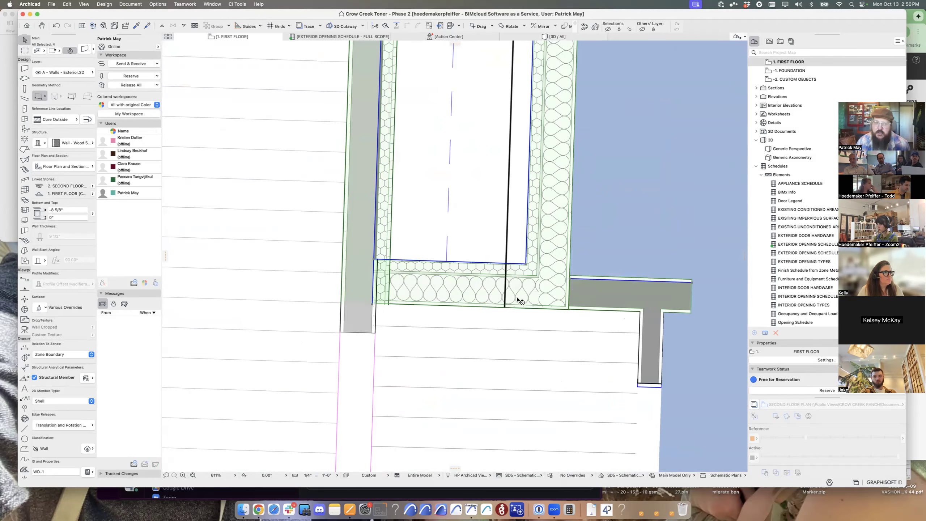
- Examine how the insulated walls meet at the corner, check the adjoining interior wall on its own and clear the selection
{"action": "middle_click_drag", "start_coordinate": [517, 296], "coordinate": [638, 288]}
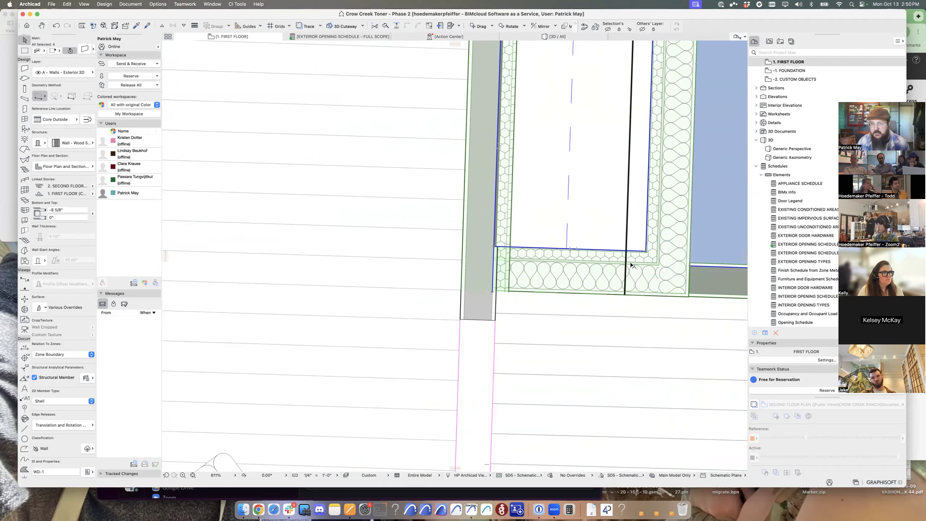
{"action": "middle_click_drag", "start_coordinate": [679, 271], "coordinate": [579, 274]}
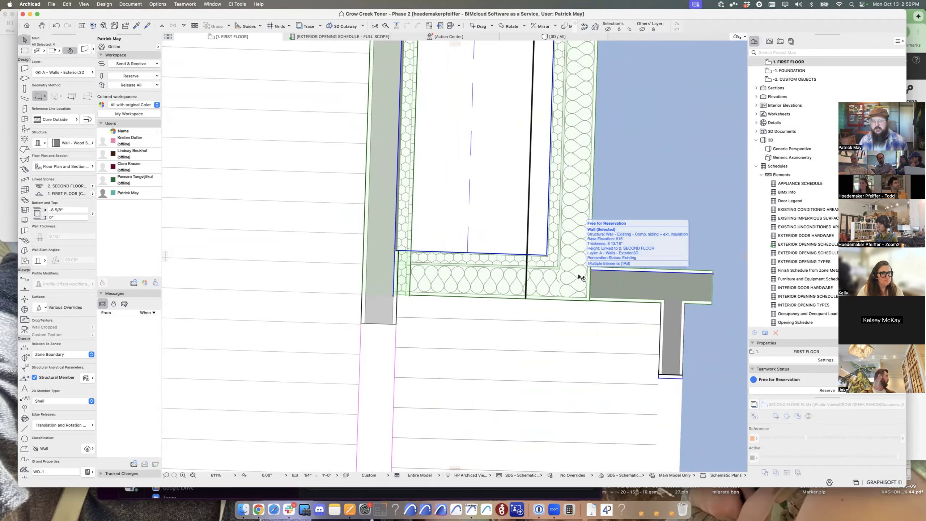
{"action": "key", "text": "Escape"}
{"action": "left_click", "coordinate": [600, 274]}
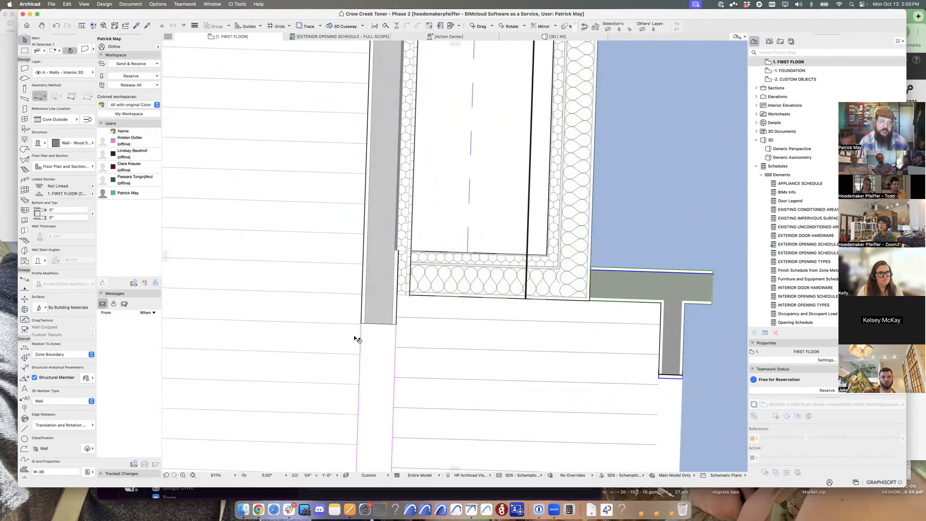
{"action": "key", "text": "Escape"}
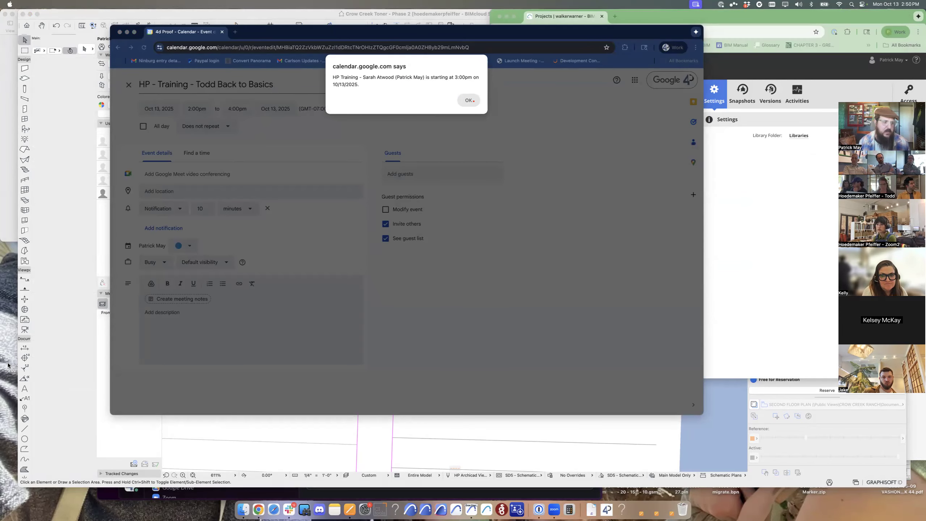
- Close the calendar event window and return to the Archicad first floor plan
{"action": "left_click", "coordinate": [119, 32]}
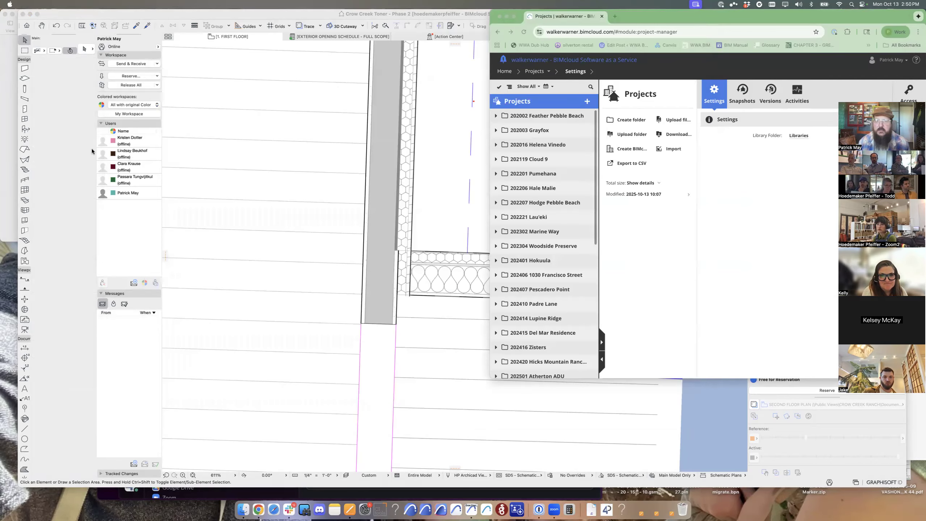
{"action": "left_click", "coordinate": [488, 86]}
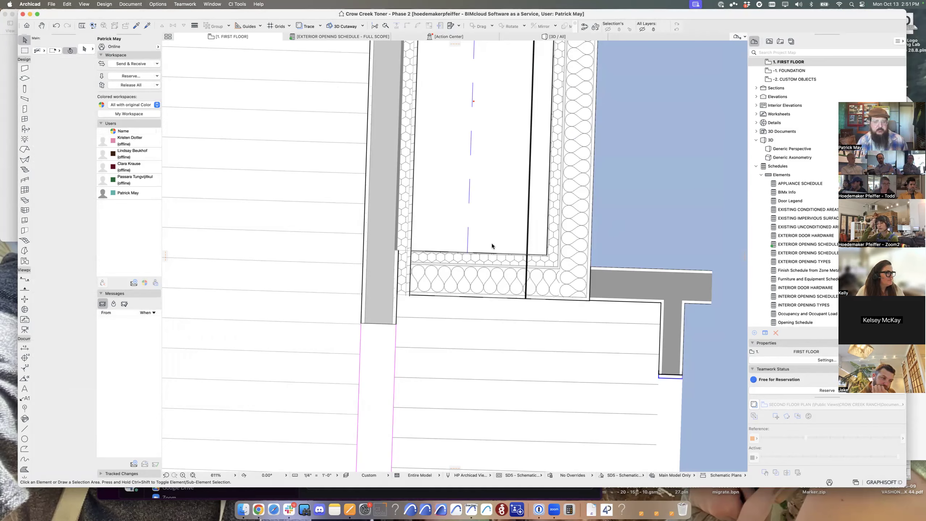
- Sketch red markup over the wall corner: a stepped line crossing the walls and following the lower wall face, plus a vertical branch
{"action": "left_click_drag", "start_coordinate": [259, 280], "coordinate": [521, 283]}
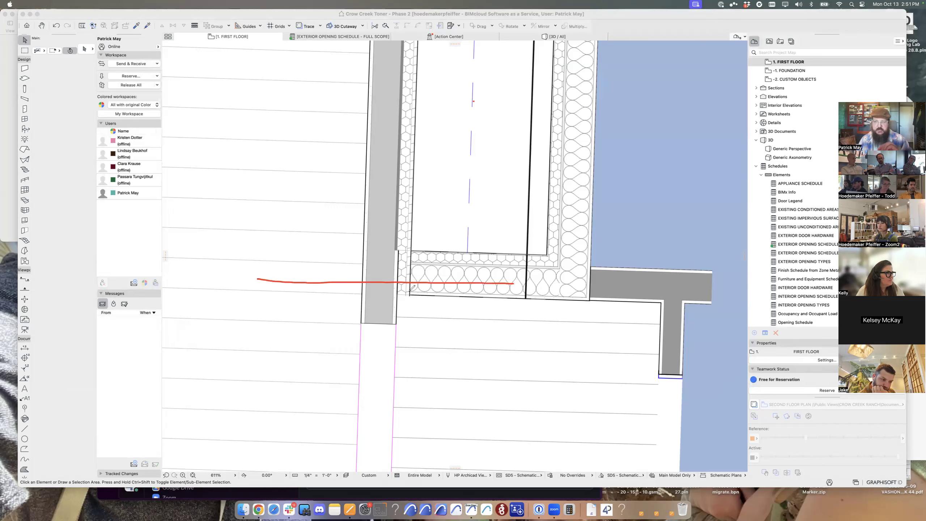
{"action": "left_click_drag", "start_coordinate": [513, 283], "coordinate": [517, 128]}
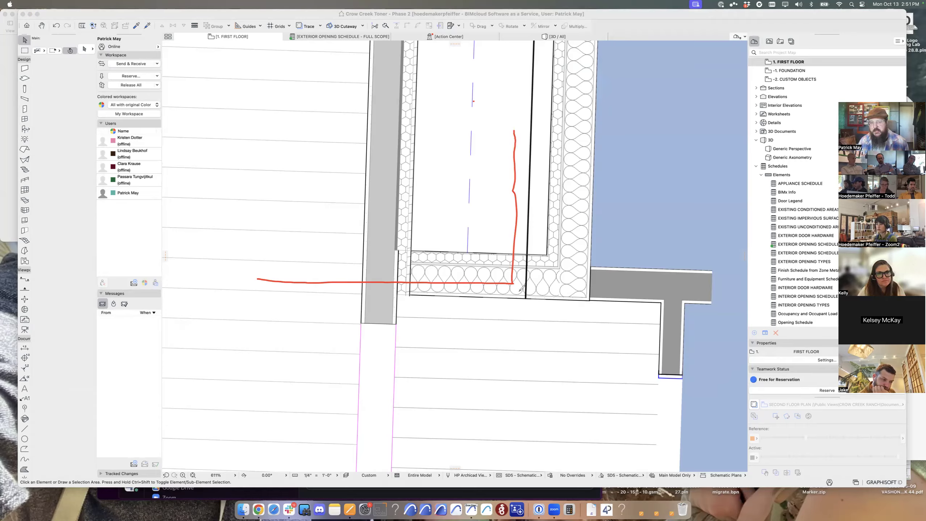
{"action": "left_click_drag", "start_coordinate": [515, 301], "coordinate": [697, 299]}
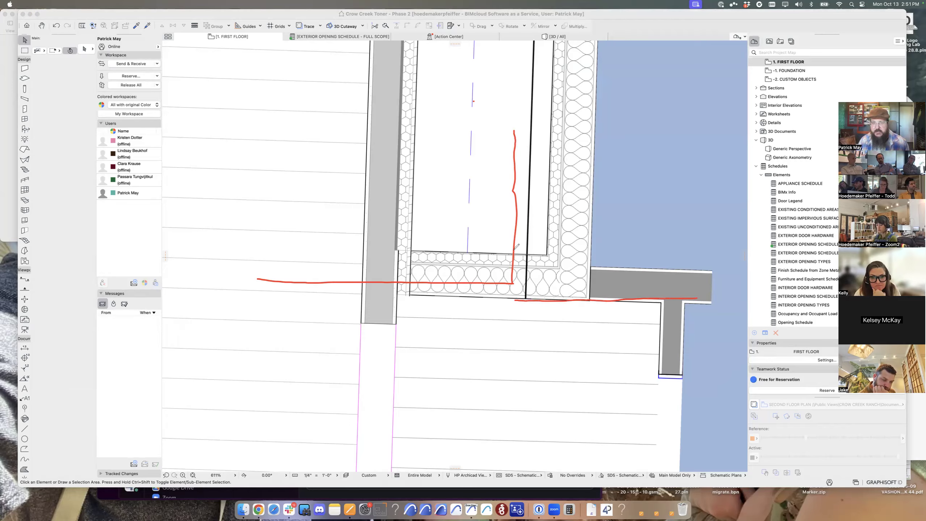
{"action": "left_click_drag", "start_coordinate": [514, 279], "coordinate": [513, 300]}
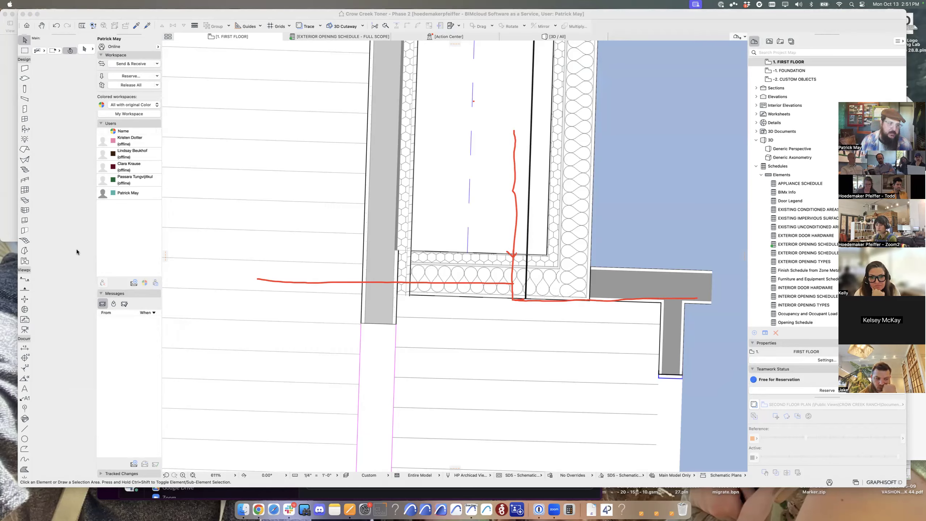
- Sketch blue markup lines: a long one below the wall corner and a shorter one along the lower wall face into the interior wall
{"action": "left_click_drag", "start_coordinate": [244, 320], "coordinate": [433, 316]}
{"action": "left_click_drag", "start_coordinate": [585, 319], "coordinate": [711, 316]}
{"action": "left_click_drag", "start_coordinate": [527, 294], "coordinate": [612, 293]}
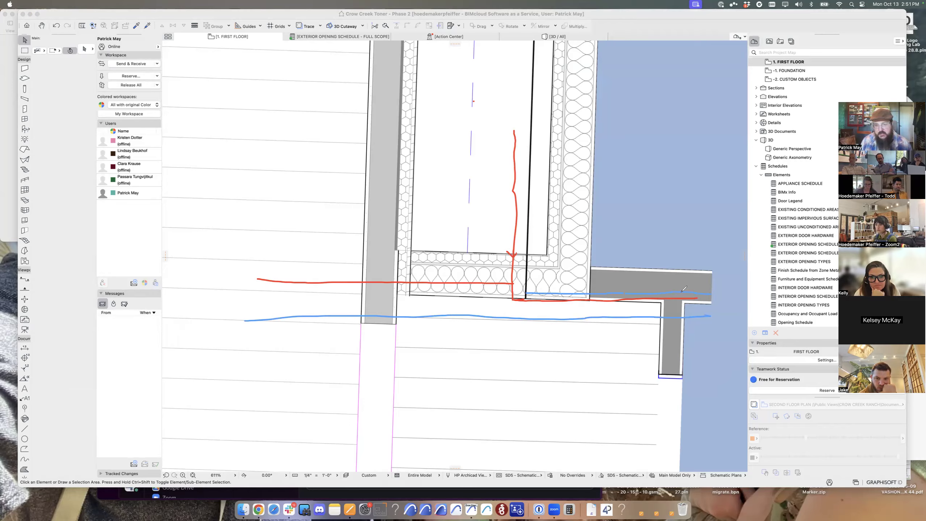
- Add blue markup lines along the lower wall's inner face and beside the vertical wall, and clear all markup from the plan
{"action": "mouse_move", "coordinate": [254, 249]}
{"action": "left_mouse_down"}
{"action": "mouse_move", "coordinate": [487, 255]}
{"action": "mouse_move", "coordinate": [484, 179]}
{"action": "left_mouse_up"}
{"action": "left_click_drag", "start_coordinate": [546, 190], "coordinate": [547, 285]}
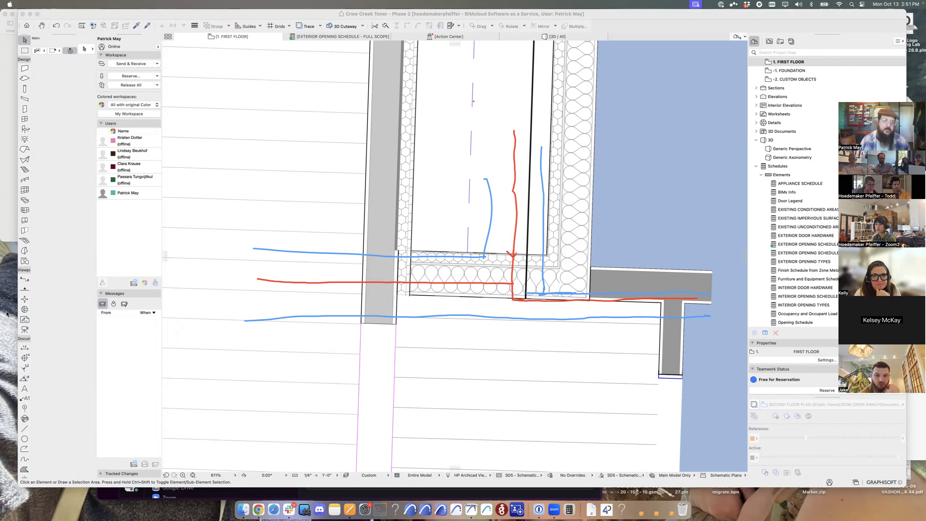
{"action": "left_click", "coordinate": [51, 308]}
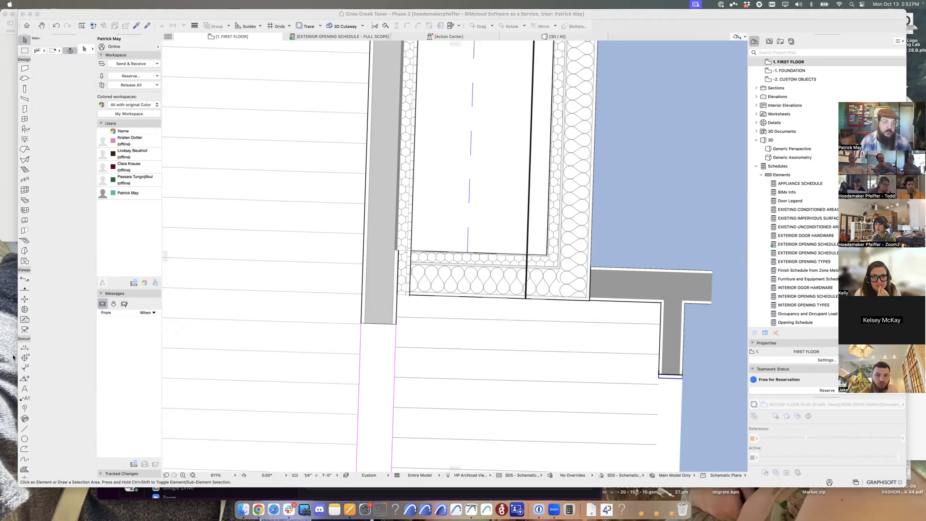
- Review the settings of the lower existing insulated wall and close them without changes
{"action": "left_click", "coordinate": [471, 277]}
{"action": "left_click", "coordinate": [470, 268]}
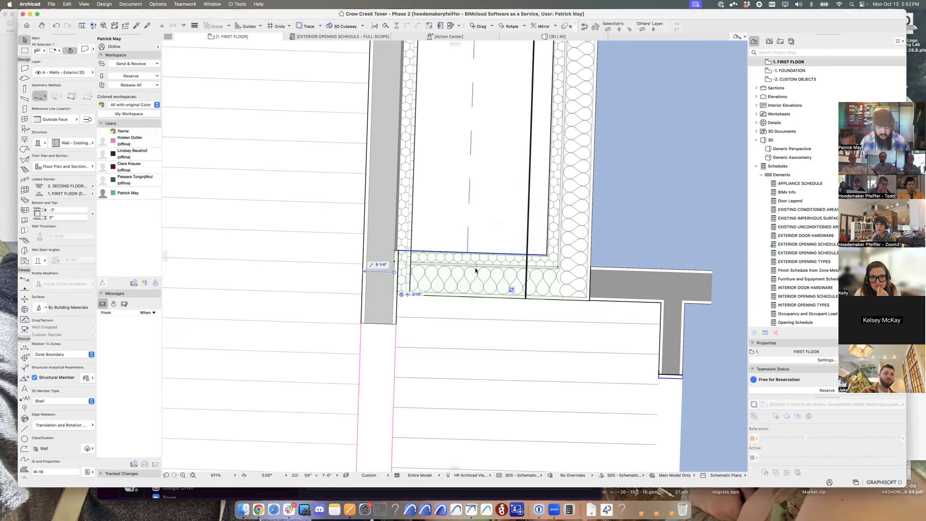
{"action": "double_click", "coordinate": [471, 268]}
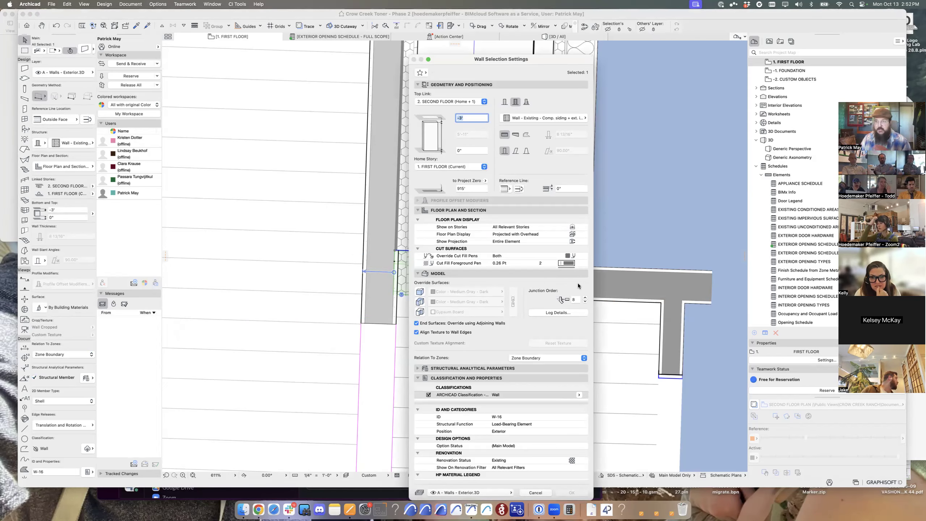
{"action": "key", "text": "Escape"}
{"action": "key", "text": "Escape"}
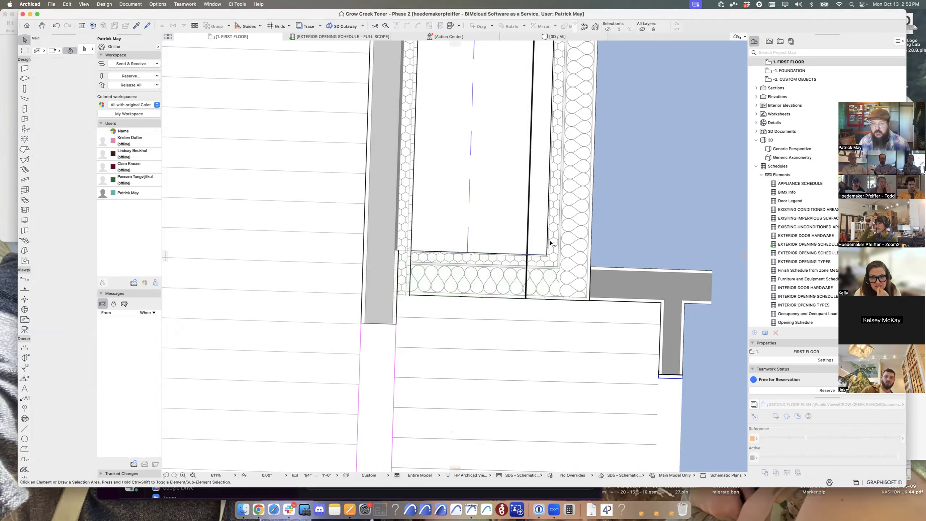
- Place a copy of the two insulated corner walls and the adjoining interior wall in empty space about 82'-6" straight above the house
{"action": "left_click", "coordinate": [555, 248]}
{"action": "left_click", "coordinate": [544, 287], "text": "shift"}
{"action": "left_click", "coordinate": [611, 287], "text": "shift"}
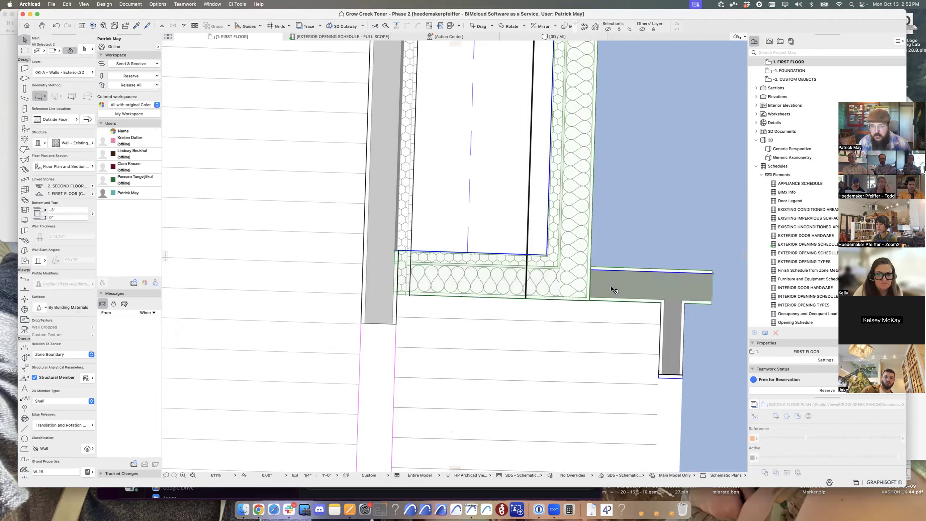
{"action": "key", "text": "super+shift+d"}
{"action": "left_click", "coordinate": [601, 288]}
{"action": "scroll", "coordinate": [580, 321], "scroll_direction": "down", "scroll_amount": 10}
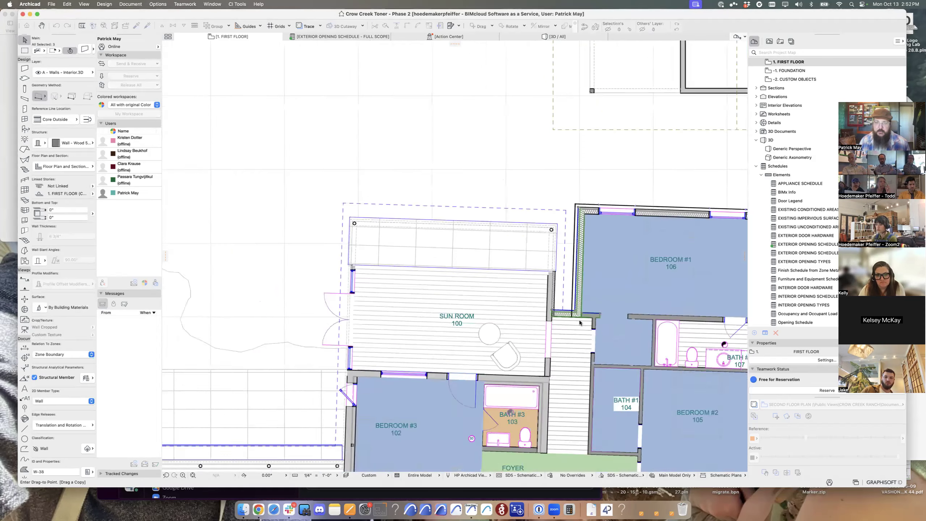
{"action": "scroll", "coordinate": [580, 322], "scroll_direction": "down", "scroll_amount": 10}
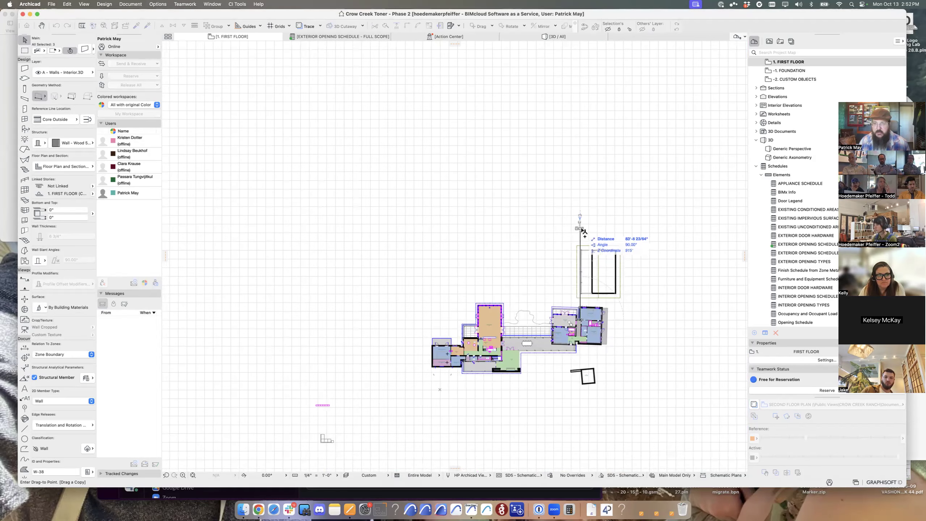
{"action": "left_click", "coordinate": [582, 231]}
{"action": "scroll", "coordinate": [581, 233], "scroll_direction": "up", "scroll_amount": 5}
{"action": "scroll", "coordinate": [582, 243], "scroll_direction": "up", "scroll_amount": 15}
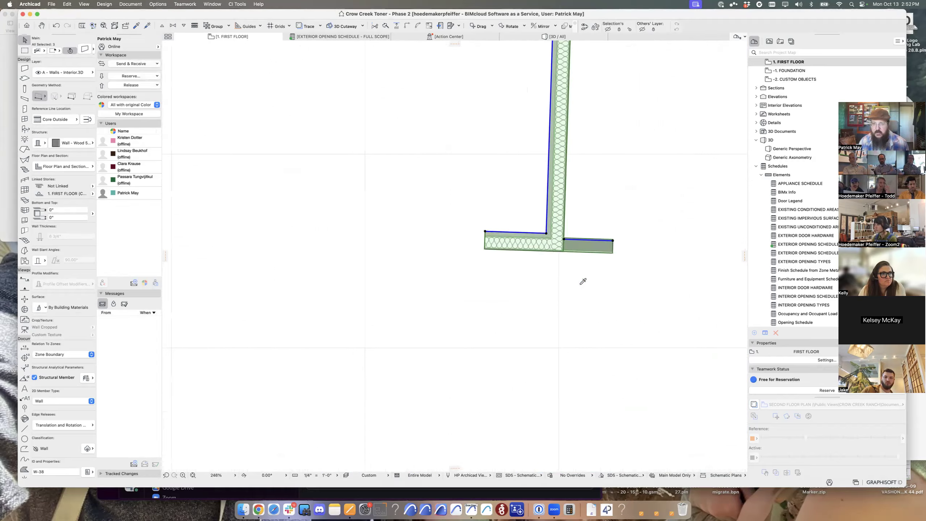
- Rotate the copied walls by about 1.79° around the free outer corner of the lower wall so they align with the grid
{"action": "key", "text": "super+e"}
{"action": "left_click", "coordinate": [484, 249]}
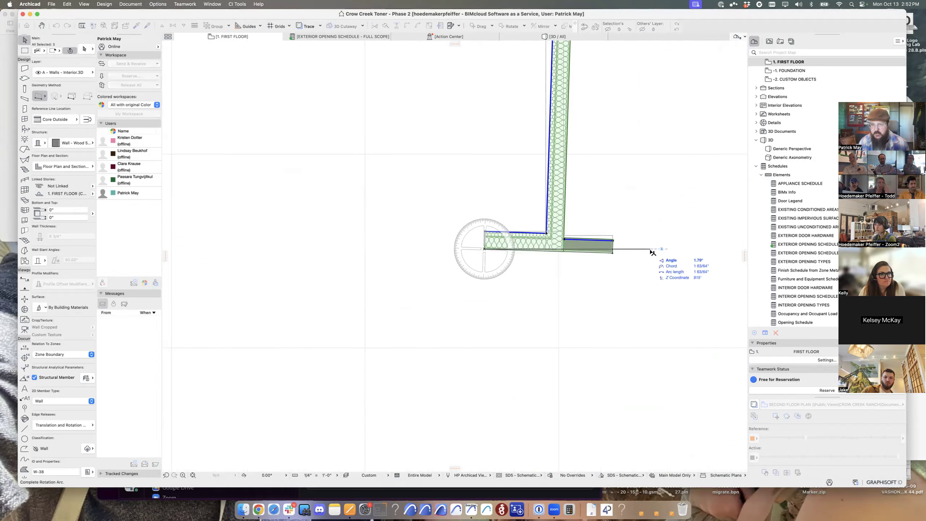
{"action": "key", "text": "Escape"}
{"action": "scroll", "coordinate": [572, 237], "scroll_direction": "up", "scroll_amount": 1}
{"action": "scroll", "coordinate": [571, 238], "scroll_direction": "up", "scroll_amount": 8}
{"action": "key", "text": "Escape"}
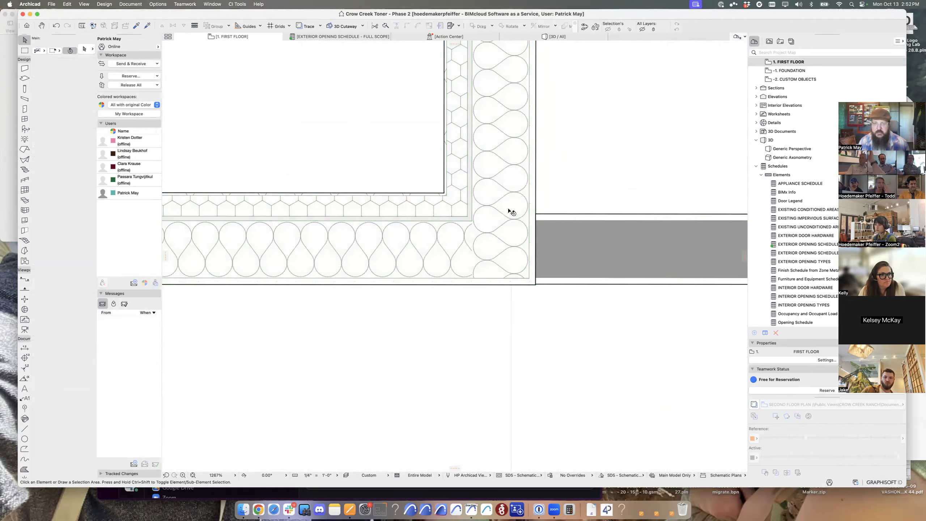
- Intersect the copied interior wall with the vertical insulated wall
{"action": "left_click", "coordinate": [554, 224]}
{"action": "left_click", "coordinate": [516, 170], "text": "shift"}
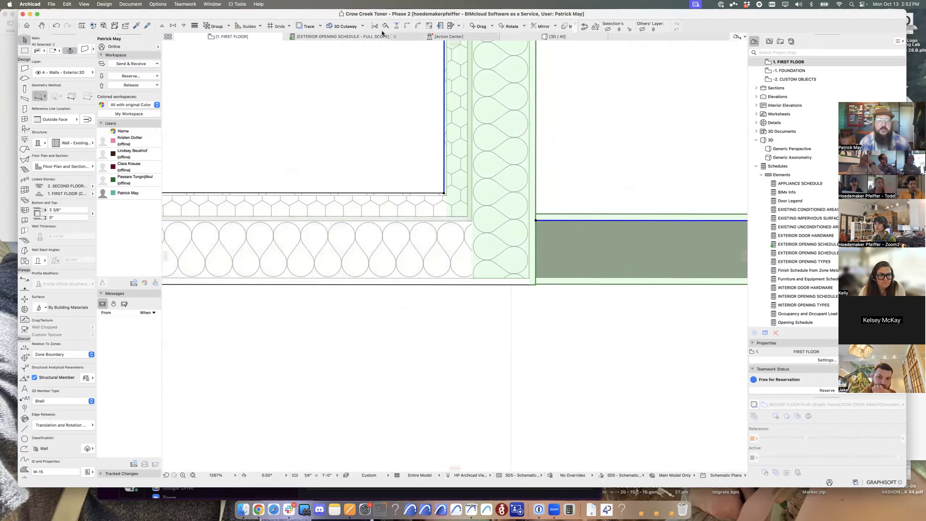
{"action": "left_click", "coordinate": [407, 27]}
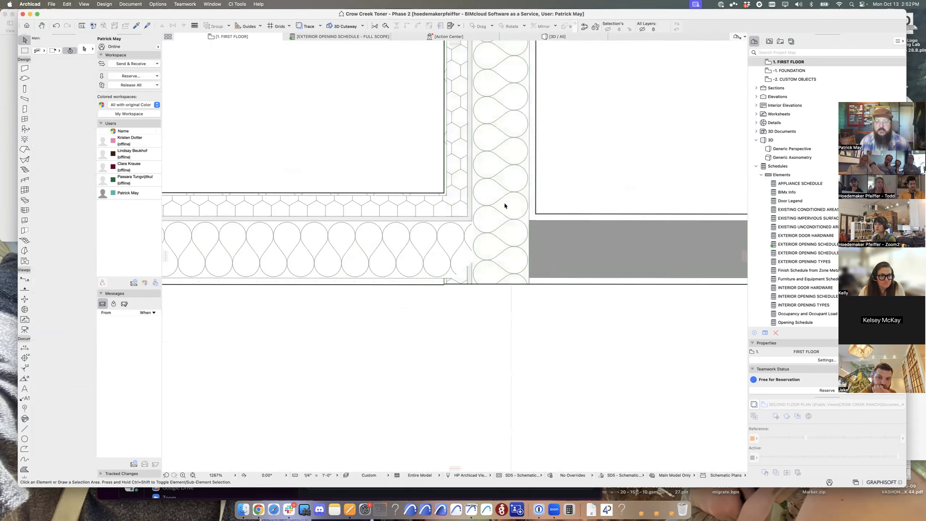
- Examine the reference lines of the vertical, lower and interior walls at the corner, both individually and in combination
{"action": "left_click", "coordinate": [418, 228], "text": "shift"}
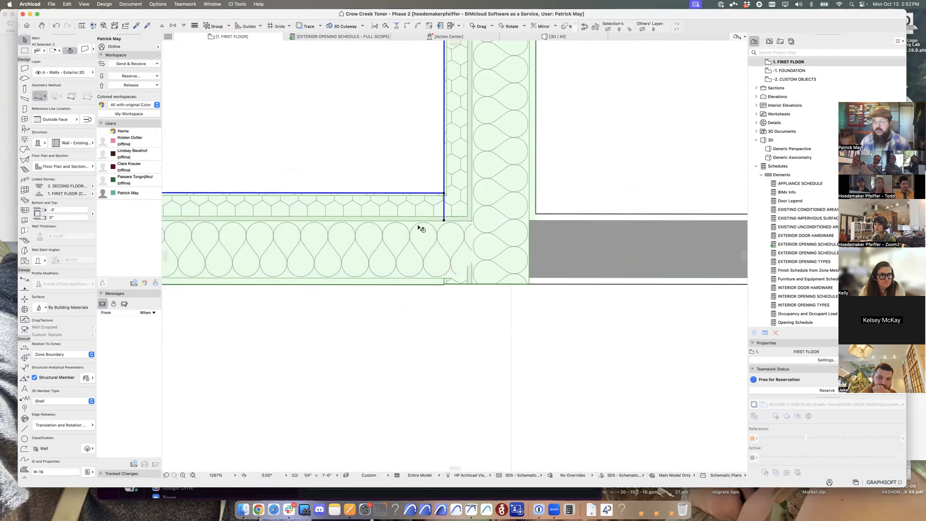
{"action": "left_click", "coordinate": [556, 220]}
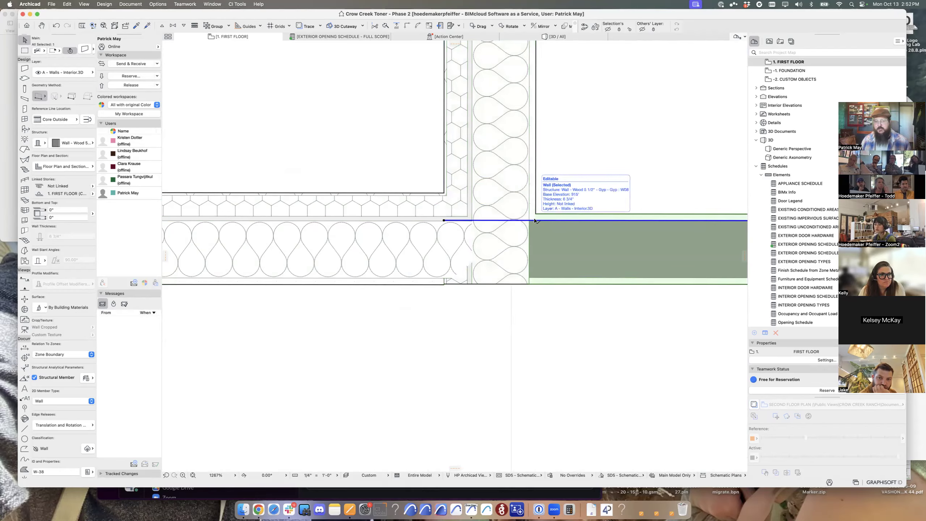
{"action": "left_click", "coordinate": [471, 198]}
{"action": "left_click", "coordinate": [428, 217], "text": "shift"}
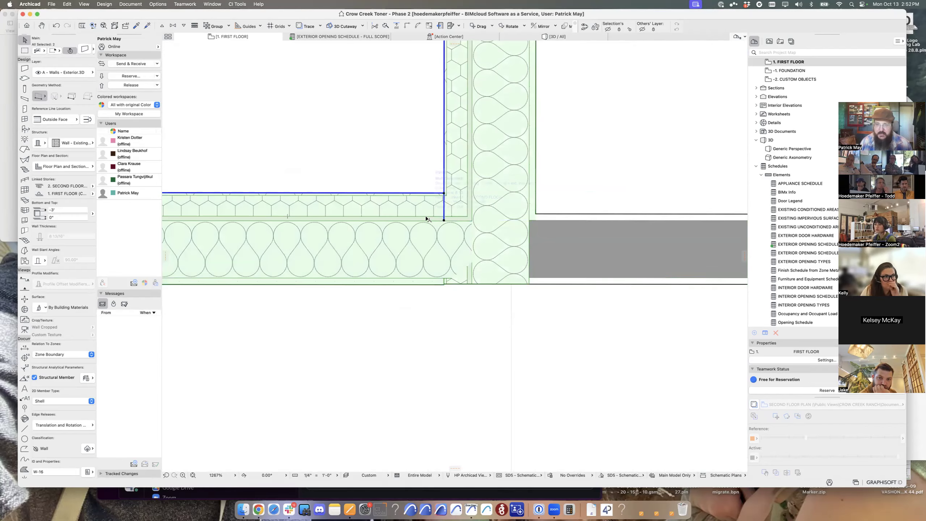
{"action": "left_click", "coordinate": [578, 221], "text": "shift"}
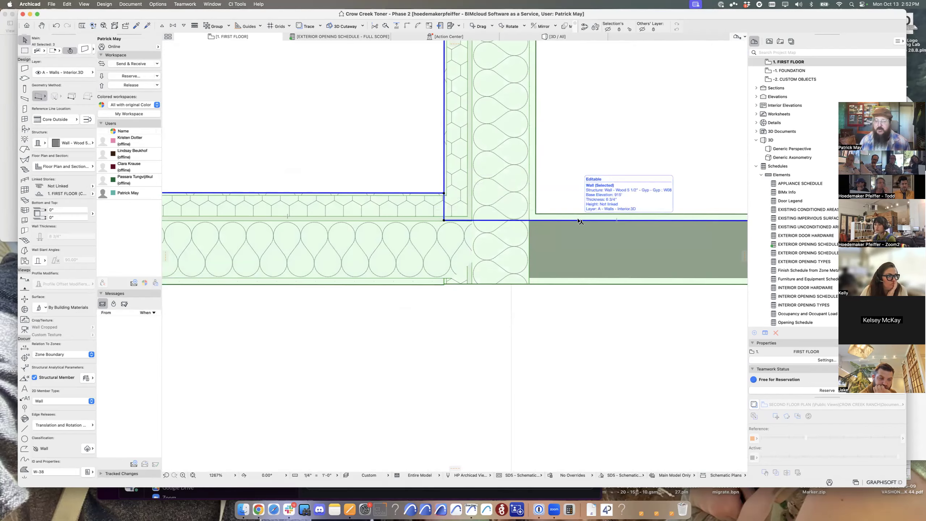
{"action": "left_click", "coordinate": [533, 166]}
{"action": "left_click", "coordinate": [479, 187]}
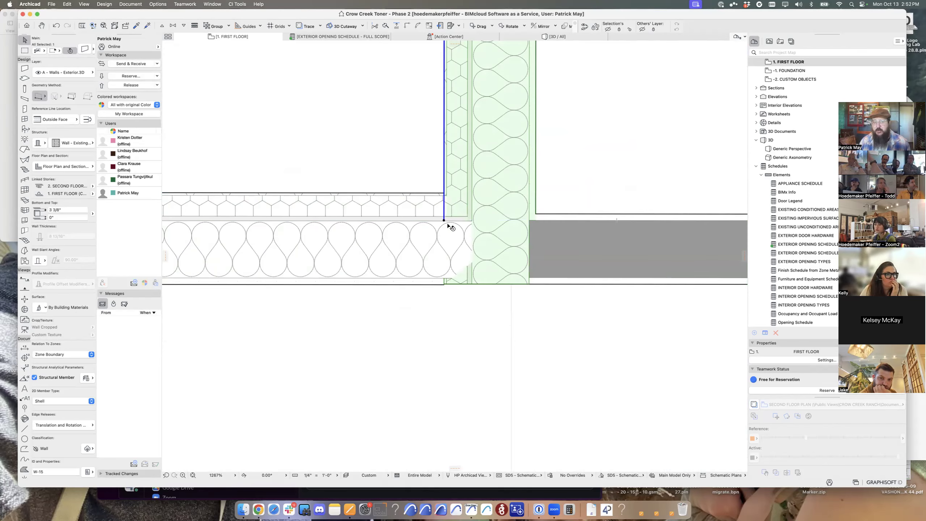
{"action": "key", "text": "Escape"}
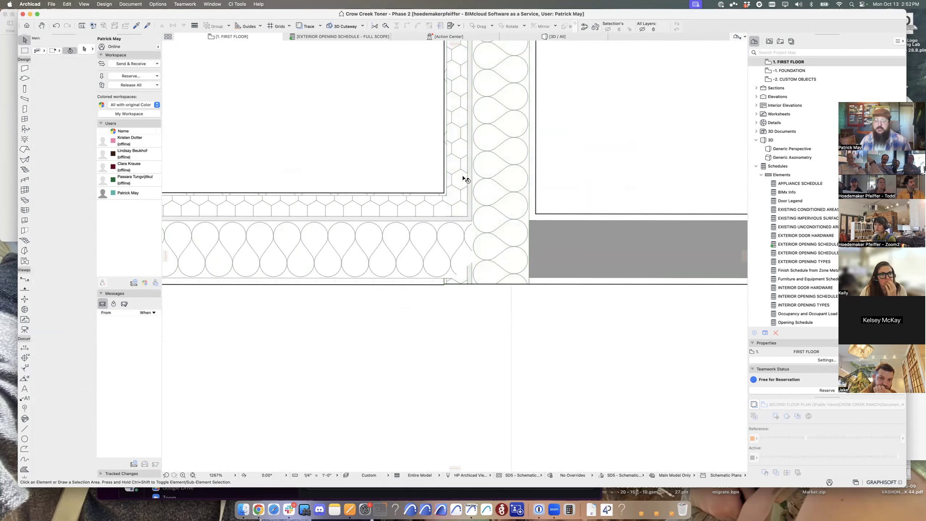
{"action": "left_click", "coordinate": [500, 203]}
{"action": "left_click", "coordinate": [590, 246]}
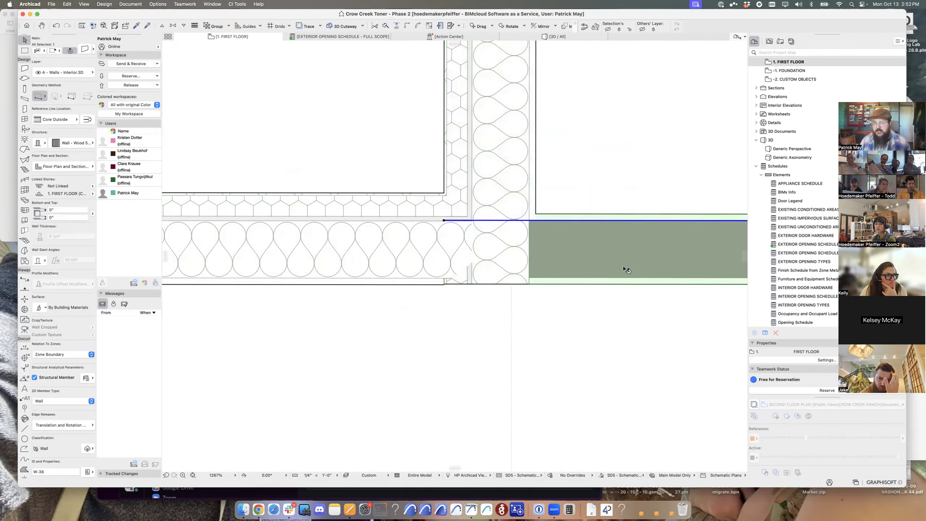
- Set the reference line of both copied insulated walls to Core Outside
{"action": "left_click", "coordinate": [494, 182]}
{"action": "left_click", "coordinate": [392, 211], "text": "shift"}
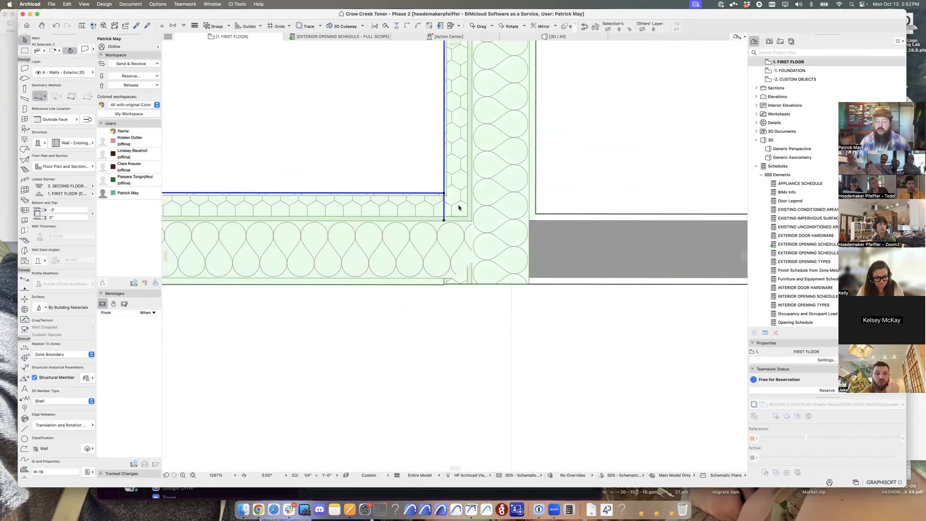
{"action": "key", "text": "super+t"}
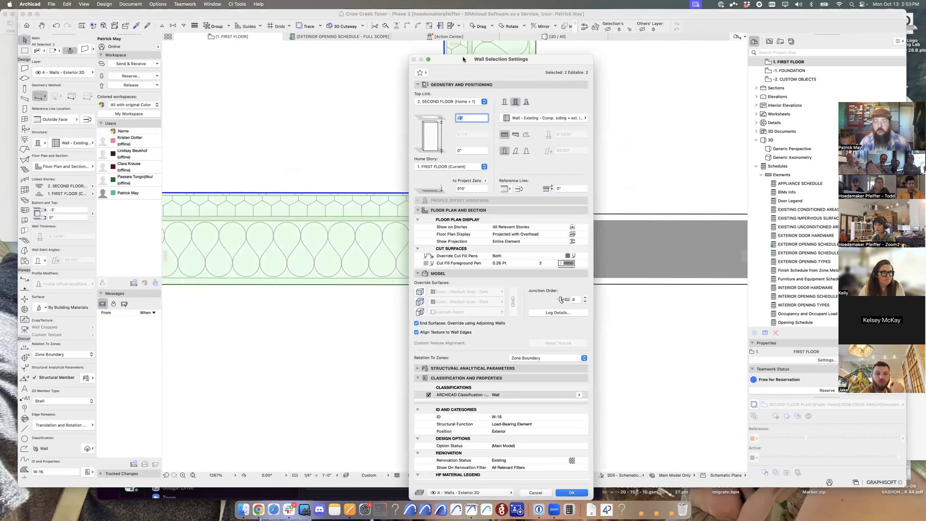
{"action": "left_click_drag", "start_coordinate": [463, 57], "coordinate": [641, 58]}
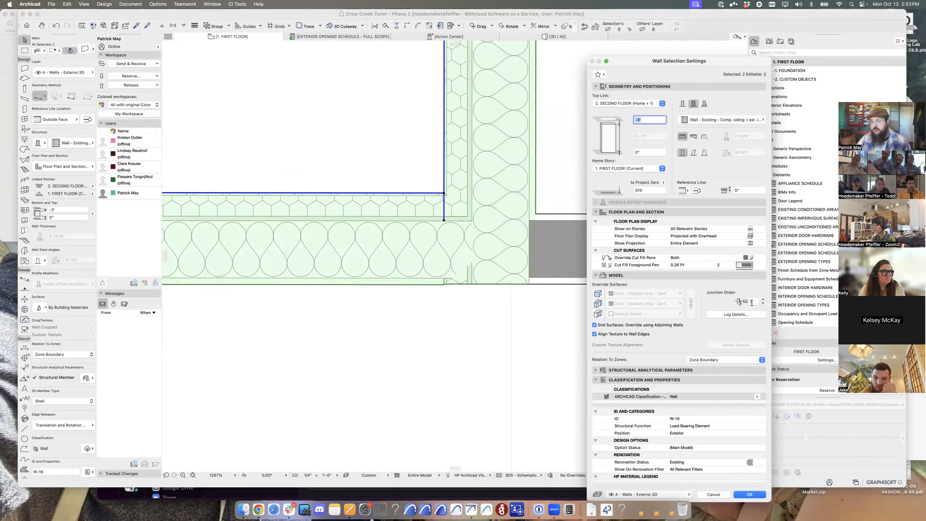
{"action": "key", "text": "Return"}
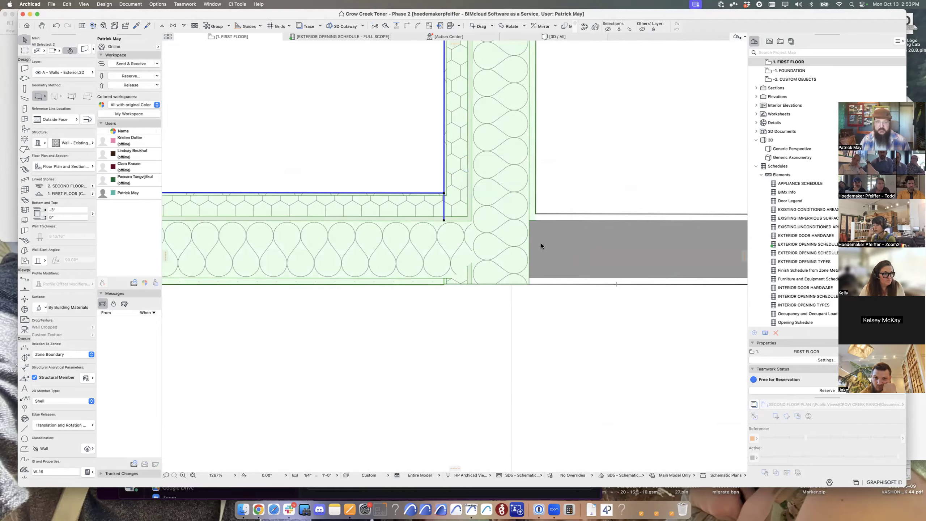
{"action": "key", "text": "super+t"}
{"action": "left_click", "coordinate": [688, 189]}
{"action": "left_click", "coordinate": [718, 223]}
{"action": "key", "text": "Return"}
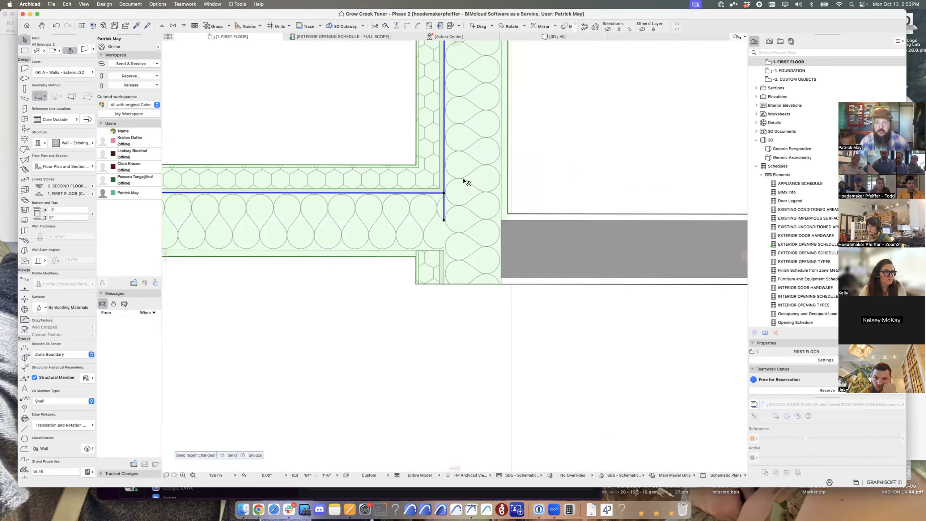
{"action": "key", "text": "Escape"}
- Move the interior wall straight up so its reference line end lands on the corner point of the insulated walls' reference lines
{"action": "left_click", "coordinate": [445, 220]}
{"action": "left_click", "coordinate": [445, 220]}
{"action": "key", "text": "super+d"}
{"action": "left_click", "coordinate": [444, 220]}
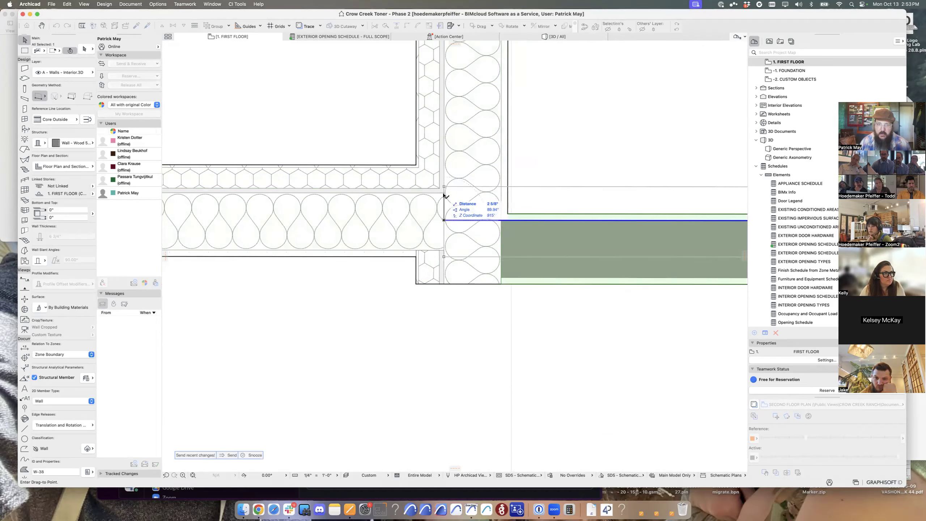
{"action": "left_click", "coordinate": [445, 193]}
- Shorten the vertical insulated wall so its lower reference line end meets the lower wall's reference line end
{"action": "left_click", "coordinate": [457, 166]}
{"action": "left_click", "coordinate": [444, 220]}
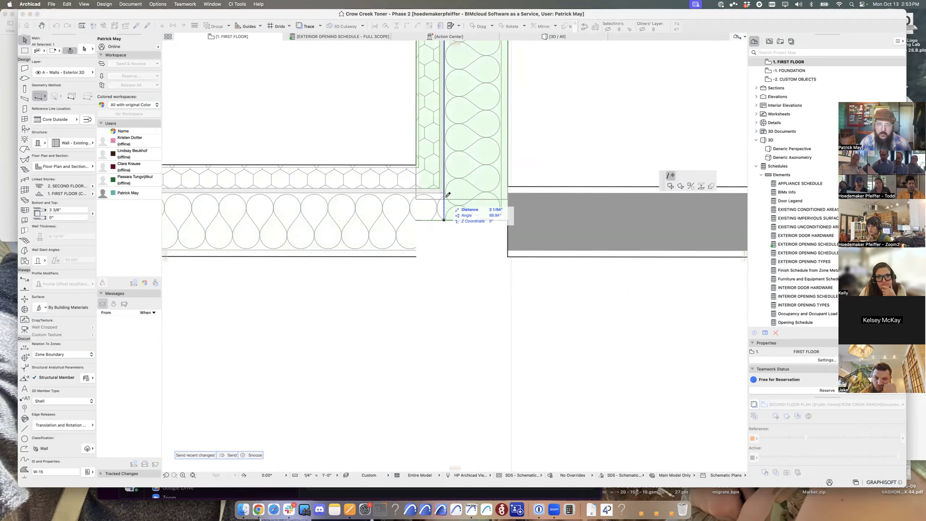
{"action": "left_click", "coordinate": [445, 192]}
{"action": "key", "text": "Escape"}
- Check that the reference lines of all three copied walls meet at a single corner point and clear the selection
{"action": "left_click", "coordinate": [573, 227]}
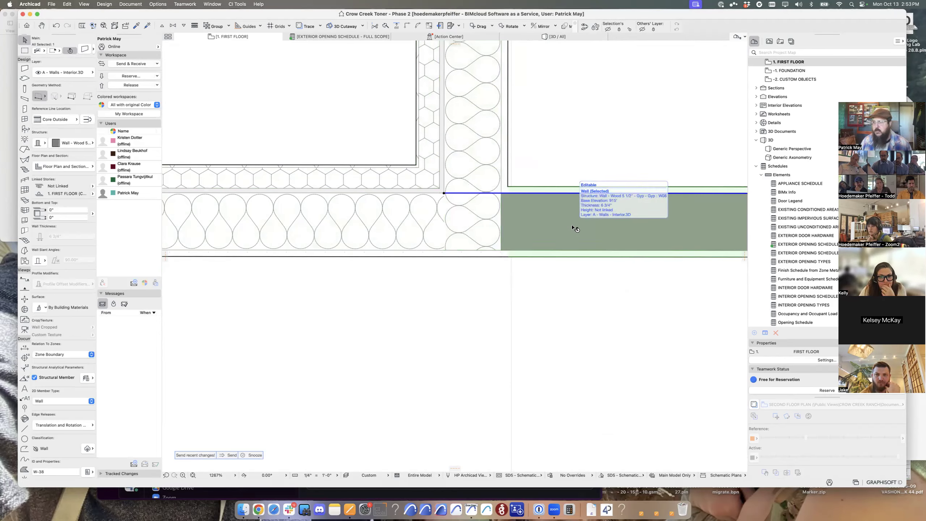
{"action": "left_click", "coordinate": [431, 203], "text": "shift"}
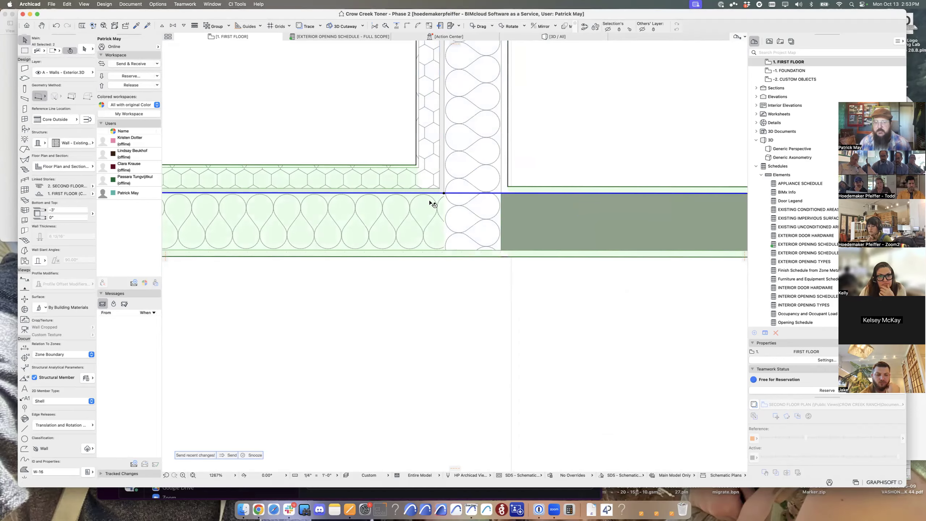
{"action": "left_click", "coordinate": [459, 151], "text": "shift"}
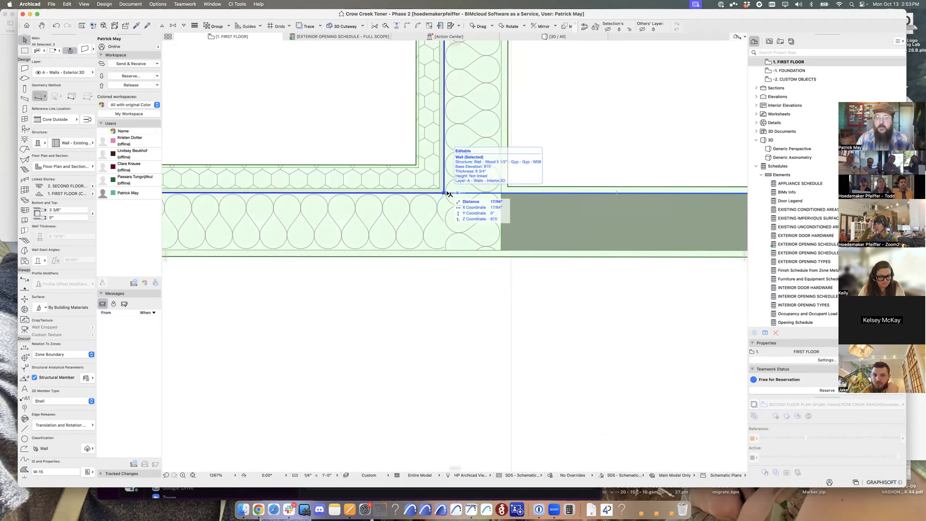
{"action": "key", "text": "Escape"}
- Change the junction order of the interior wall and the vertical insulated wall
{"action": "left_click", "coordinate": [559, 215]}
{"action": "key", "text": "super+t"}
{"action": "key", "text": "Escape"}
{"action": "left_click", "coordinate": [484, 155], "text": "shift"}
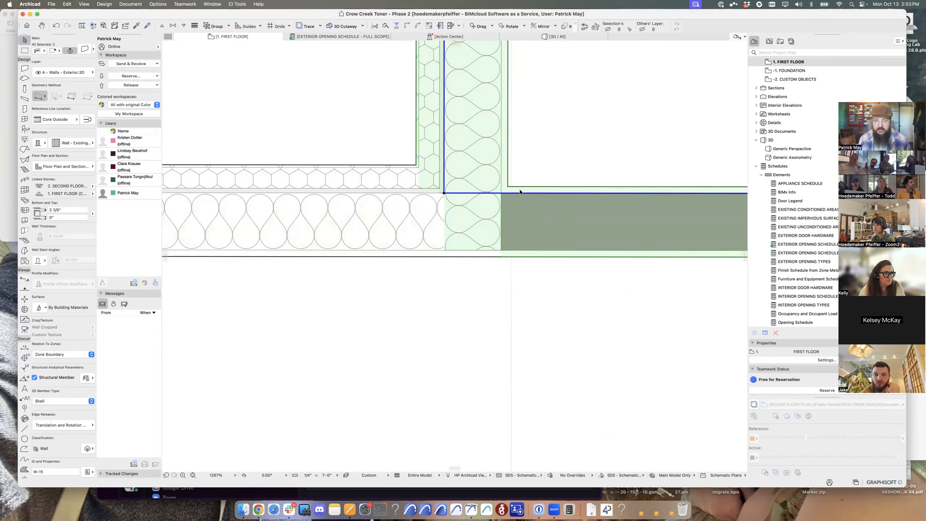
{"action": "key", "text": "super+t"}
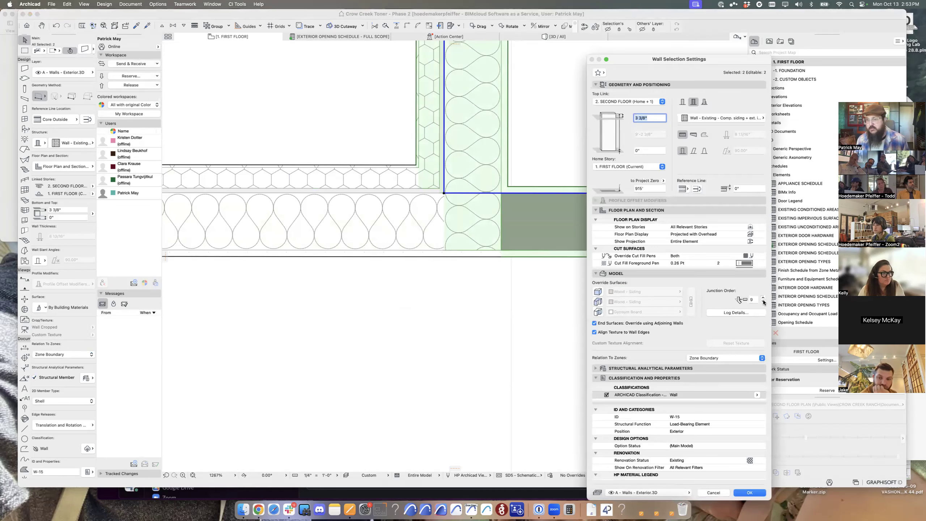
{"action": "key", "text": "Return"}
{"action": "key", "text": "Escape"}
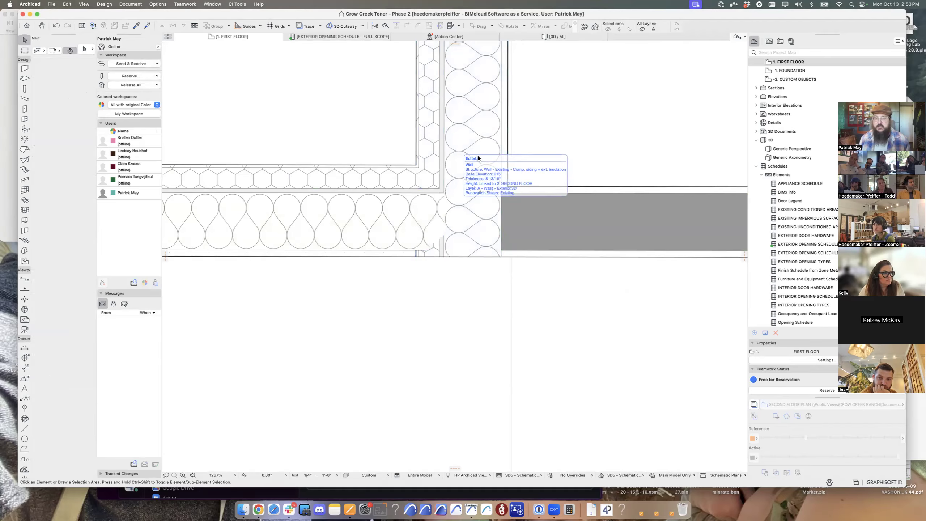
- Inspect the interior and lower walls at the corner, and highlight the vertical and lower insulated walls together
{"action": "left_click", "coordinate": [559, 205]}
{"action": "left_click", "coordinate": [358, 225]}
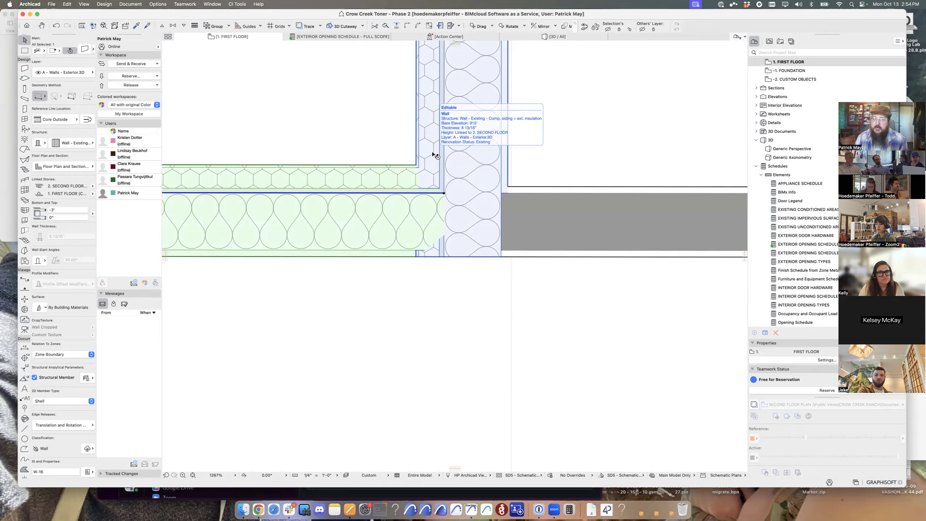
{"action": "key", "text": "Escape"}
{"action": "left_click", "coordinate": [475, 174]}
{"action": "left_click", "coordinate": [393, 202], "text": "shift"}
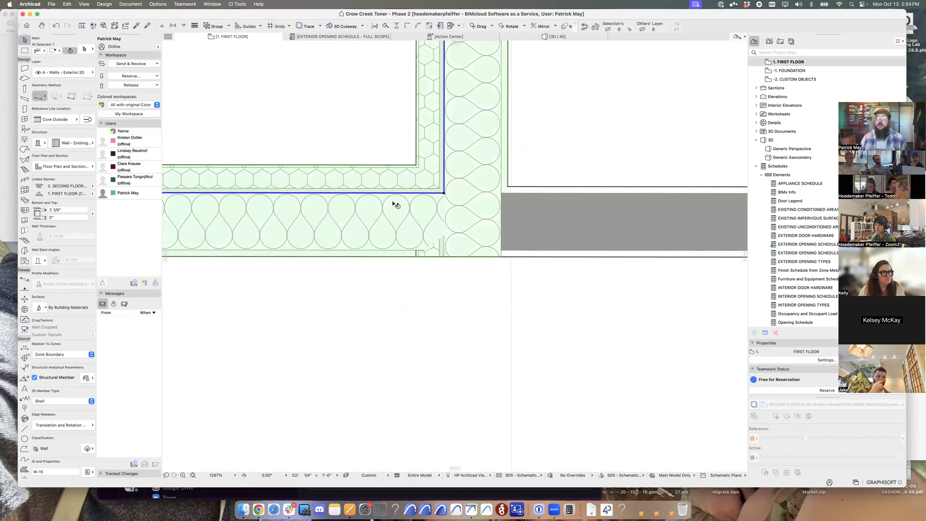
- Set the reference line location of the vertical and lower insulated walls to Outside Face
{"action": "double_click", "coordinate": [426, 160]}
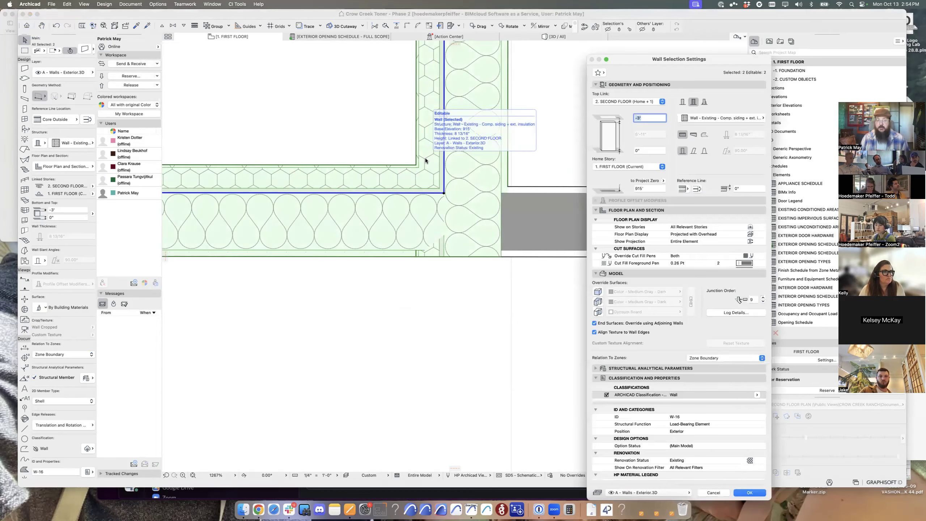
{"action": "left_click", "coordinate": [683, 189]}
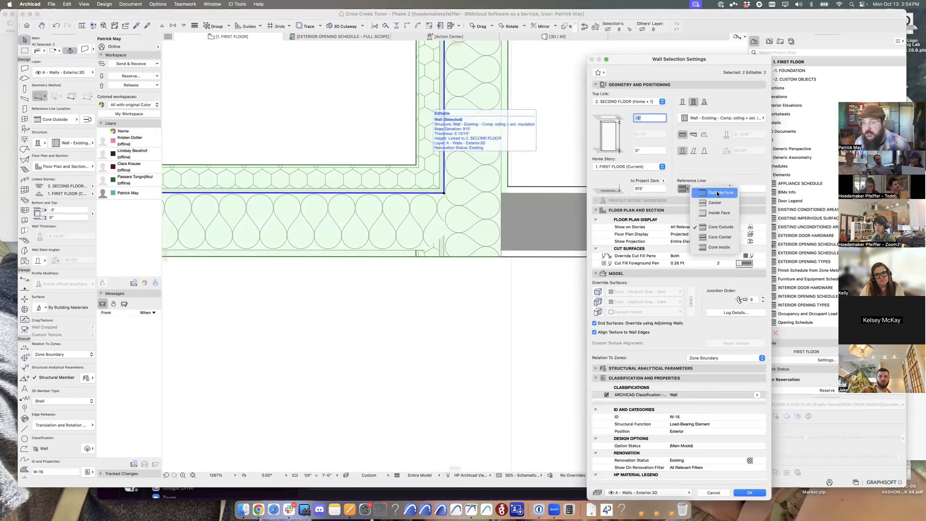
{"action": "left_click", "coordinate": [719, 192]}
{"action": "left_click", "coordinate": [749, 492]}
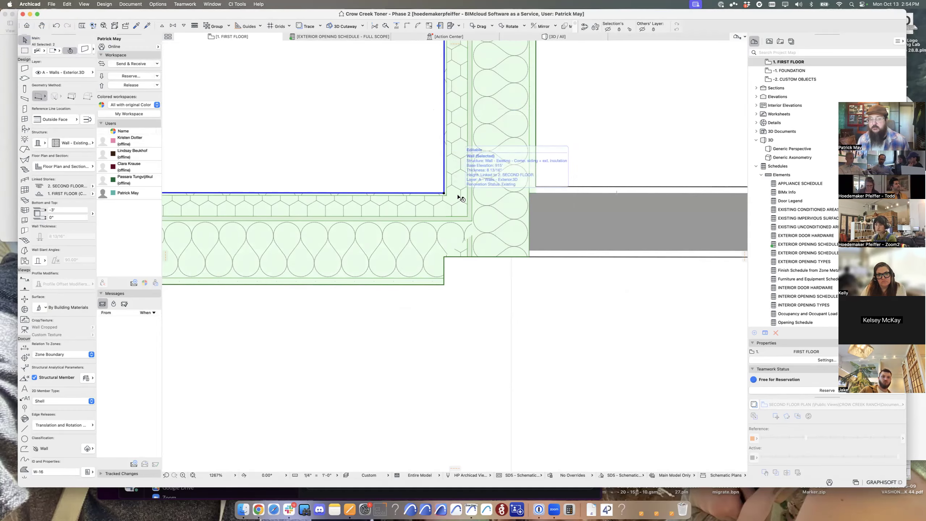
- Set the reference line location of both insulated walls back to Core Outside
{"action": "key", "text": "super+t"}
{"action": "left_click", "coordinate": [684, 188]}
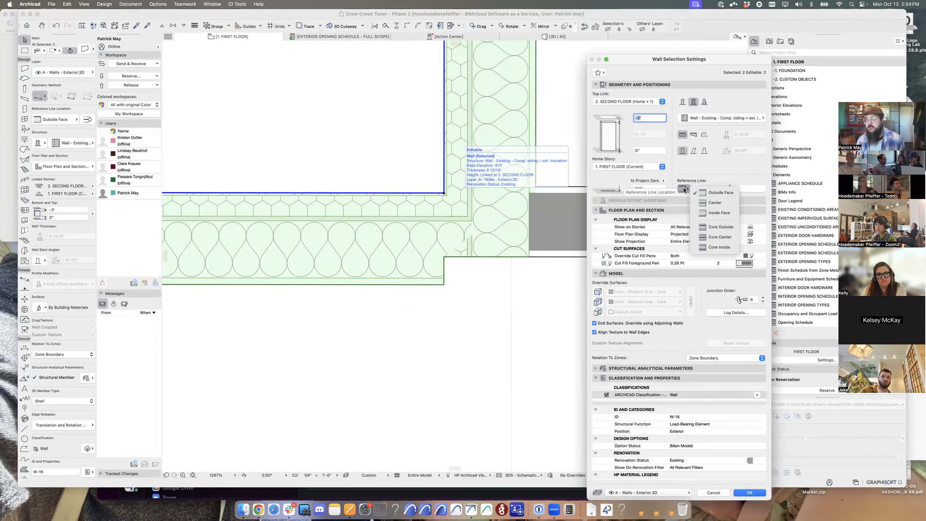
{"action": "left_click", "coordinate": [719, 227]}
{"action": "key", "text": "Return"}
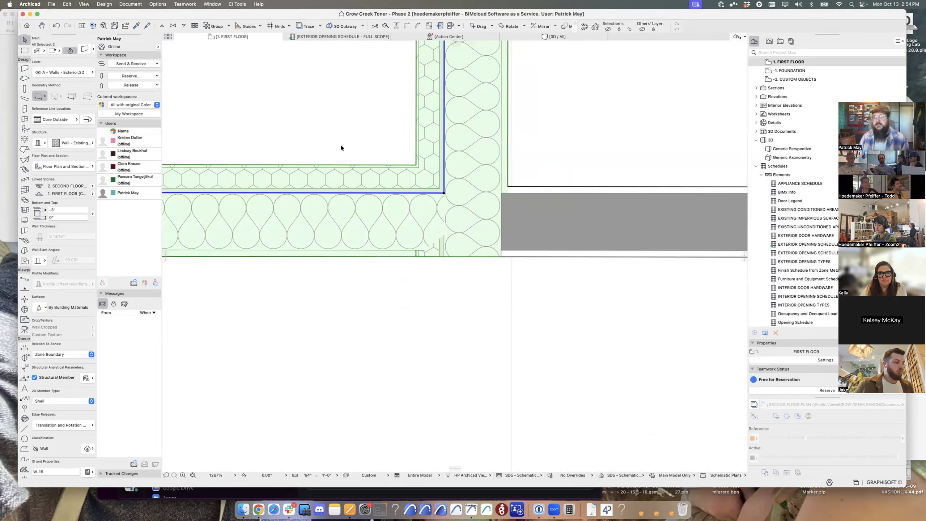
- Move both insulated walls by their inner corner to the interior wall's reference end, and move the interior wall onto their new reference line corner
{"action": "left_click_drag", "start_coordinate": [415, 165], "coordinate": [444, 195]}
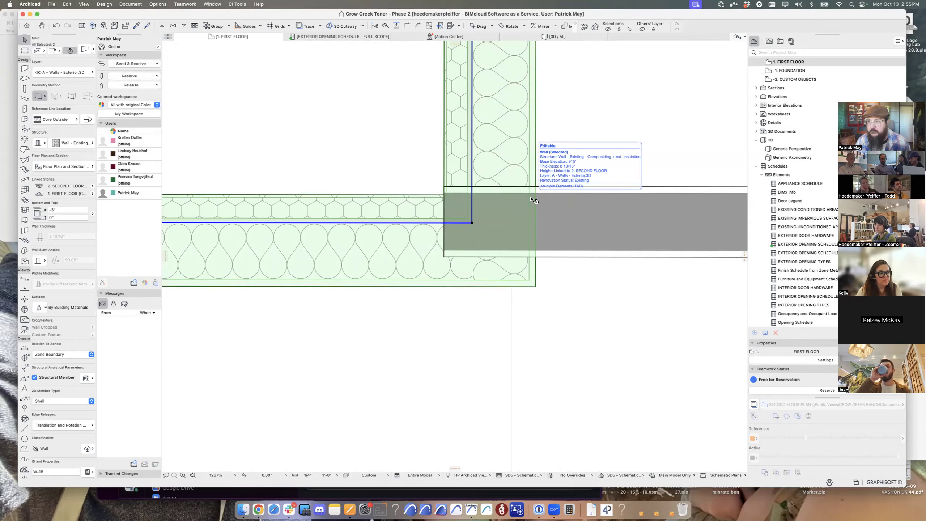
{"action": "left_click", "coordinate": [542, 198]}
{"action": "left_click_drag", "start_coordinate": [444, 192], "coordinate": [472, 222]}
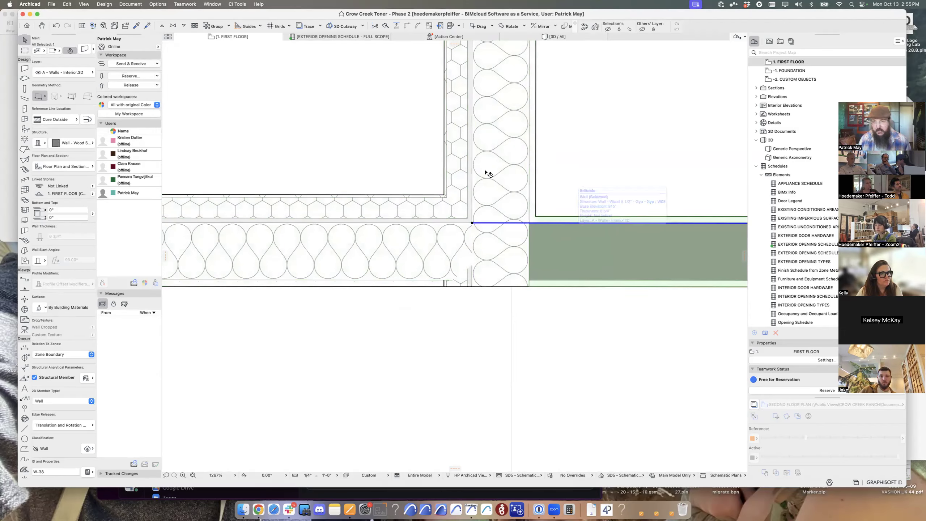
- Set the interior wall's junction order to 9 and clear the selection
{"action": "key", "text": "super+t"}
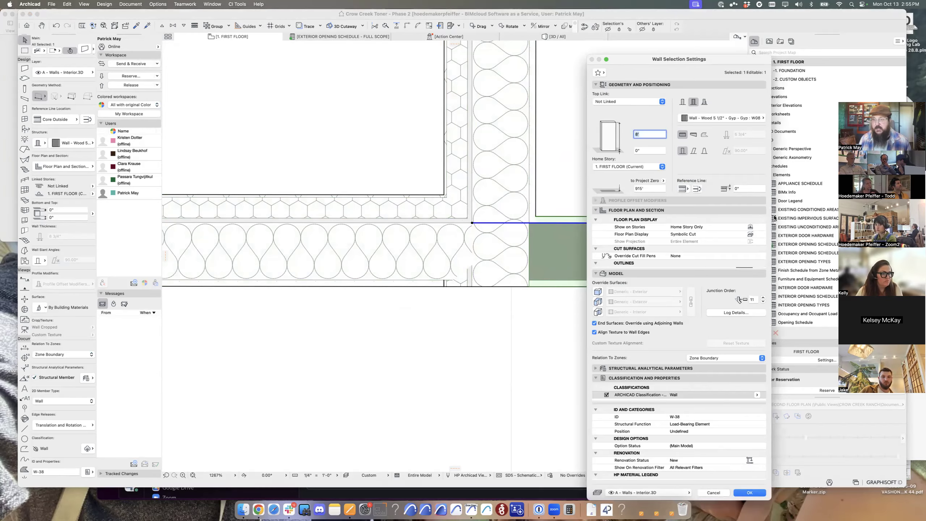
{"action": "left_click", "coordinate": [763, 301]}
{"action": "left_click", "coordinate": [763, 302]}
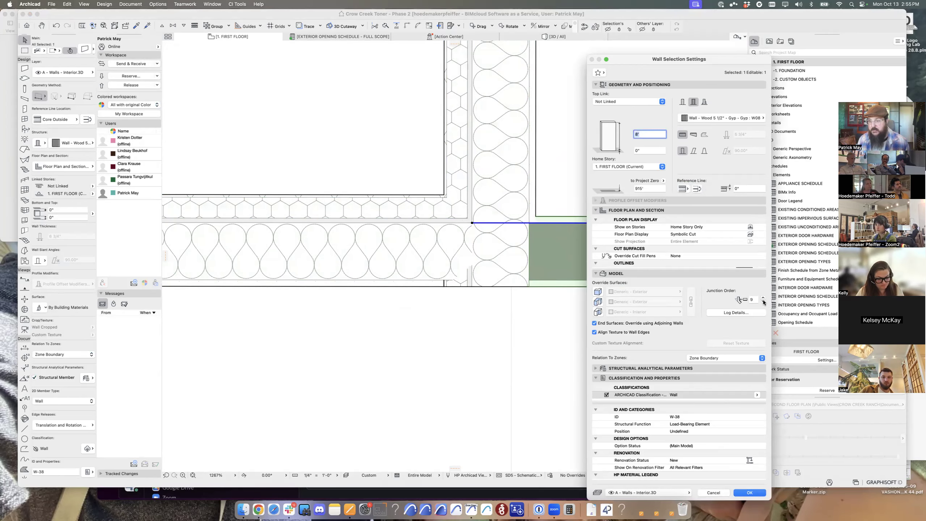
{"action": "key", "text": "Return"}
{"action": "key", "text": "Escape"}
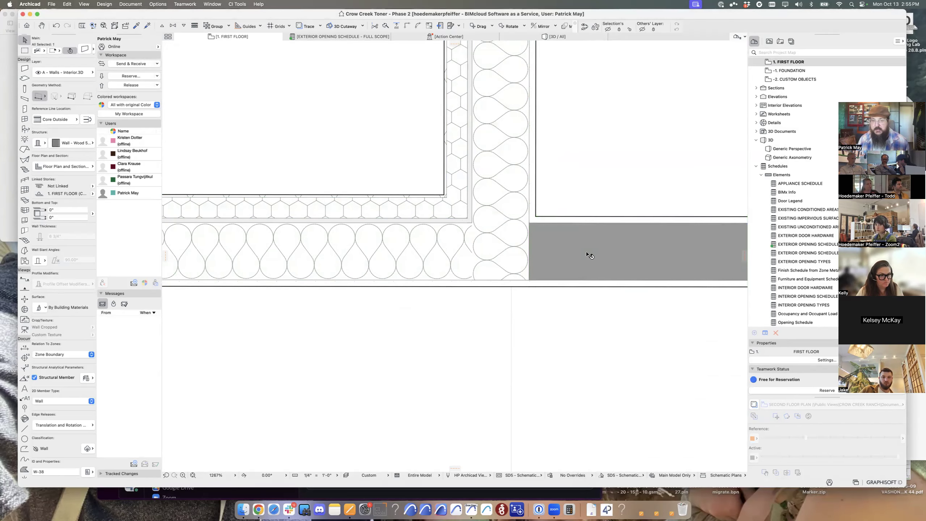
- Lengthen the interior wall by stretching its free end horizontally away from the insulated walls
{"action": "scroll", "coordinate": [578, 252], "scroll_direction": "down", "scroll_amount": 5}
{"action": "scroll", "coordinate": [580, 251], "scroll_direction": "down", "scroll_amount": 5}
{"action": "left_click", "coordinate": [617, 256]}
{"action": "left_click", "coordinate": [616, 249]}
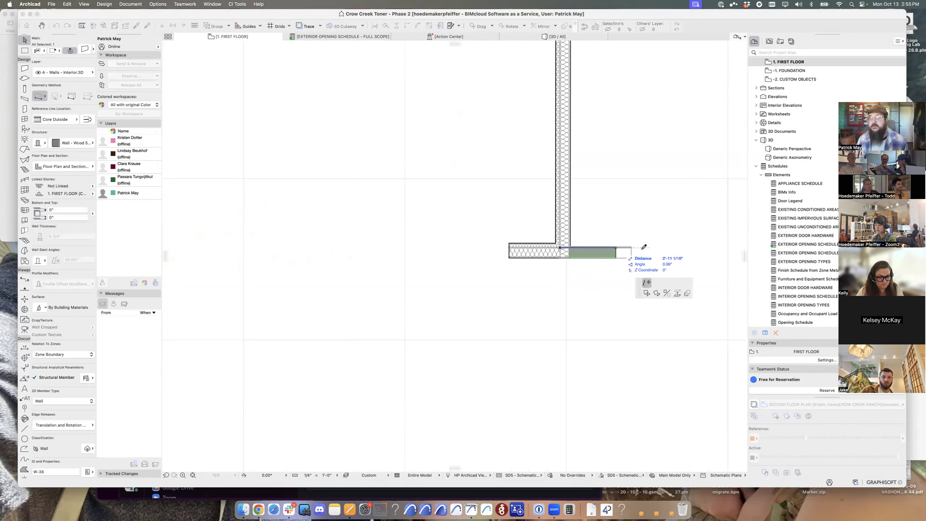
{"action": "left_click", "coordinate": [686, 248]}
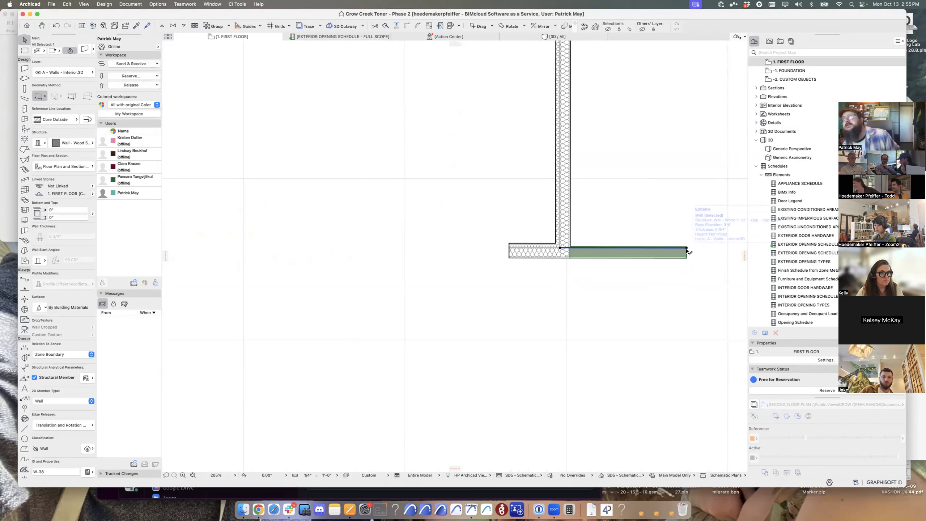
{"action": "key", "text": "Escape"}
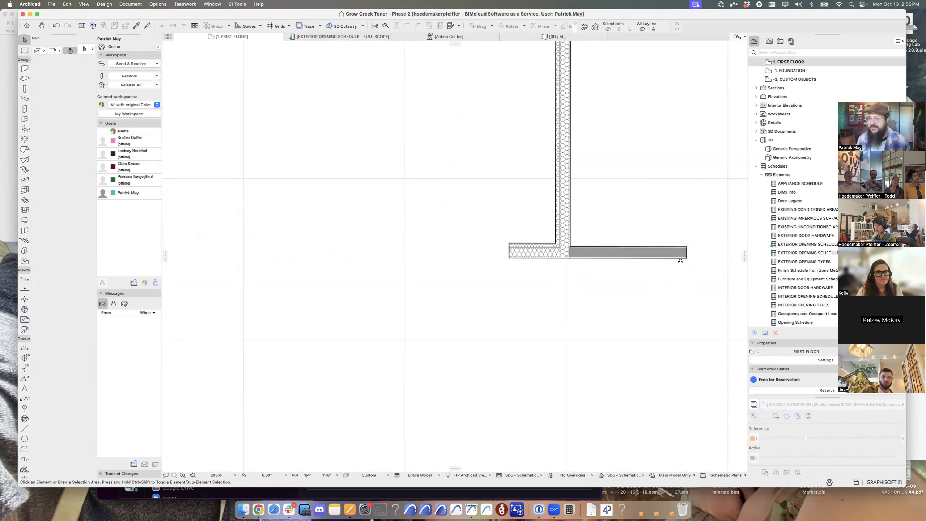
- Draw a short existing insulated wall downward from the interior wall's free end, using the vertical insulated wall's settings
{"action": "middle_click_drag", "start_coordinate": [678, 261], "coordinate": [554, 256]}
{"action": "left_click", "coordinate": [437, 219], "text": "alt"}
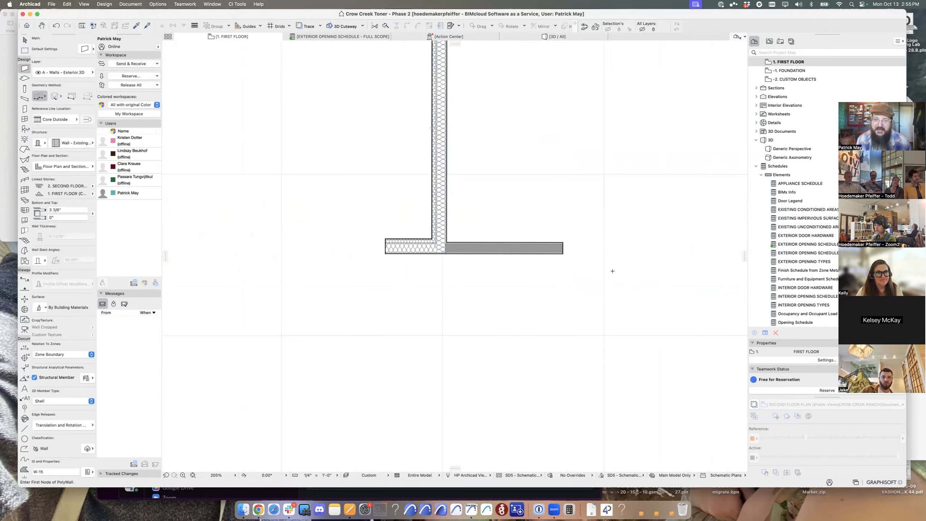
{"action": "left_click", "coordinate": [566, 247]}
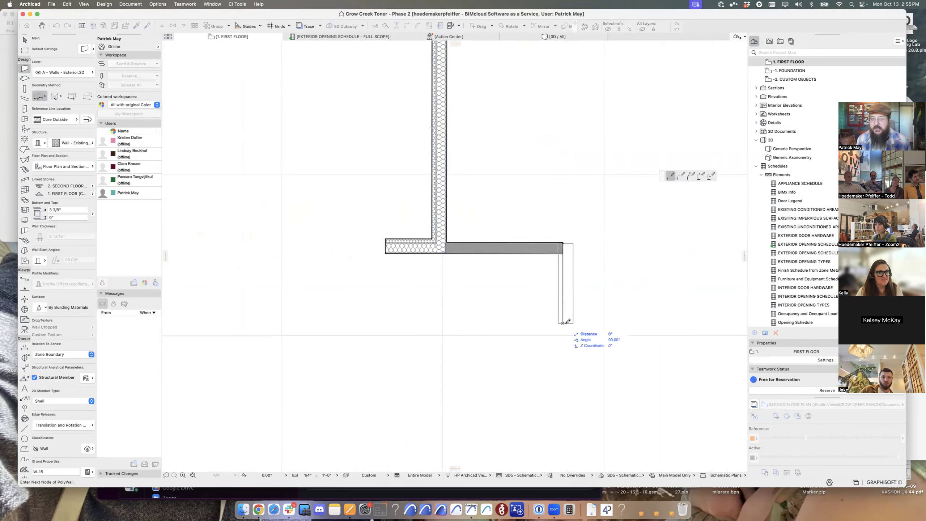
{"action": "double_click", "coordinate": [566, 323]}
{"action": "key", "text": "Escape"}
- Examine how the interior wall's layers join the vertical and lower insulated walls at their shared corner
{"action": "left_click", "coordinate": [550, 250]}
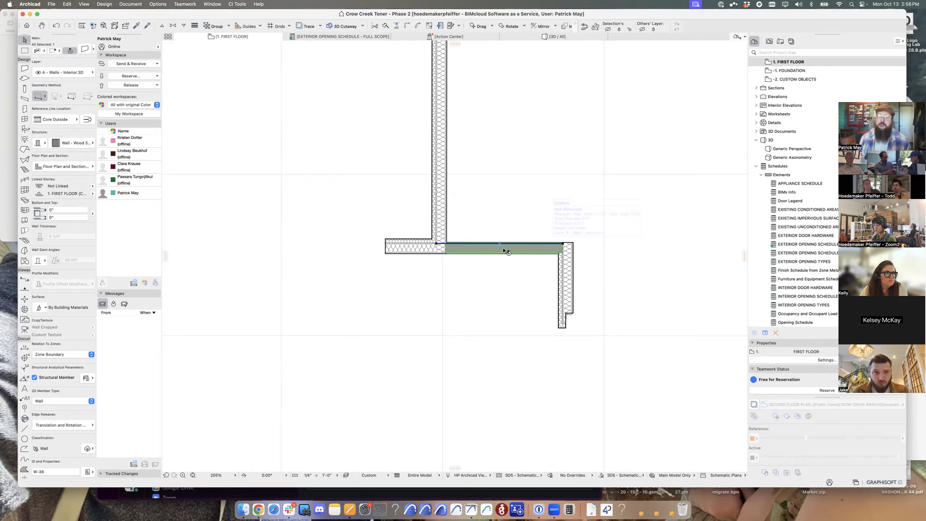
{"action": "scroll", "coordinate": [506, 252], "scroll_direction": "up", "scroll_amount": 10}
{"action": "key", "text": "Escape"}
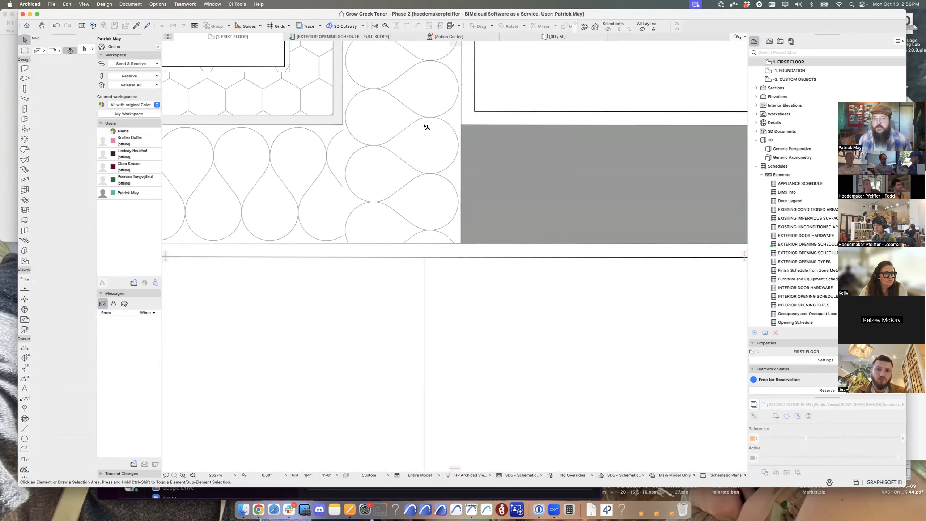
{"action": "middle_click_drag", "start_coordinate": [517, 127], "coordinate": [488, 185]}
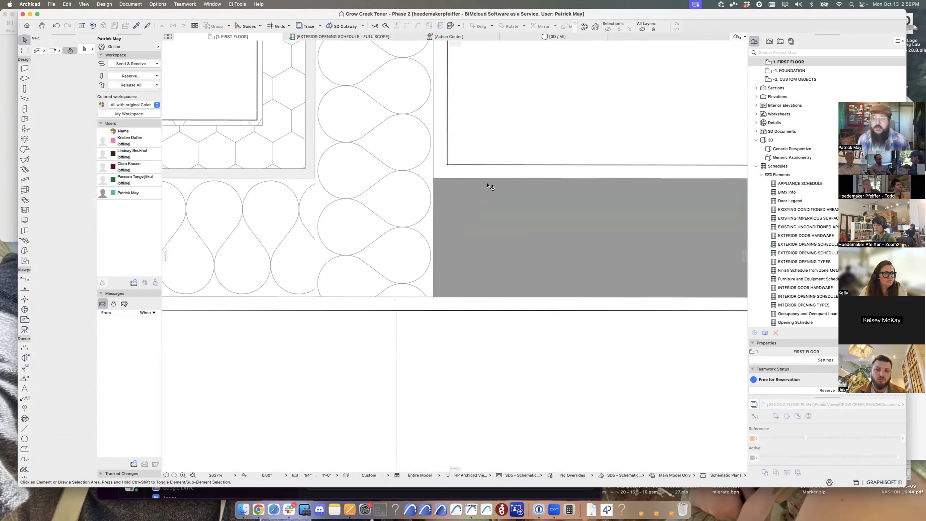
{"action": "scroll", "coordinate": [481, 188], "scroll_direction": "down", "scroll_amount": 2}
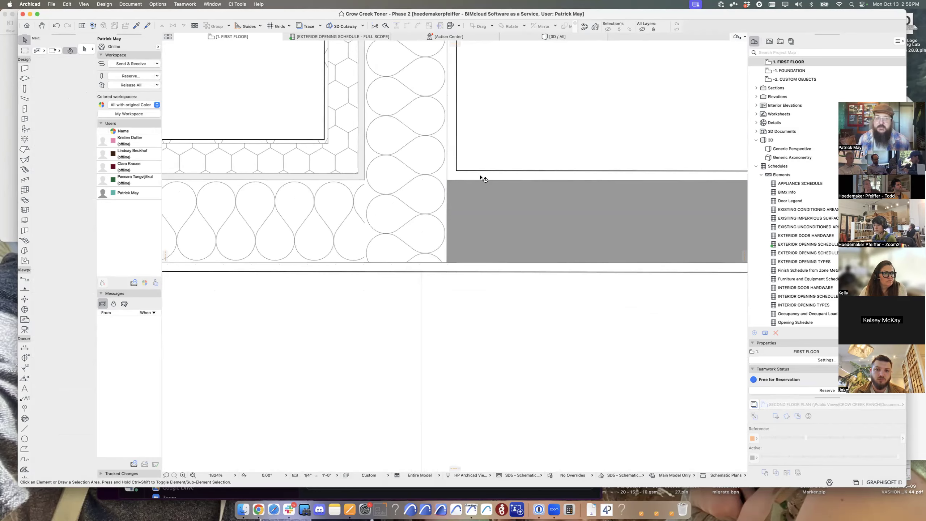
{"action": "middle_click_drag", "start_coordinate": [484, 166], "coordinate": [477, 203]}
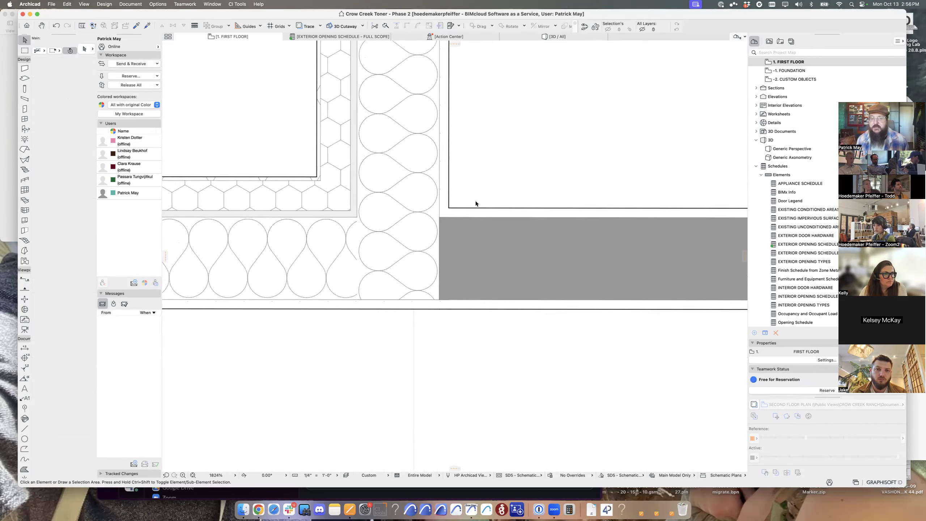
{"action": "scroll", "coordinate": [434, 216], "scroll_direction": "down", "scroll_amount": 10}
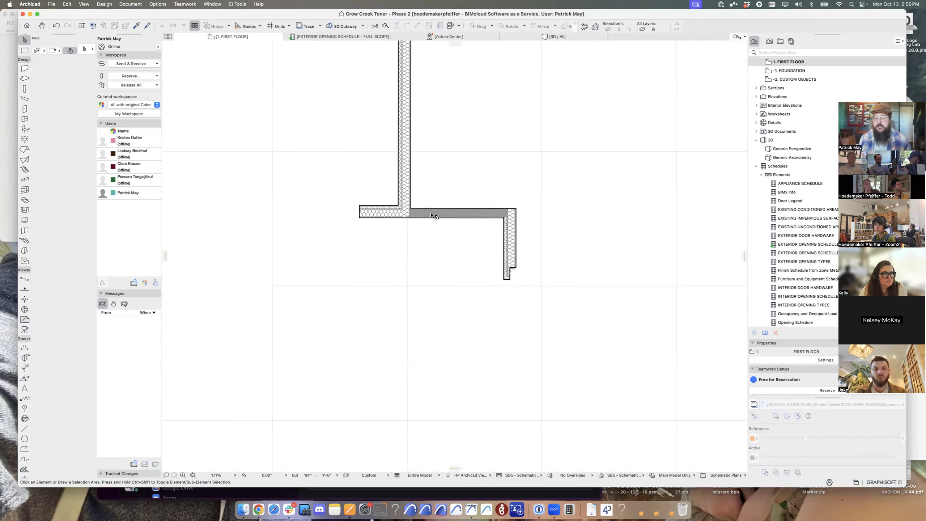
- Delete the short insulated wall at the interior wall's free end
{"action": "left_click", "coordinate": [515, 235]}
{"action": "left_click", "coordinate": [535, 292]}
{"action": "left_click", "coordinate": [496, 264]}
{"action": "key", "text": "Delete"}
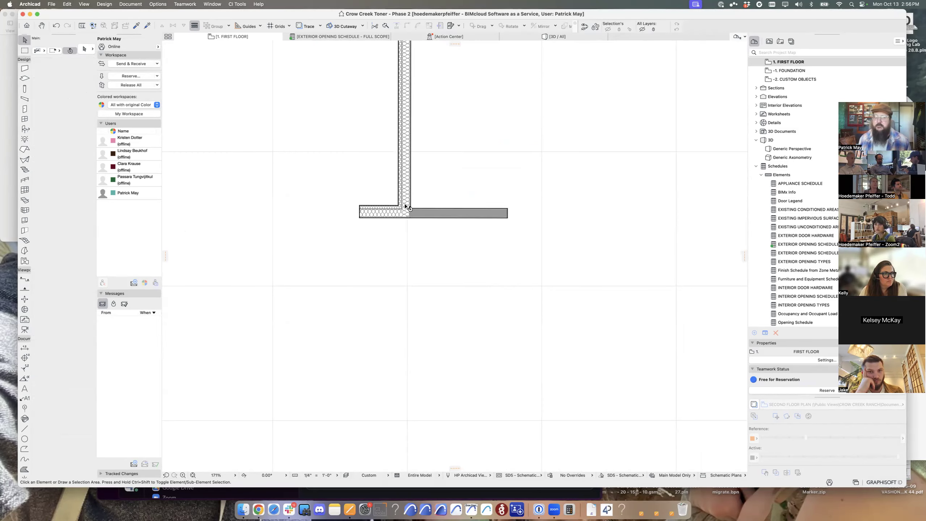
- Highlight the interior, vertical and lower walls together to check their reference lines at the corner, and clear the selection
{"action": "left_click", "coordinate": [423, 213], "text": "alt"}
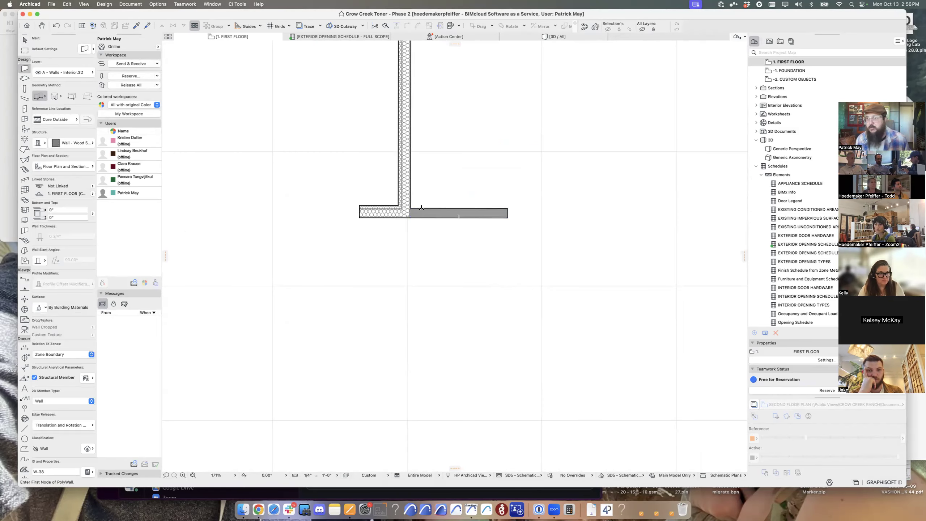
{"action": "scroll", "coordinate": [443, 270], "scroll_direction": "up", "scroll_amount": 5}
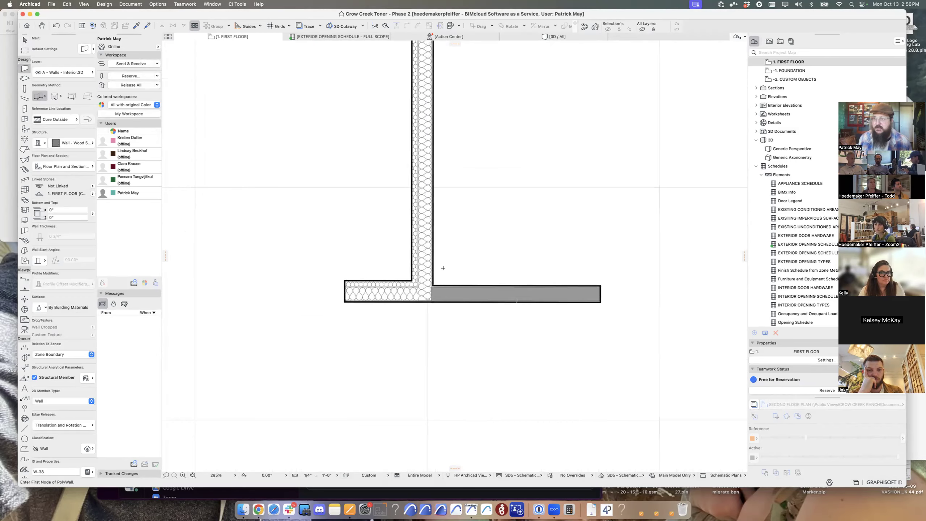
{"action": "left_click", "coordinate": [449, 286], "text": "shift"}
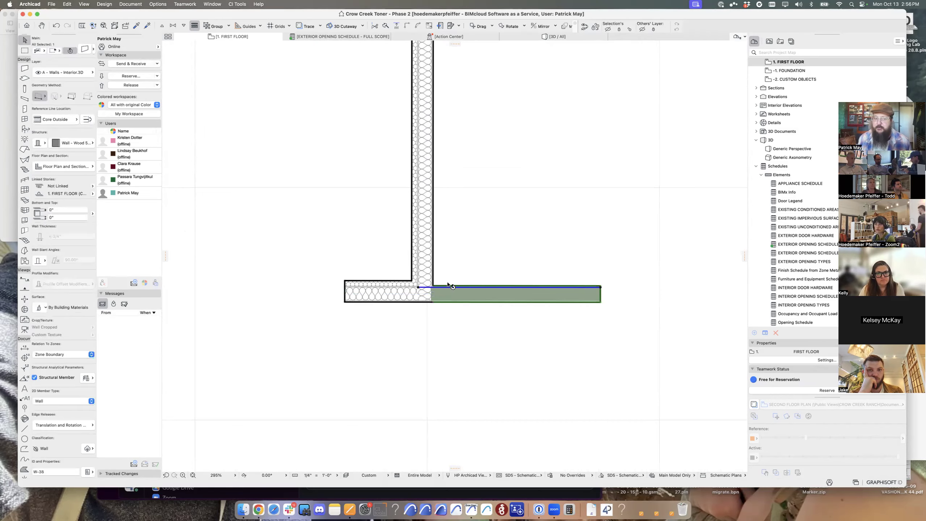
{"action": "left_click", "coordinate": [427, 270], "text": "shift"}
{"action": "left_click", "coordinate": [392, 286], "text": "shift"}
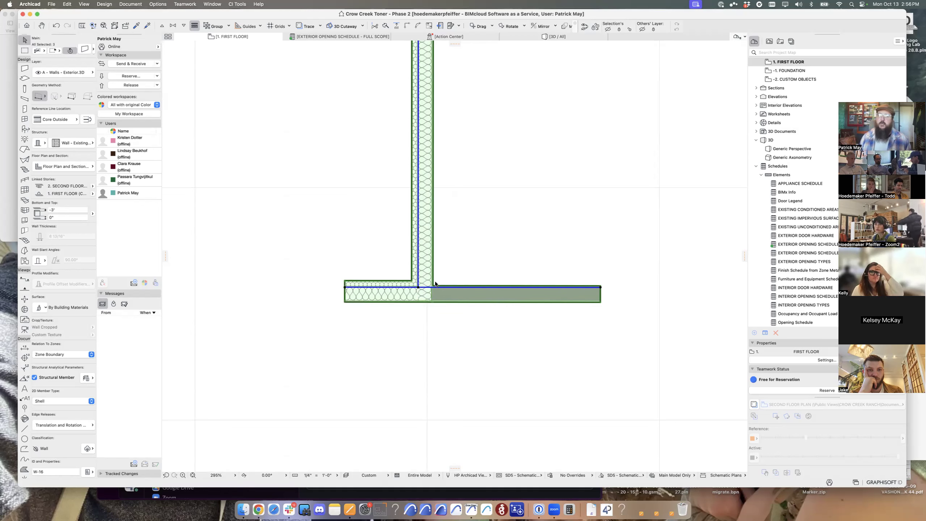
{"action": "key", "text": "Escape"}
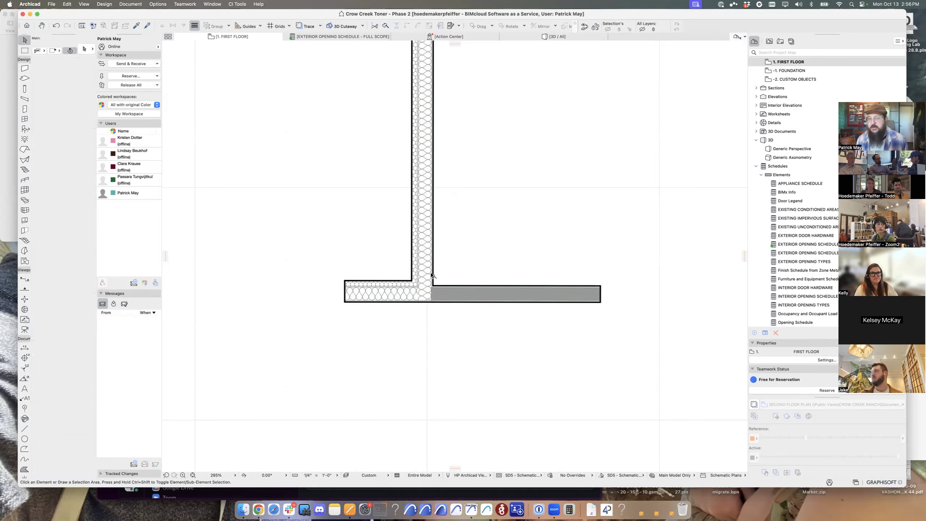
- Select all three walls at the junction and open the Building Materials list sorted by priority
{"action": "scroll", "coordinate": [433, 287], "scroll_direction": "up", "scroll_amount": 2}
{"action": "left_click", "coordinate": [467, 288]}
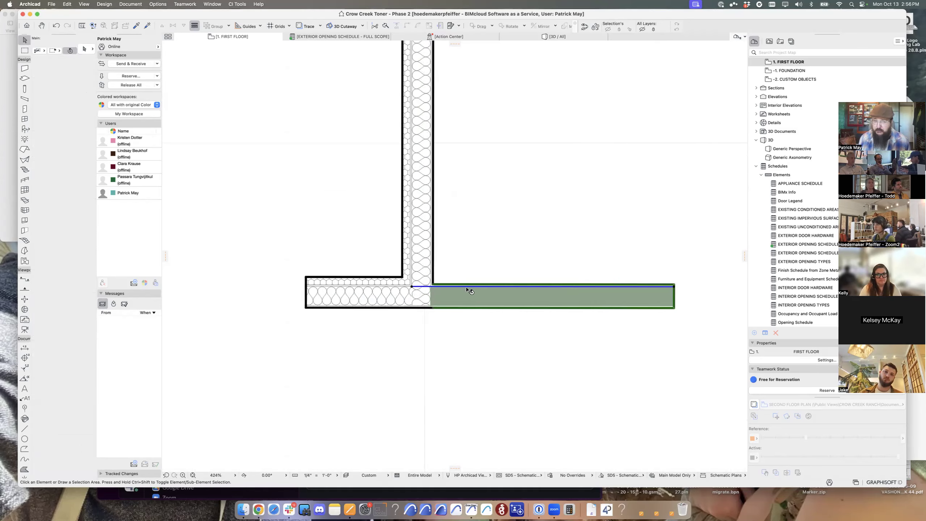
{"action": "left_click", "coordinate": [428, 264], "text": "shift"}
{"action": "left_click", "coordinate": [378, 294], "text": "shift"}
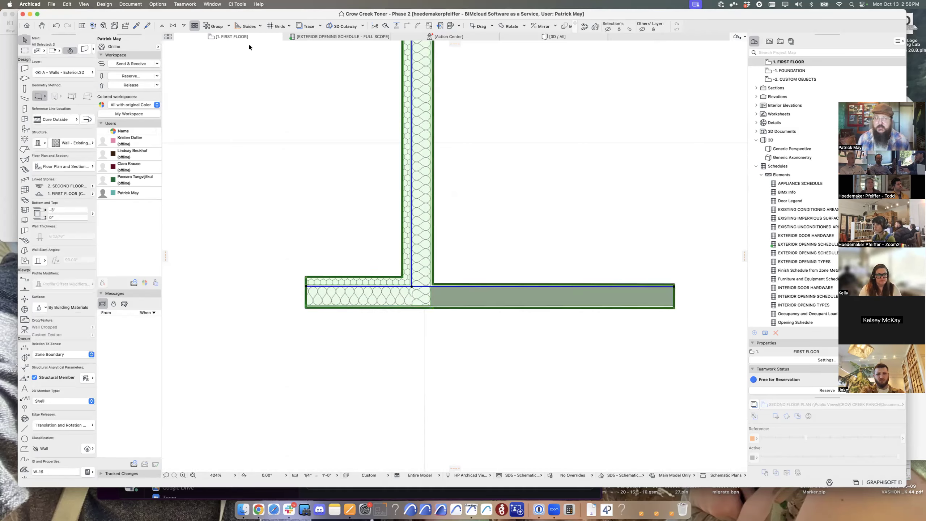
{"action": "left_click", "coordinate": [157, 4]}
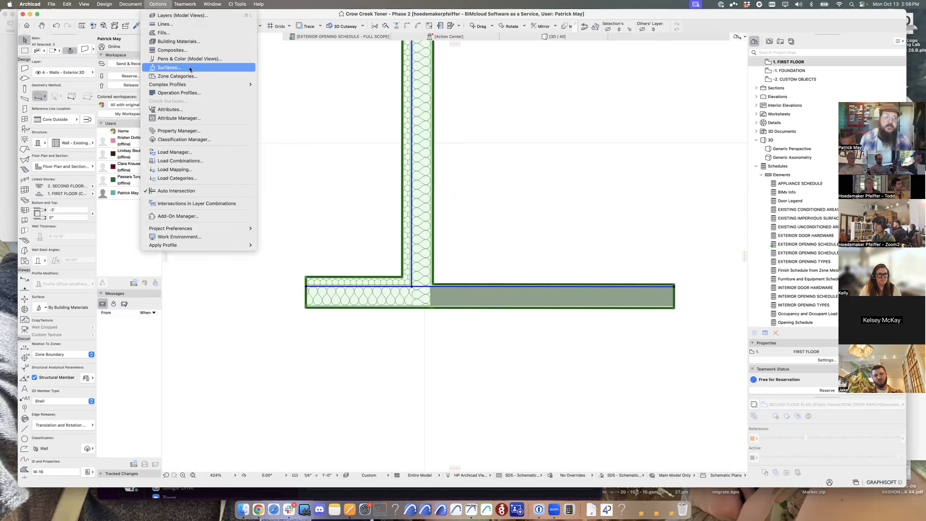
{"action": "left_click", "coordinate": [183, 43]}
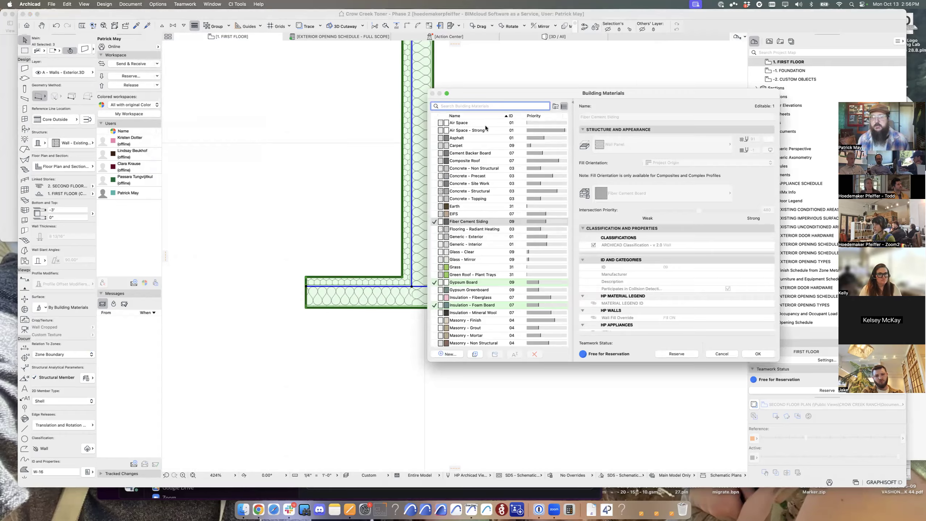
{"action": "left_click", "coordinate": [542, 116]}
- Compare the priorities of the selected walls' building materials, from Gypsum Board and Insulation - Foam Board to the structural wood materials
{"action": "scroll", "coordinate": [500, 169], "scroll_direction": "up", "scroll_amount": 5}
{"action": "scroll", "coordinate": [541, 240], "scroll_direction": "down", "scroll_amount": 5}
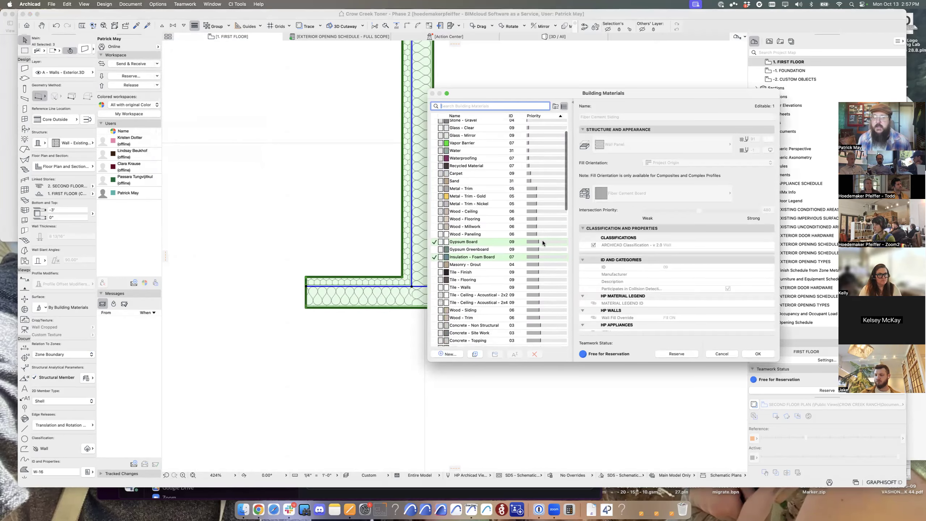
{"action": "scroll", "coordinate": [532, 238], "scroll_direction": "up", "scroll_amount": 2}
{"action": "scroll", "coordinate": [532, 239], "scroll_direction": "down", "scroll_amount": 1}
{"action": "left_click", "coordinate": [540, 237]}
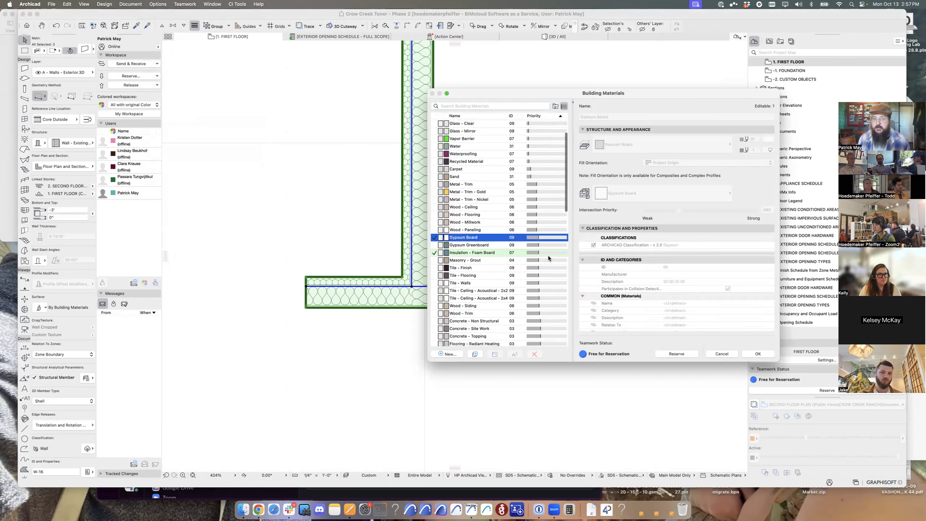
{"action": "mouse_move", "coordinate": [549, 258]}
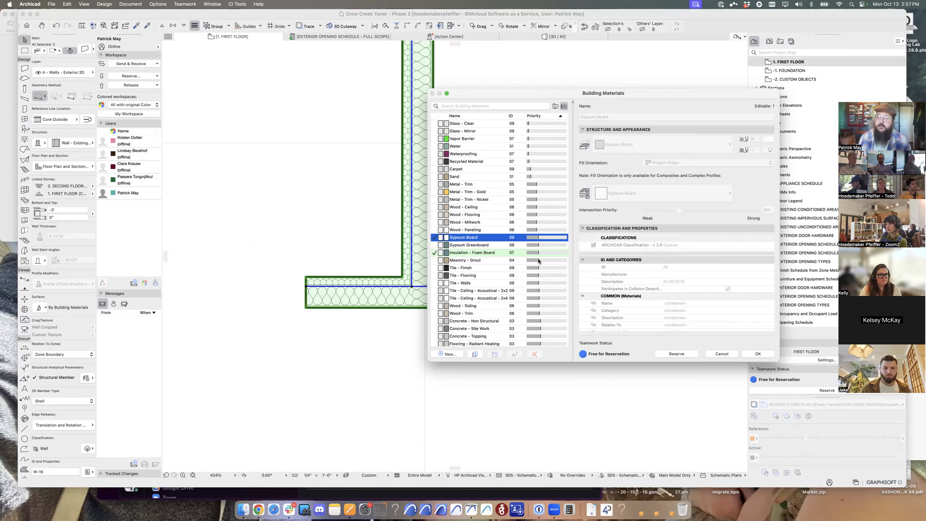
{"action": "scroll", "coordinate": [541, 254], "scroll_direction": "down", "scroll_amount": 10}
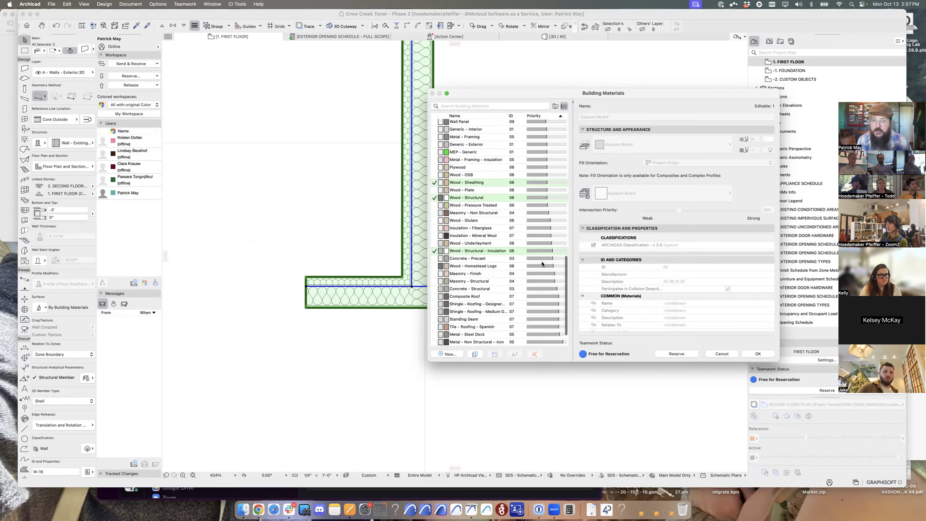
- Compare the intersection priorities of Wood - Sheathing and Wood - Structural, close Building Materials without changes, and clear the wall selection
{"action": "left_click", "coordinate": [493, 183]}
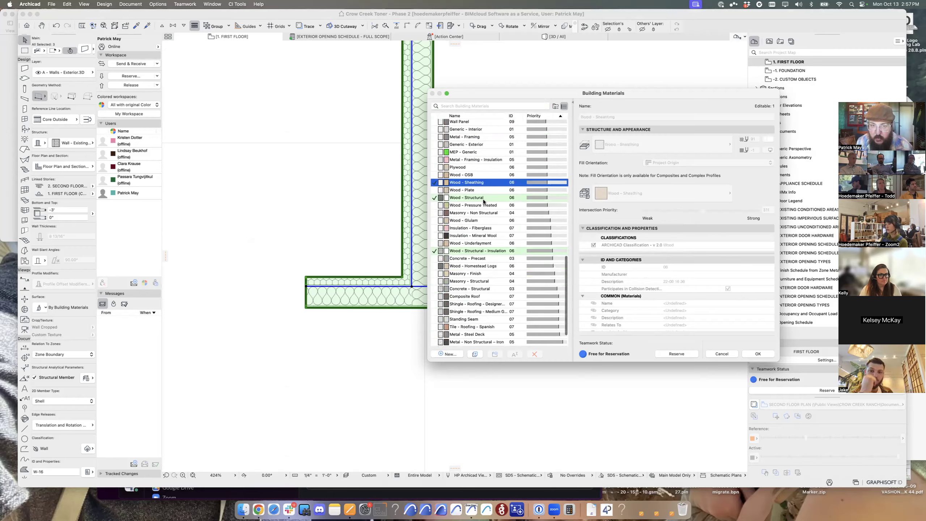
{"action": "left_click", "coordinate": [484, 199]}
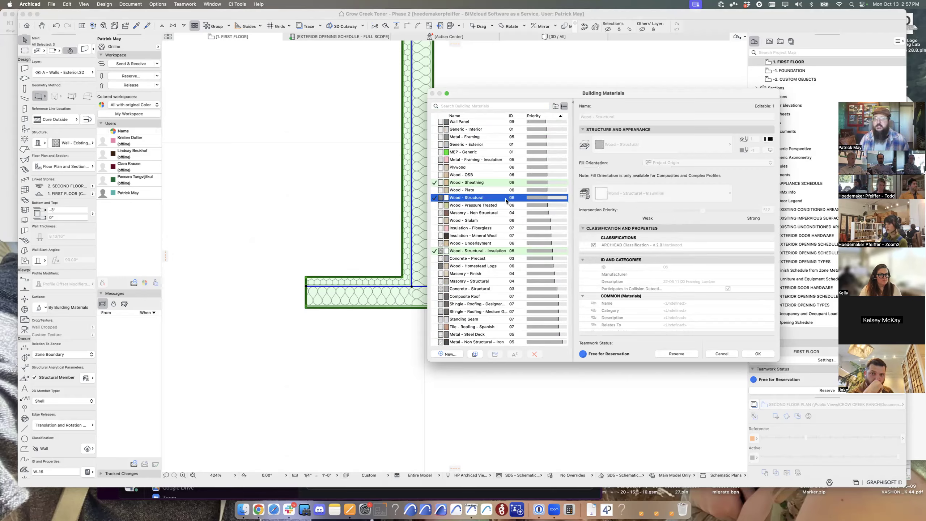
{"action": "mouse_move", "coordinate": [554, 206]}
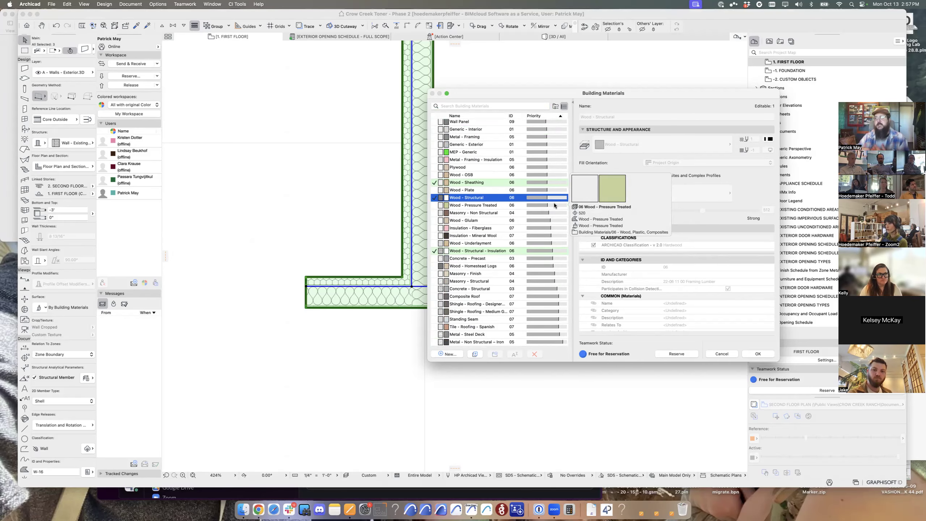
{"action": "key", "text": "Escape"}
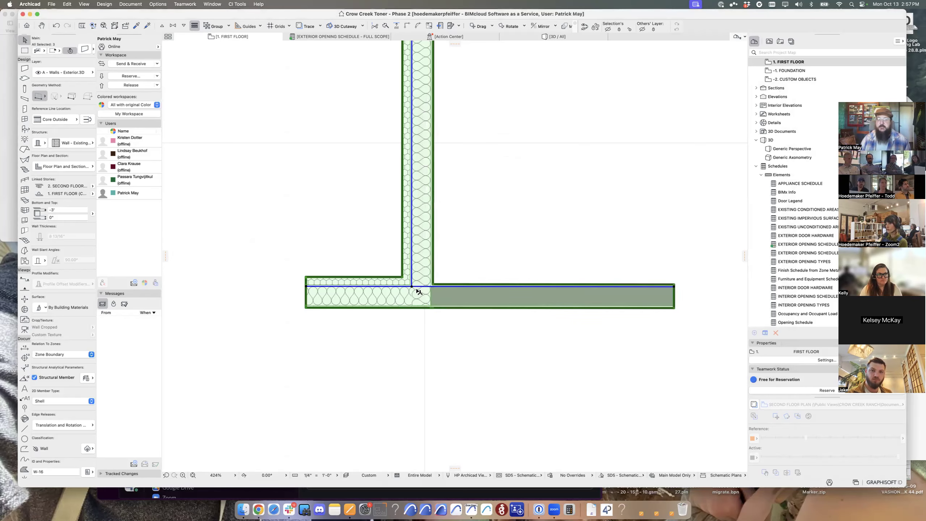
{"action": "key", "text": "Escape"}
- Check the vertical wall's layers up close at the junction and delete all three sample walls meeting there
{"action": "scroll", "coordinate": [419, 286], "scroll_direction": "up", "scroll_amount": 10}
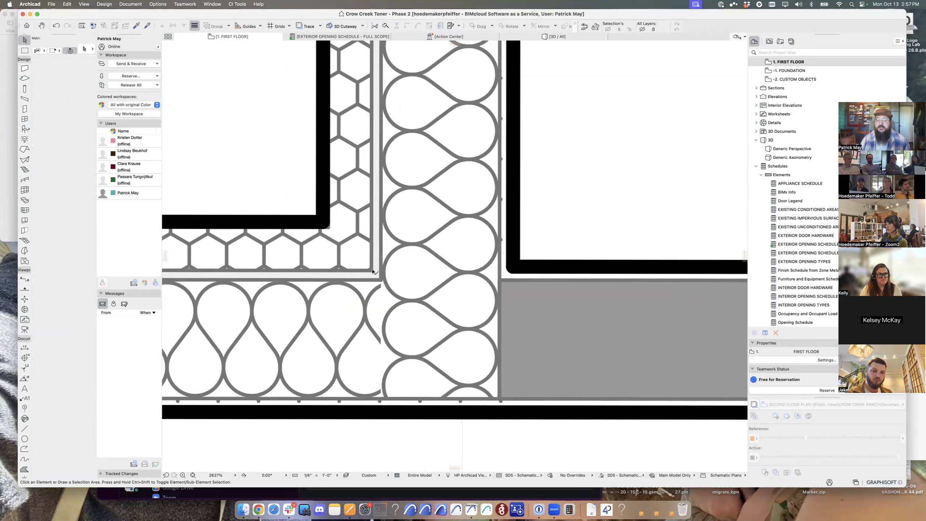
{"action": "left_click", "coordinate": [343, 255]}
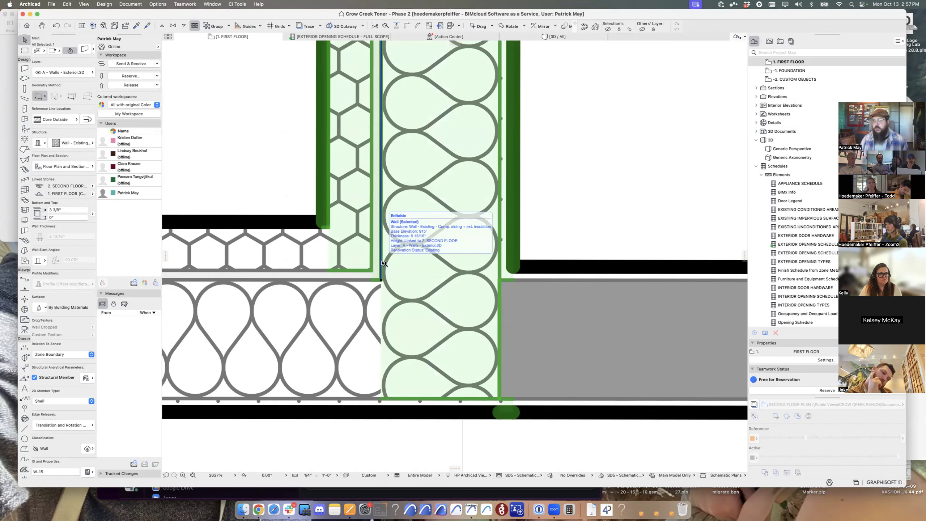
{"action": "scroll", "coordinate": [453, 294], "scroll_direction": "down", "scroll_amount": 2}
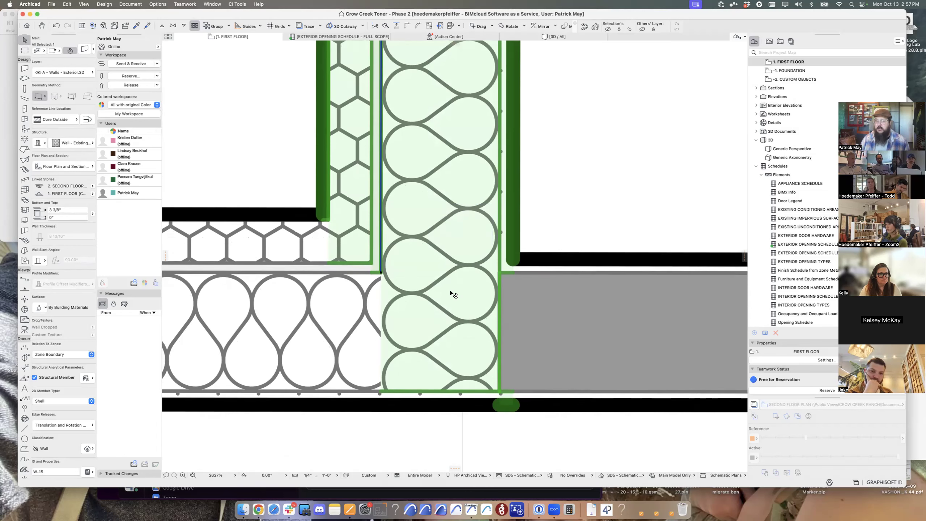
{"action": "scroll", "coordinate": [451, 292], "scroll_direction": "down", "scroll_amount": 10}
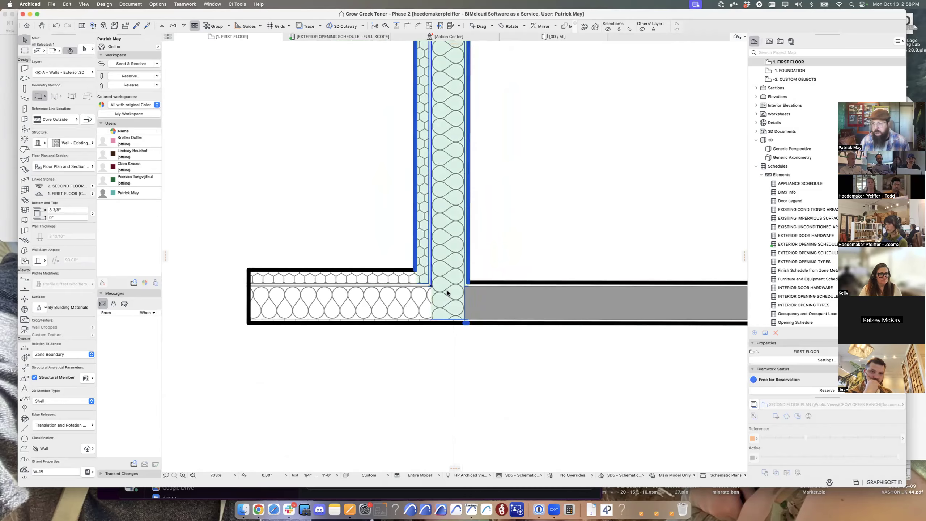
{"action": "left_click", "coordinate": [422, 305], "text": "shift"}
{"action": "left_click", "coordinate": [521, 304], "text": "shift"}
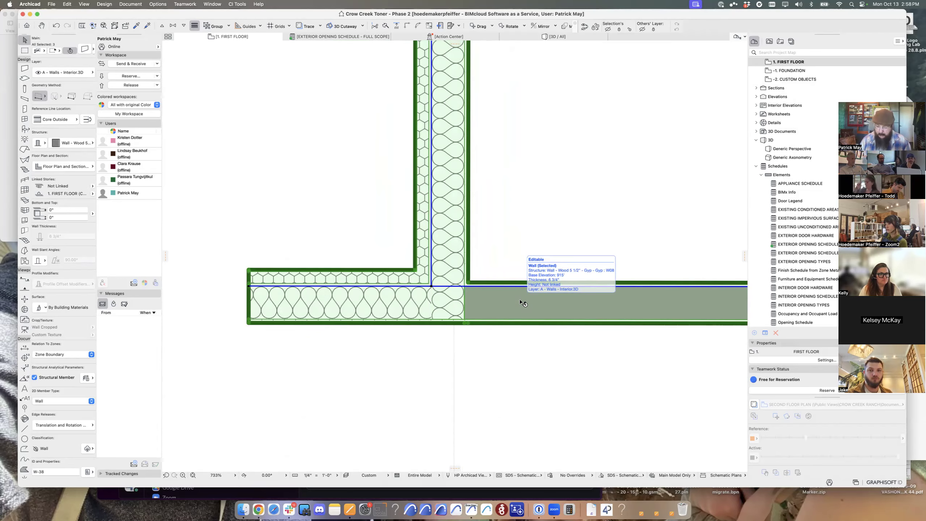
{"action": "key", "text": "Delete"}
- Return to the rectangular porch building above the main house on the first floor plan
{"action": "middle_click", "coordinate": [520, 300]}
{"action": "middle_click", "coordinate": [519, 299]}
{"action": "middle_click_drag", "start_coordinate": [534, 235], "coordinate": [334, 294]}
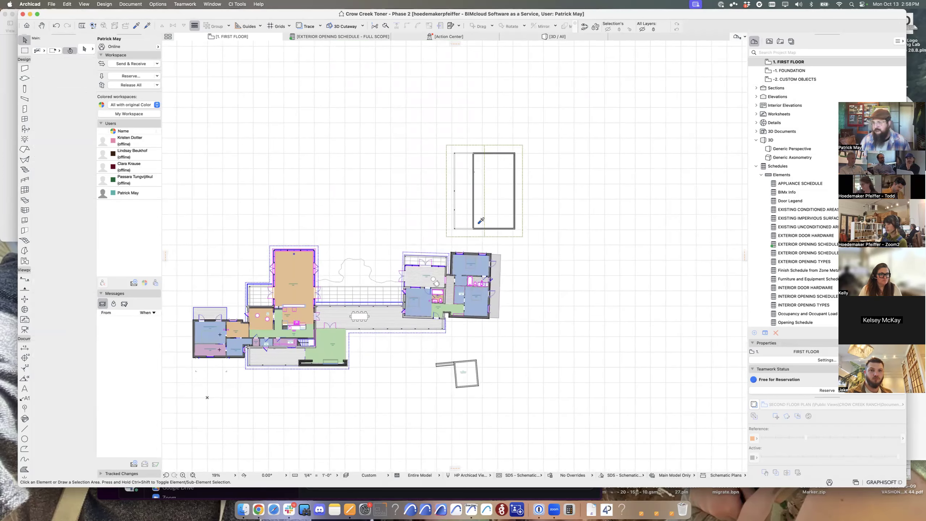
{"action": "scroll", "coordinate": [485, 212], "scroll_direction": "up", "scroll_amount": 6}
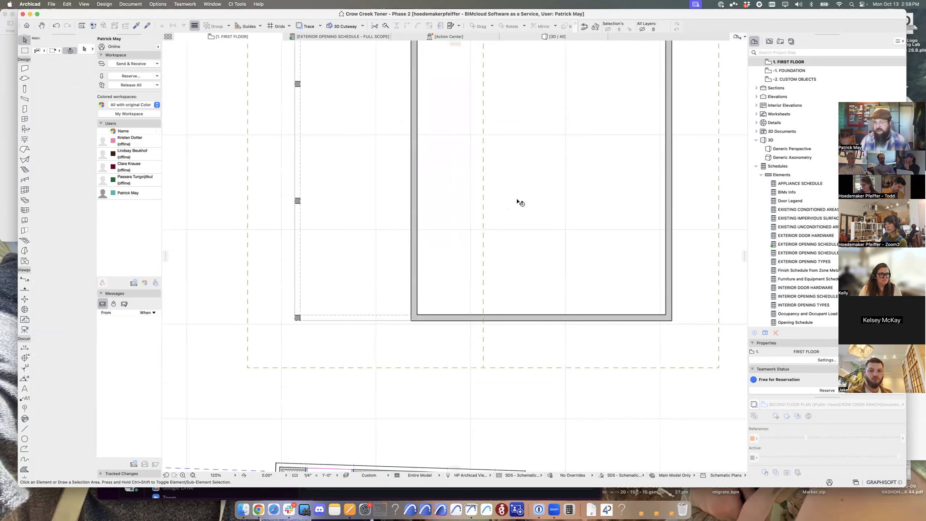
{"action": "middle_click_drag", "start_coordinate": [519, 201], "coordinate": [474, 262]}
{"action": "scroll", "coordinate": [473, 259], "scroll_direction": "down", "scroll_amount": 5}
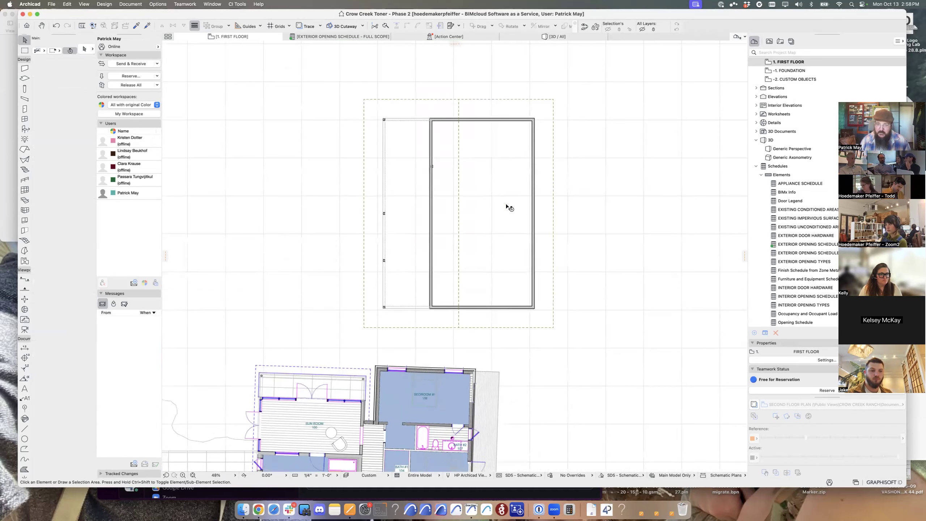